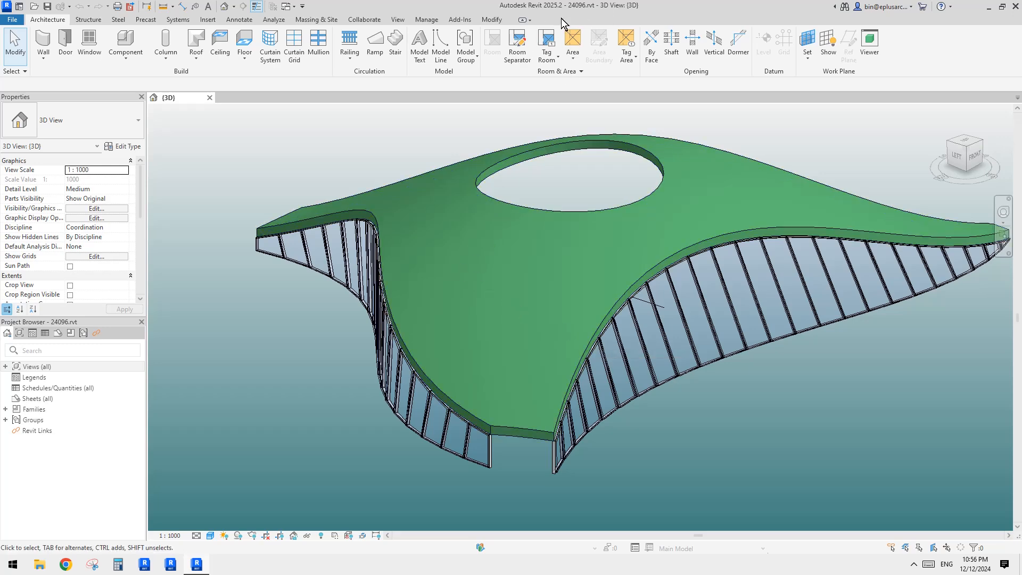
Step: Adjust the Mass category's visibility in the 3D view's Visibility/Graphic Overrides and apply it
{"action": "scroll", "coordinate": [730, 363], "scroll_direction": "down", "scroll_amount": 1}
{"action": "middle_click_drag", "start_coordinate": [657, 371], "coordinate": [604, 385], "text": "shift"}
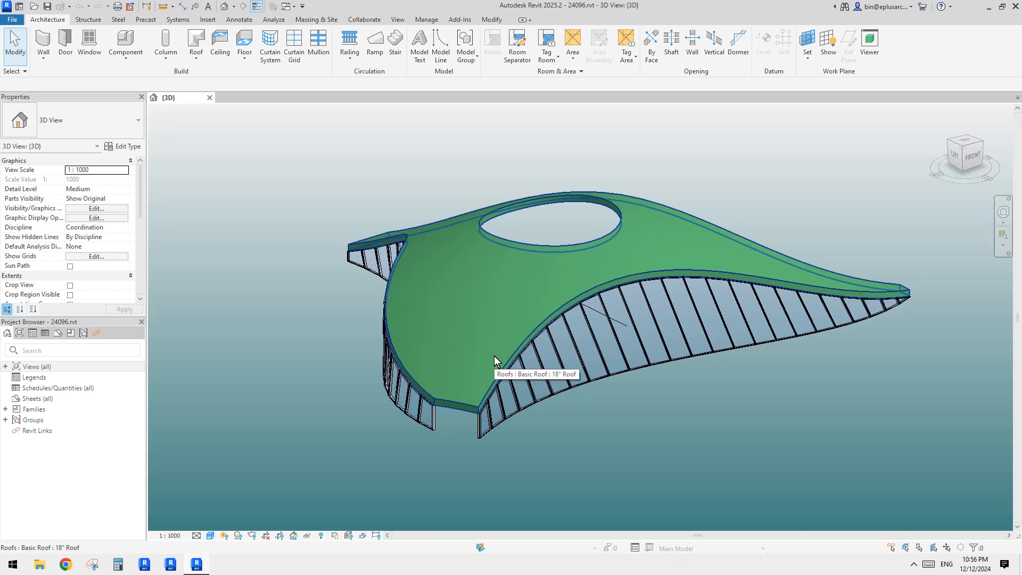
{"action": "key", "text": "v"}
{"action": "key", "text": "v"}
{"action": "left_click", "coordinate": [336, 290]}
{"action": "scroll", "coordinate": [335, 293], "scroll_direction": "down", "scroll_amount": 8}
{"action": "left_click", "coordinate": [322, 290]}
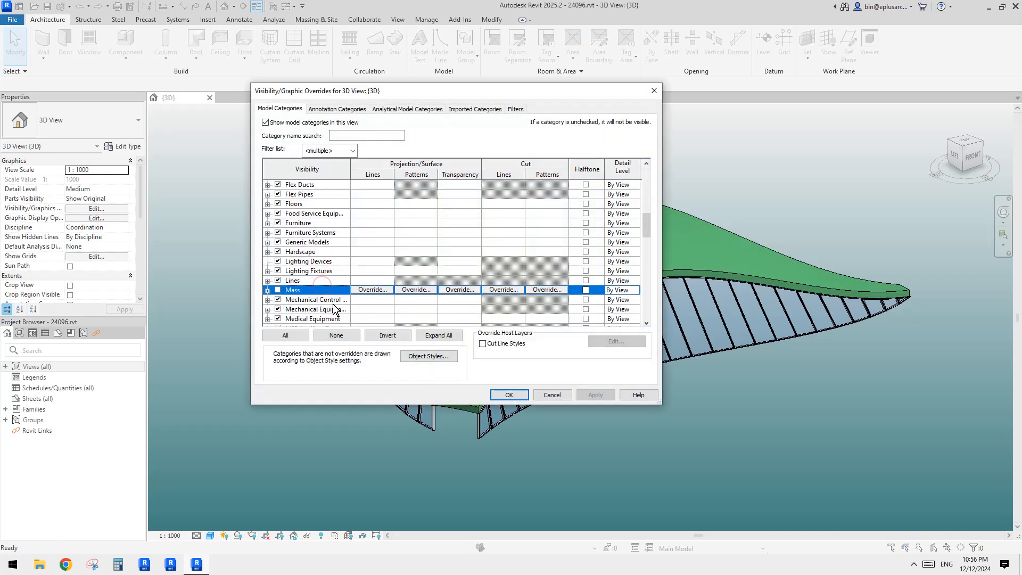
{"action": "left_click", "coordinate": [510, 394]}
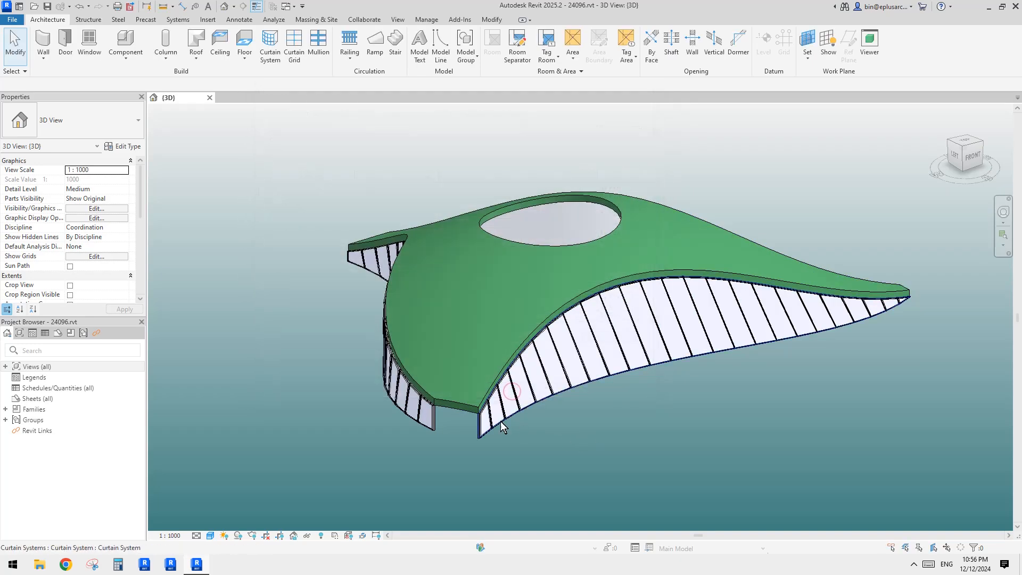
Step: Temporarily hide the selected curtain system in the project 3D view
{"action": "left_click", "coordinate": [510, 357]}
{"action": "key", "text": "h"}
{"action": "left_click", "coordinate": [502, 328]}
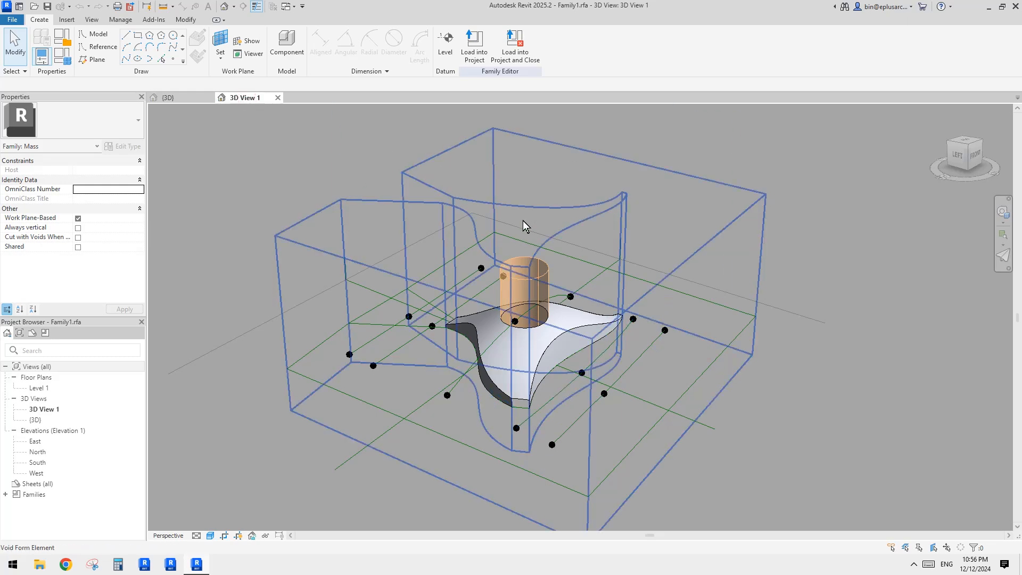
Step: Compare the mass family's void form in its 3D view with the mass in the project 3D view
{"action": "middle_click_drag", "start_coordinate": [595, 280], "coordinate": [557, 292], "text": "shift"}
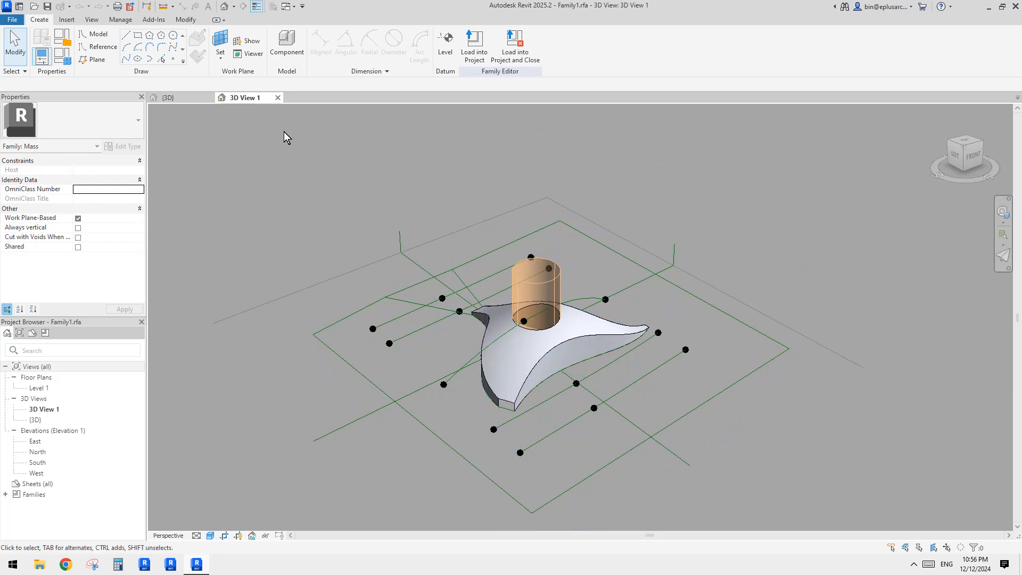
{"action": "left_click", "coordinate": [200, 98]}
{"action": "left_click", "coordinate": [556, 310]}
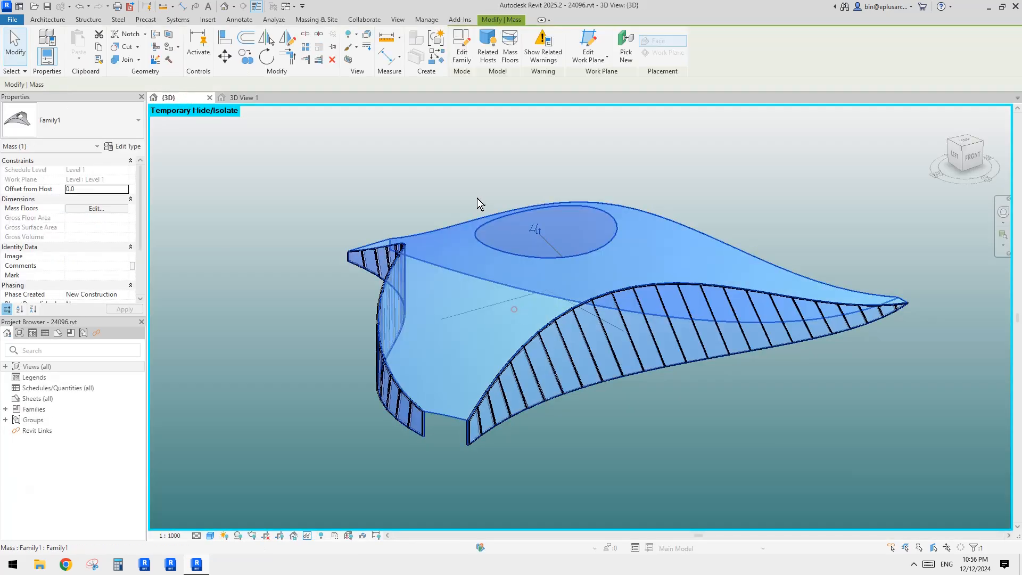
{"action": "left_click", "coordinate": [255, 99]}
{"action": "middle_click_drag", "start_coordinate": [607, 328], "coordinate": [632, 372], "text": "shift"}
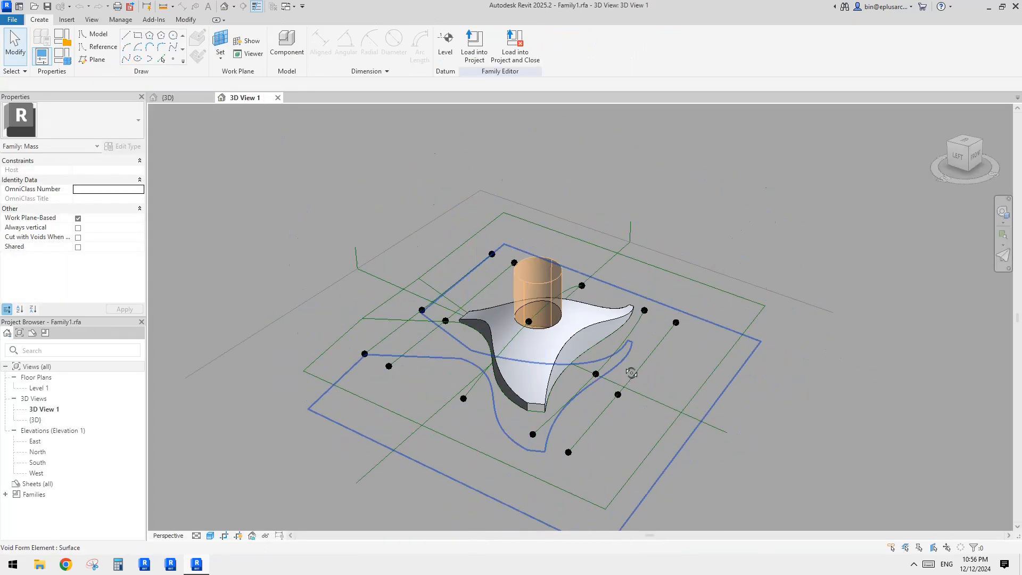
{"action": "scroll", "coordinate": [561, 351], "scroll_direction": "up", "scroll_amount": 3}
{"action": "middle_click_drag", "start_coordinate": [562, 351], "coordinate": [544, 348], "text": "shift"}
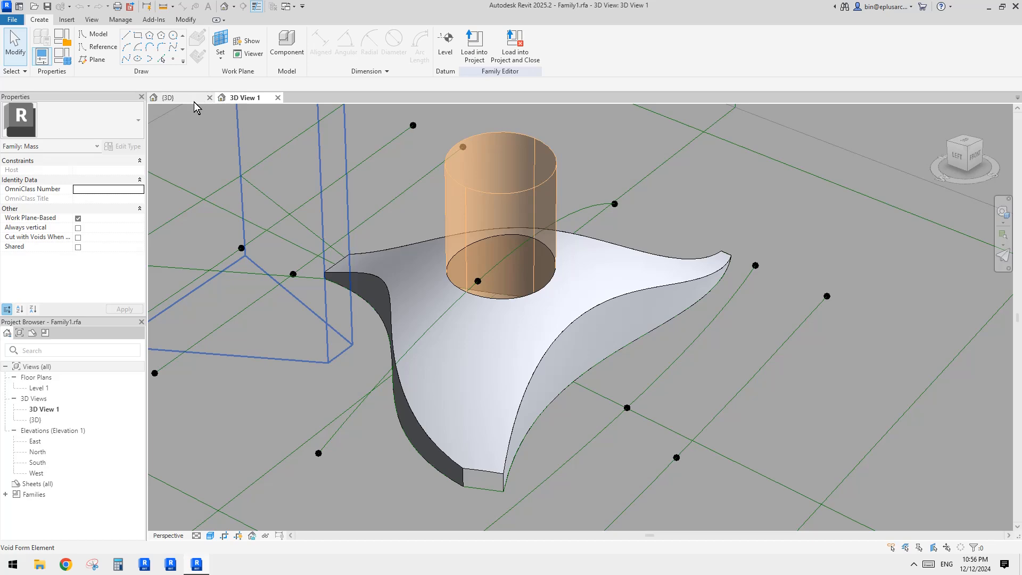
{"action": "middle_click_drag", "start_coordinate": [618, 346], "coordinate": [552, 353], "text": "shift"}
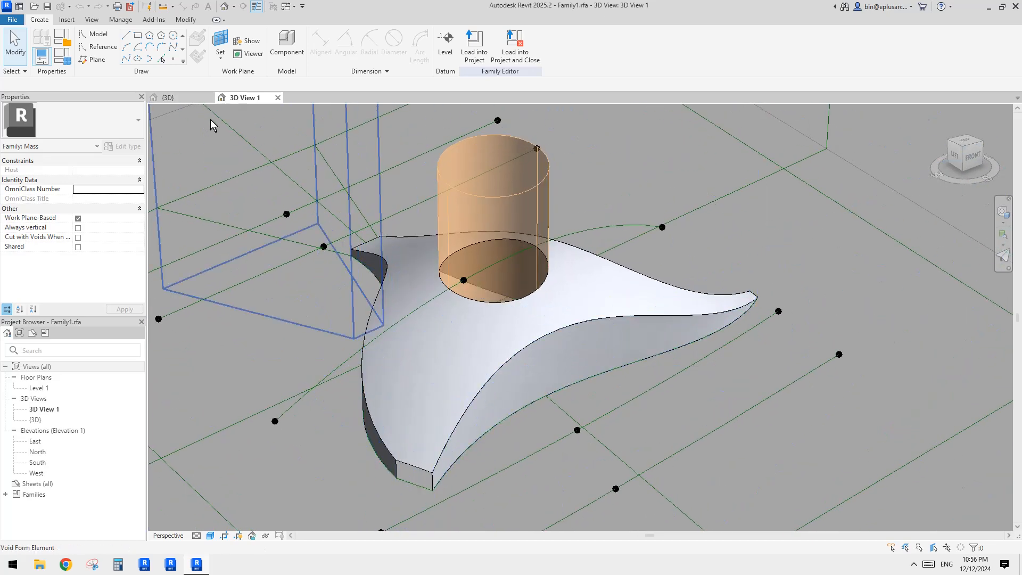
{"action": "left_click", "coordinate": [196, 100]}
Step: Inspect the curtain system panels in the project and the void form's underside in the family
{"action": "scroll", "coordinate": [624, 299], "scroll_direction": "up", "scroll_amount": 6}
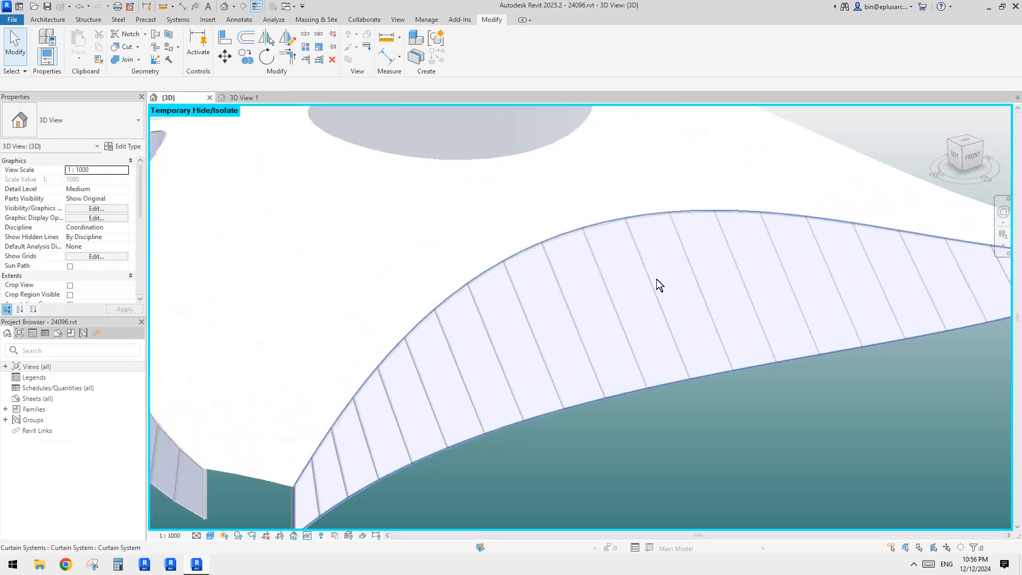
{"action": "scroll", "coordinate": [652, 300], "scroll_direction": "down", "scroll_amount": 2}
{"action": "middle_click_drag", "start_coordinate": [652, 300], "coordinate": [589, 289], "text": "shift"}
{"action": "middle_click_drag", "start_coordinate": [588, 288], "coordinate": [652, 299]}
{"action": "left_click", "coordinate": [653, 298]}
{"action": "left_click", "coordinate": [245, 97]}
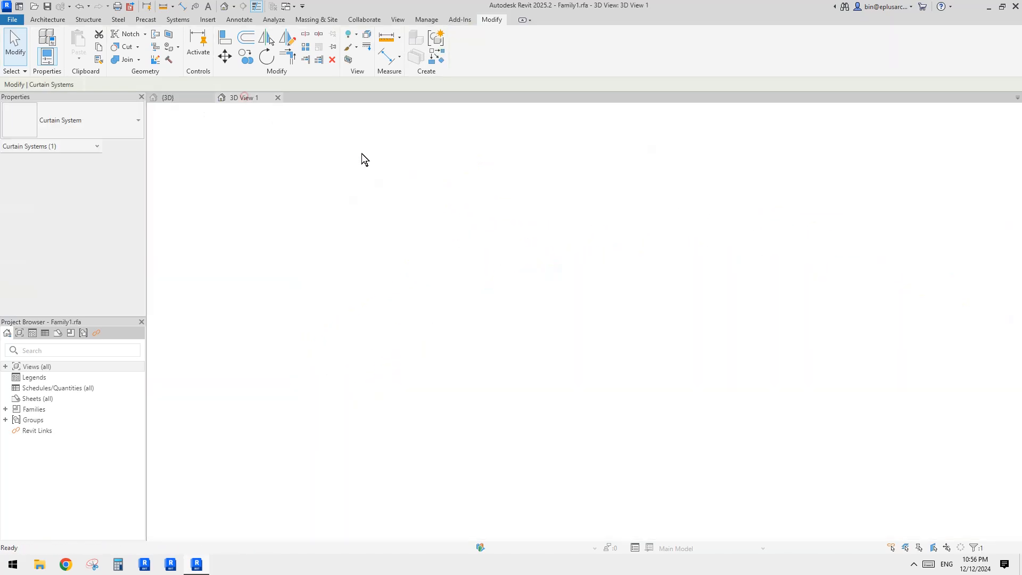
{"action": "middle_click_drag", "start_coordinate": [535, 244], "coordinate": [617, 339], "text": "shift"}
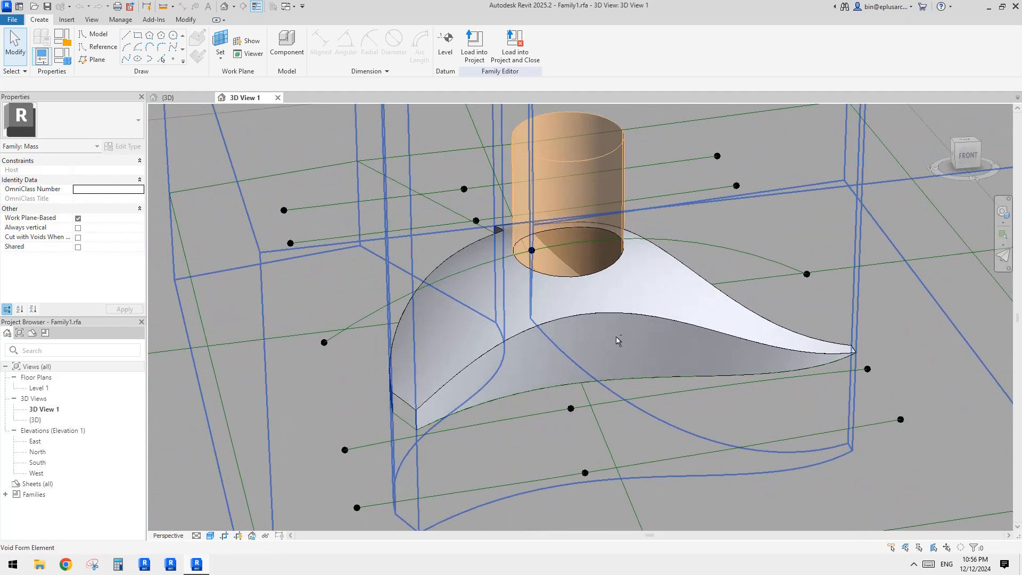
{"action": "scroll", "coordinate": [551, 360], "scroll_direction": "up", "scroll_amount": 3}
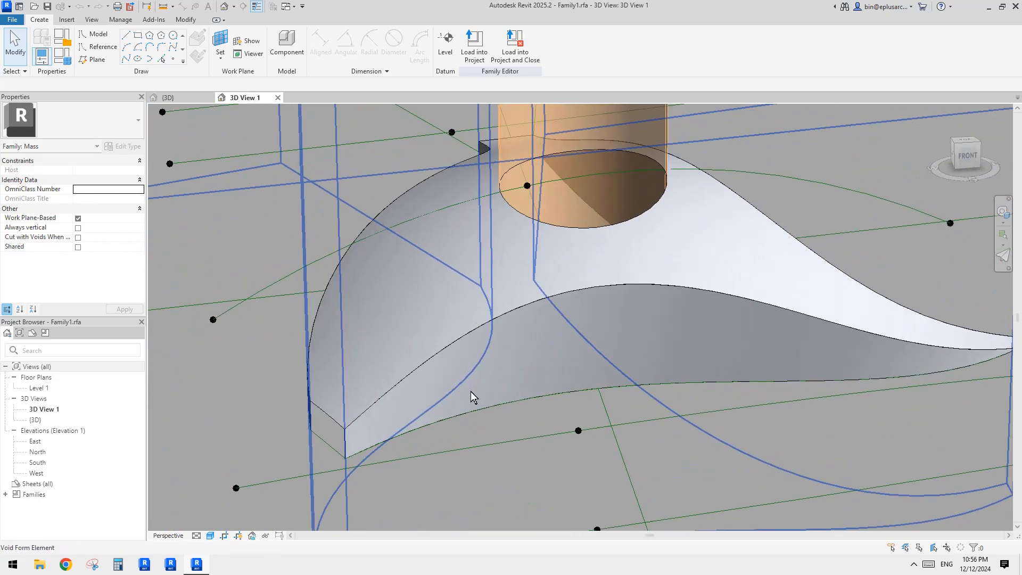
Step: Divide the void form's curved underside surface, turning off the U grid and setting 20 V grid divisions
{"action": "left_click", "coordinate": [541, 372]}
{"action": "middle_click_drag", "start_coordinate": [647, 349], "coordinate": [626, 344]}
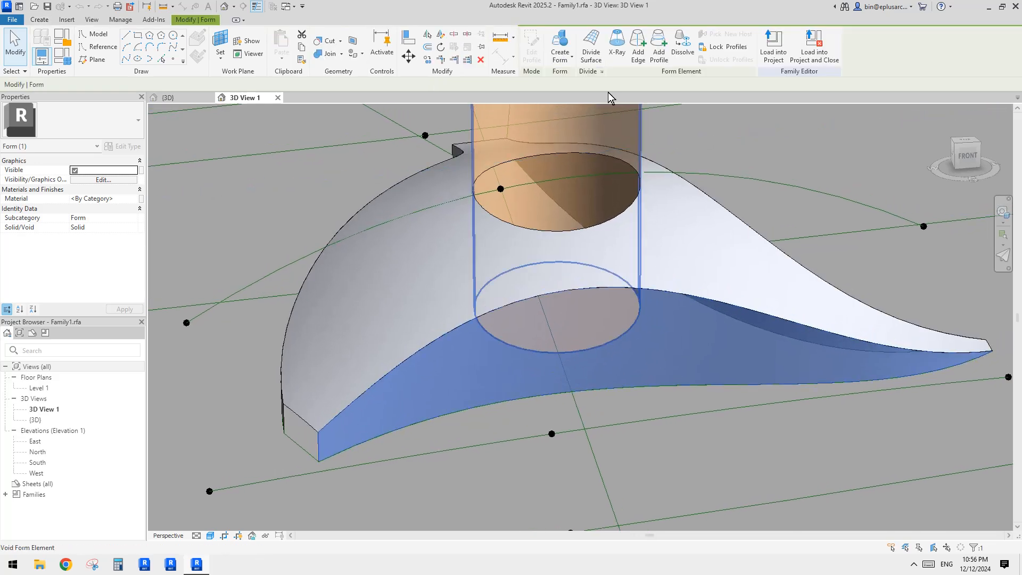
{"action": "left_click", "coordinate": [592, 52]}
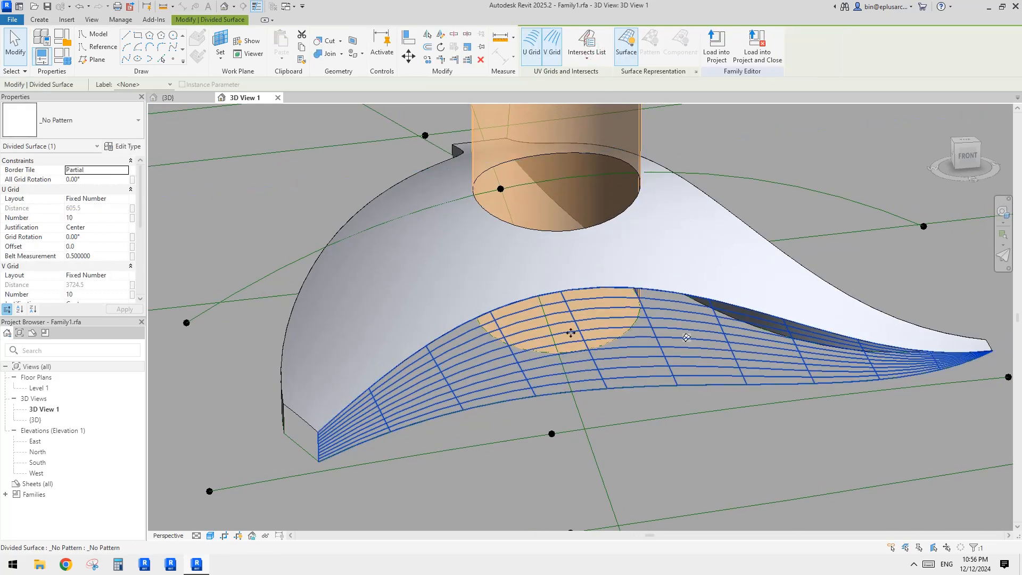
{"action": "left_click", "coordinate": [531, 45]}
{"action": "left_click", "coordinate": [94, 238]}
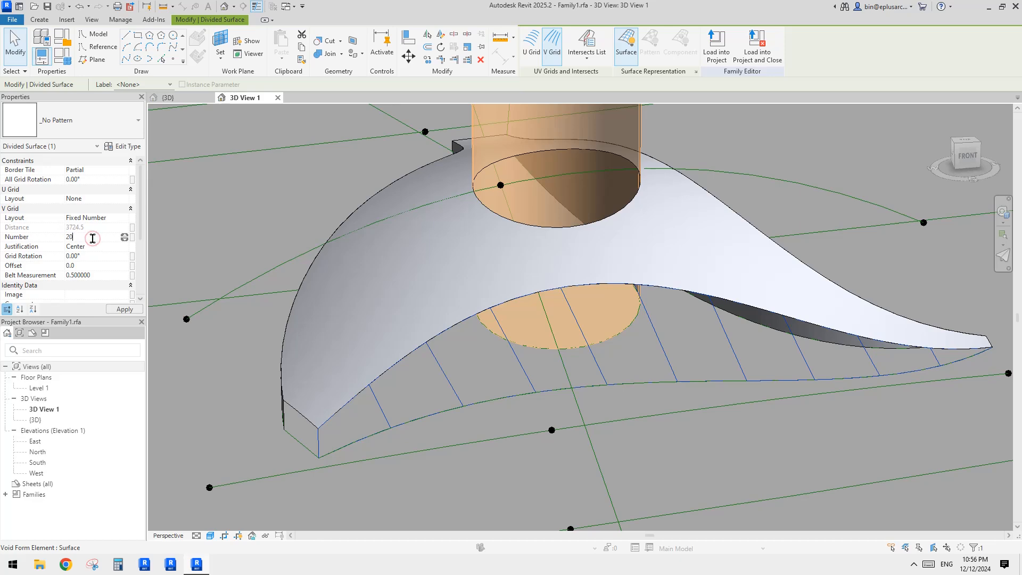
Step: Set the divided surface's All Grid Rotation to -20°
{"action": "middle_click_drag", "start_coordinate": [706, 312], "coordinate": [545, 341], "text": "shift"}
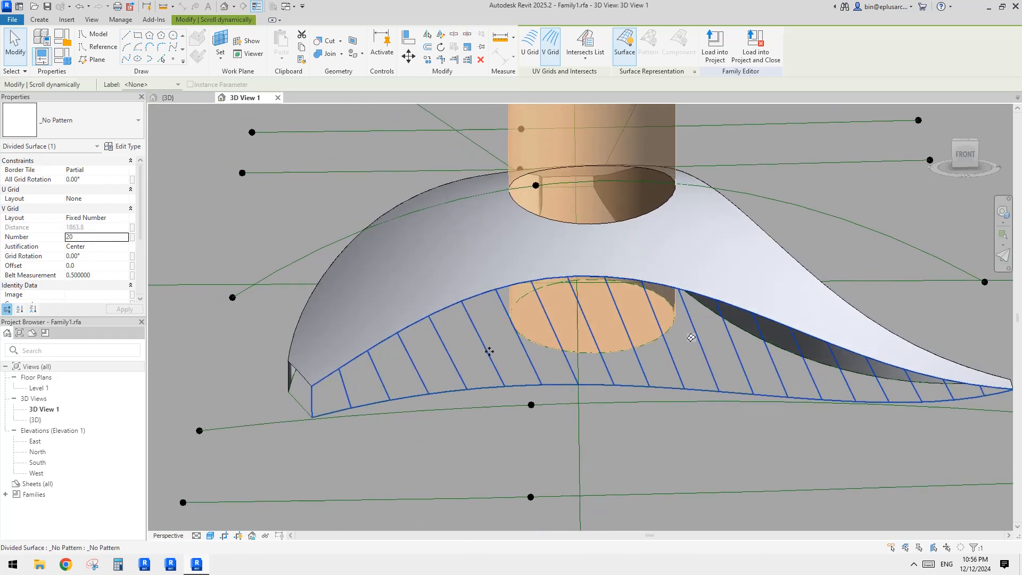
{"action": "middle_click_drag", "start_coordinate": [588, 341], "coordinate": [575, 347]}
{"action": "left_click", "coordinate": [98, 179]}
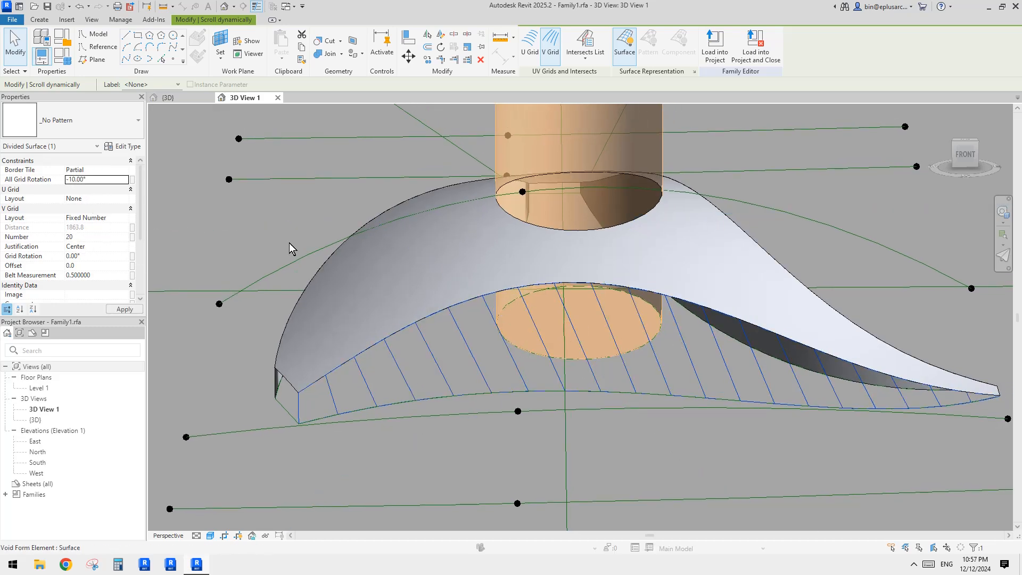
{"action": "middle_click_drag", "start_coordinate": [575, 340], "coordinate": [610, 323], "text": "shift"}
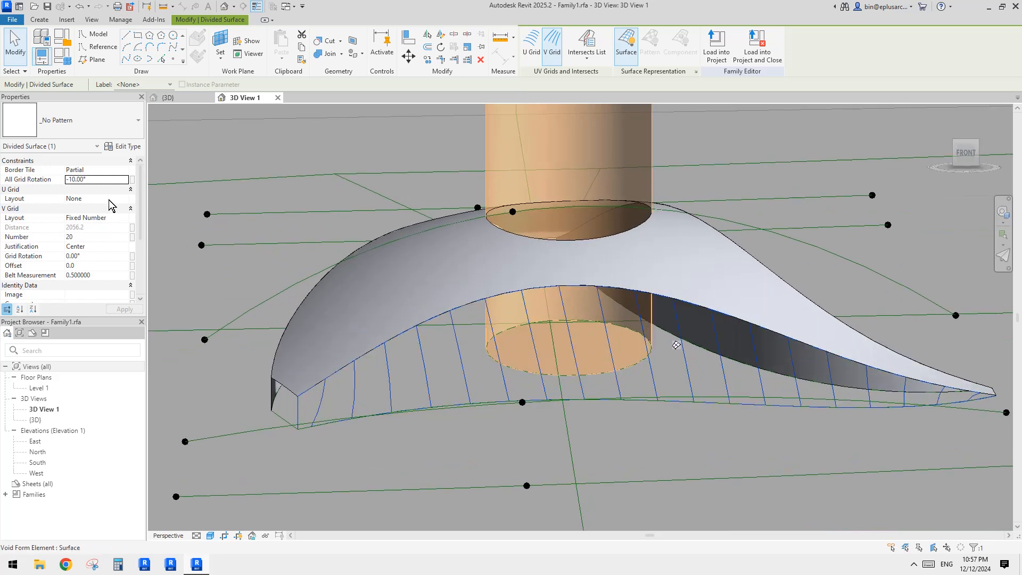
{"action": "middle_click_drag", "start_coordinate": [534, 320], "coordinate": [566, 324], "text": "shift"}
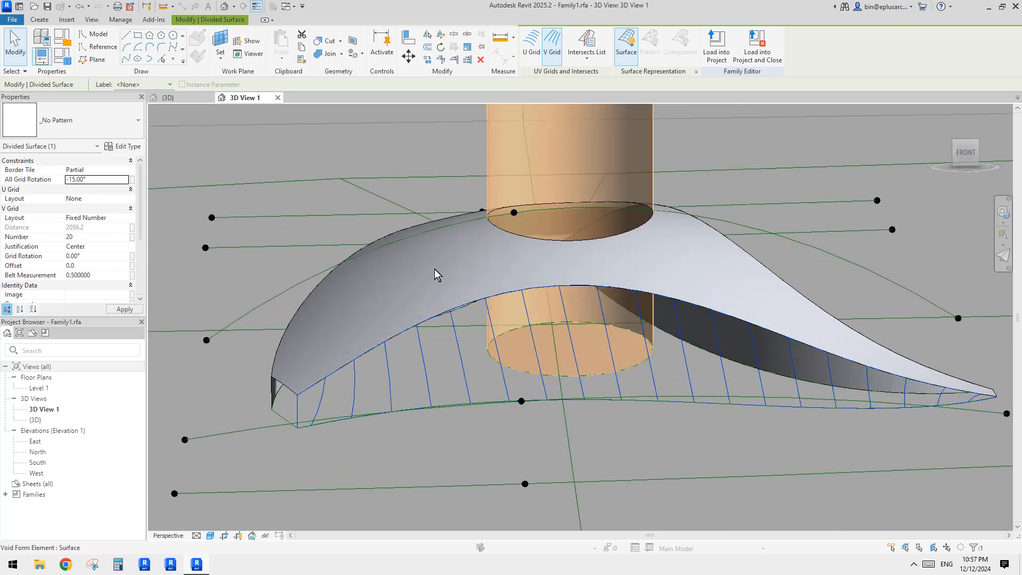
{"action": "middle_click_drag", "start_coordinate": [435, 270], "coordinate": [609, 305], "text": "shift"}
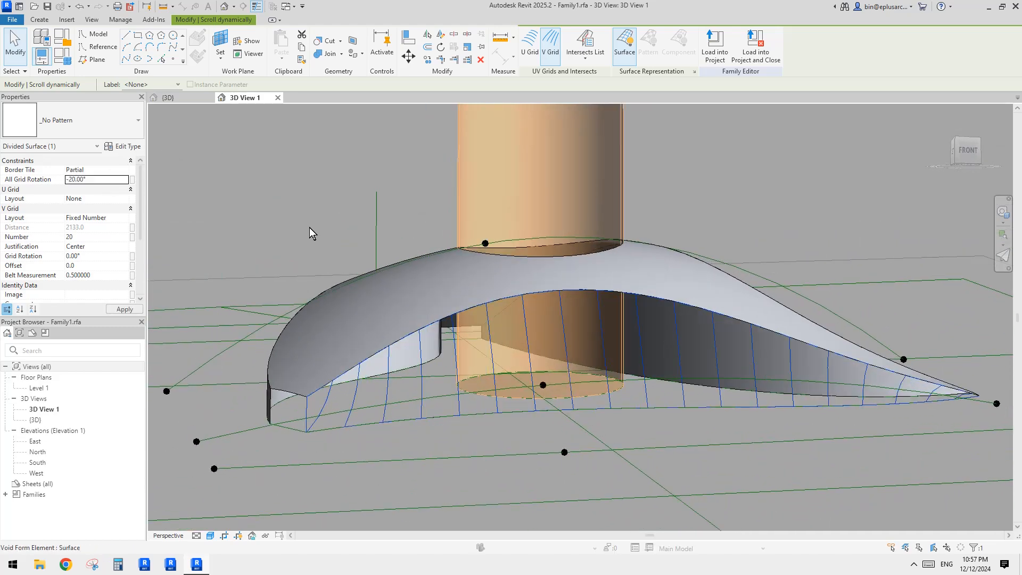
{"action": "middle_click_drag", "start_coordinate": [615, 268], "coordinate": [599, 353], "text": "shift"}
{"action": "mouse_move", "coordinate": [628, 313]}
{"action": "middle_mouse_down", "text": "shift"}
{"action": "mouse_move", "coordinate": [745, 381]}
{"action": "mouse_move", "coordinate": [331, 369]}
{"action": "mouse_move", "coordinate": [796, 379]}
{"action": "middle_mouse_up", "text": "shift"}
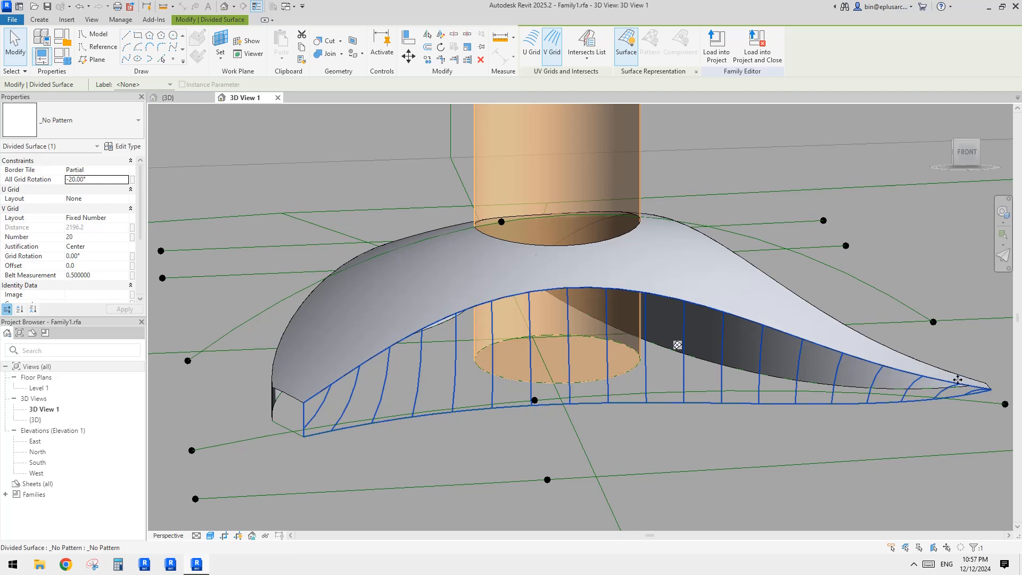
{"action": "middle_click_drag", "start_coordinate": [950, 387], "coordinate": [624, 377], "text": "shift"}
{"action": "key", "text": "Escape"}
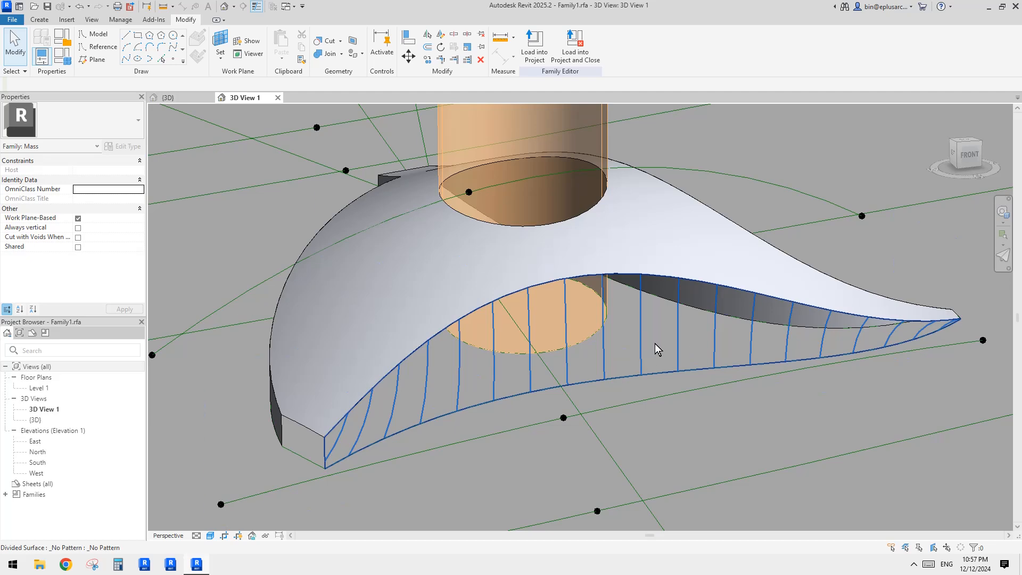
Step: Divide the void form's other underside surface with the U grid off and 30 V grid divisions
{"action": "scroll", "coordinate": [653, 345], "scroll_direction": "down", "scroll_amount": 3}
{"action": "scroll", "coordinate": [636, 360], "scroll_direction": "up", "scroll_amount": 5}
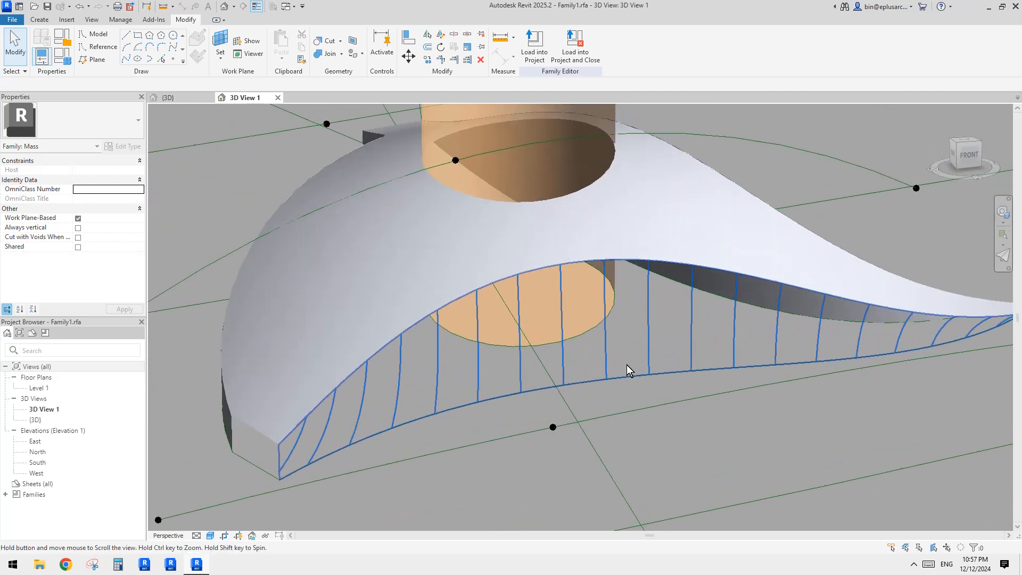
{"action": "scroll", "coordinate": [627, 365], "scroll_direction": "down", "scroll_amount": 2}
{"action": "left_click", "coordinate": [608, 359]}
{"action": "middle_click_drag", "start_coordinate": [650, 347], "coordinate": [754, 327], "text": "shift"}
{"action": "left_click", "coordinate": [573, 433]}
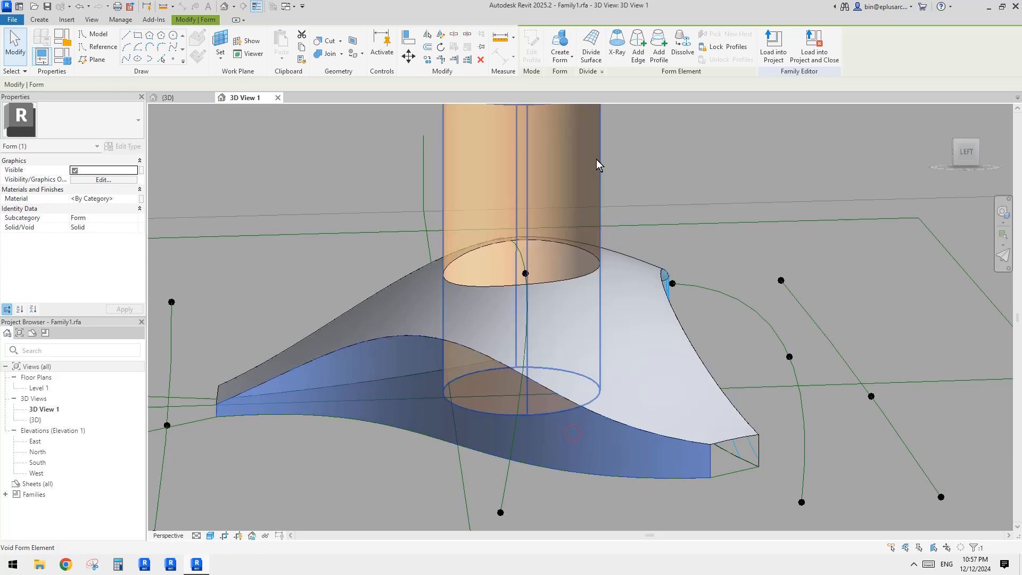
{"action": "middle_click_drag", "start_coordinate": [654, 341], "coordinate": [638, 207], "text": "shift"}
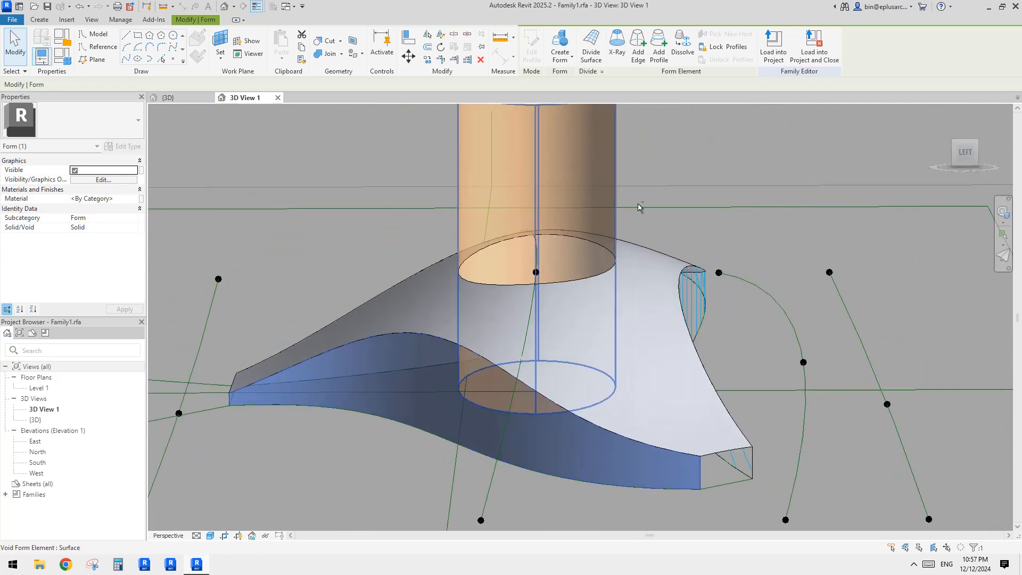
{"action": "left_click", "coordinate": [591, 52]}
{"action": "middle_click_drag", "start_coordinate": [548, 297], "coordinate": [586, 277], "text": "shift"}
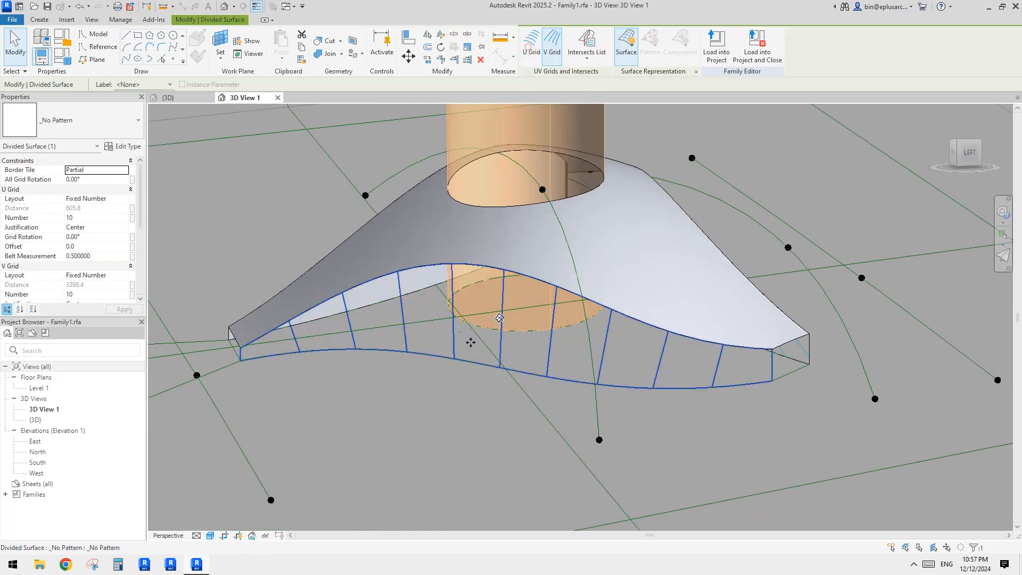
{"action": "middle_click_drag", "start_coordinate": [471, 343], "coordinate": [527, 327], "text": "shift"}
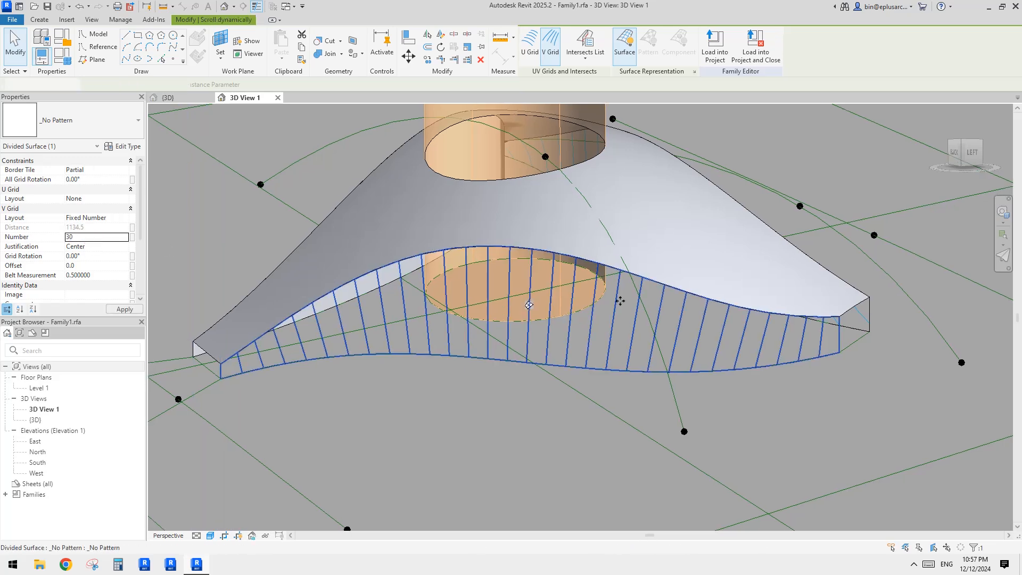
{"action": "middle_click_drag", "start_coordinate": [538, 257], "coordinate": [586, 294], "text": "shift"}
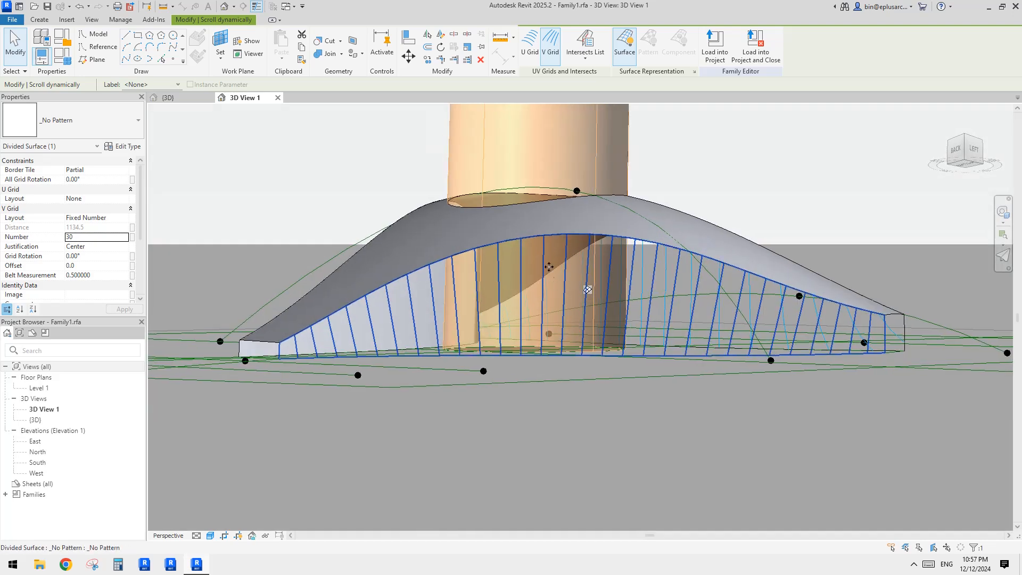
Step: Orbit around the new divided surface to examine its grid lines
{"action": "middle_click_drag", "start_coordinate": [549, 266], "coordinate": [774, 347], "text": "shift"}
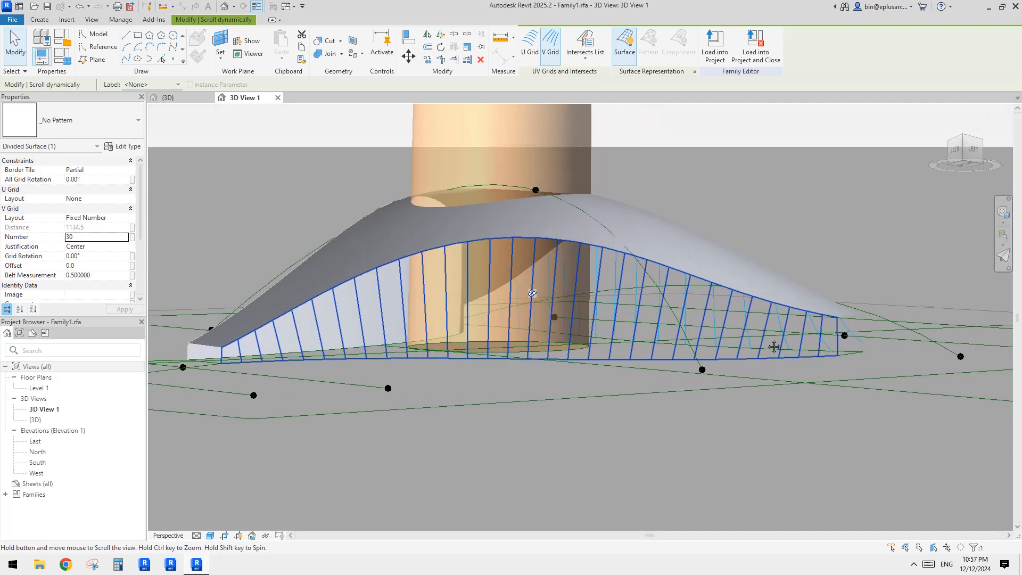
{"action": "scroll", "coordinate": [790, 354], "scroll_direction": "up", "scroll_amount": 1}
{"action": "scroll", "coordinate": [714, 362], "scroll_direction": "down", "scroll_amount": 1}
{"action": "middle_click_drag", "start_coordinate": [463, 326], "coordinate": [589, 333]}
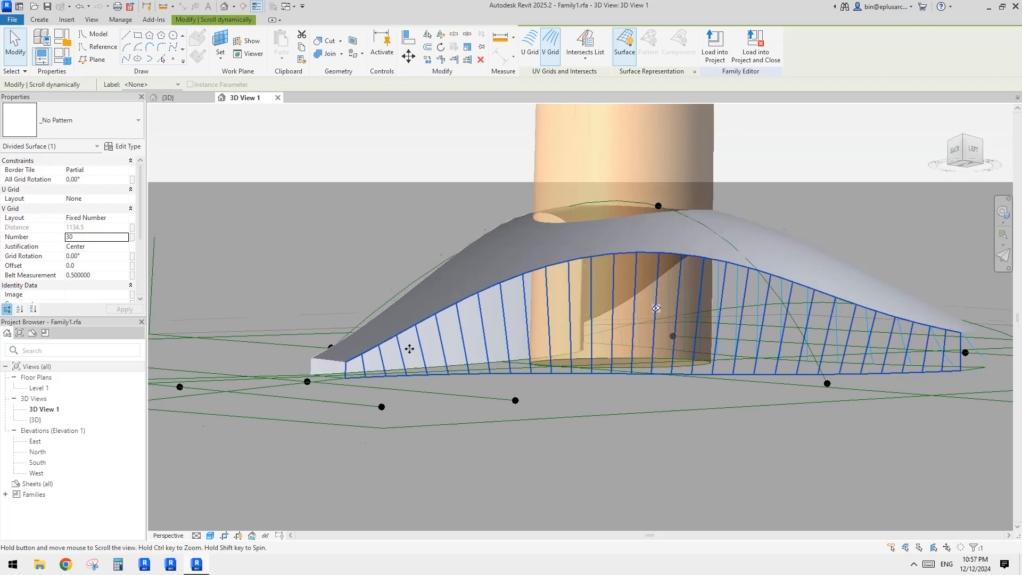
{"action": "mouse_move", "coordinate": [408, 349]}
{"action": "middle_mouse_down", "text": "shift"}
{"action": "mouse_move", "coordinate": [399, 359]}
{"action": "mouse_move", "coordinate": [726, 395]}
{"action": "mouse_move", "coordinate": [691, 454]}
{"action": "mouse_move", "coordinate": [776, 437]}
{"action": "mouse_move", "coordinate": [717, 388]}
{"action": "mouse_move", "coordinate": [655, 410]}
{"action": "mouse_move", "coordinate": [845, 417]}
{"action": "mouse_move", "coordinate": [529, 377]}
{"action": "mouse_move", "coordinate": [529, 367]}
{"action": "mouse_move", "coordinate": [870, 406]}
{"action": "mouse_move", "coordinate": [924, 459]}
{"action": "mouse_move", "coordinate": [798, 406]}
{"action": "mouse_move", "coordinate": [721, 319]}
{"action": "mouse_move", "coordinate": [828, 290]}
{"action": "mouse_move", "coordinate": [803, 318]}
{"action": "middle_mouse_up", "text": "shift"}
{"action": "middle_click_drag", "start_coordinate": [743, 330], "coordinate": [709, 320]}
{"action": "key", "text": "Escape"}
Step: Select each divided surface in turn to compare their grid rotation and division settings
{"action": "scroll", "coordinate": [679, 321], "scroll_direction": "up", "scroll_amount": 1}
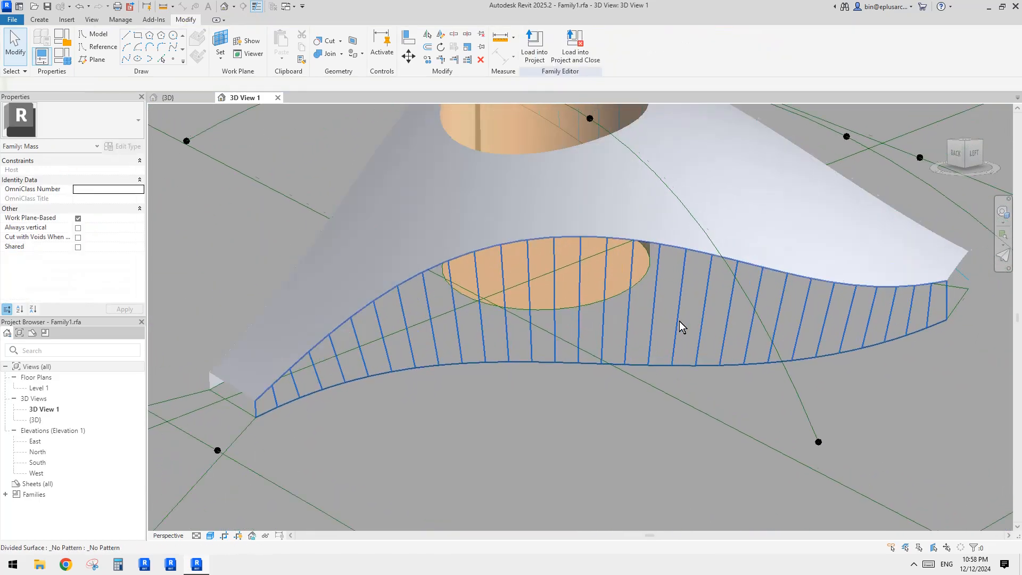
{"action": "scroll", "coordinate": [680, 330], "scroll_direction": "down", "scroll_amount": 2}
{"action": "left_click", "coordinate": [649, 327]}
{"action": "middle_click_drag", "start_coordinate": [639, 319], "coordinate": [848, 354], "text": "shift"}
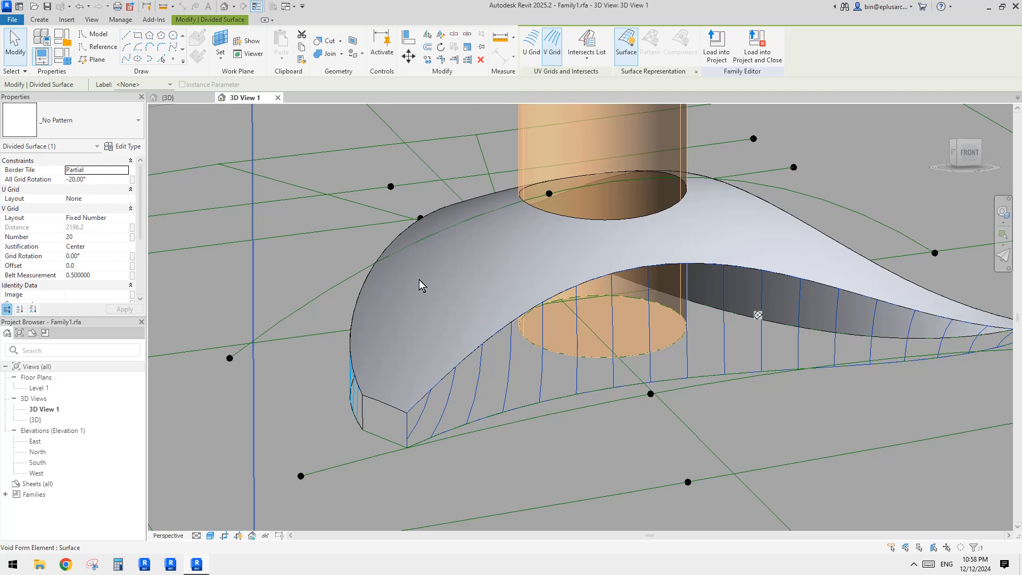
{"action": "middle_click_drag", "start_coordinate": [421, 286], "coordinate": [659, 336], "text": "shift"}
{"action": "key", "text": "Escape"}
{"action": "scroll", "coordinate": [674, 298], "scroll_direction": "up", "scroll_amount": 1}
{"action": "scroll", "coordinate": [659, 337], "scroll_direction": "down", "scroll_amount": 3}
{"action": "left_click", "coordinate": [571, 343]}
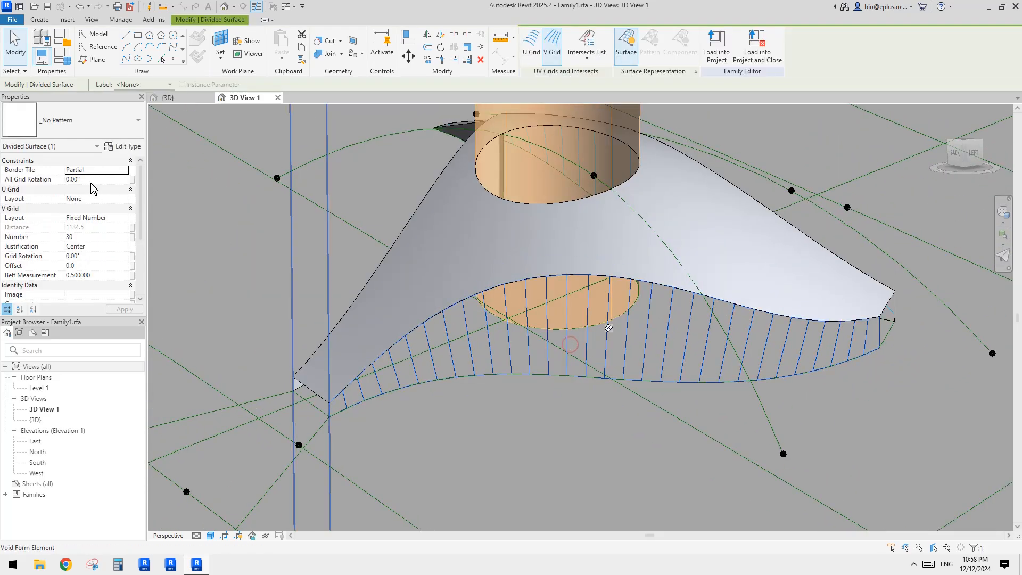
{"action": "scroll", "coordinate": [521, 321], "scroll_direction": "up", "scroll_amount": 3}
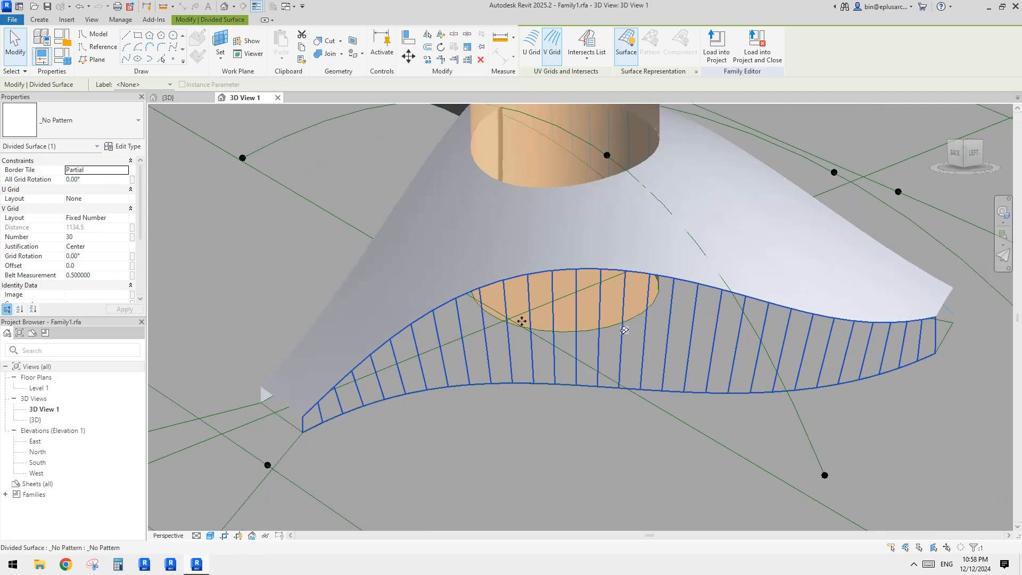
Step: Orbit around the divided underside surface and select it to inspect its V grid lines
{"action": "middle_click_drag", "start_coordinate": [561, 327], "coordinate": [563, 329]}
{"action": "key", "text": "Escape"}
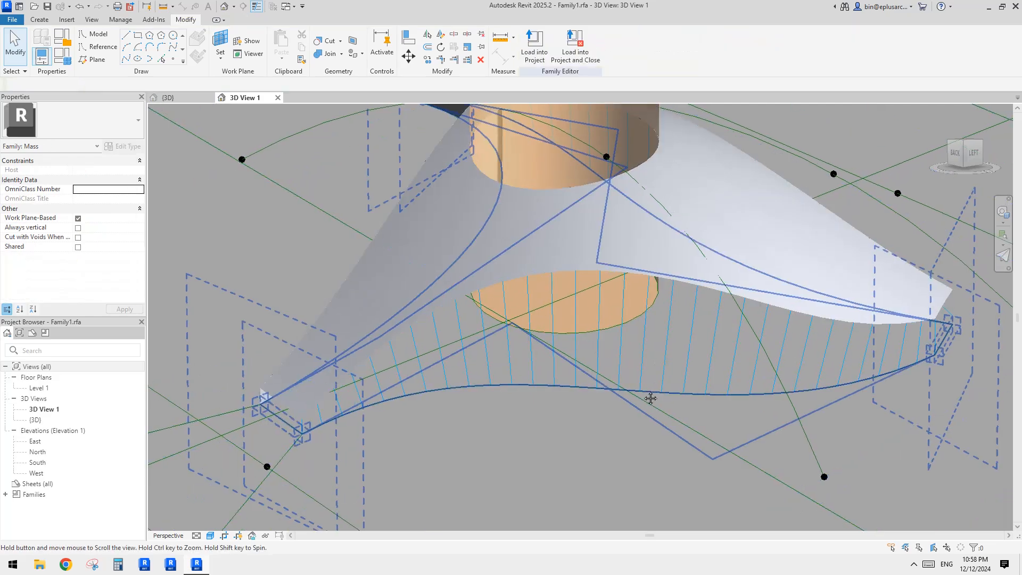
{"action": "middle_click_drag", "start_coordinate": [626, 385], "coordinate": [662, 381]}
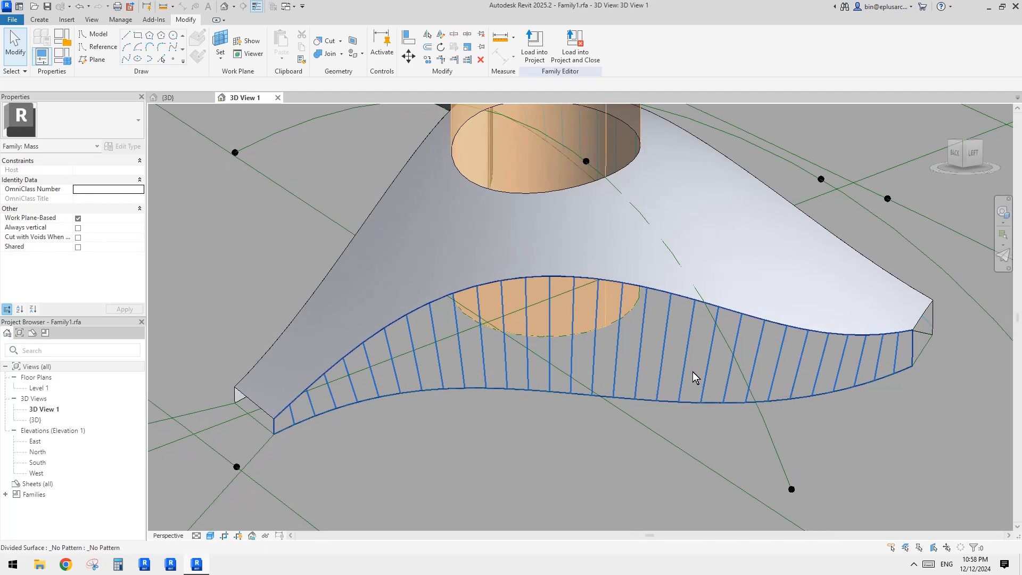
{"action": "middle_click_drag", "start_coordinate": [694, 374], "coordinate": [666, 342], "text": "shift"}
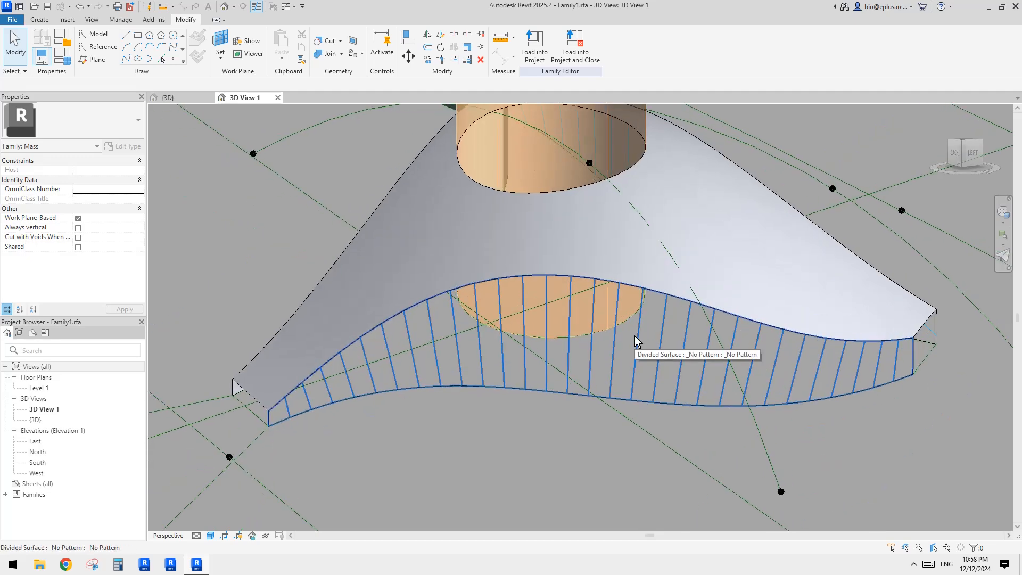
{"action": "scroll", "coordinate": [663, 355], "scroll_direction": "up", "scroll_amount": 2}
{"action": "left_click", "coordinate": [589, 447]}
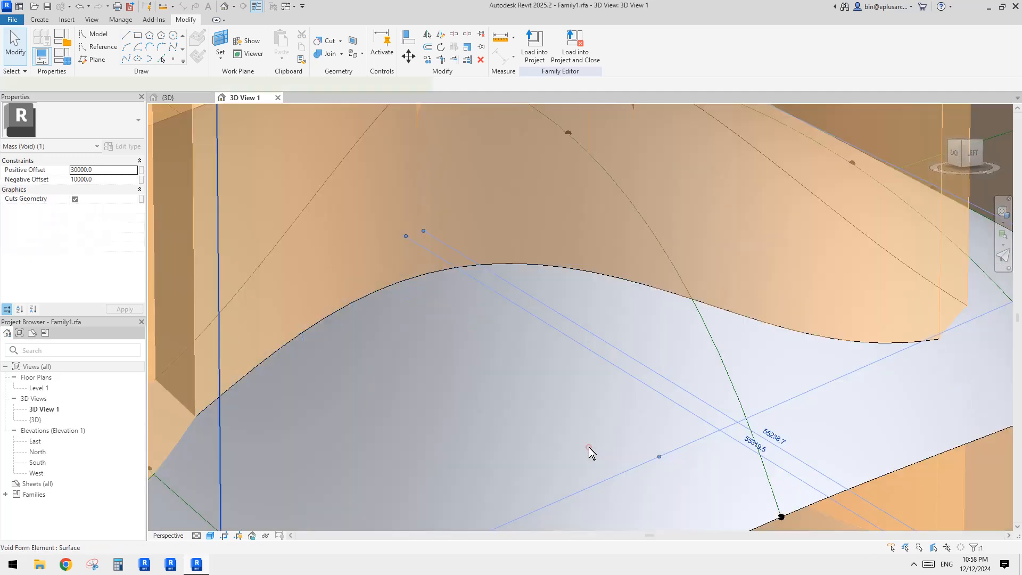
{"action": "key", "text": "Escape"}
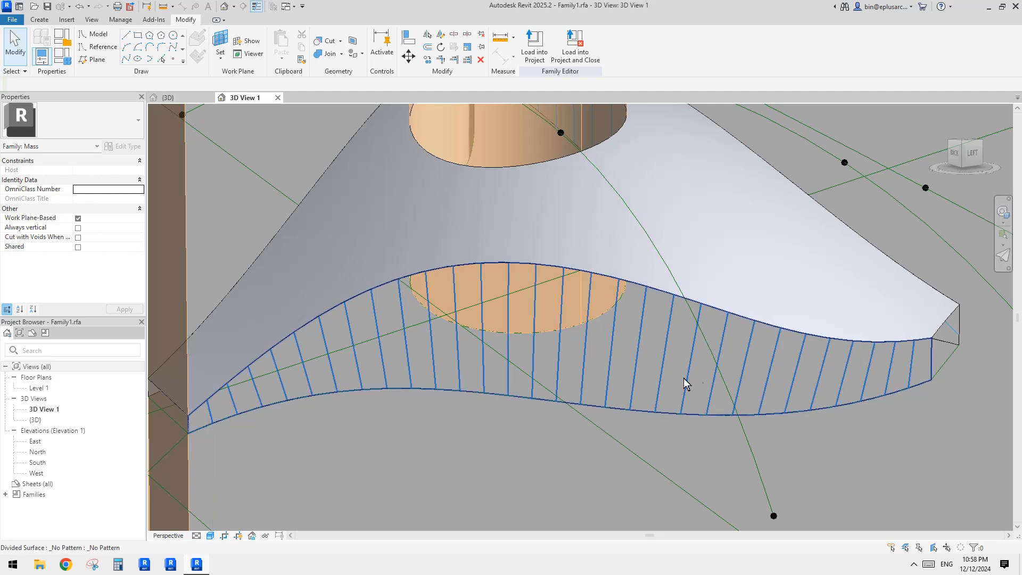
{"action": "middle_click_drag", "start_coordinate": [685, 384], "coordinate": [674, 408], "text": "shift"}
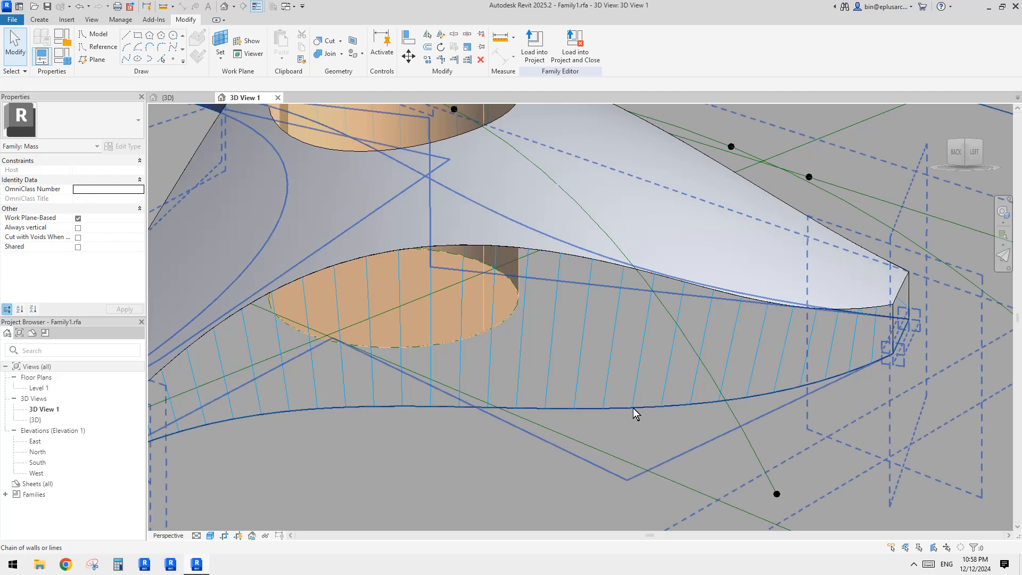
{"action": "left_click", "coordinate": [646, 336]}
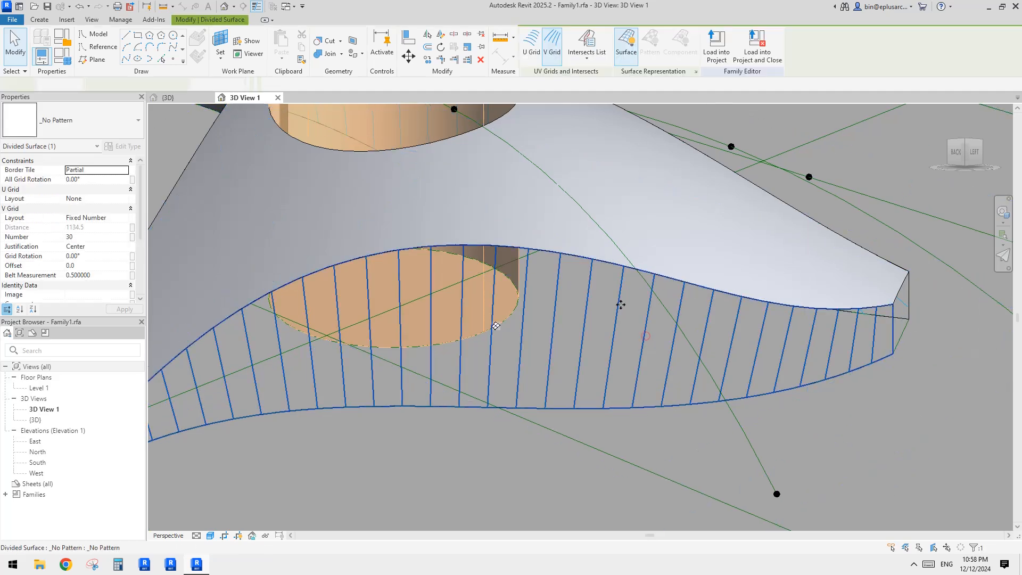
{"action": "scroll", "coordinate": [647, 335], "scroll_direction": "down", "scroll_amount": 1}
{"action": "middle_click_drag", "start_coordinate": [646, 331], "coordinate": [614, 295]}
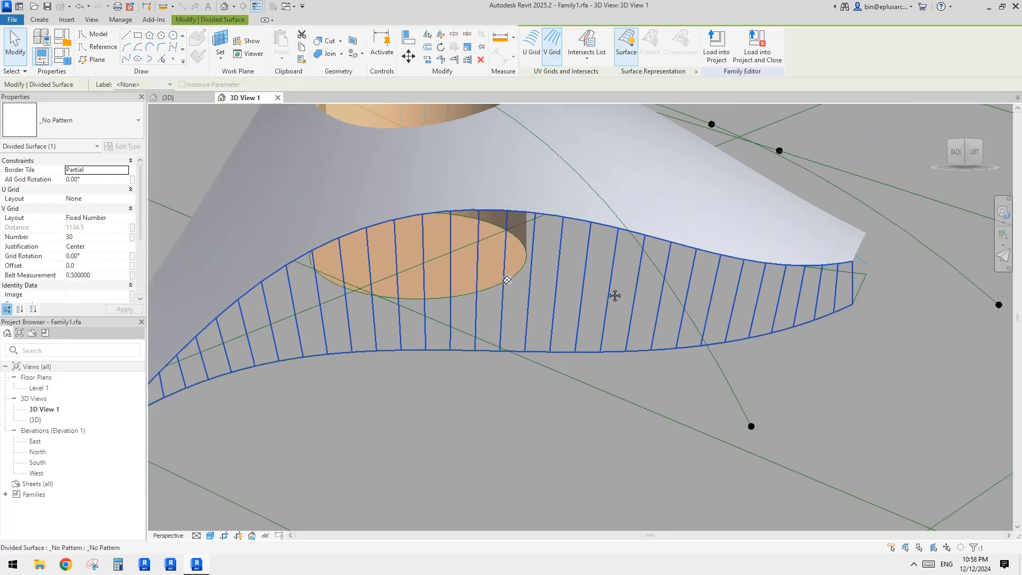
Step: Turn on node display for the selected divided surface and orbit around to inspect the grid nodes
{"action": "left_click", "coordinate": [694, 71]}
{"action": "left_click", "coordinate": [533, 335]}
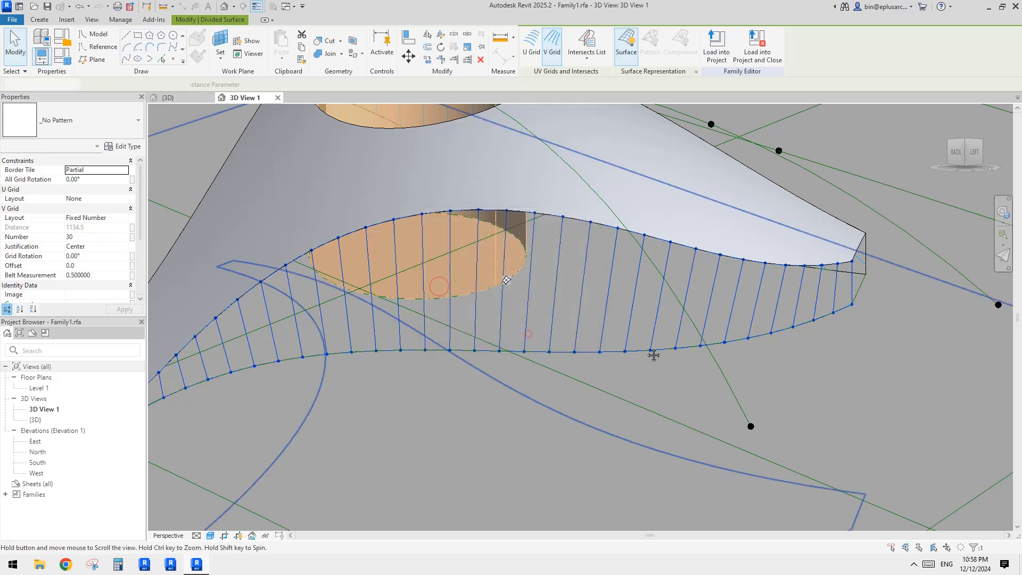
{"action": "scroll", "coordinate": [652, 354], "scroll_direction": "up", "scroll_amount": 2}
{"action": "middle_click_drag", "start_coordinate": [637, 346], "coordinate": [589, 375]}
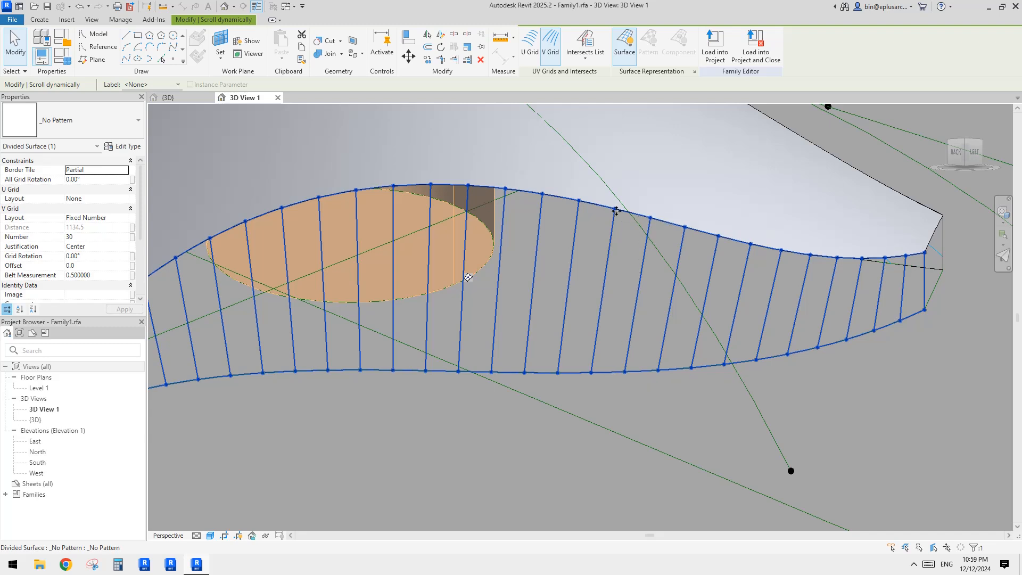
{"action": "middle_click_drag", "start_coordinate": [647, 229], "coordinate": [636, 349], "text": "shift"}
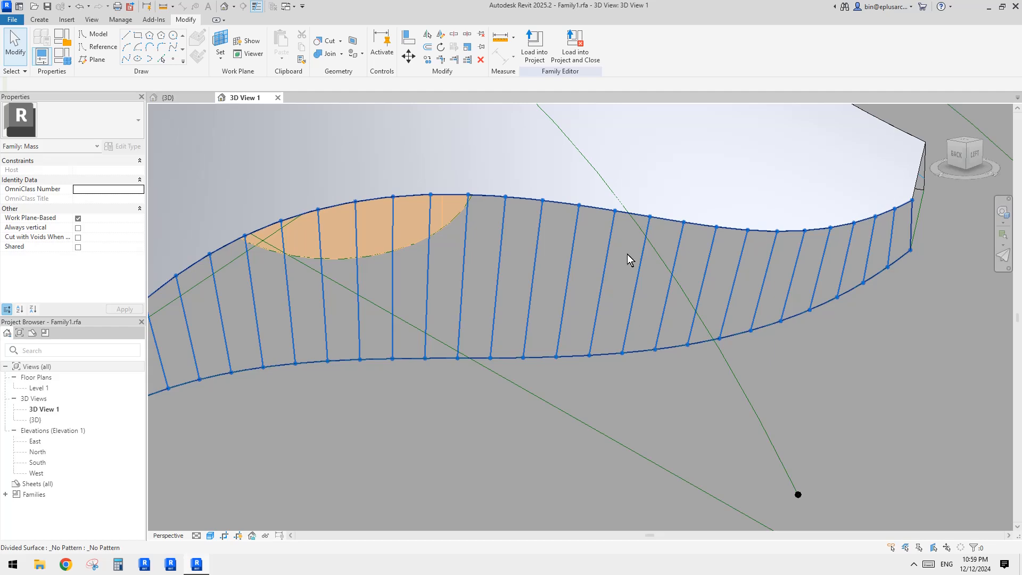
{"action": "middle_click_drag", "start_coordinate": [627, 254], "coordinate": [620, 234], "text": "shift"}
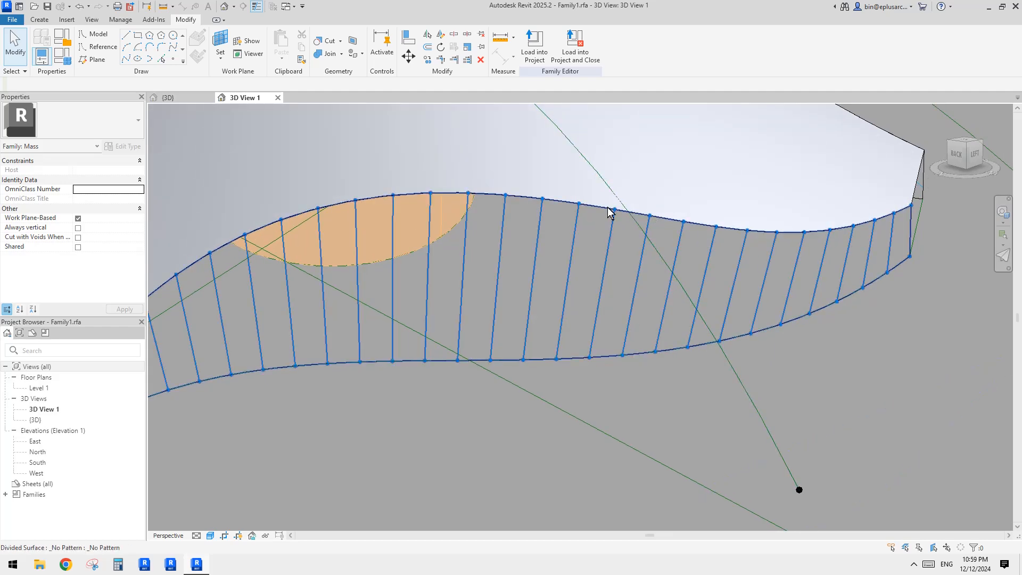
{"action": "middle_click_drag", "start_coordinate": [637, 258], "coordinate": [632, 266], "text": "shift"}
{"action": "key", "text": "Tab"}
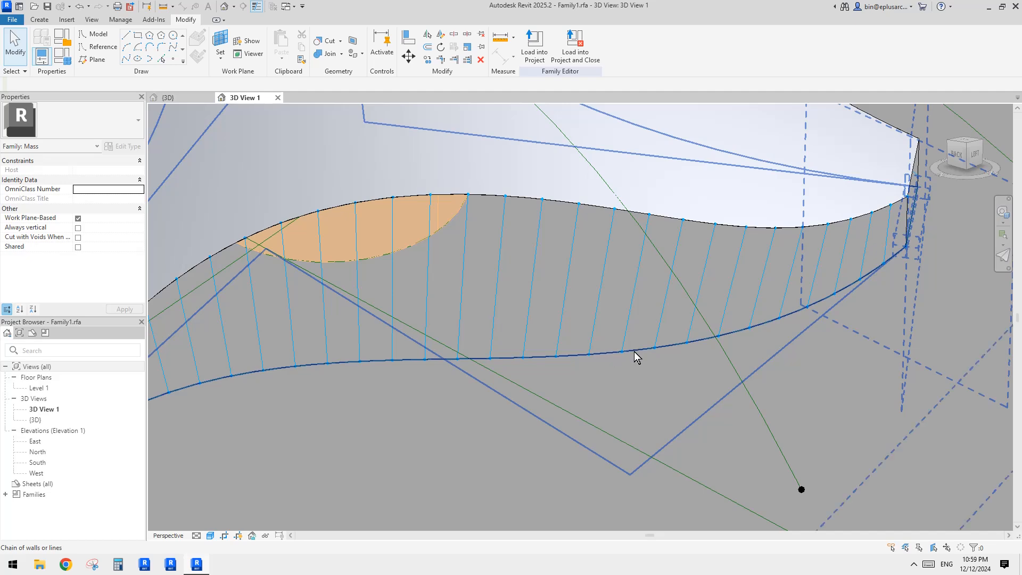
{"action": "middle_click_drag", "start_coordinate": [634, 352], "coordinate": [628, 229], "text": "shift"}
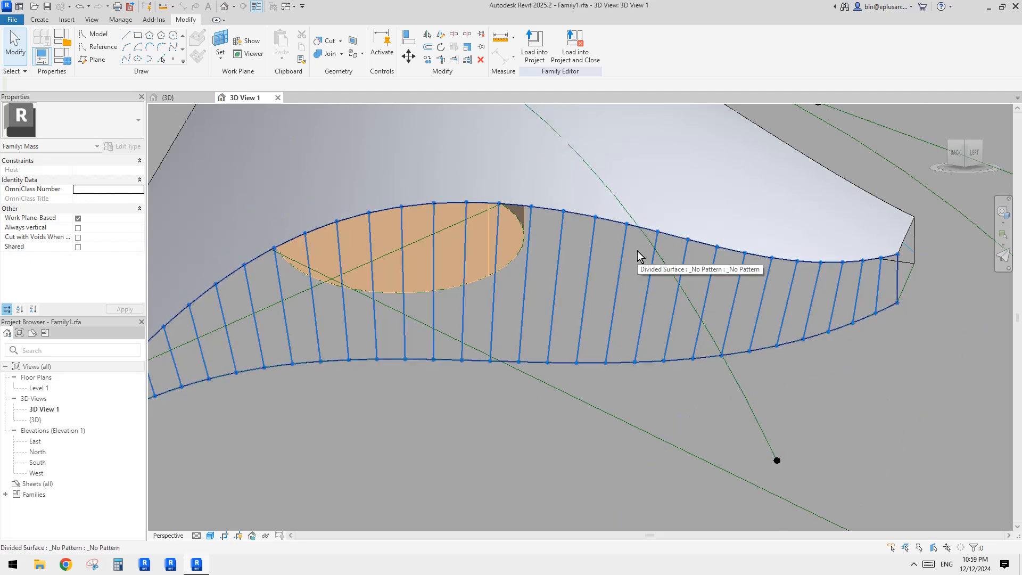
{"action": "mouse_move", "coordinate": [638, 252]}
{"action": "middle_mouse_down", "text": "shift"}
{"action": "mouse_move", "coordinate": [669, 270]}
{"action": "mouse_move", "coordinate": [664, 277]}
{"action": "mouse_move", "coordinate": [644, 234]}
{"action": "mouse_move", "coordinate": [642, 299]}
{"action": "mouse_move", "coordinate": [567, 329]}
{"action": "middle_mouse_up", "text": "shift"}
{"action": "scroll", "coordinate": [644, 262], "scroll_direction": "up", "scroll_amount": 1}
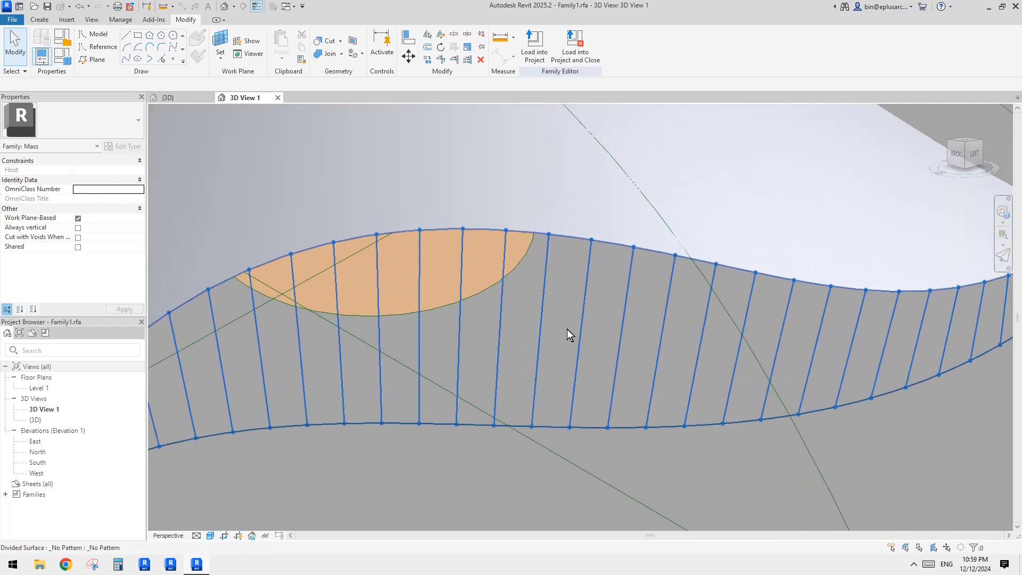
Step: Start a new family from the generic model adaptive family template
{"action": "left_click", "coordinate": [13, 20]}
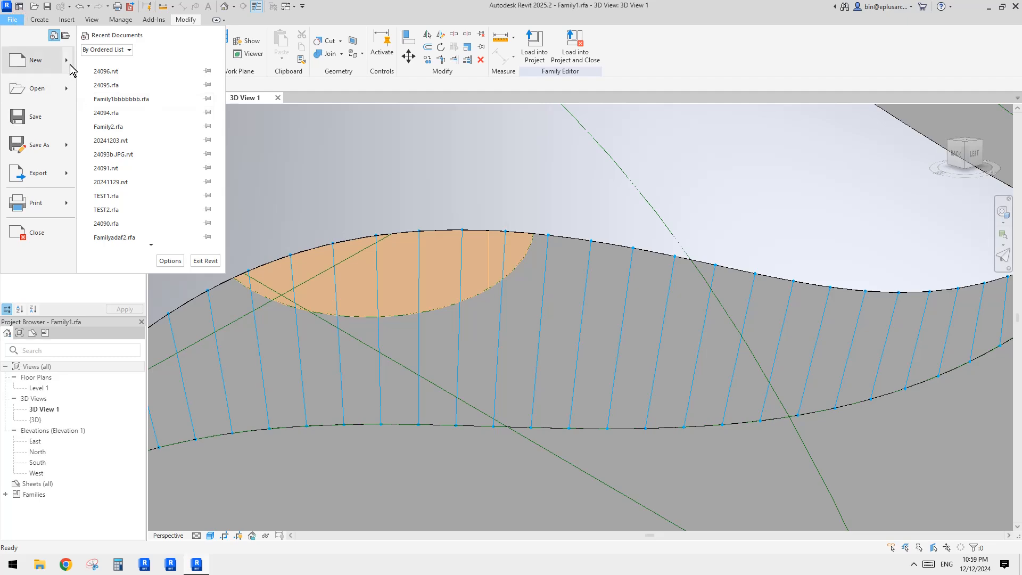
{"action": "mouse_move", "coordinate": [68, 61]}
{"action": "left_click", "coordinate": [142, 94]}
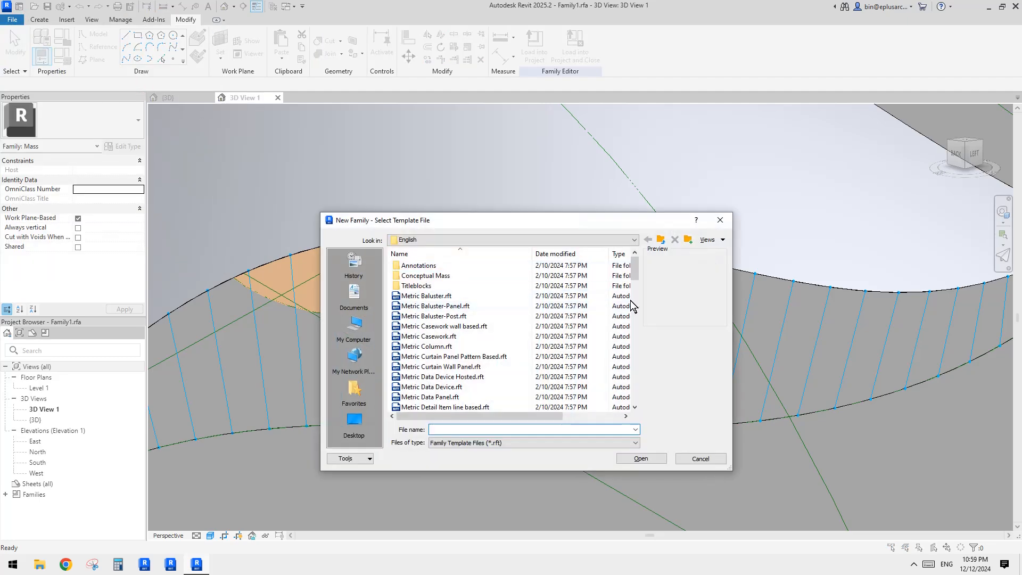
{"action": "left_click_drag", "start_coordinate": [631, 300], "coordinate": [634, 326]}
{"action": "double_click", "coordinate": [447, 309]}
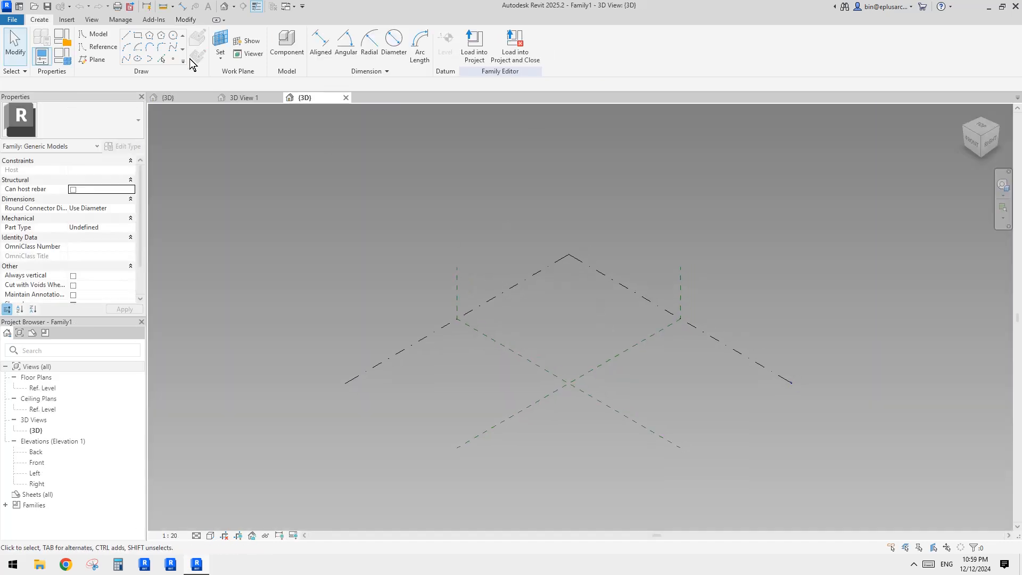
Step: Place two reference points on the reference level and make both of them adaptive points
{"action": "left_click", "coordinate": [173, 60]}
{"action": "left_click", "coordinate": [504, 318]}
{"action": "left_click", "coordinate": [585, 305]}
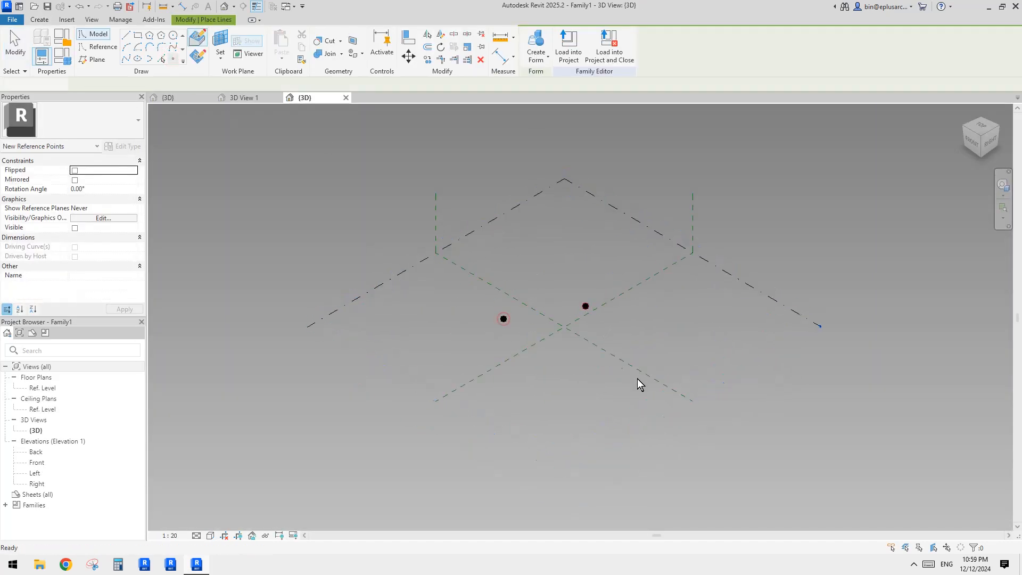
{"action": "key", "text": "Escape"}
{"action": "left_click_drag", "start_coordinate": [328, 232], "coordinate": [626, 328]}
{"action": "scroll", "coordinate": [625, 323], "scroll_direction": "up", "scroll_amount": 1}
{"action": "left_click", "coordinate": [588, 45]}
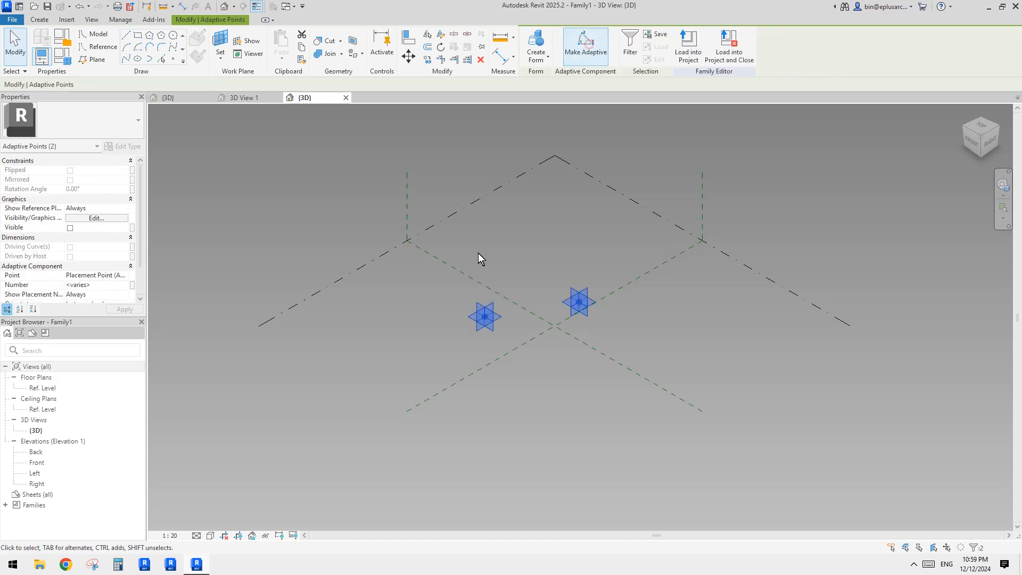
Step: Switch to the Right view and copy the two adaptive points about 6700 mm straight up
{"action": "middle_click_drag", "start_coordinate": [478, 254], "coordinate": [453, 263]}
{"action": "left_click", "coordinate": [990, 141]}
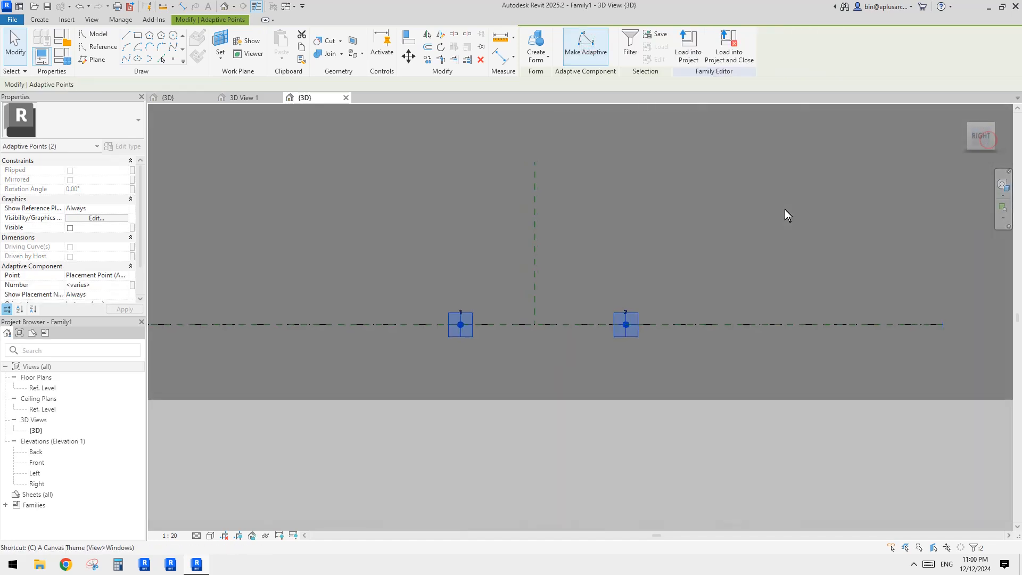
{"action": "key", "text": "c"}
{"action": "key", "text": "o"}
{"action": "left_click", "coordinate": [684, 342]}
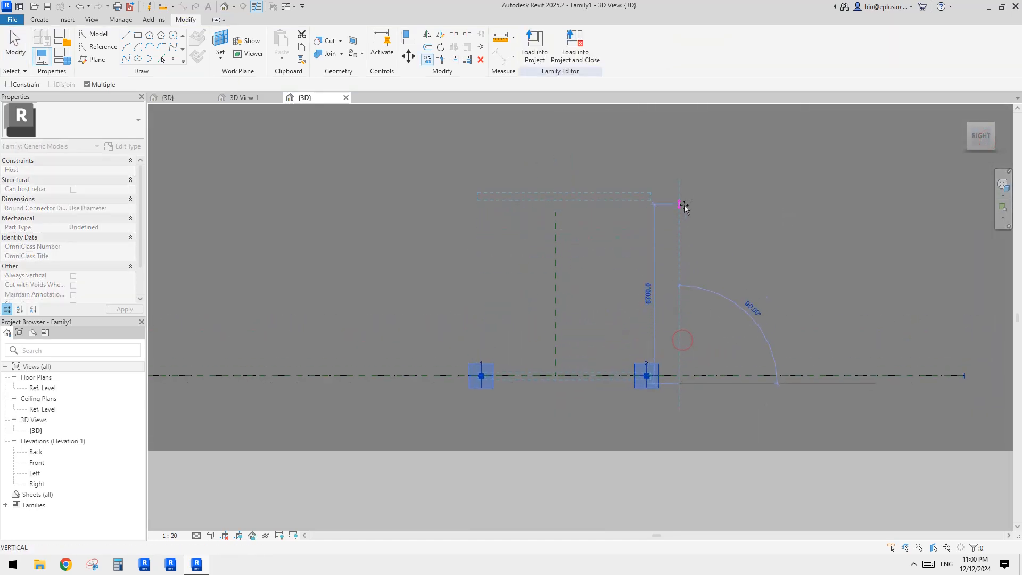
{"action": "left_click", "coordinate": [640, 192]}
{"action": "key", "text": "Escape"}
{"action": "middle_click_drag", "start_coordinate": [611, 247], "coordinate": [690, 258], "text": "shift"}
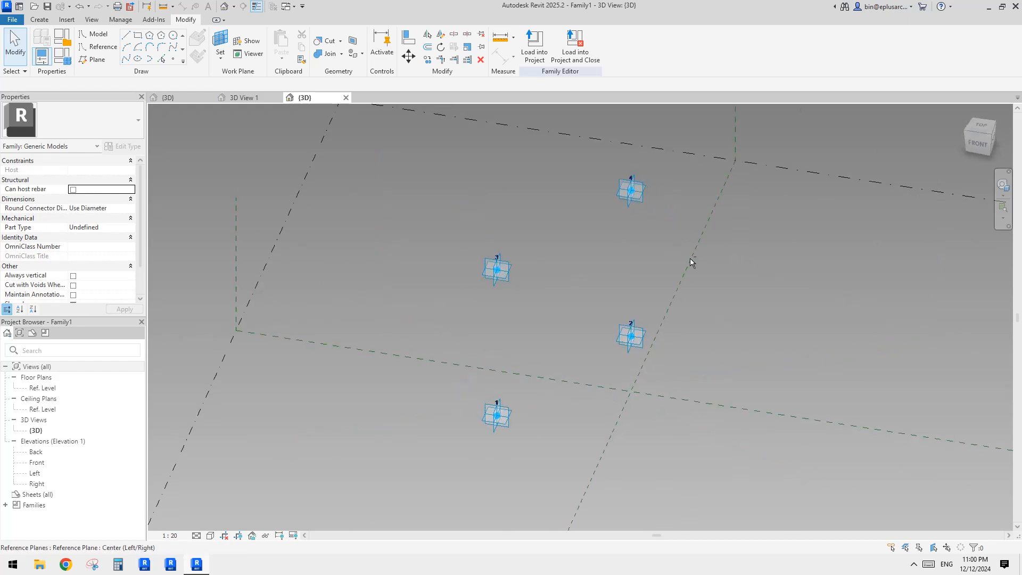
Step: Orbit around the four adaptive points and drag the upper points to adjust their positions
{"action": "middle_click_drag", "start_coordinate": [650, 180], "coordinate": [678, 273], "text": "shift"}
{"action": "middle_click_drag", "start_coordinate": [609, 303], "coordinate": [543, 294], "text": "shift"}
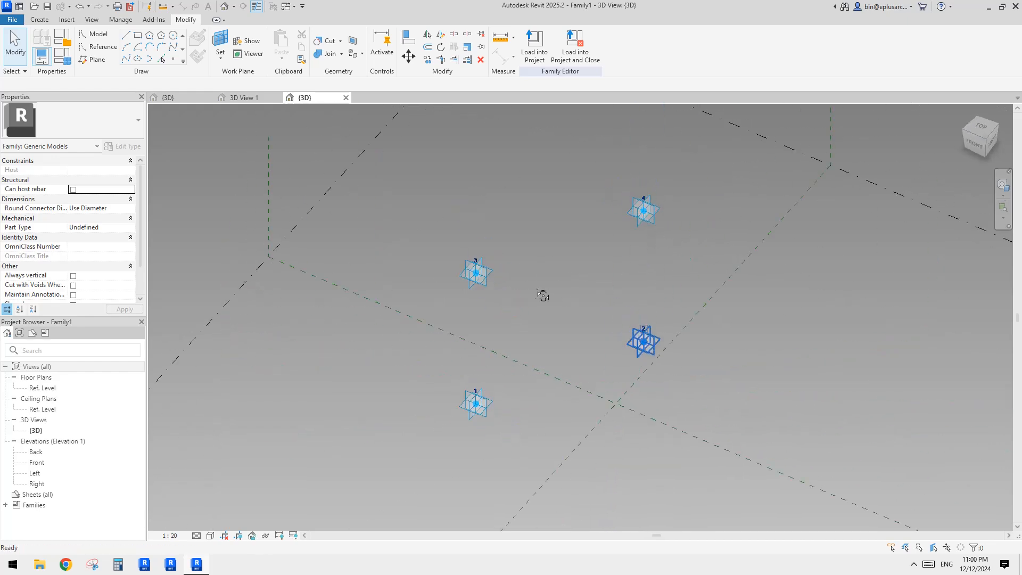
{"action": "middle_click_drag", "start_coordinate": [636, 250], "coordinate": [744, 240], "text": "shift"}
{"action": "left_click", "coordinate": [648, 237]}
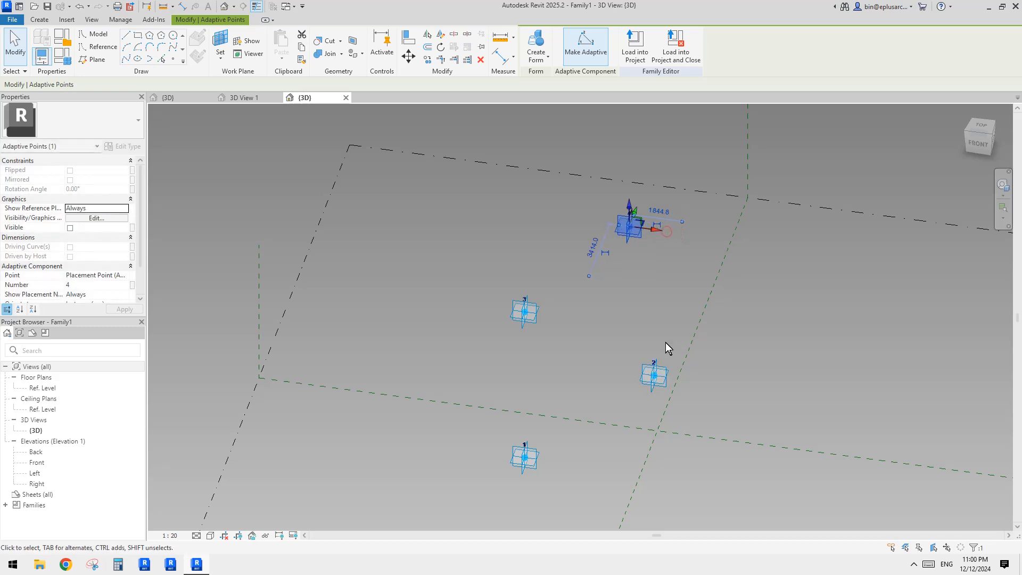
{"action": "middle_click_drag", "start_coordinate": [666, 346], "coordinate": [509, 392], "text": "shift"}
{"action": "middle_click_drag", "start_coordinate": [645, 382], "coordinate": [666, 345]}
{"action": "left_click", "coordinate": [577, 302]}
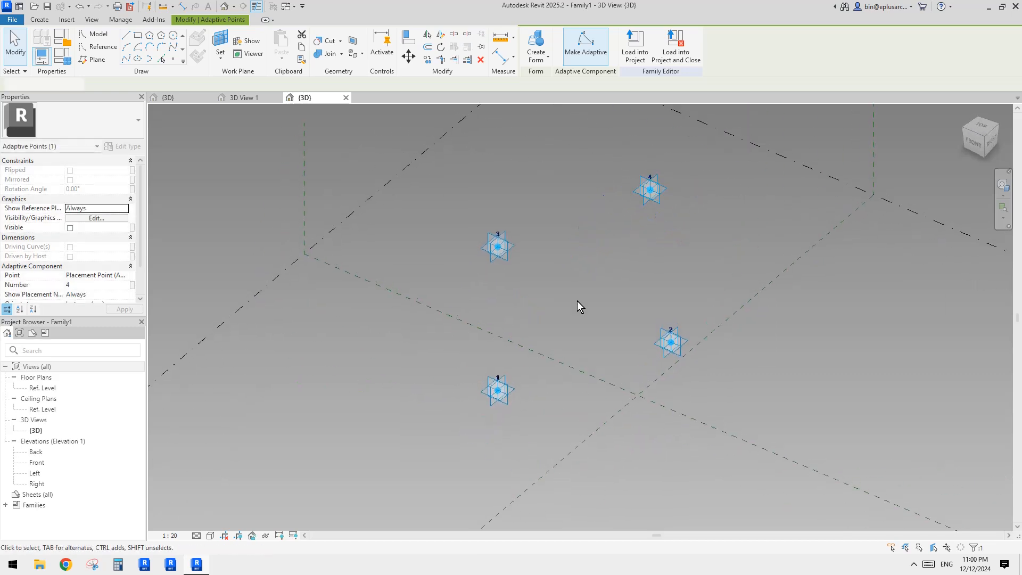
{"action": "left_click", "coordinate": [489, 266]}
{"action": "middle_click_drag", "start_coordinate": [489, 269], "coordinate": [526, 263], "text": "shift"}
{"action": "left_click_drag", "start_coordinate": [527, 258], "coordinate": [481, 246]}
{"action": "middle_click_drag", "start_coordinate": [471, 223], "coordinate": [442, 228], "text": "shift"}
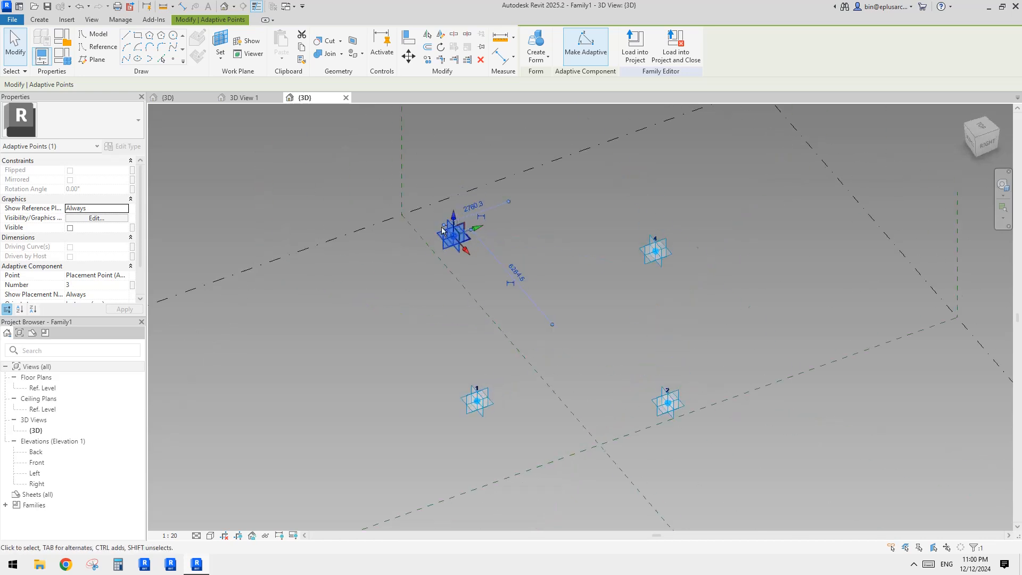
{"action": "left_click_drag", "start_coordinate": [479, 233], "coordinate": [527, 366]}
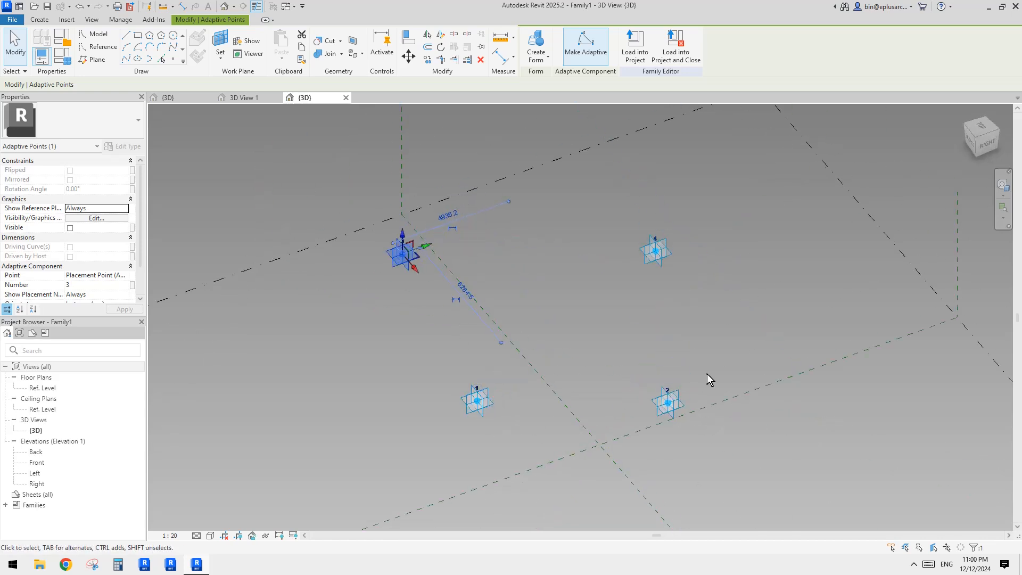
{"action": "middle_click_drag", "start_coordinate": [706, 374], "coordinate": [764, 319], "text": "shift"}
{"action": "left_click", "coordinate": [763, 319]}
{"action": "middle_click_drag", "start_coordinate": [640, 344], "coordinate": [667, 322]}
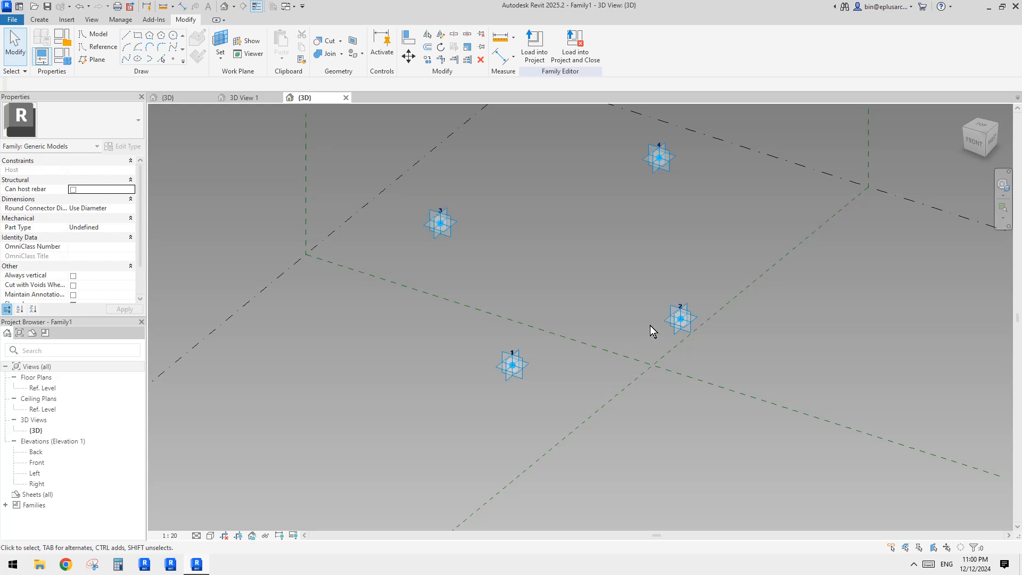
Step: Change the number of the far upper adaptive point to 3
{"action": "middle_click_drag", "start_coordinate": [672, 193], "coordinate": [654, 232]}
{"action": "left_click", "coordinate": [643, 198]}
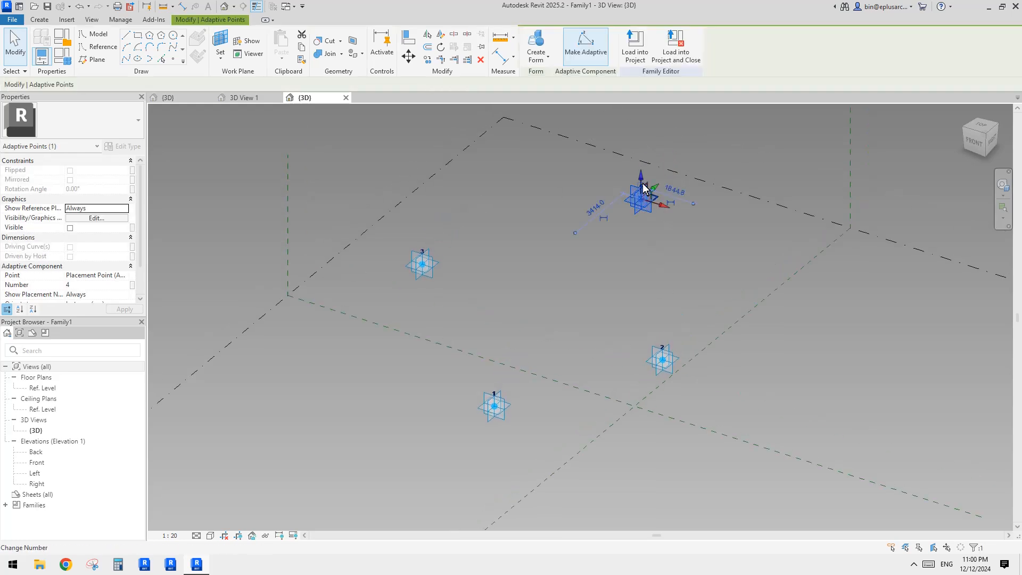
{"action": "left_click", "coordinate": [659, 253]}
{"action": "scroll", "coordinate": [659, 253], "scroll_direction": "down", "scroll_amount": 2}
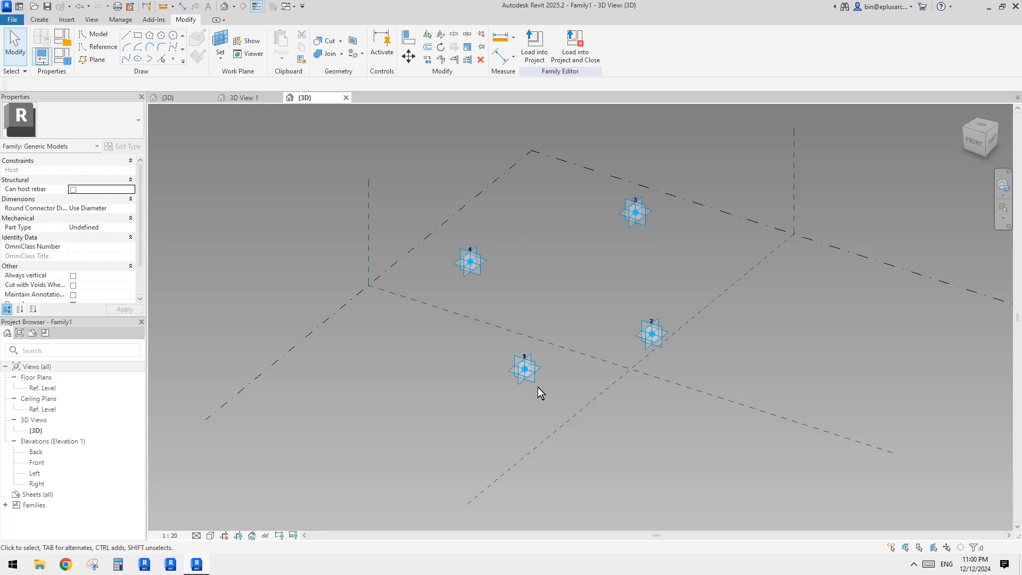
Step: Orbit around the four adaptive points to check their arrangement and numbering
{"action": "middle_click_drag", "start_coordinate": [619, 256], "coordinate": [605, 282]}
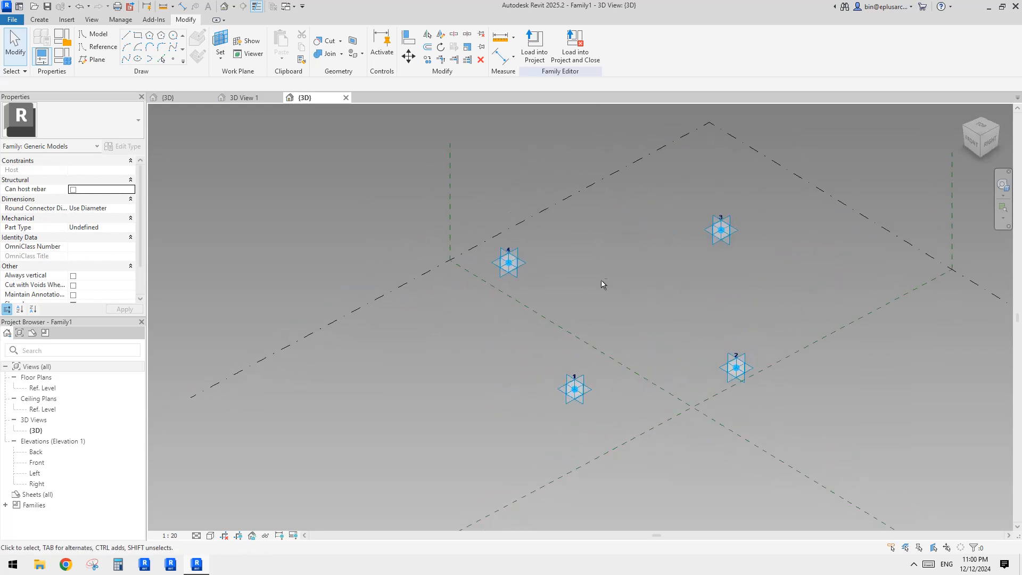
{"action": "left_click", "coordinate": [526, 266]}
{"action": "middle_click_drag", "start_coordinate": [564, 251], "coordinate": [548, 405], "text": "shift"}
{"action": "left_click", "coordinate": [634, 265]}
{"action": "scroll", "coordinate": [634, 266], "scroll_direction": "up", "scroll_amount": 3}
{"action": "scroll", "coordinate": [634, 270], "scroll_direction": "down", "scroll_amount": 1}
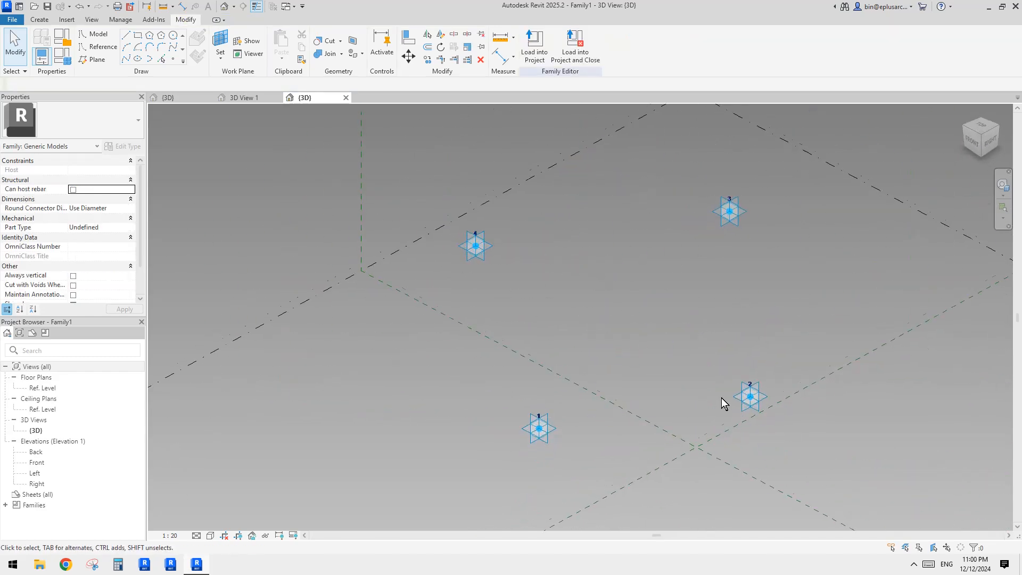
{"action": "middle_click_drag", "start_coordinate": [721, 398], "coordinate": [669, 318]}
{"action": "scroll", "coordinate": [548, 367], "scroll_direction": "down", "scroll_amount": 4}
{"action": "scroll", "coordinate": [554, 354], "scroll_direction": "up", "scroll_amount": 3}
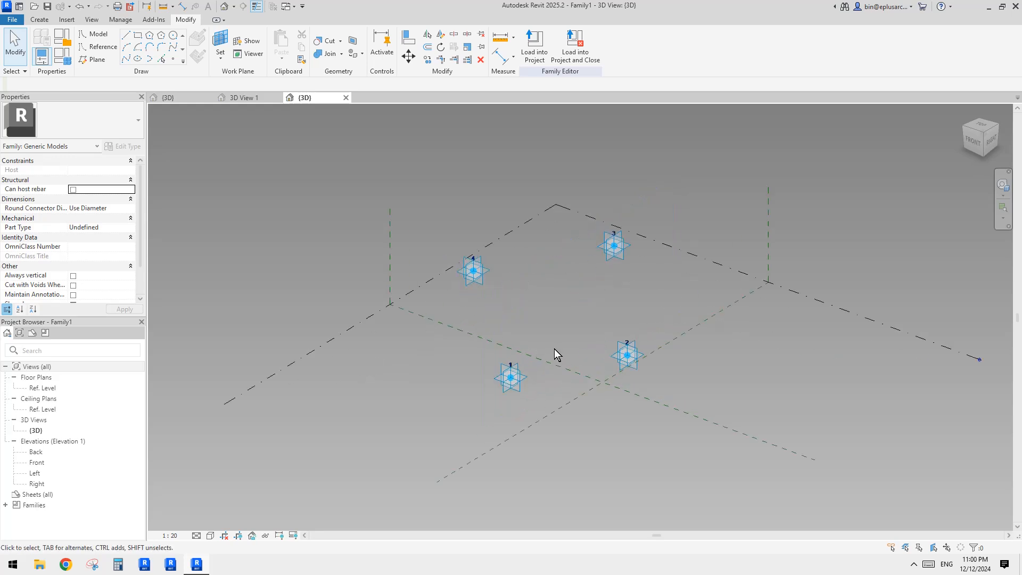
{"action": "scroll", "coordinate": [586, 360], "scroll_direction": "up", "scroll_amount": 2}
{"action": "middle_click_drag", "start_coordinate": [592, 353], "coordinate": [639, 324]}
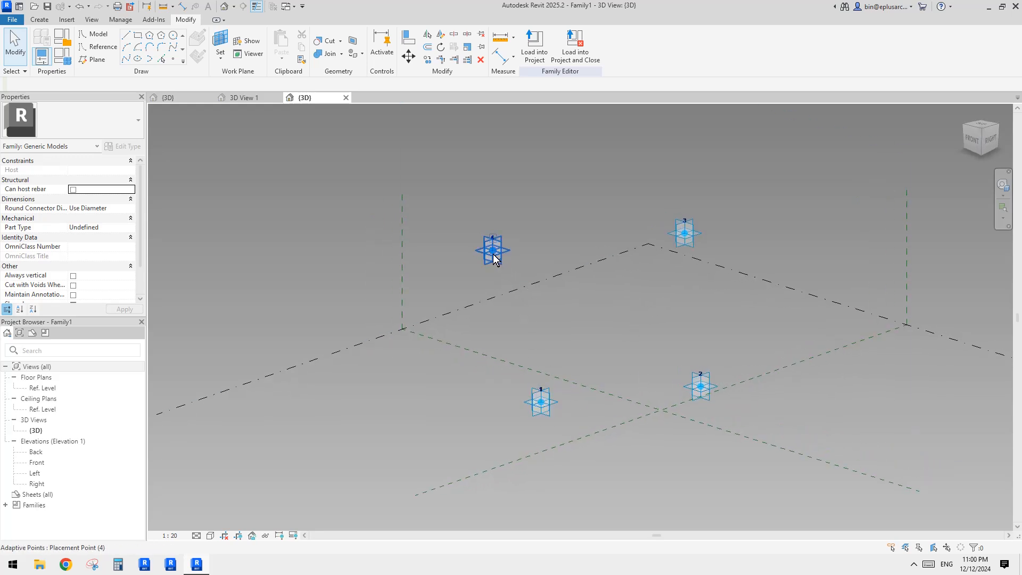
Step: Set the active work plane to the Center (Front/Back) reference plane
{"action": "middle_click_drag", "start_coordinate": [679, 371], "coordinate": [660, 376]}
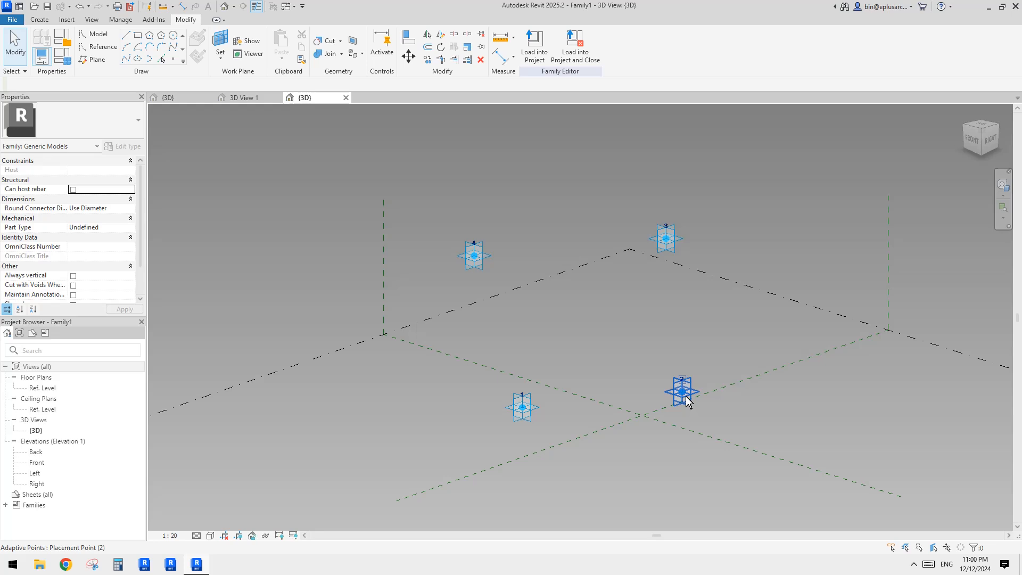
{"action": "middle_click_drag", "start_coordinate": [621, 280], "coordinate": [633, 299]}
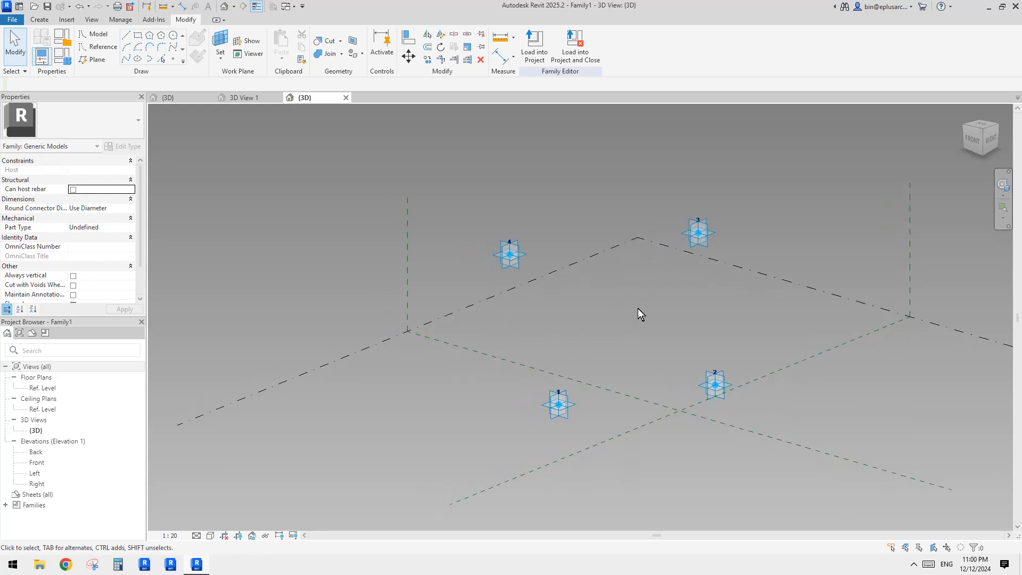
{"action": "mouse_move", "coordinate": [632, 318]}
{"action": "middle_mouse_down"}
{"action": "mouse_move", "coordinate": [641, 325]}
{"action": "mouse_move", "coordinate": [616, 305]}
{"action": "mouse_move", "coordinate": [581, 311]}
{"action": "middle_mouse_up"}
{"action": "scroll", "coordinate": [612, 299], "scroll_direction": "up", "scroll_amount": 1}
{"action": "scroll", "coordinate": [608, 313], "scroll_direction": "down", "scroll_amount": 1}
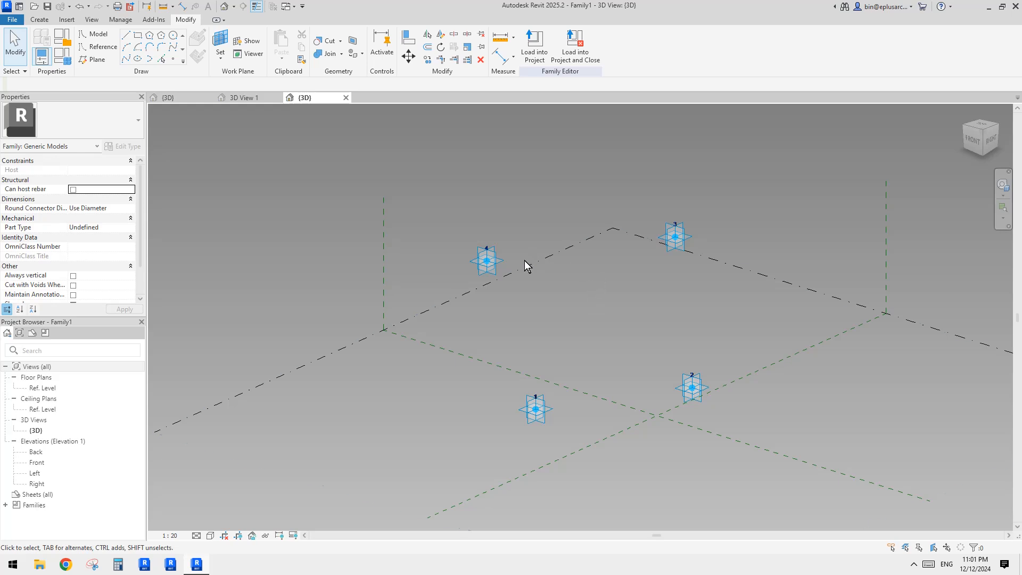
{"action": "left_click", "coordinate": [385, 240]}
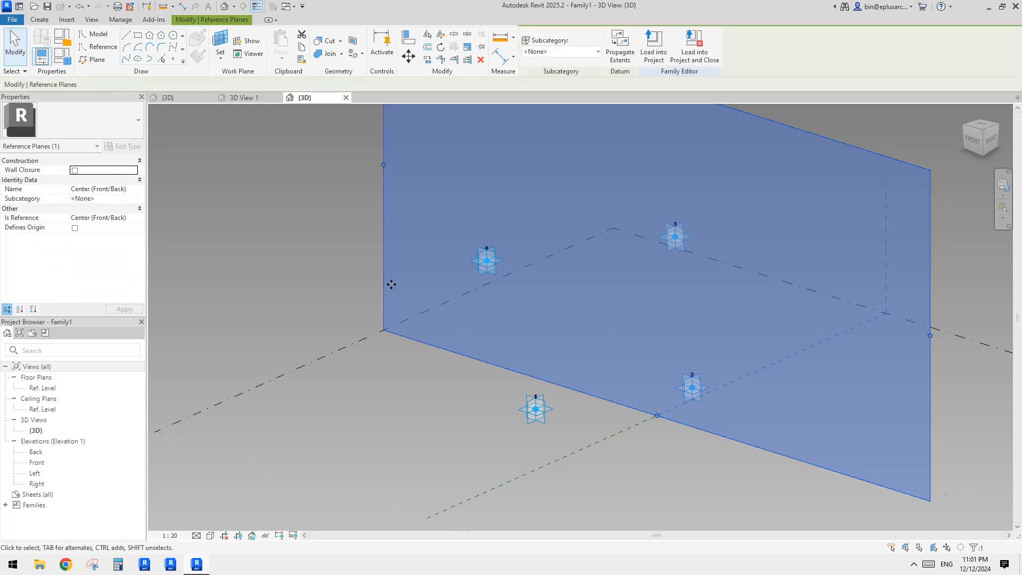
{"action": "middle_click_drag", "start_coordinate": [454, 245], "coordinate": [451, 250]}
{"action": "middle_click_drag", "start_coordinate": [614, 375], "coordinate": [600, 360]}
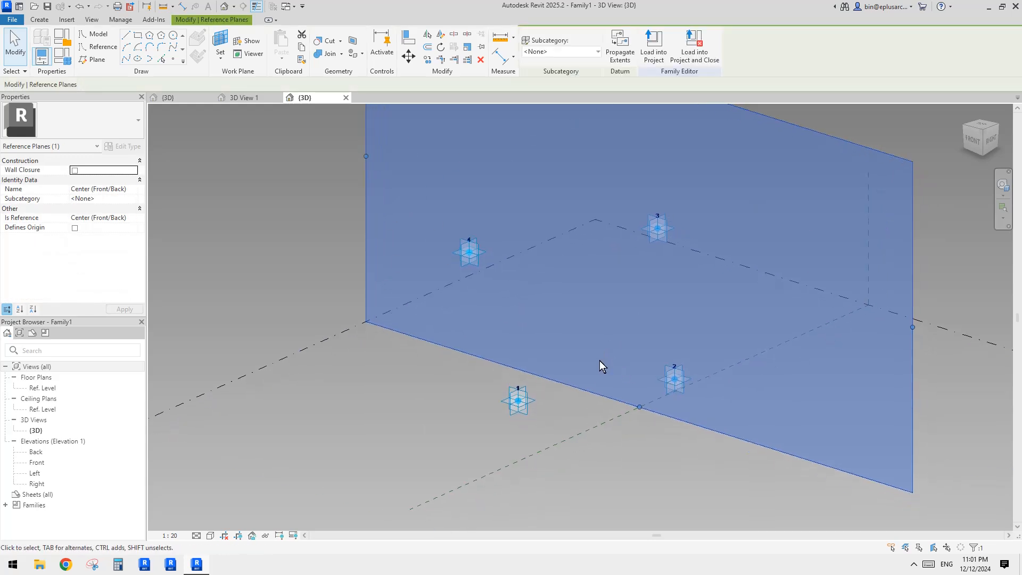
{"action": "left_click", "coordinate": [357, 231]}
{"action": "left_click", "coordinate": [363, 226]}
{"action": "left_click", "coordinate": [44, 20]}
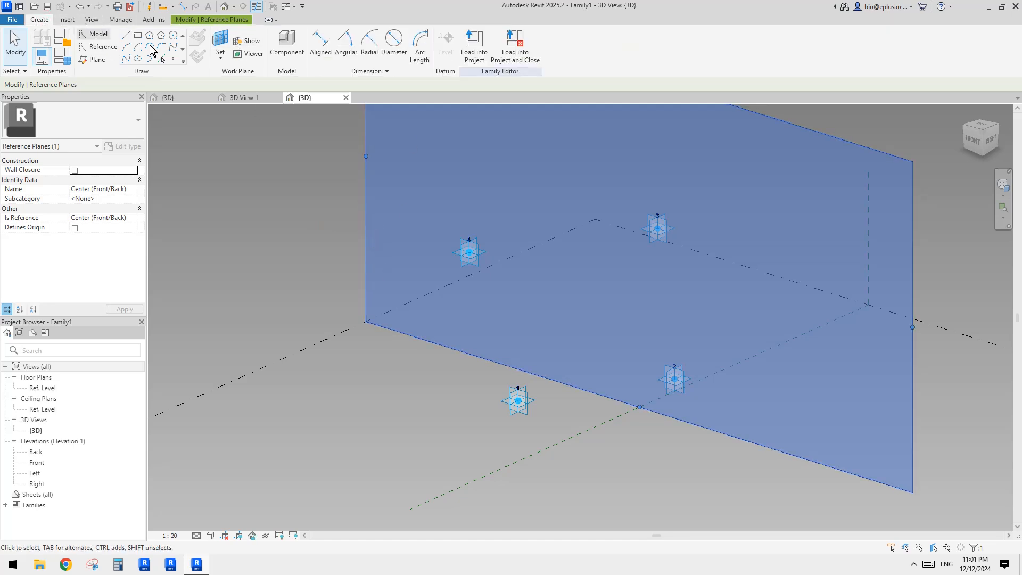
{"action": "left_click", "coordinate": [220, 38]}
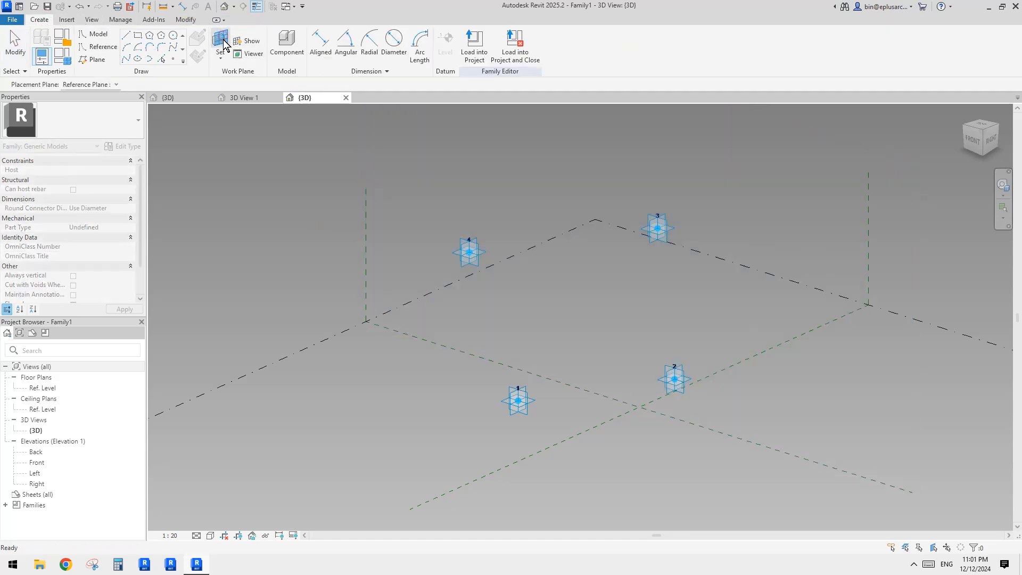
{"action": "left_click", "coordinate": [366, 206]}
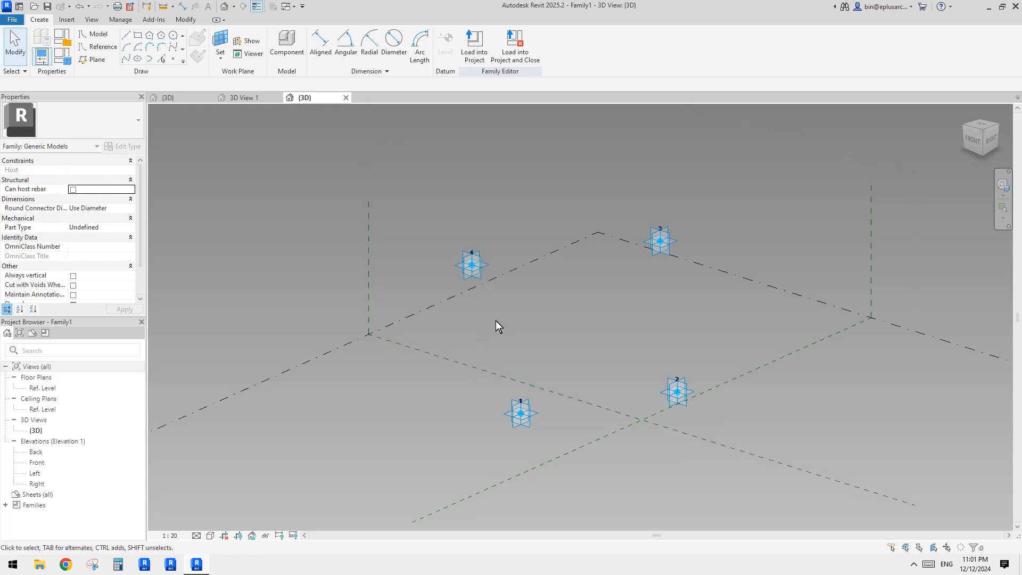
{"action": "middle_click_drag", "start_coordinate": [460, 321], "coordinate": [457, 331]}
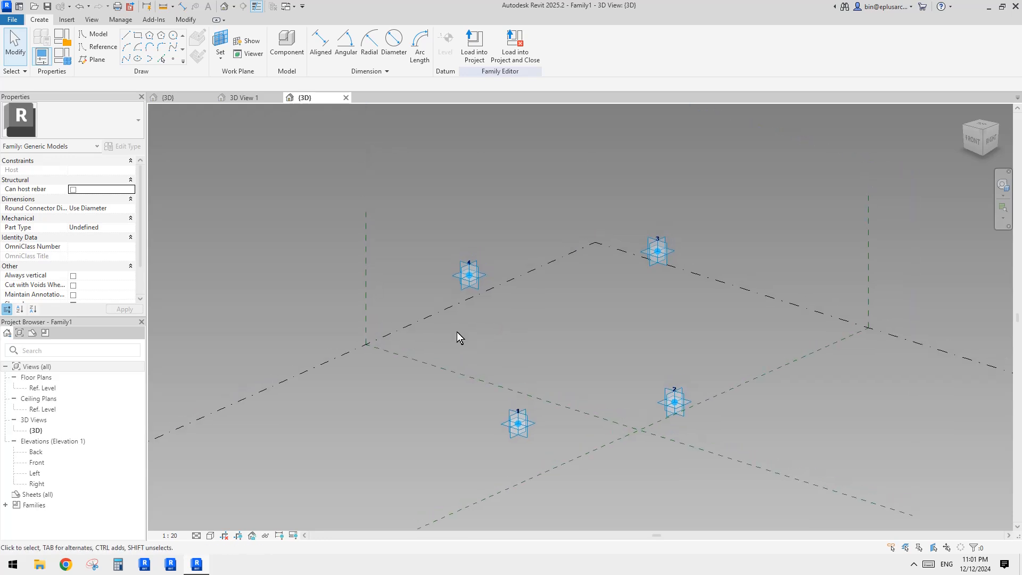
{"action": "key", "text": "d"}
{"action": "key", "text": "i"}
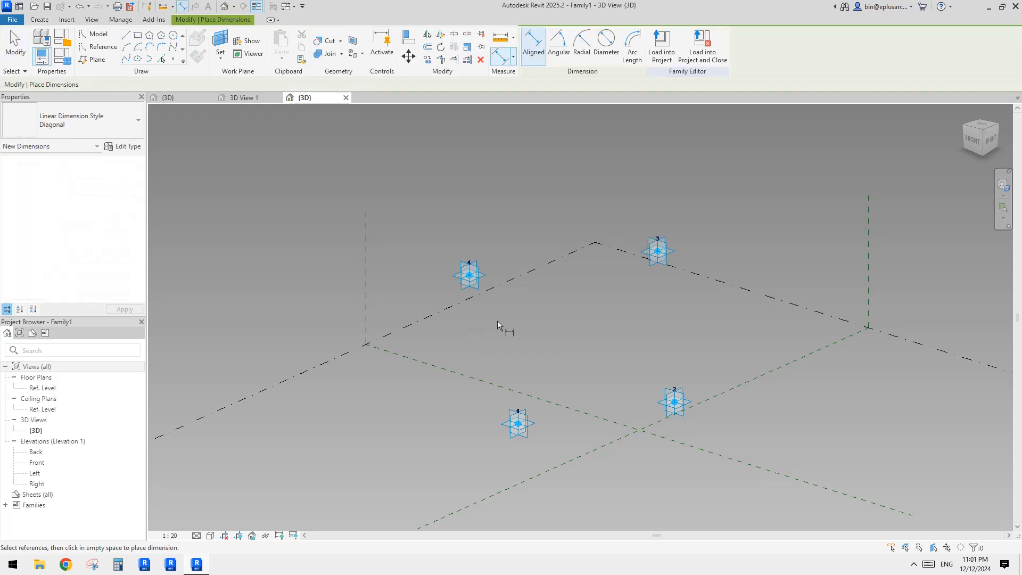
{"action": "left_click", "coordinate": [469, 276]}
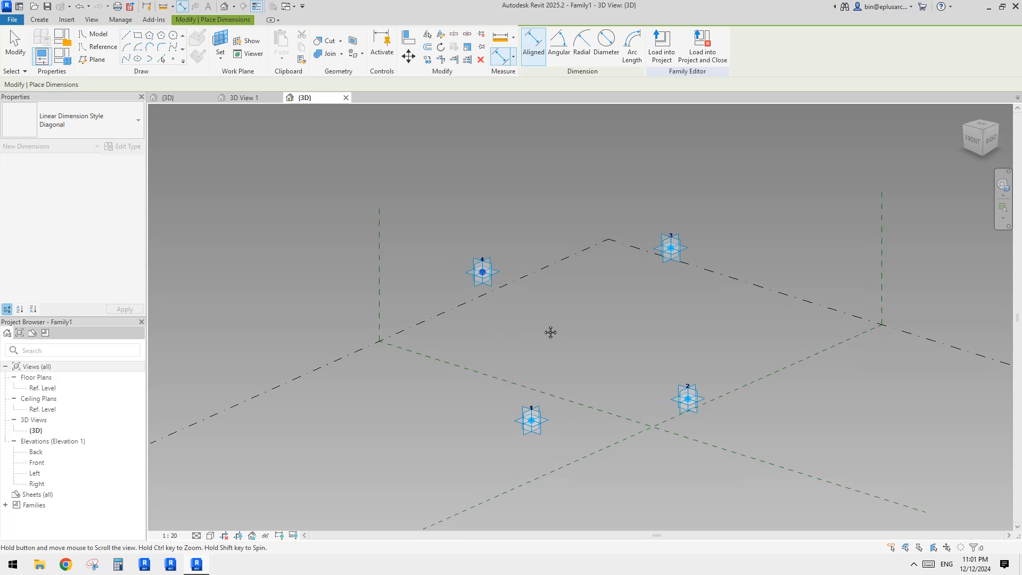
{"action": "key", "text": "Escape"}
{"action": "key", "text": "Escape"}
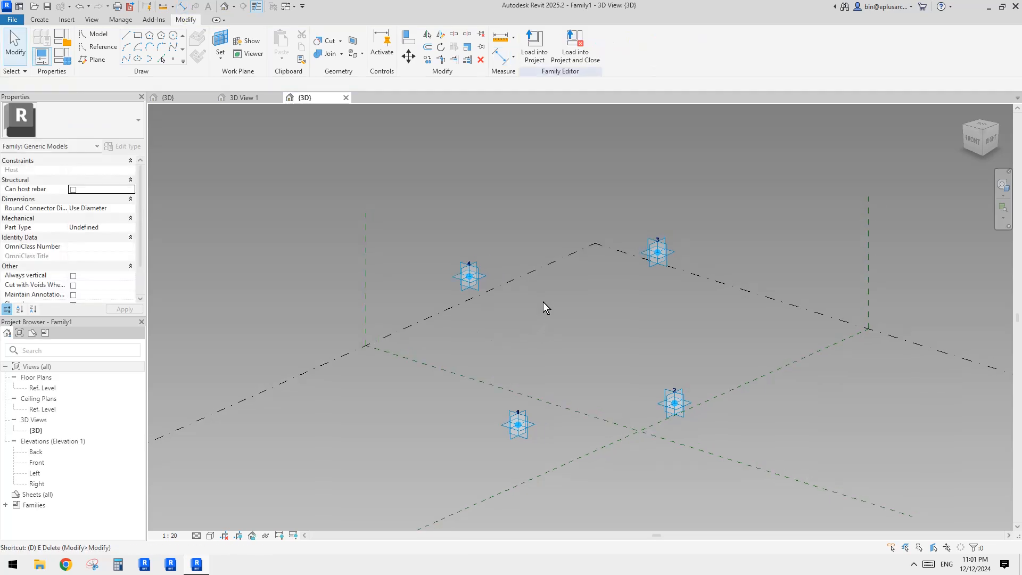
Step: Place an aligned dimension measuring adaptive point 4's height above the Ref. Level
{"action": "key", "text": "d"}
{"action": "key", "text": "i"}
{"action": "left_click", "coordinate": [468, 278]}
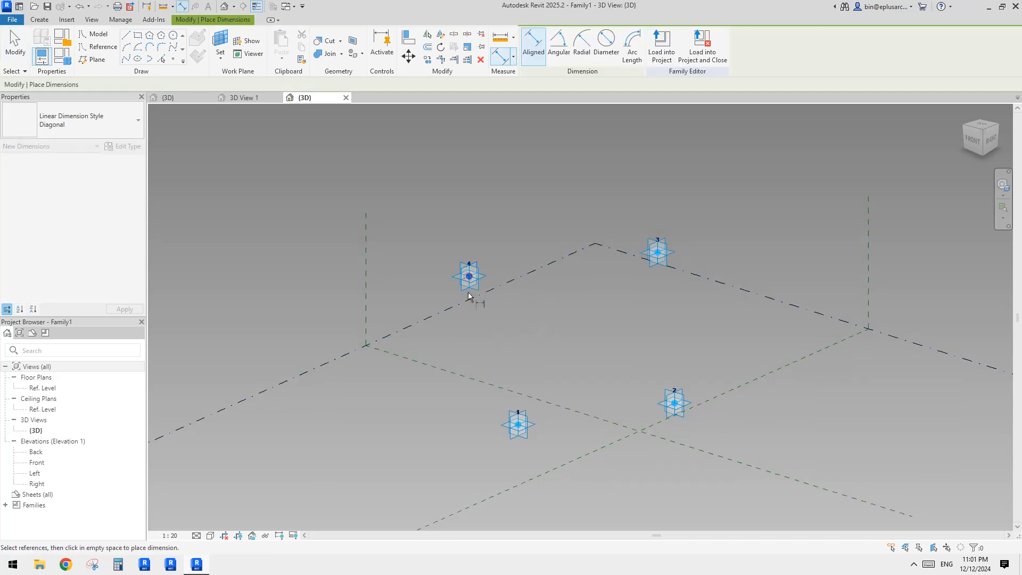
{"action": "middle_click_drag", "start_coordinate": [491, 351], "coordinate": [506, 315]}
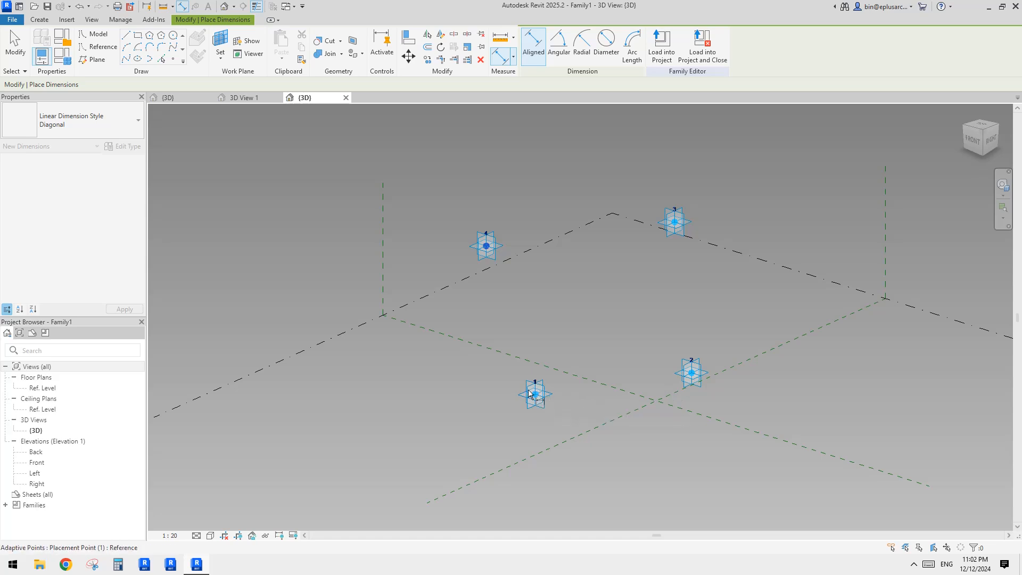
{"action": "middle_click_drag", "start_coordinate": [460, 368], "coordinate": [475, 379]}
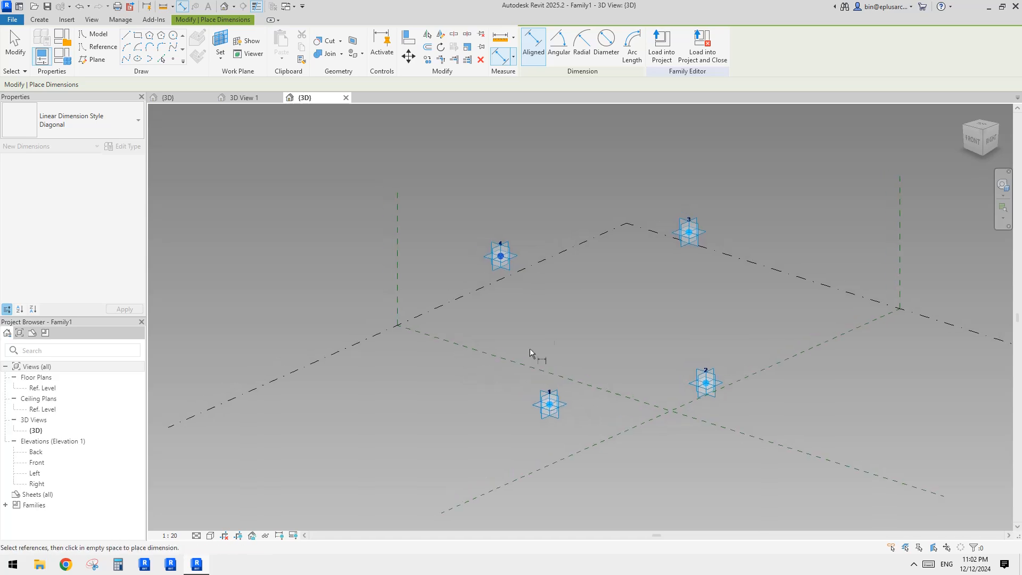
{"action": "left_click", "coordinate": [590, 241]}
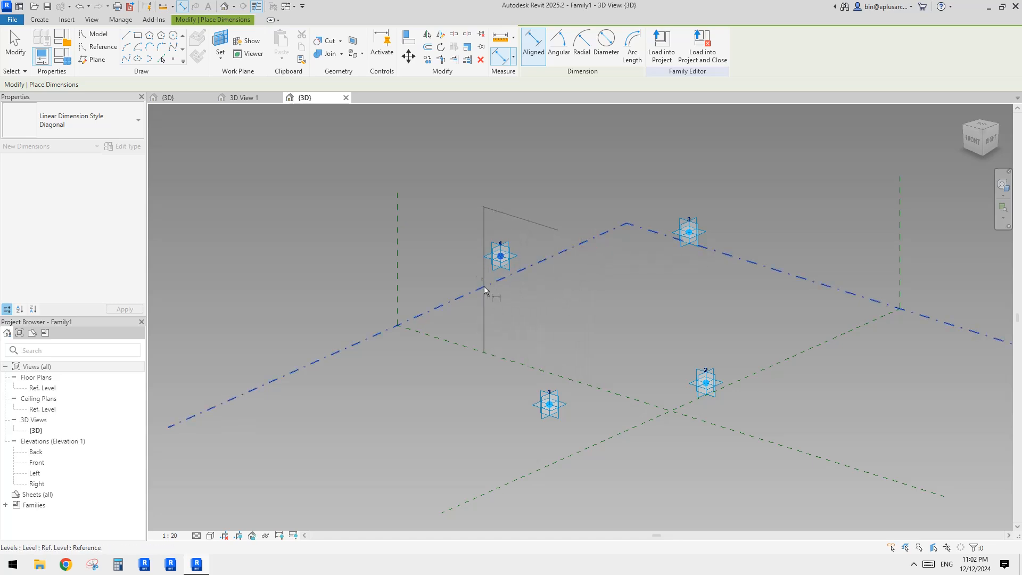
{"action": "left_click", "coordinate": [458, 266]}
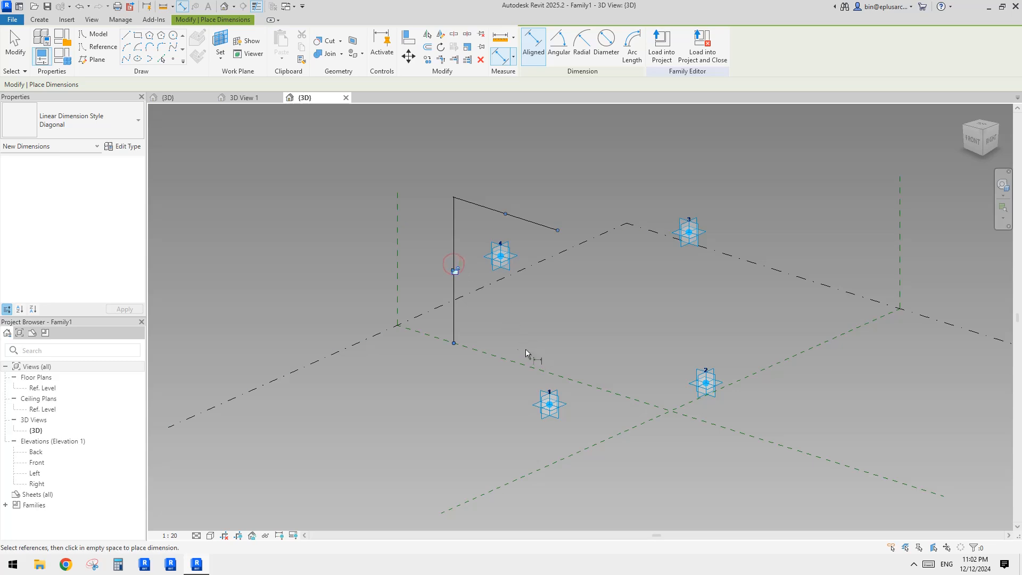
{"action": "mouse_move", "coordinate": [525, 349]}
{"action": "middle_mouse_down", "text": "shift"}
{"action": "mouse_move", "coordinate": [541, 338]}
{"action": "mouse_move", "coordinate": [532, 330]}
{"action": "middle_mouse_up", "text": "shift"}
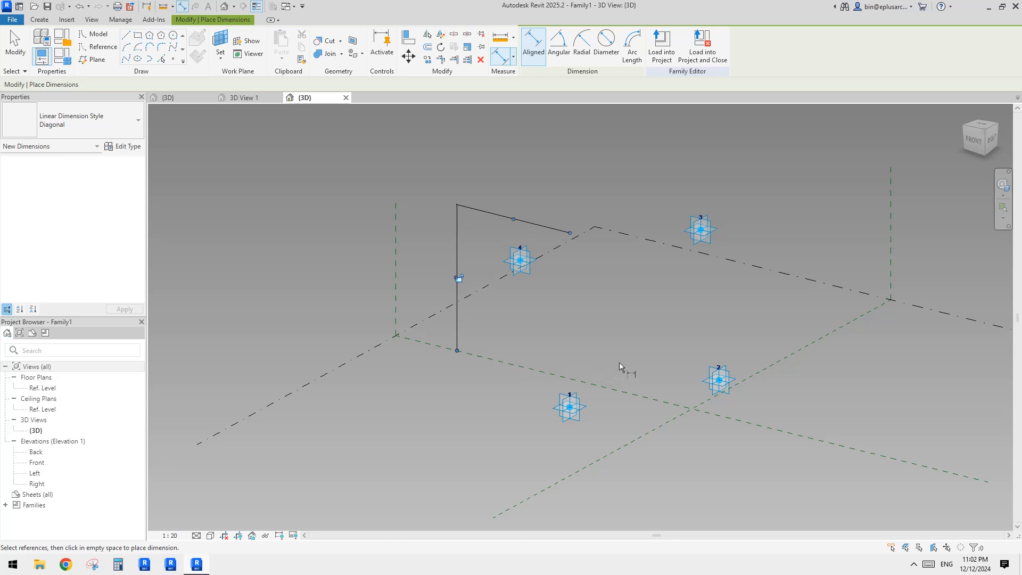
{"action": "middle_click_drag", "start_coordinate": [619, 362], "coordinate": [477, 316], "text": "shift"}
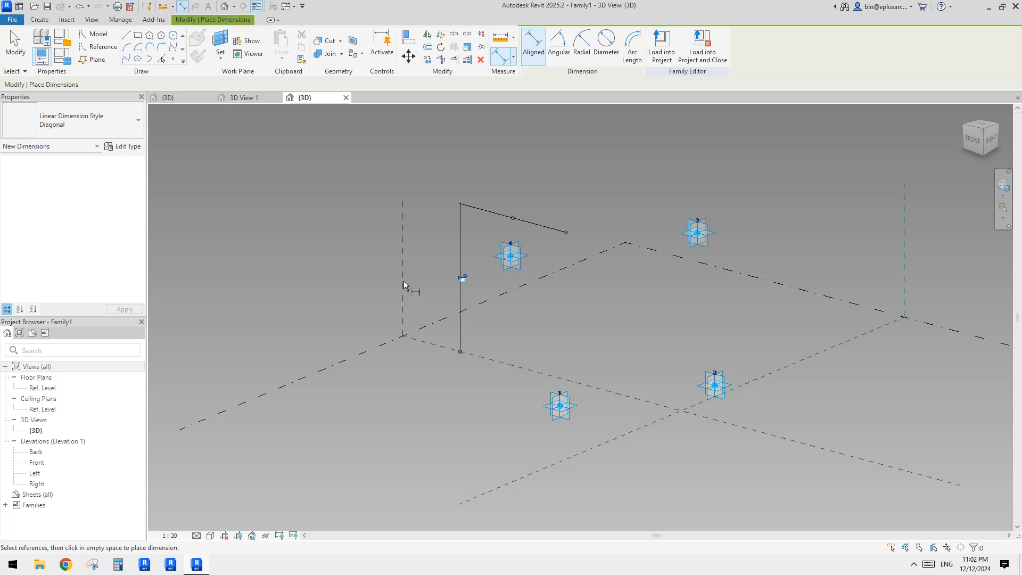
{"action": "middle_click_drag", "start_coordinate": [503, 319], "coordinate": [539, 325], "text": "shift"}
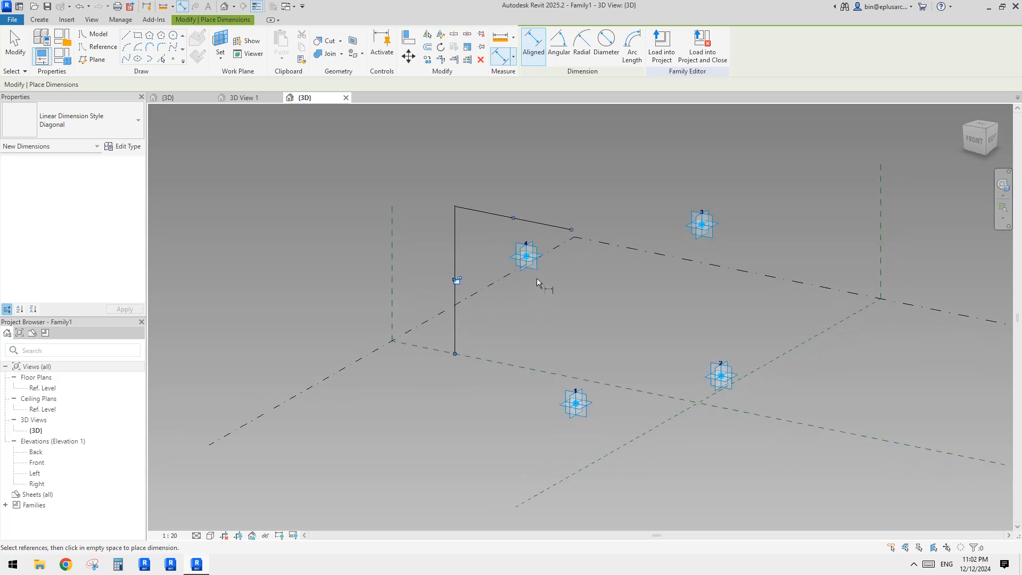
{"action": "middle_click_drag", "start_coordinate": [555, 289], "coordinate": [546, 288], "text": "shift"}
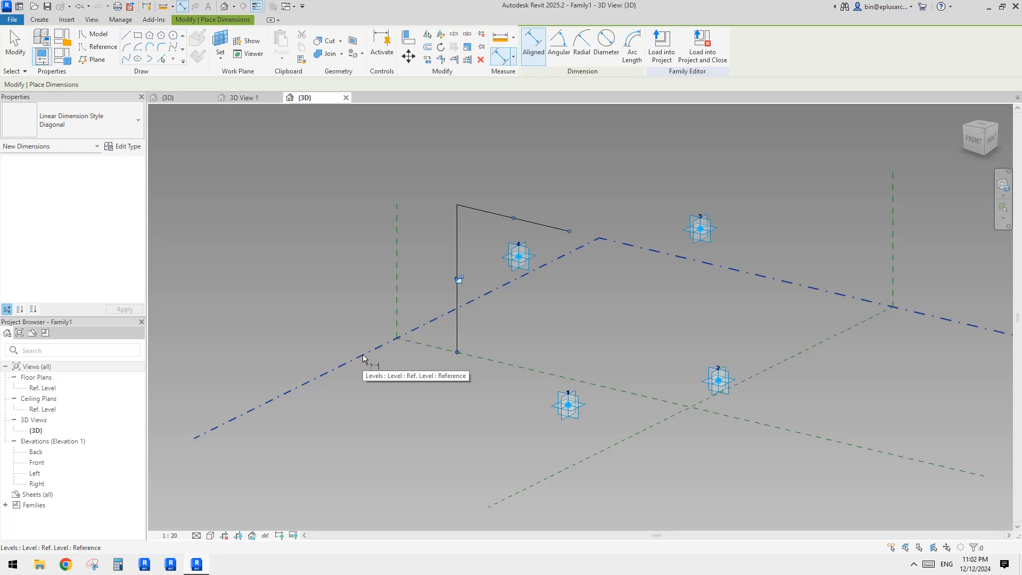
{"action": "key", "text": "Escape"}
{"action": "key", "text": "Escape"}
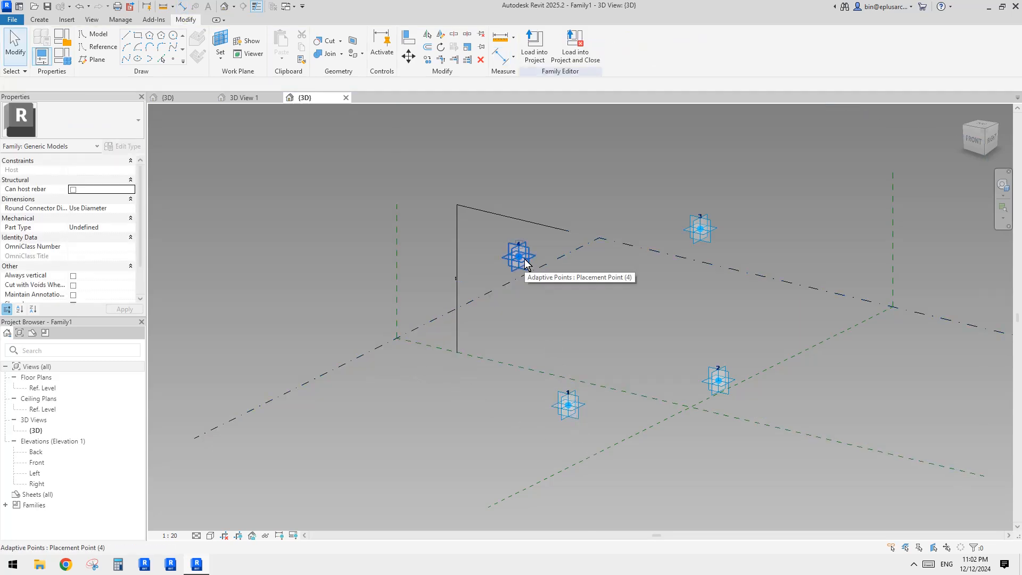
Step: Move the dimension's lower witness line to line up with adaptive point 1
{"action": "middle_click_drag", "start_coordinate": [538, 293], "coordinate": [559, 320], "text": "shift"}
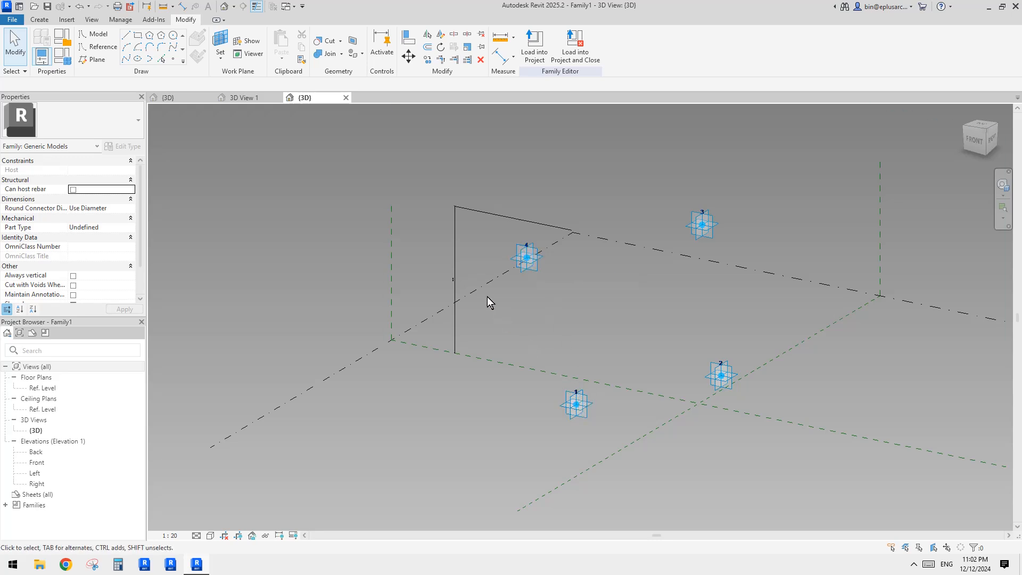
{"action": "left_click", "coordinate": [455, 259]}
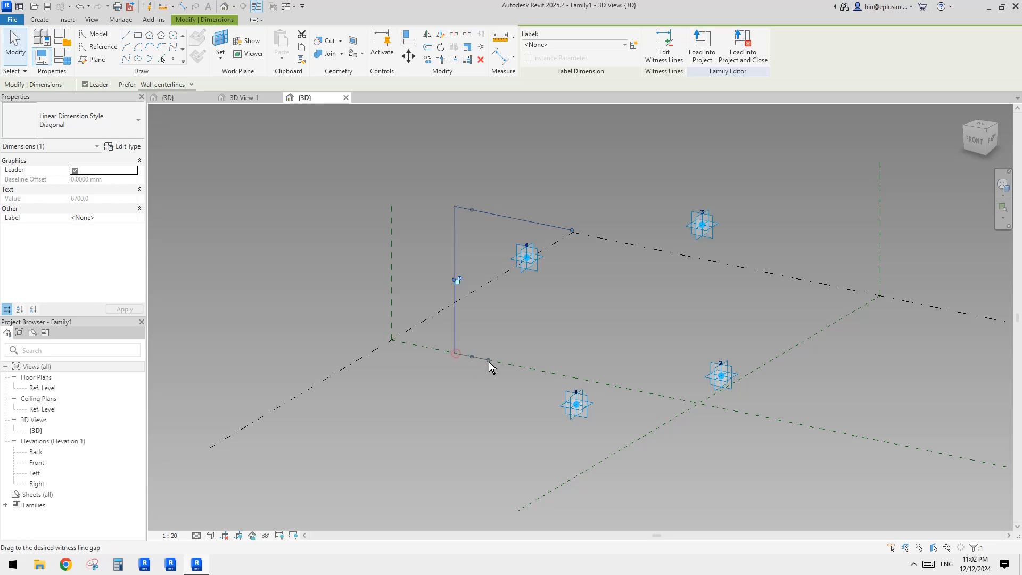
{"action": "left_click_drag", "start_coordinate": [490, 362], "coordinate": [512, 366]}
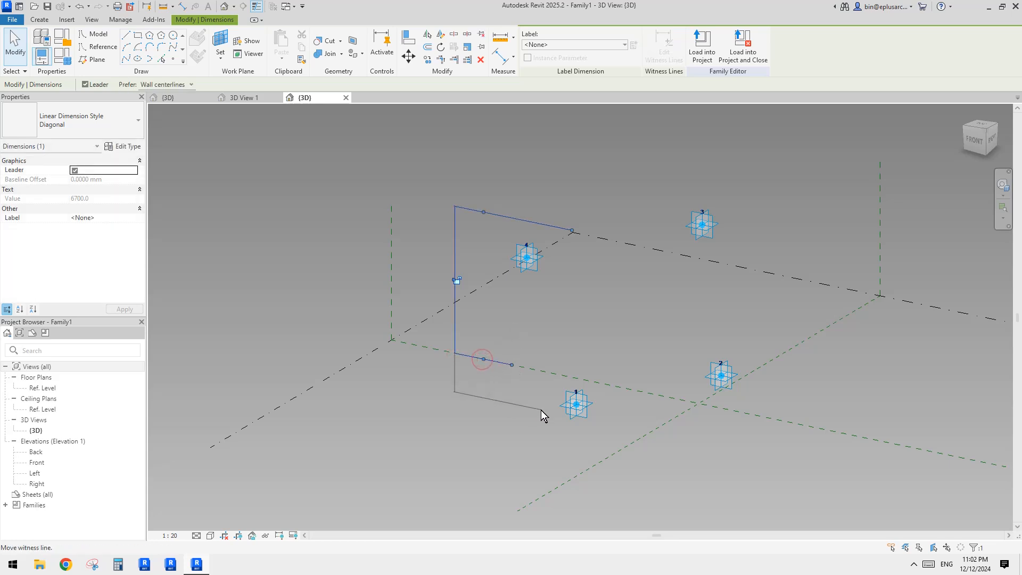
{"action": "left_click_drag", "start_coordinate": [541, 414], "coordinate": [577, 404]}
{"action": "scroll", "coordinate": [520, 320], "scroll_direction": "down", "scroll_amount": 2}
{"action": "middle_click_drag", "start_coordinate": [519, 319], "coordinate": [522, 281], "text": "shift"}
{"action": "left_click", "coordinate": [491, 273]}
{"action": "left_click", "coordinate": [486, 270]}
{"action": "scroll", "coordinate": [506, 237], "scroll_direction": "up", "scroll_amount": 2}
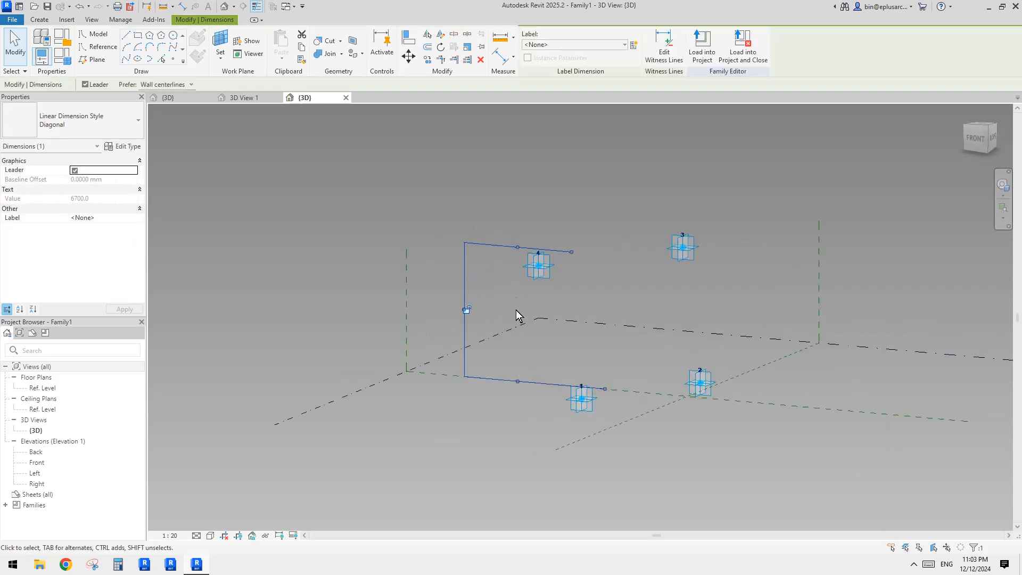
Step: Drag adaptive point 4 to the upper end of the dimension's witness line
{"action": "middle_click_drag", "start_coordinate": [515, 364], "coordinate": [535, 372], "text": "shift"}
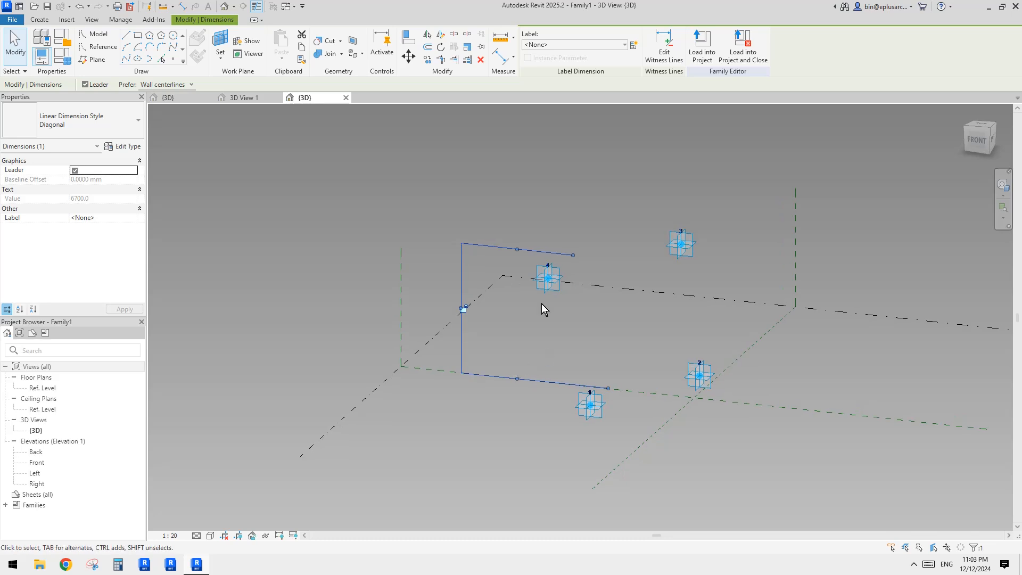
{"action": "middle_click_drag", "start_coordinate": [550, 336], "coordinate": [580, 277], "text": "shift"}
{"action": "middle_click_drag", "start_coordinate": [618, 395], "coordinate": [549, 335], "text": "shift"}
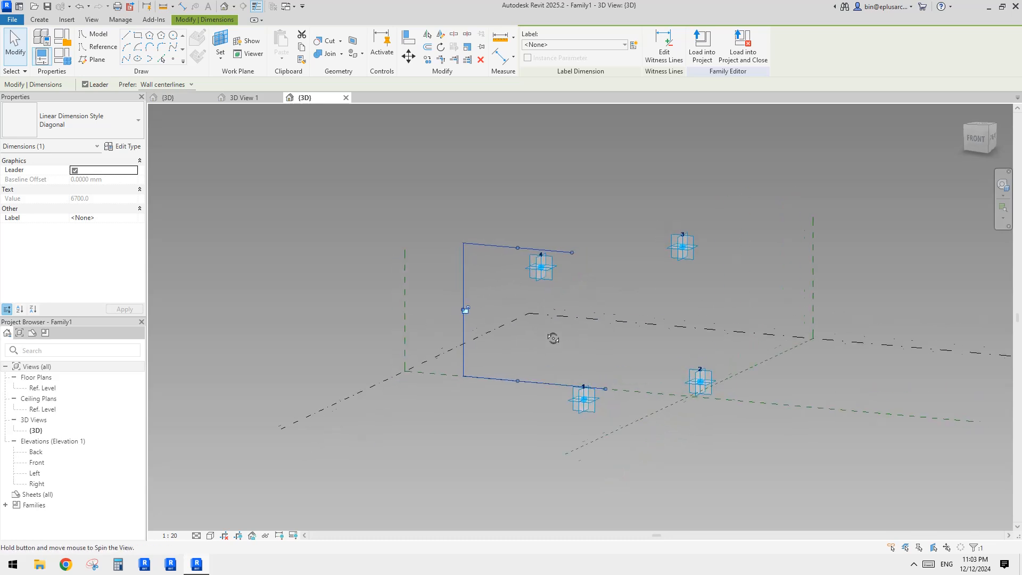
{"action": "left_click", "coordinate": [539, 265]}
{"action": "middle_click_drag", "start_coordinate": [540, 265], "coordinate": [434, 311], "text": "shift"}
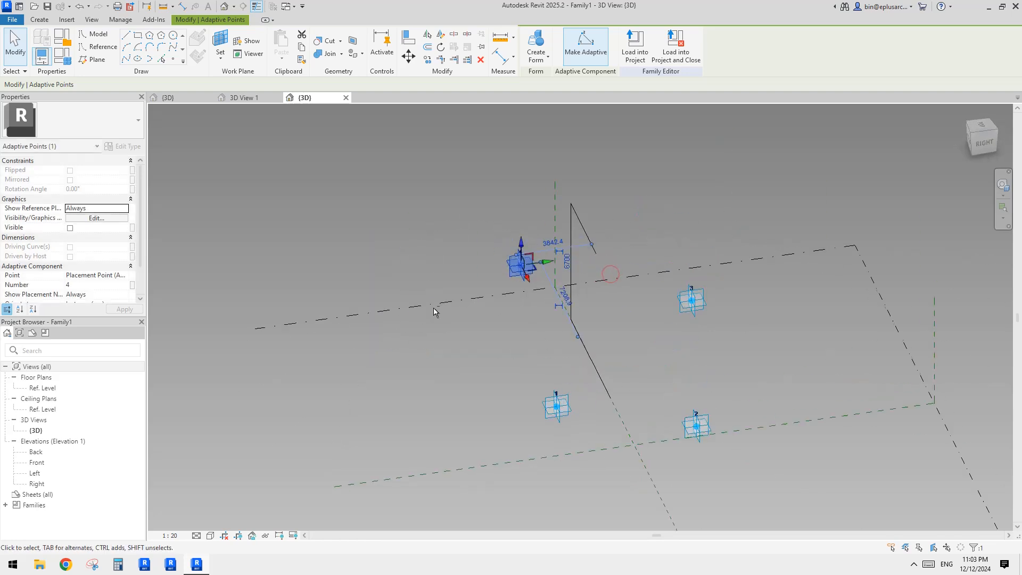
{"action": "left_click_drag", "start_coordinate": [541, 271], "coordinate": [609, 265]}
{"action": "middle_click_drag", "start_coordinate": [608, 264], "coordinate": [654, 235], "text": "shift"}
{"action": "left_click_drag", "start_coordinate": [578, 235], "coordinate": [580, 196]}
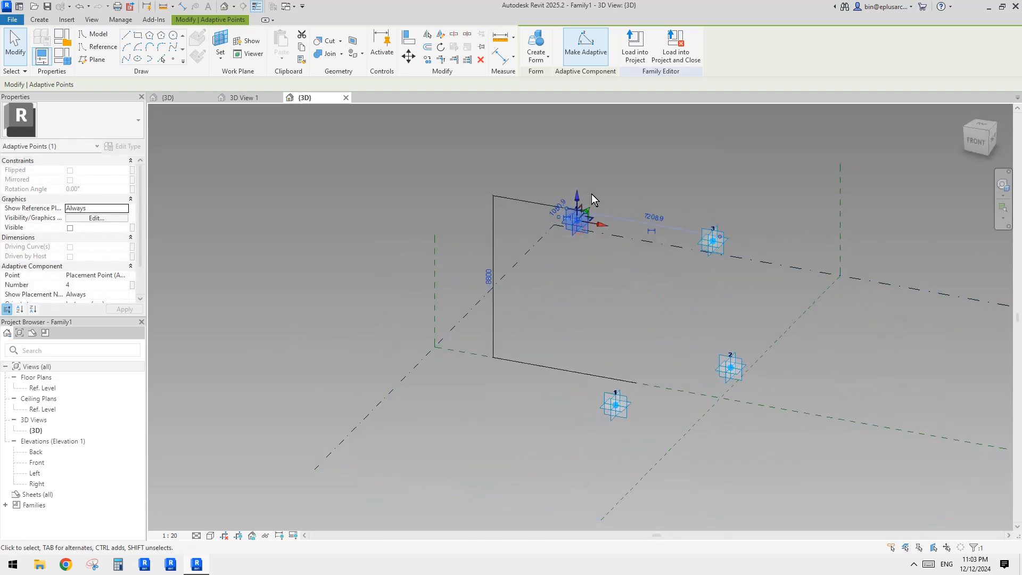
{"action": "middle_click_drag", "start_coordinate": [592, 194], "coordinate": [579, 181], "text": "shift"}
{"action": "mouse_move", "coordinate": [578, 198]}
{"action": "left_mouse_down"}
{"action": "mouse_move", "coordinate": [579, 249]}
{"action": "mouse_move", "coordinate": [579, 208]}
{"action": "left_mouse_up"}
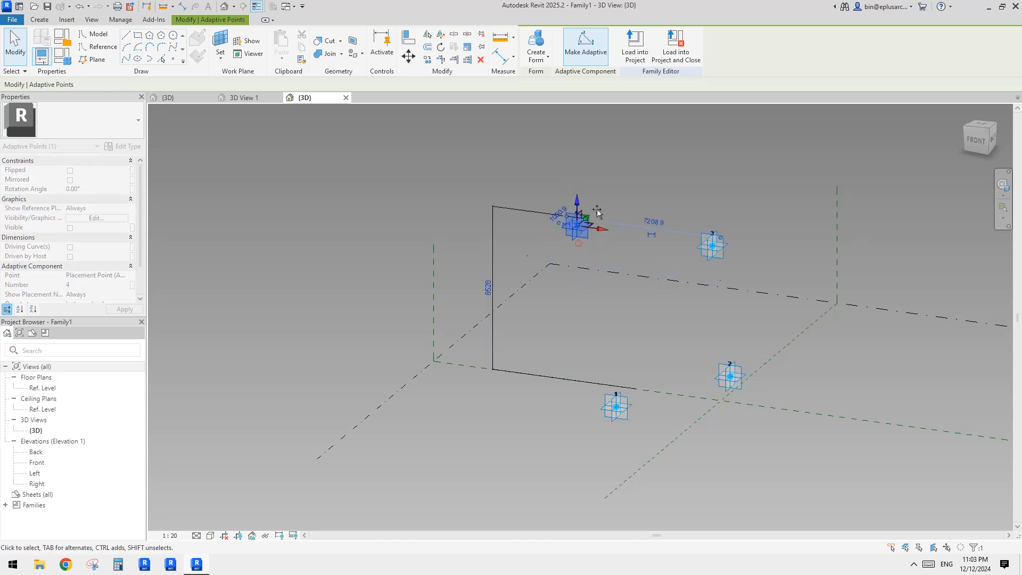
Step: Drag adaptive point 1 to the lower end of the dimension's witness line
{"action": "middle_click_drag", "start_coordinate": [621, 280], "coordinate": [628, 305], "text": "shift"}
{"action": "left_click", "coordinate": [623, 409]}
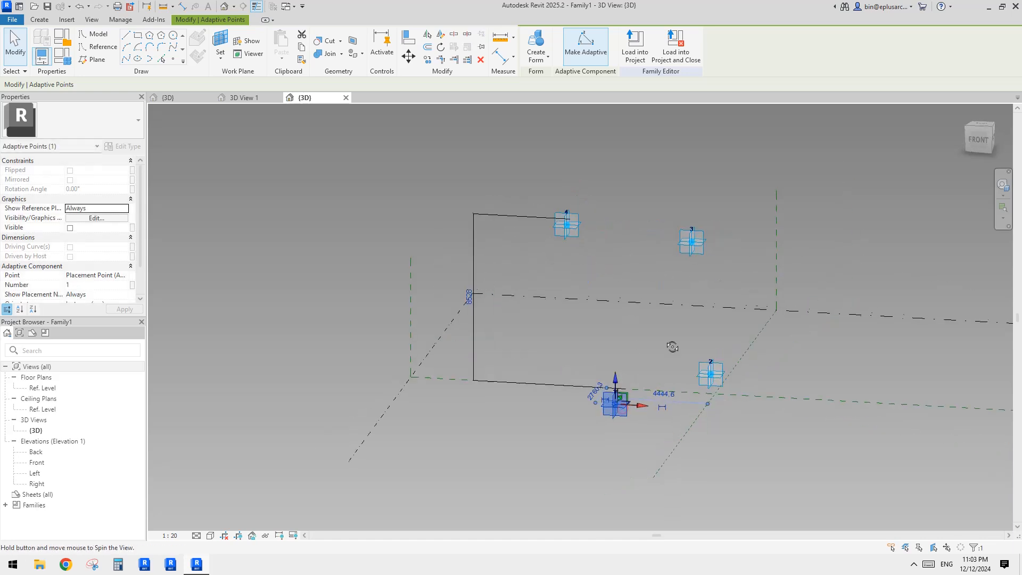
{"action": "middle_click_drag", "start_coordinate": [616, 377], "coordinate": [597, 406], "text": "shift"}
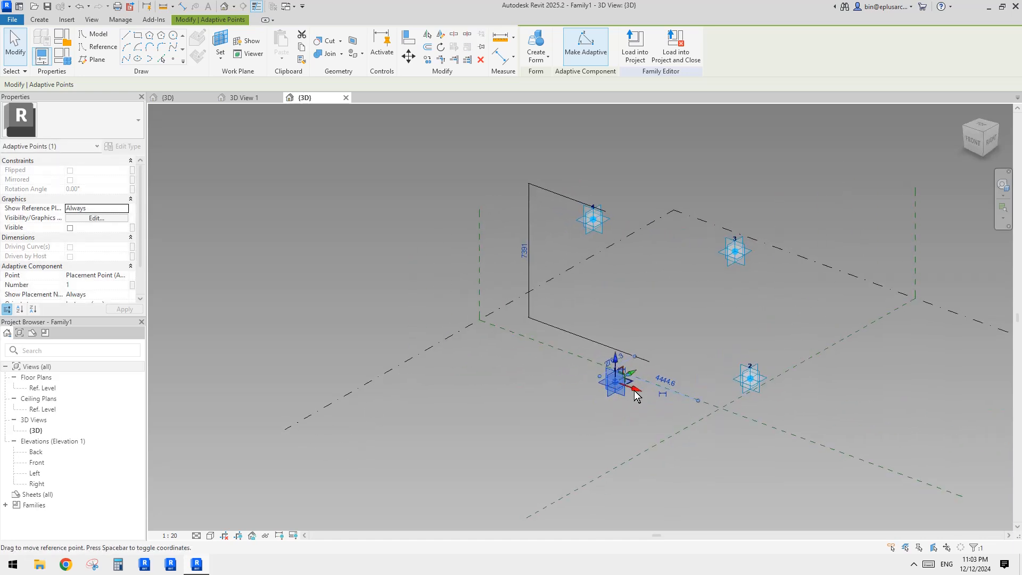
{"action": "mouse_move", "coordinate": [633, 389]}
{"action": "left_mouse_down"}
{"action": "mouse_move", "coordinate": [668, 404]}
{"action": "mouse_move", "coordinate": [625, 385]}
{"action": "left_mouse_up"}
{"action": "mouse_move", "coordinate": [617, 392]}
{"action": "middle_mouse_down", "text": "shift"}
{"action": "mouse_move", "coordinate": [596, 397]}
{"action": "mouse_move", "coordinate": [617, 393]}
{"action": "middle_mouse_up", "text": "shift"}
{"action": "middle_click_drag", "start_coordinate": [617, 347], "coordinate": [678, 360], "text": "shift"}
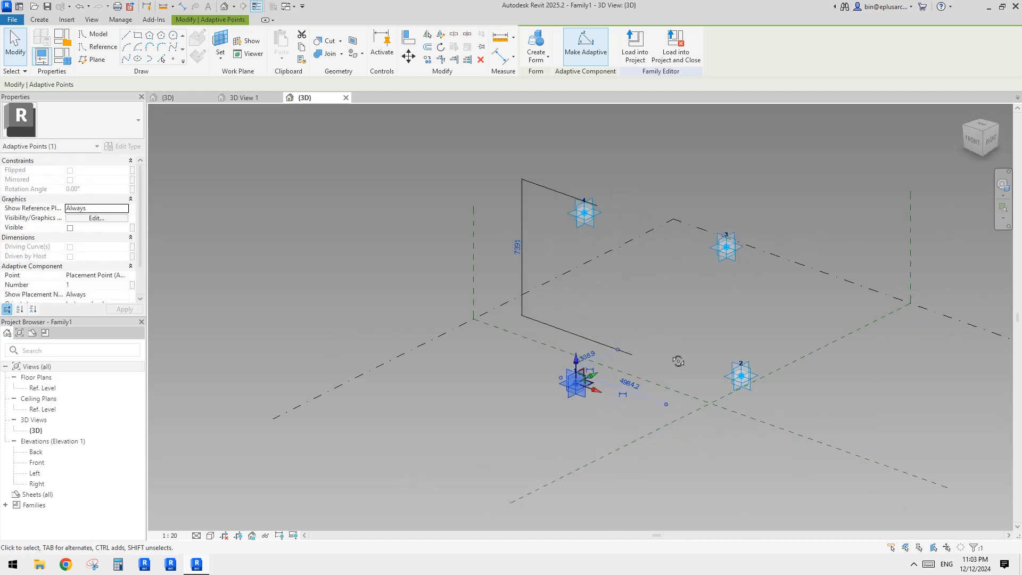
{"action": "left_click_drag", "start_coordinate": [576, 359], "coordinate": [578, 389]}
{"action": "middle_click_drag", "start_coordinate": [591, 383], "coordinate": [576, 343], "text": "shift"}
{"action": "left_click", "coordinate": [651, 314]}
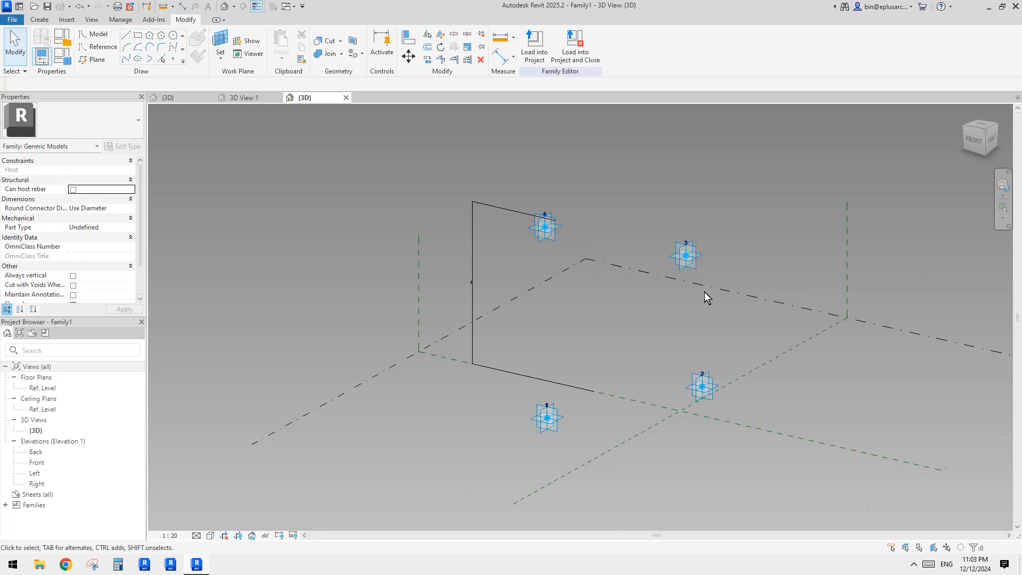
{"action": "middle_click_drag", "start_coordinate": [763, 354], "coordinate": [691, 335]}
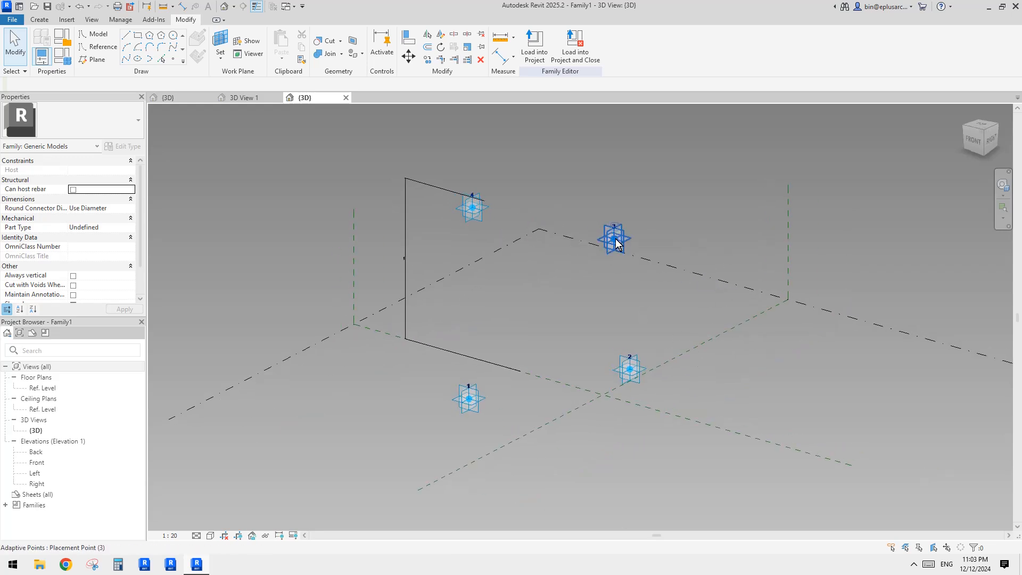
{"action": "middle_click_drag", "start_coordinate": [613, 292], "coordinate": [622, 303]}
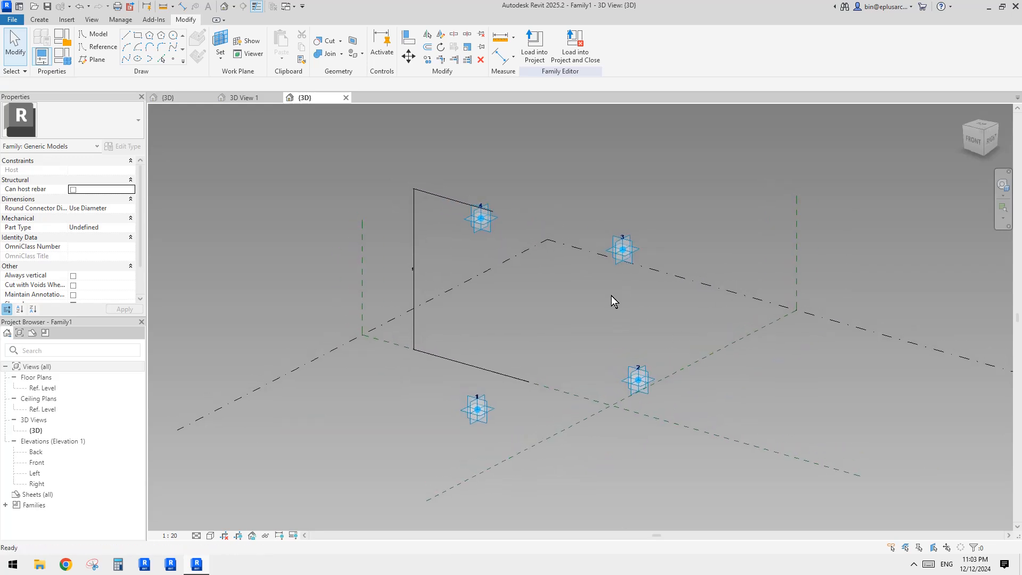
{"action": "key", "text": "d"}
{"action": "key", "text": "i"}
{"action": "key", "text": "Escape"}
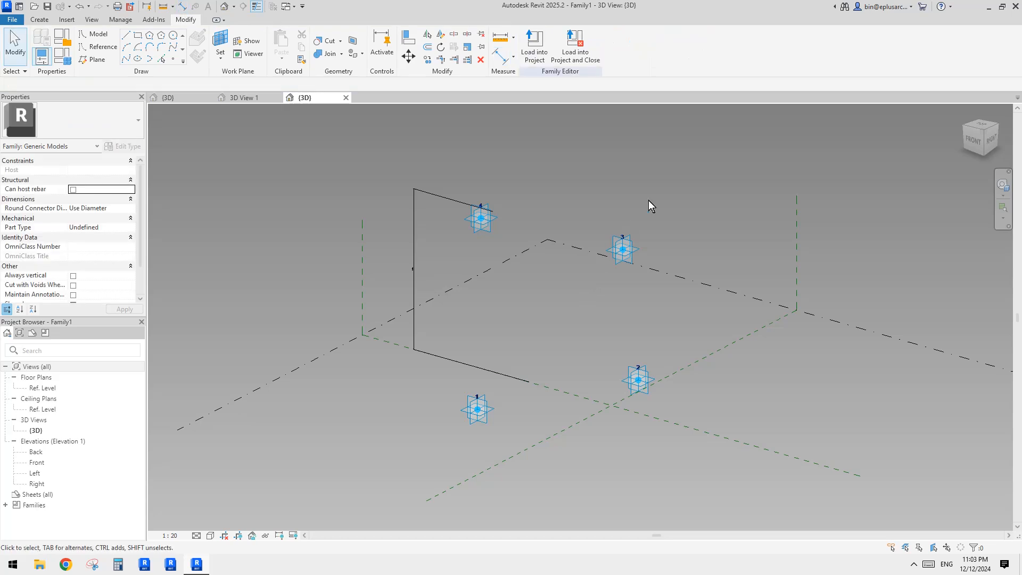
Step: Try to dimension adaptive point 3's height on the center front/back reference plane
{"action": "left_click", "coordinate": [363, 242]}
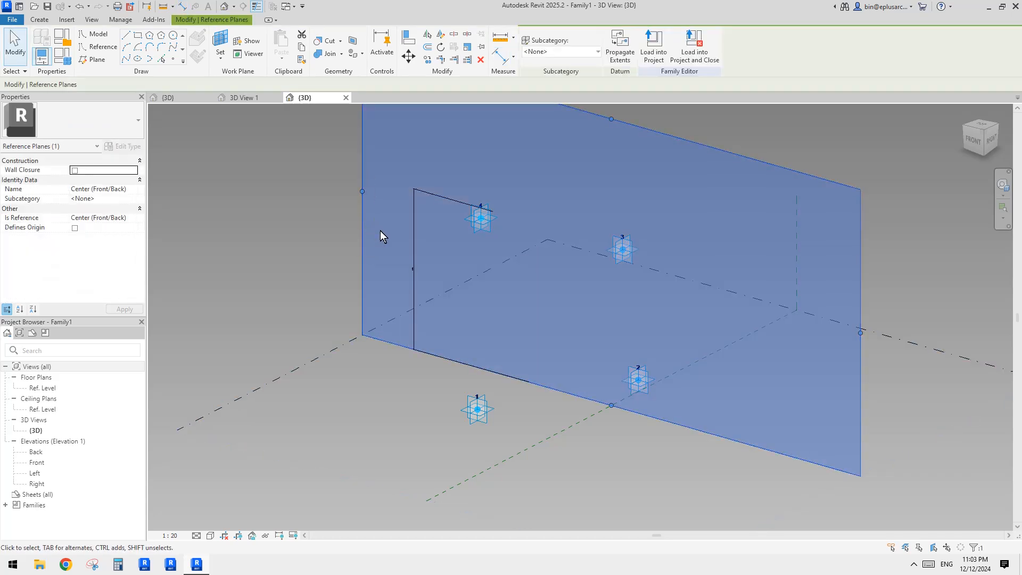
{"action": "middle_click_drag", "start_coordinate": [421, 244], "coordinate": [424, 247]}
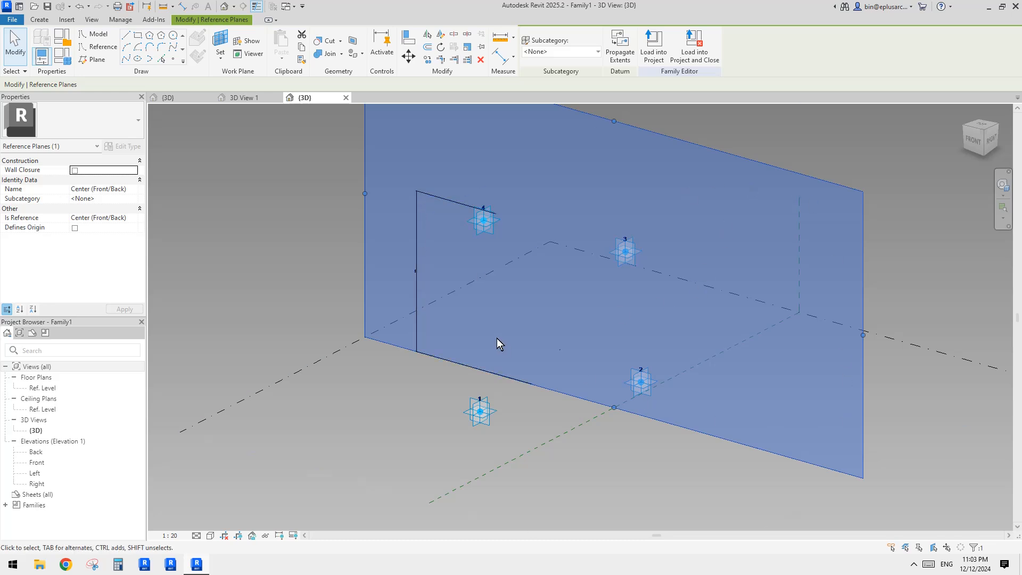
{"action": "key", "text": "d"}
{"action": "key", "text": "i"}
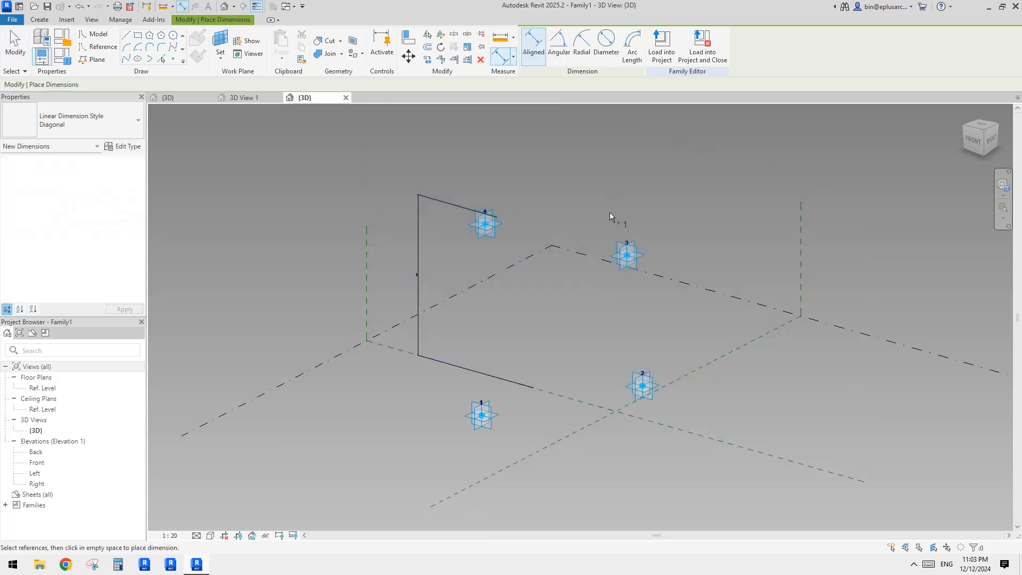
{"action": "left_click", "coordinate": [629, 256]}
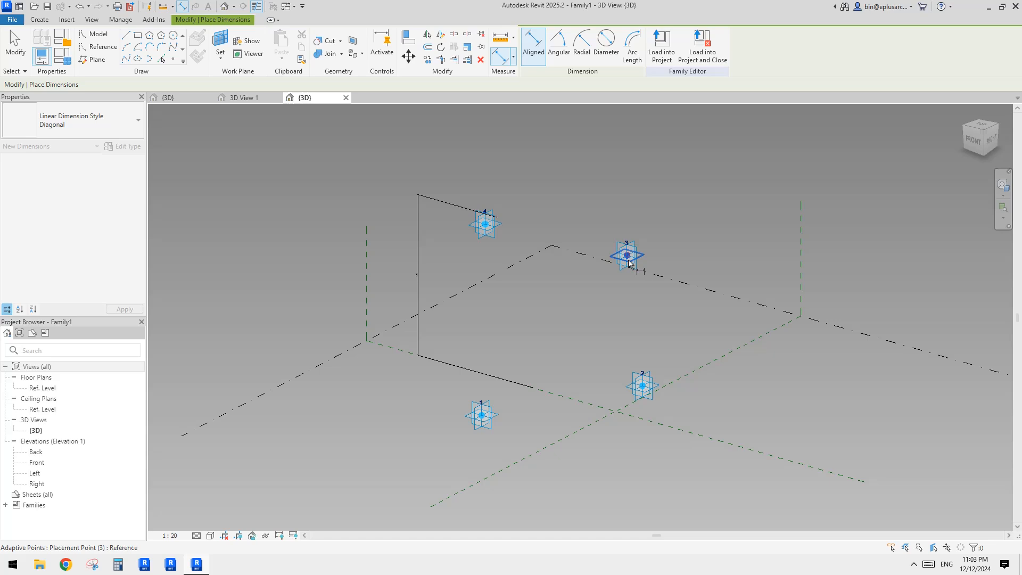
{"action": "left_click", "coordinate": [653, 380]}
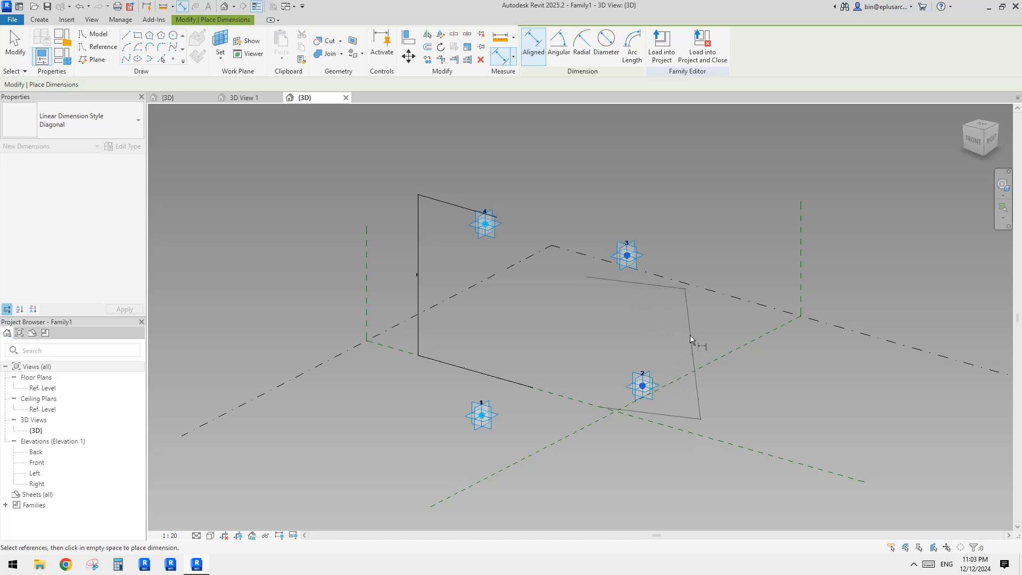
{"action": "left_click", "coordinate": [692, 333]}
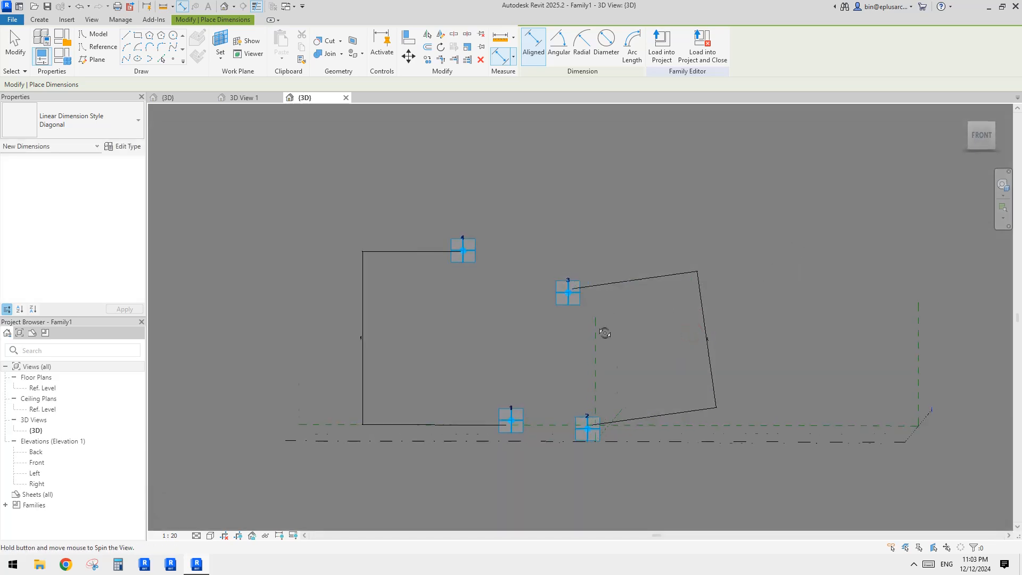
{"action": "key", "text": "Escape"}
{"action": "key", "text": "Escape"}
{"action": "left_click", "coordinate": [615, 289]}
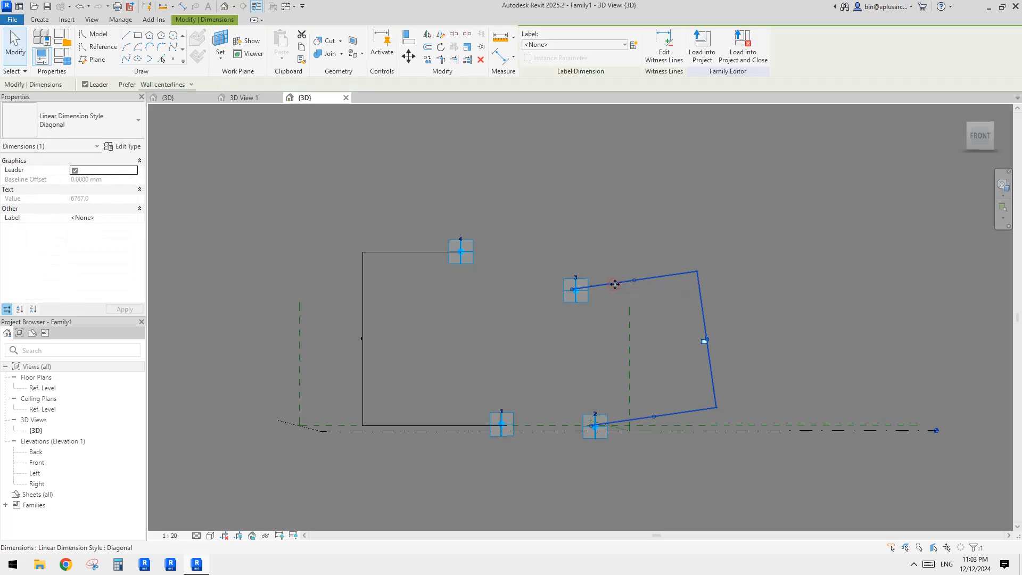
{"action": "key", "text": "d"}
{"action": "key", "text": "i"}
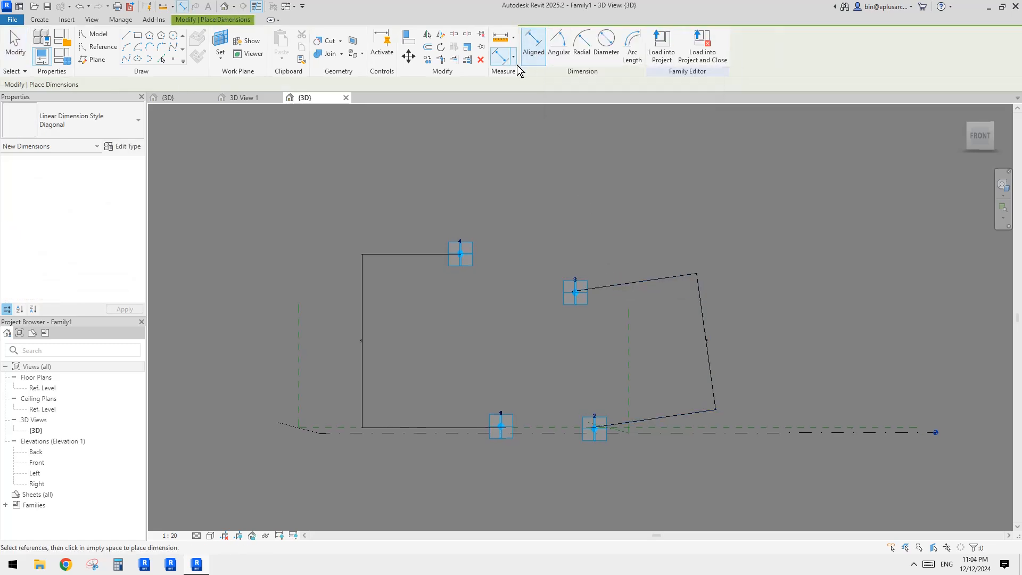
{"action": "left_click", "coordinate": [515, 62]}
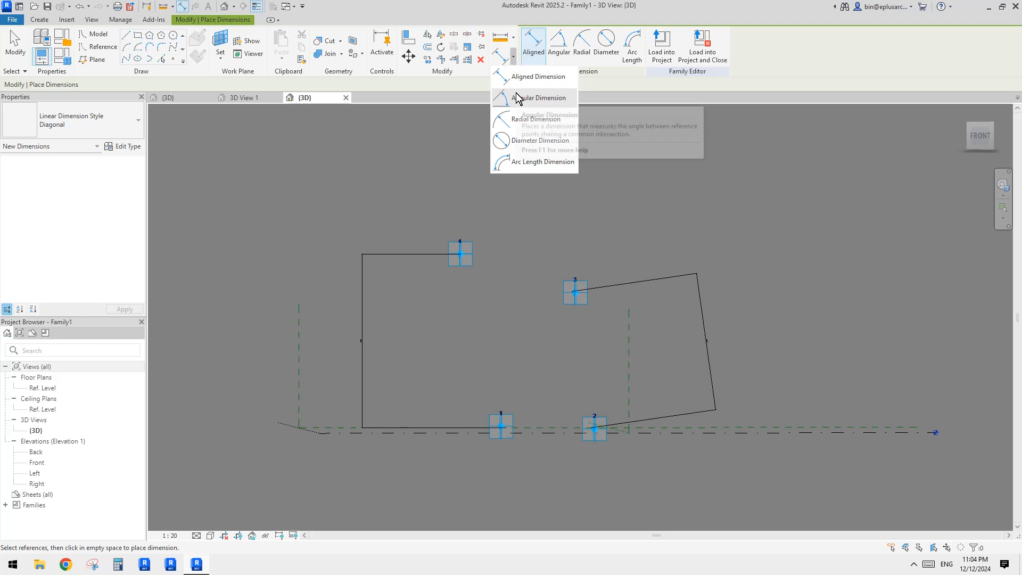
{"action": "key", "text": "Escape"}
{"action": "key", "text": "Escape"}
Step: Drag adaptive point 3 to a new position, checking it from several orbited angles
{"action": "mouse_move", "coordinate": [637, 378]}
{"action": "middle_mouse_down", "text": "shift"}
{"action": "mouse_move", "coordinate": [611, 340]}
{"action": "mouse_move", "coordinate": [641, 393]}
{"action": "middle_mouse_up", "text": "shift"}
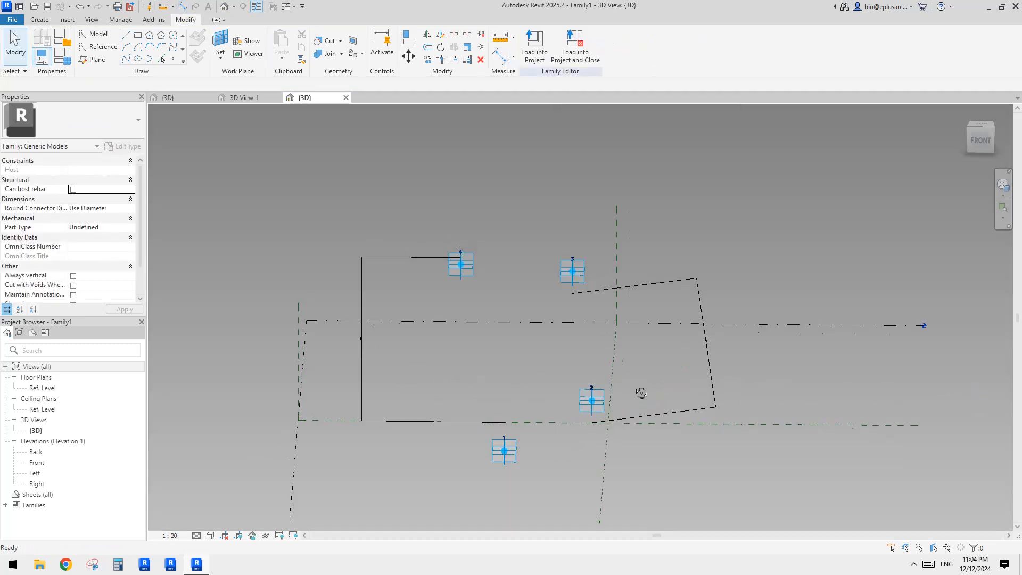
{"action": "left_click", "coordinate": [574, 271]}
{"action": "left_click_drag", "start_coordinate": [632, 277], "coordinate": [663, 292]}
{"action": "mouse_move", "coordinate": [662, 292]}
{"action": "middle_mouse_down", "text": "shift"}
{"action": "mouse_move", "coordinate": [635, 326]}
{"action": "mouse_move", "coordinate": [672, 293]}
{"action": "middle_mouse_up", "text": "shift"}
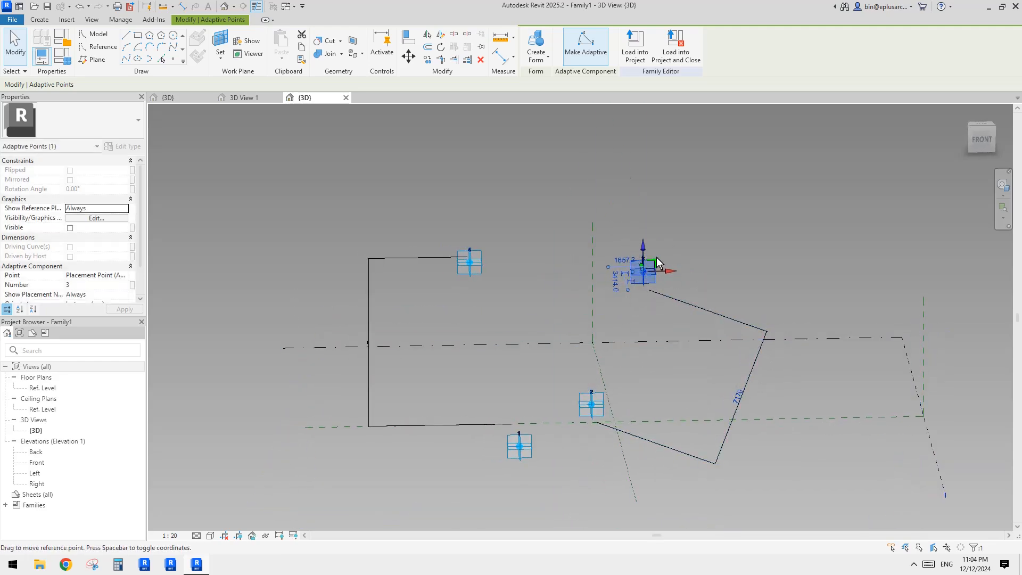
{"action": "middle_click_drag", "start_coordinate": [673, 341], "coordinate": [492, 270], "text": "shift"}
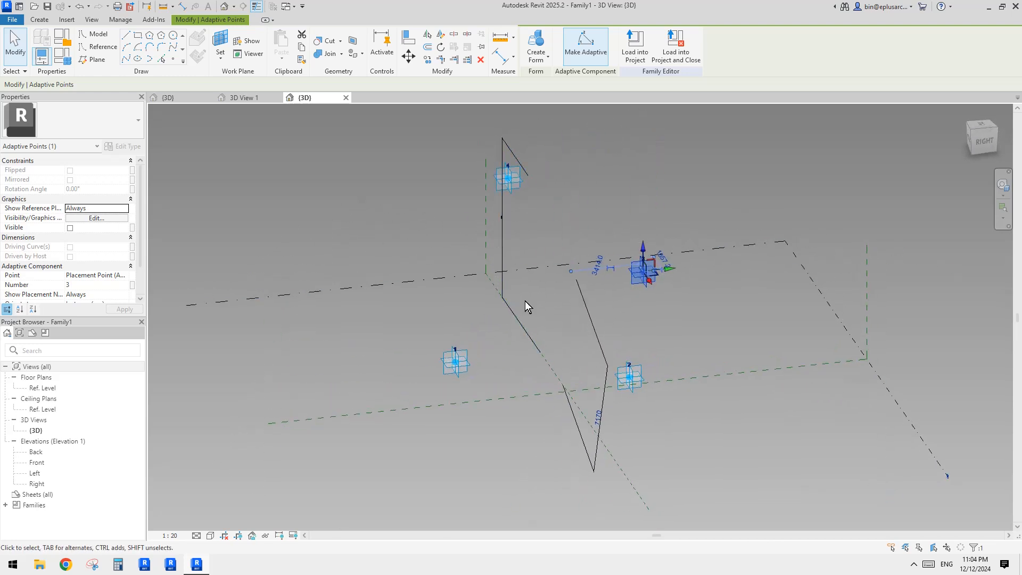
{"action": "middle_click_drag", "start_coordinate": [525, 301], "coordinate": [573, 359], "text": "shift"}
{"action": "middle_click_drag", "start_coordinate": [409, 200], "coordinate": [768, 317], "text": "shift"}
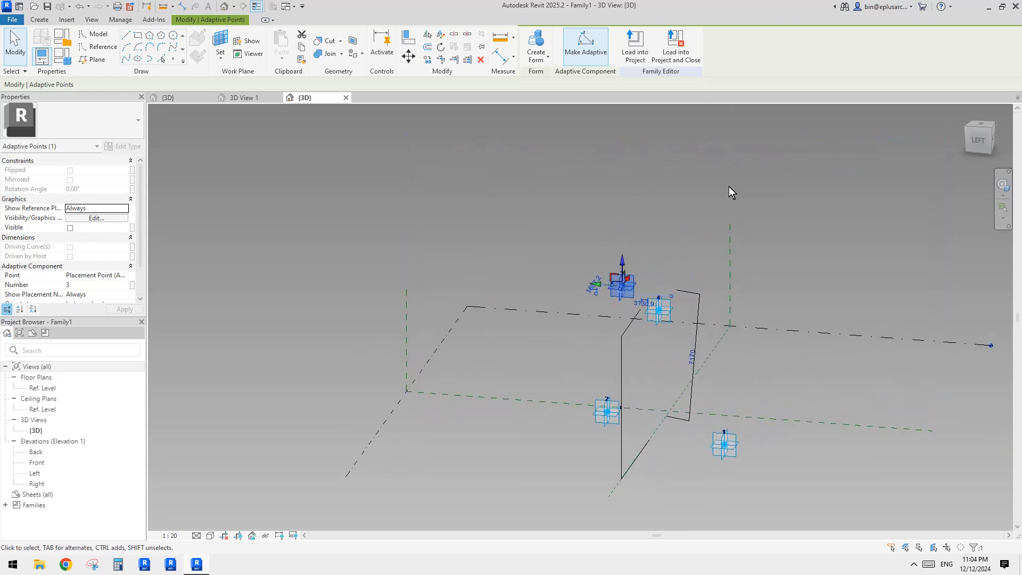
{"action": "middle_click_drag", "start_coordinate": [707, 308], "coordinate": [506, 277], "text": "shift"}
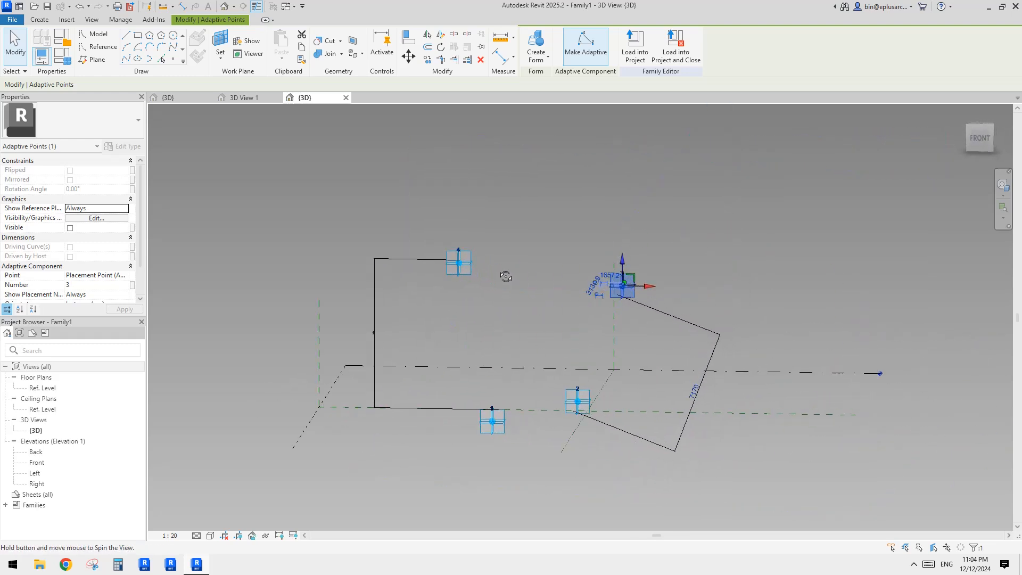
{"action": "mouse_move", "coordinate": [647, 289]}
{"action": "left_mouse_down"}
{"action": "mouse_move", "coordinate": [533, 290]}
{"action": "mouse_move", "coordinate": [645, 290]}
{"action": "left_mouse_up"}
{"action": "scroll", "coordinate": [703, 373], "scroll_direction": "down", "scroll_amount": 2}
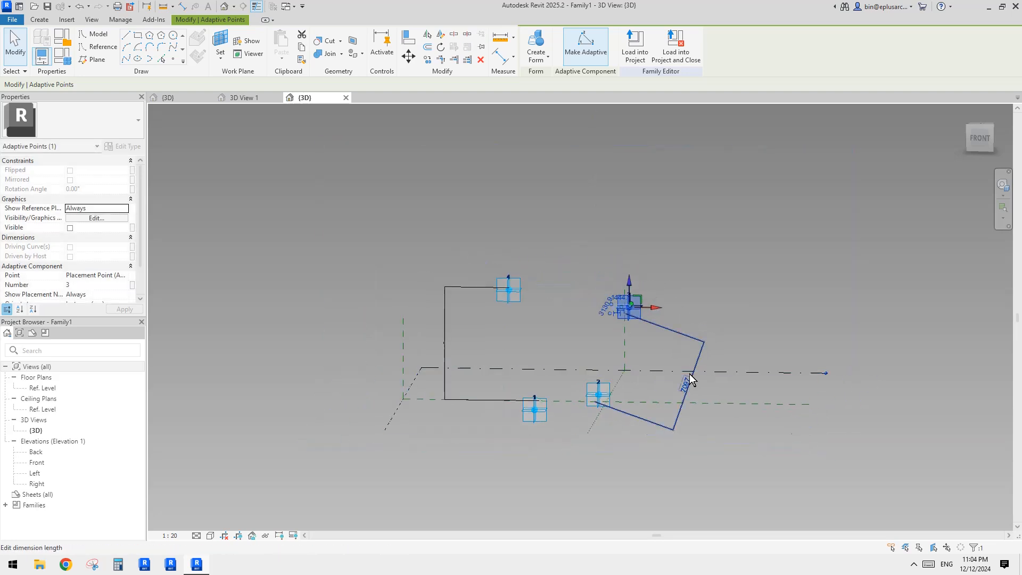
{"action": "middle_click_drag", "start_coordinate": [689, 373], "coordinate": [640, 396], "text": "shift"}
{"action": "left_click", "coordinate": [660, 359]}
{"action": "middle_click_drag", "start_coordinate": [660, 359], "coordinate": [687, 379], "text": "shift"}
{"action": "scroll", "coordinate": [687, 378], "scroll_direction": "up", "scroll_amount": 3}
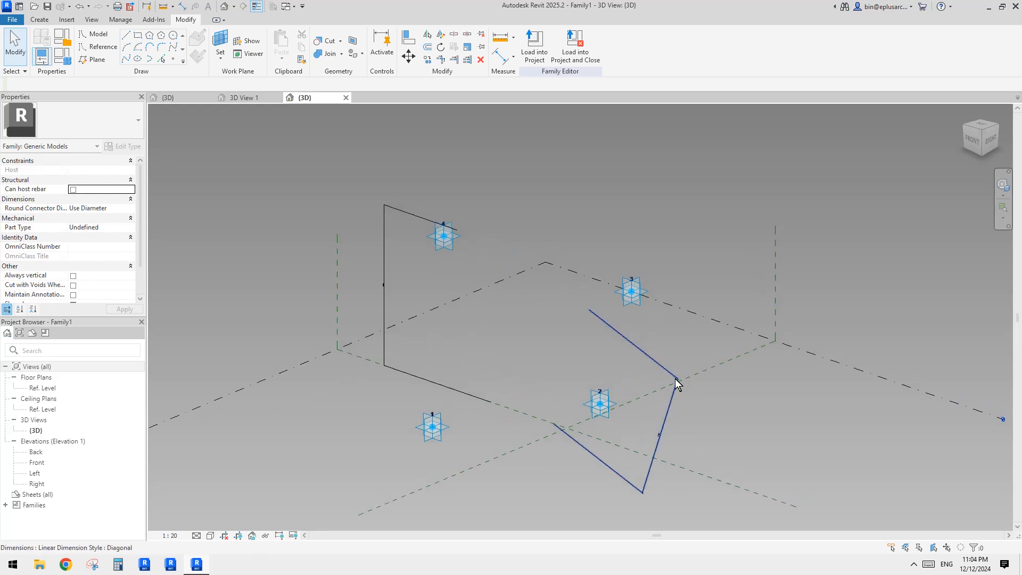
Step: Delete the misplaced dimension attached to adaptive point 3
{"action": "left_click", "coordinate": [675, 374]}
{"action": "key", "text": "Delete"}
{"action": "middle_click_drag", "start_coordinate": [645, 337], "coordinate": [635, 294]}
Step: Place an aligned dimension measuring adaptive point 3's height above the Ref. Level
{"action": "key", "text": "d"}
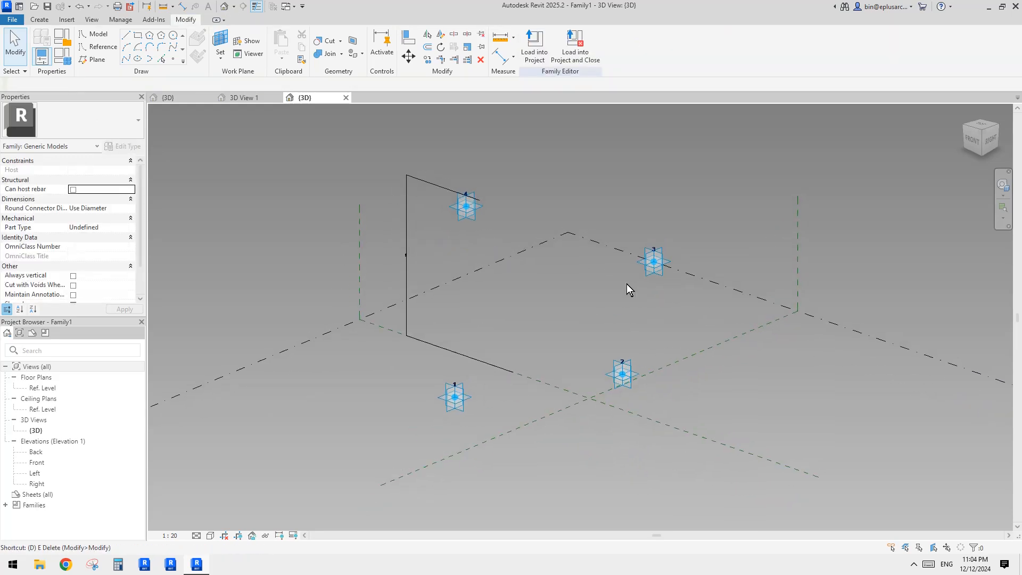
{"action": "scroll", "coordinate": [586, 298], "scroll_direction": "down", "scroll_amount": 2}
{"action": "left_click", "coordinate": [442, 261]}
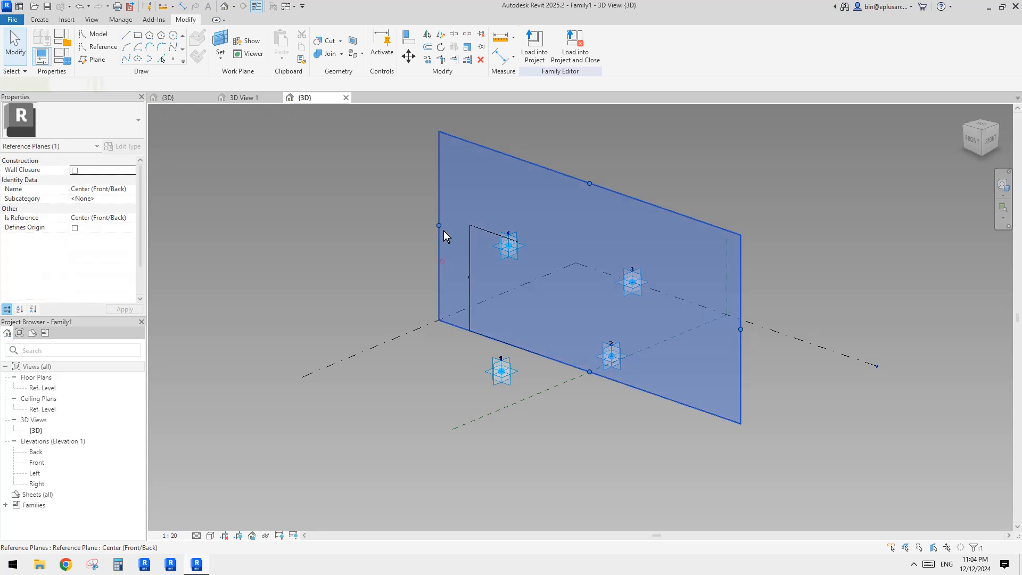
{"action": "middle_click_drag", "start_coordinate": [637, 247], "coordinate": [615, 264]}
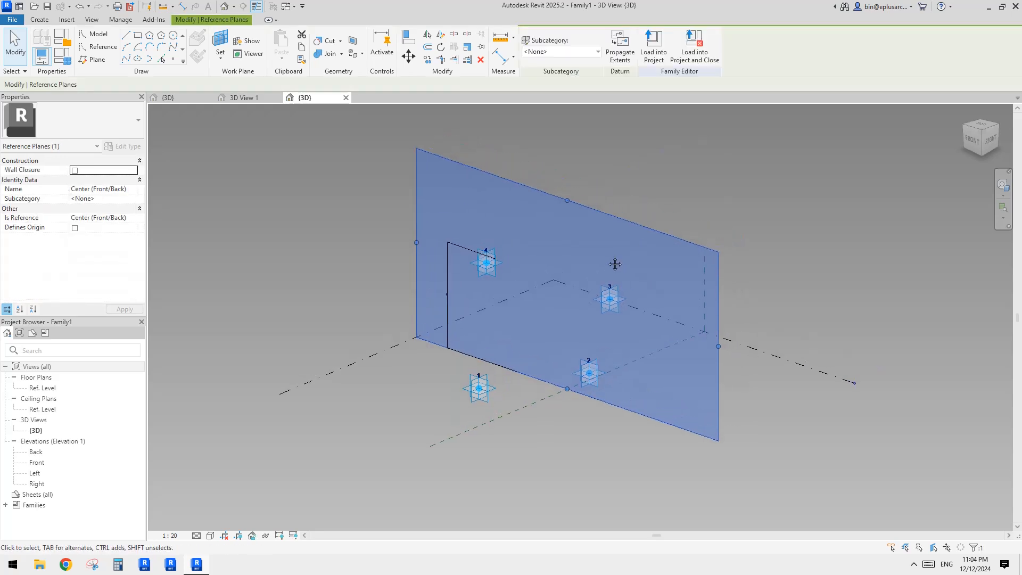
{"action": "key", "text": "i"}
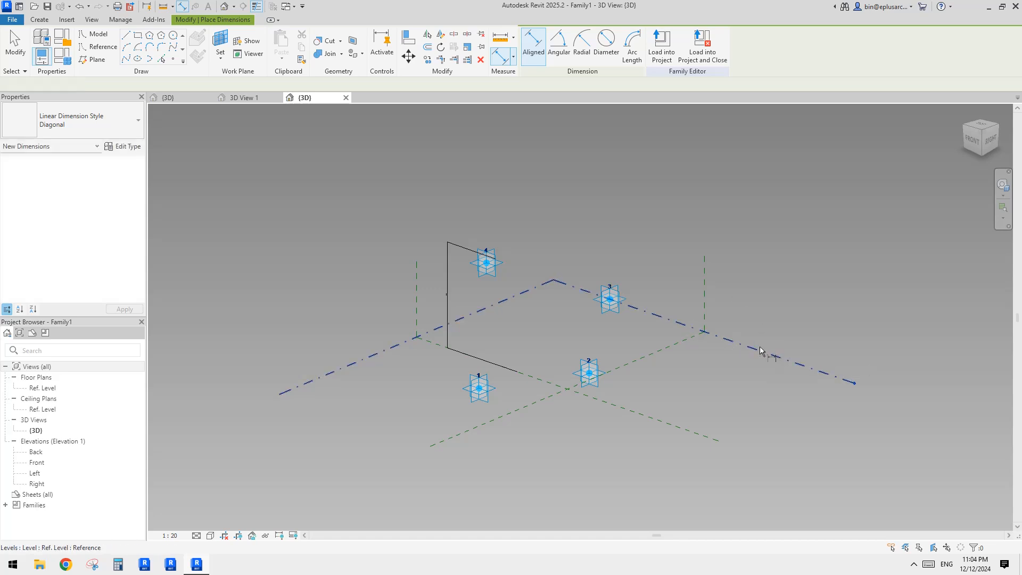
{"action": "scroll", "coordinate": [638, 325], "scroll_direction": "up", "scroll_amount": 2}
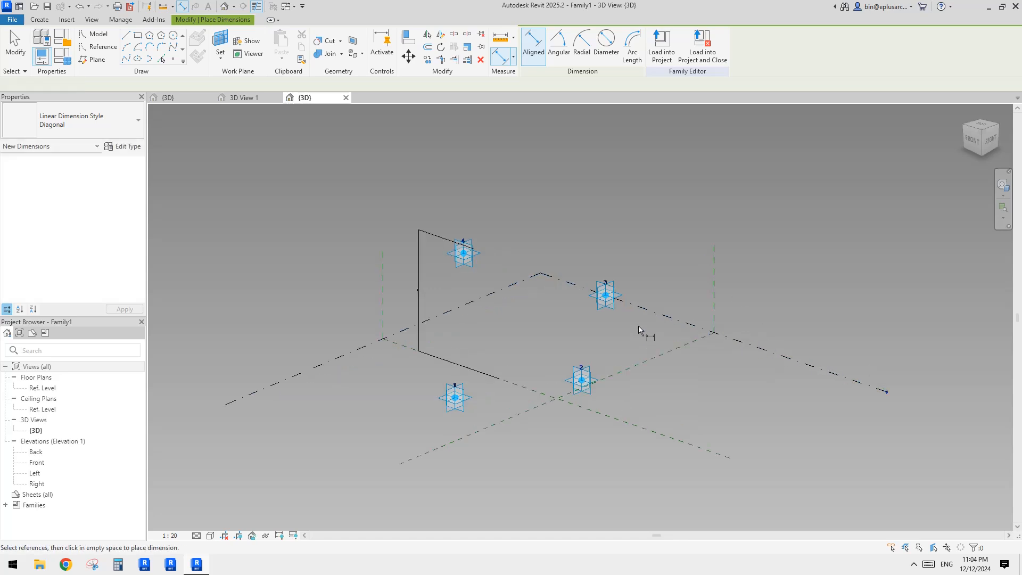
{"action": "left_click", "coordinate": [616, 291]}
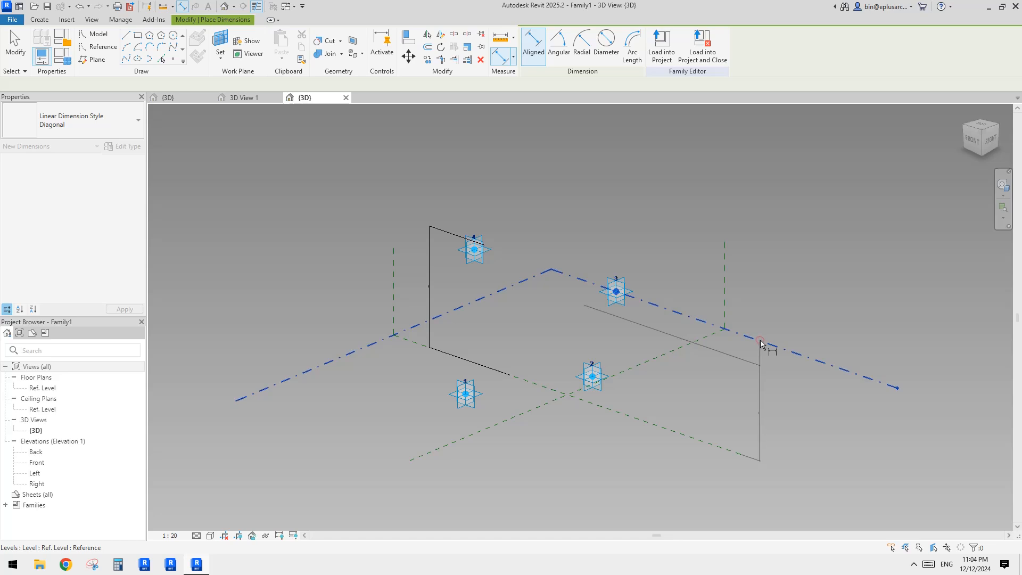
{"action": "left_click", "coordinate": [653, 326]}
{"action": "key", "text": "Escape"}
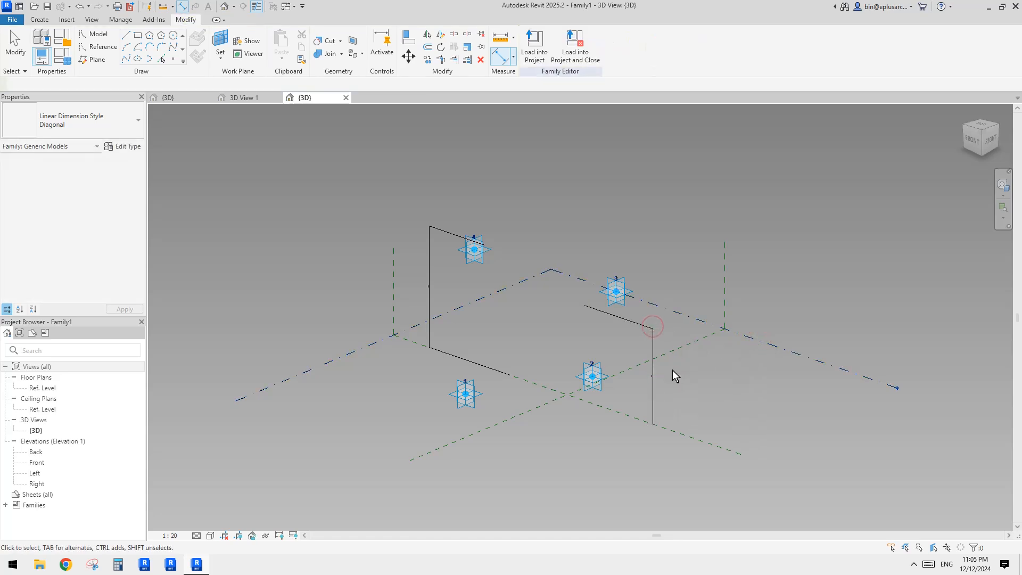
Step: Move the new dimension's lower witness line to line up with adaptive point 2
{"action": "left_click", "coordinate": [654, 382]}
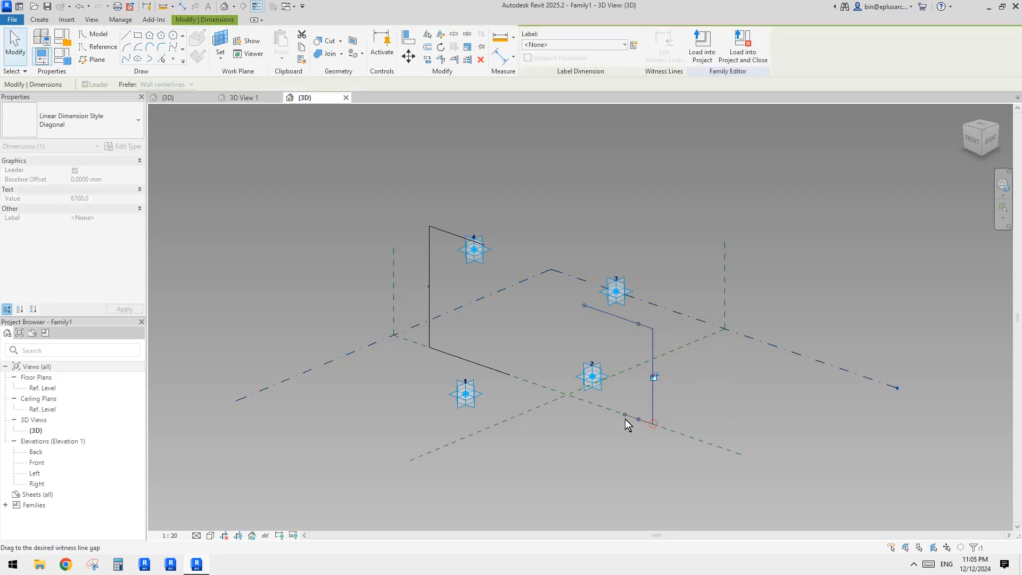
{"action": "left_click_drag", "start_coordinate": [626, 423], "coordinate": [615, 419]}
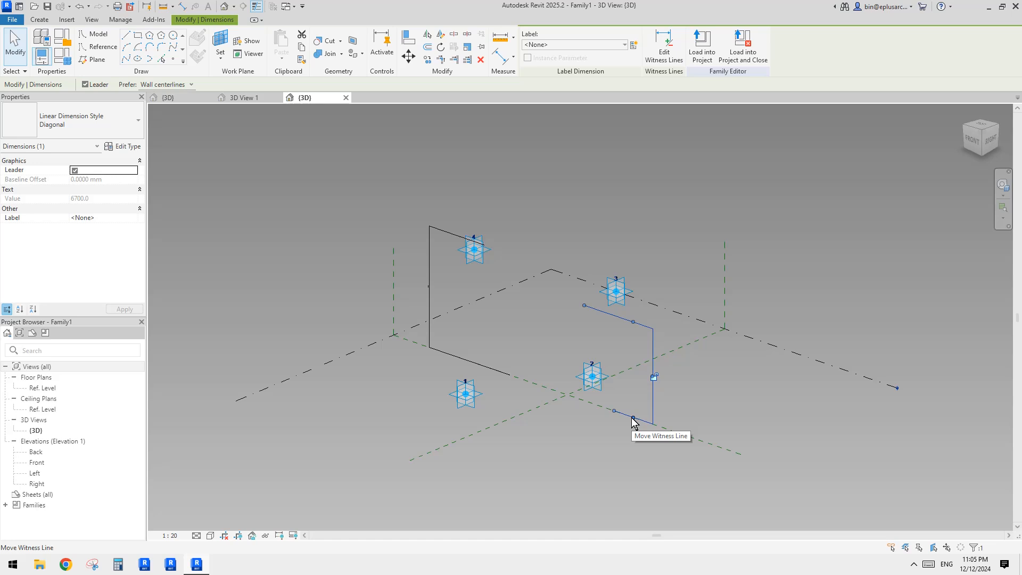
{"action": "left_click_drag", "start_coordinate": [633, 418], "coordinate": [592, 377]}
Step: Set the 3D view scale to 1 : 100
{"action": "scroll", "coordinate": [665, 341], "scroll_direction": "down", "scroll_amount": 1}
{"action": "middle_click_drag", "start_coordinate": [658, 370], "coordinate": [699, 340], "text": "shift"}
{"action": "left_click", "coordinate": [670, 270]}
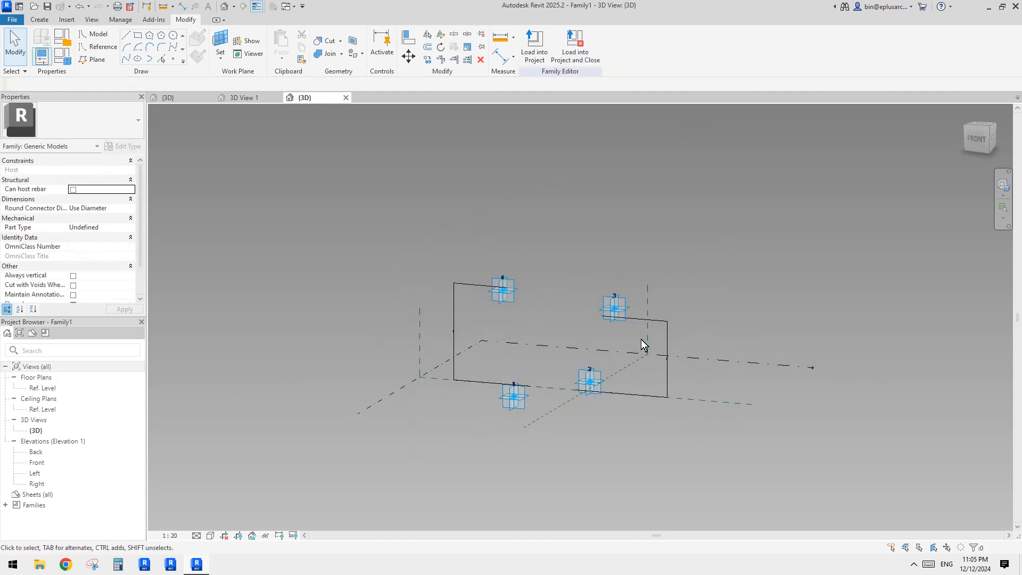
{"action": "middle_click_drag", "start_coordinate": [619, 359], "coordinate": [571, 393], "text": "shift"}
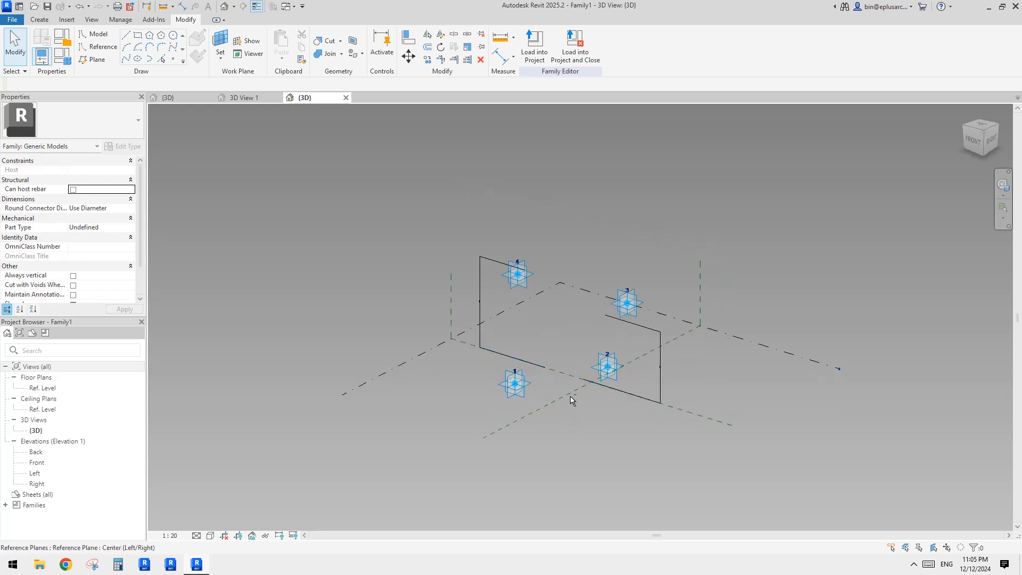
{"action": "scroll", "coordinate": [571, 332], "scroll_direction": "up", "scroll_amount": 1}
{"action": "left_click", "coordinate": [176, 535]}
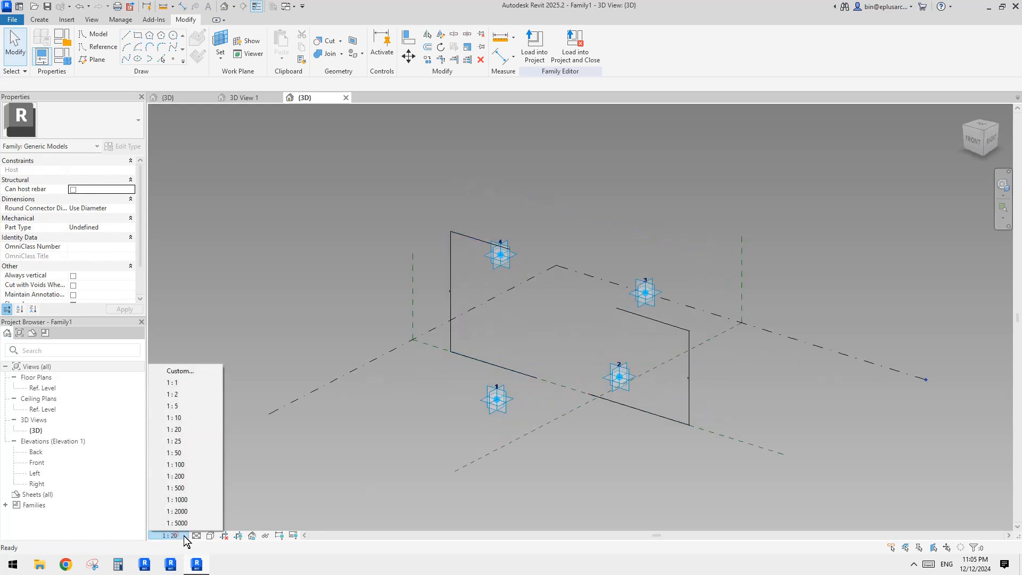
{"action": "left_click", "coordinate": [176, 464]}
Step: Label the height dimension near adaptive points 1 and 4 with a new instance reporting parameter named rp1
{"action": "scroll", "coordinate": [573, 395], "scroll_direction": "up", "scroll_amount": 2}
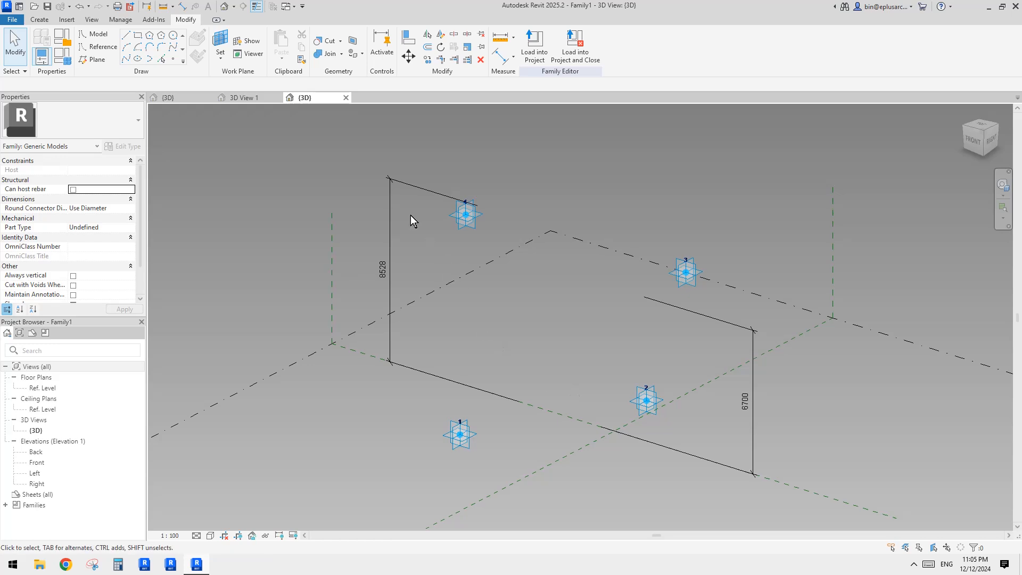
{"action": "left_click", "coordinate": [392, 234]}
{"action": "middle_click_drag", "start_coordinate": [470, 225], "coordinate": [466, 236]}
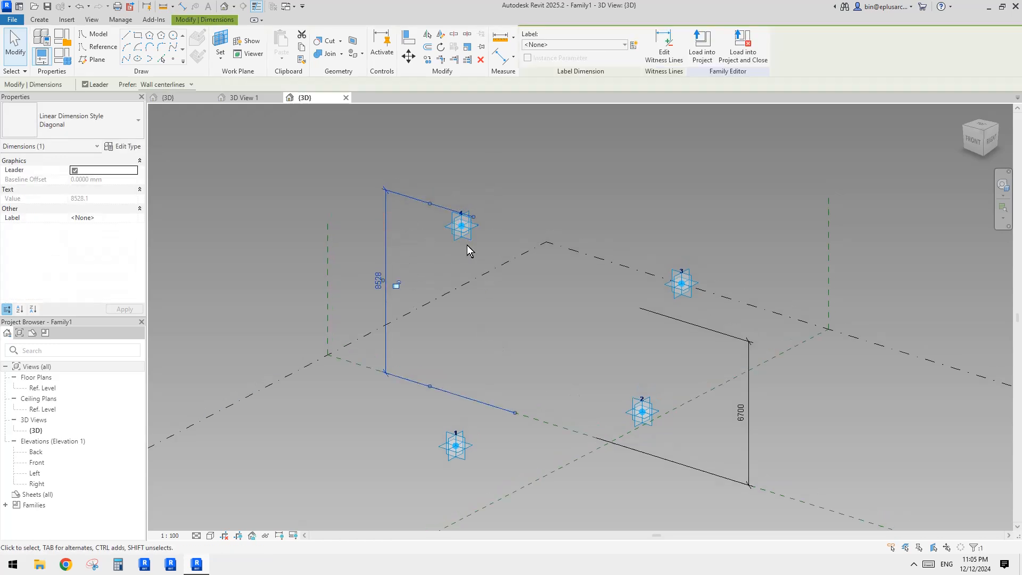
{"action": "left_click", "coordinate": [632, 46]}
{"action": "type", "text": "rp"}
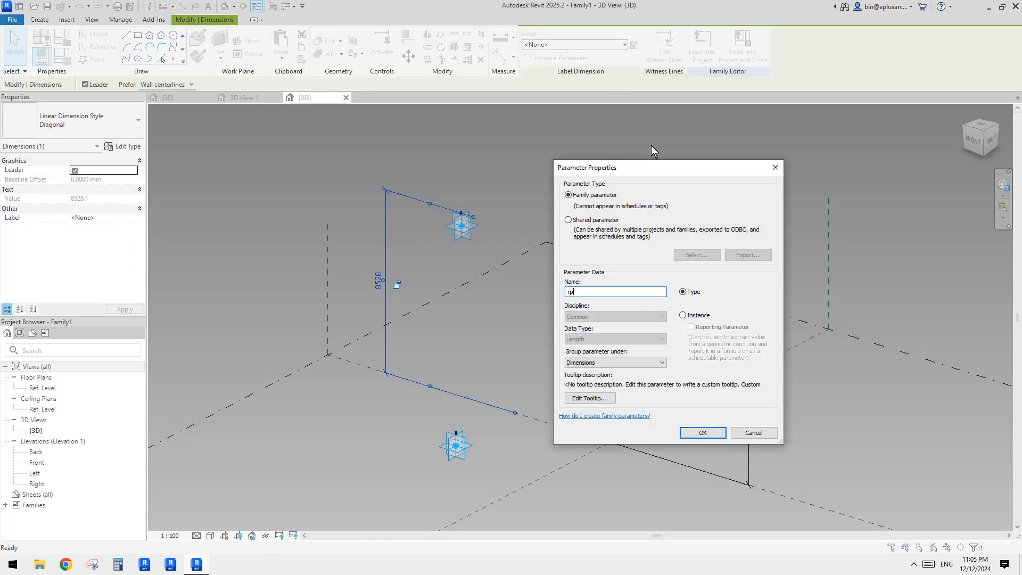
{"action": "type", "text": "1"}
{"action": "left_click", "coordinate": [683, 315]}
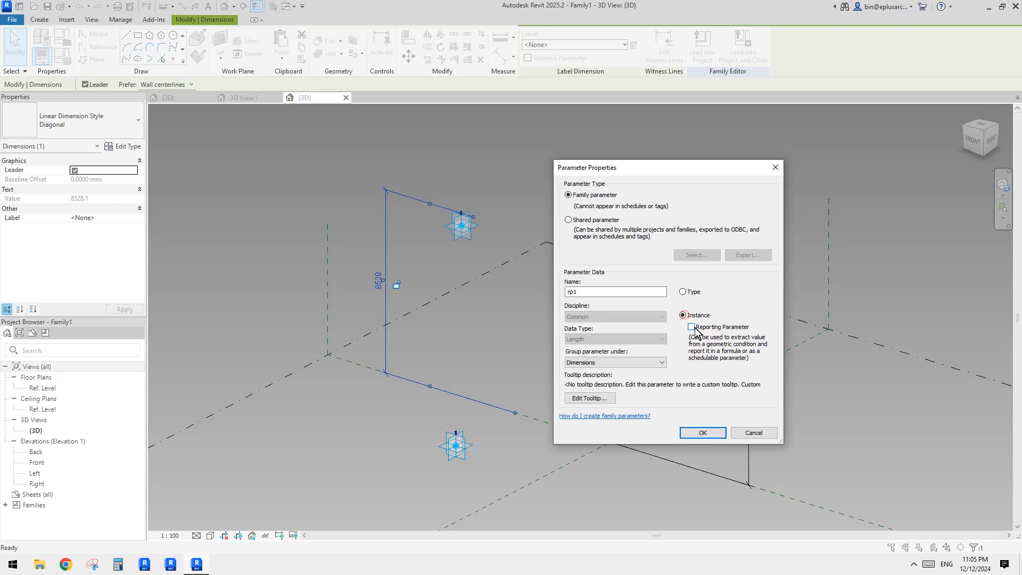
{"action": "left_click", "coordinate": [698, 431]}
Step: Label adaptive point 3's height dimension with a new instance reporting parameter named rp2
{"action": "left_click", "coordinate": [738, 334]}
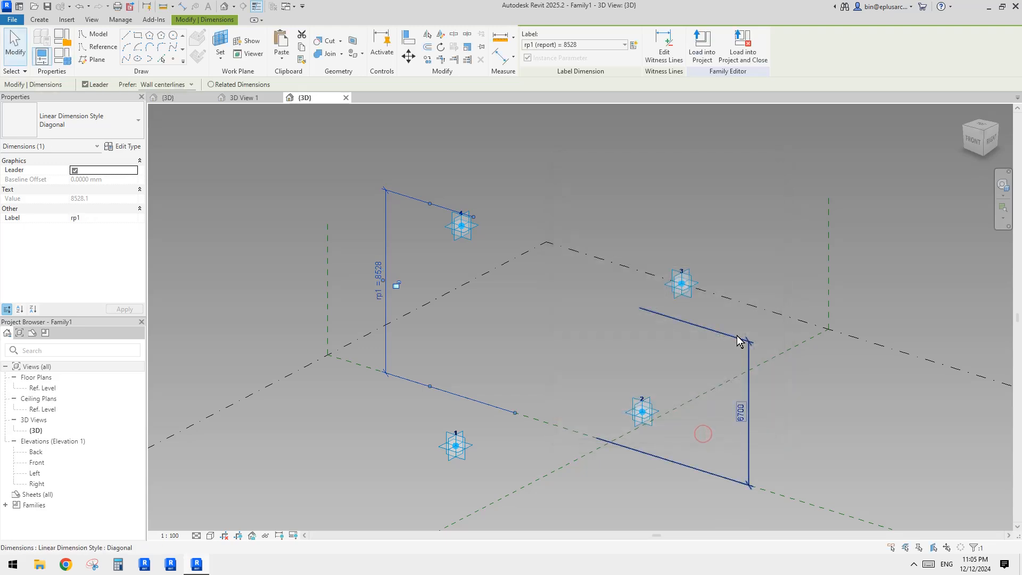
{"action": "left_click", "coordinate": [634, 45]}
{"action": "type", "text": "rp2"}
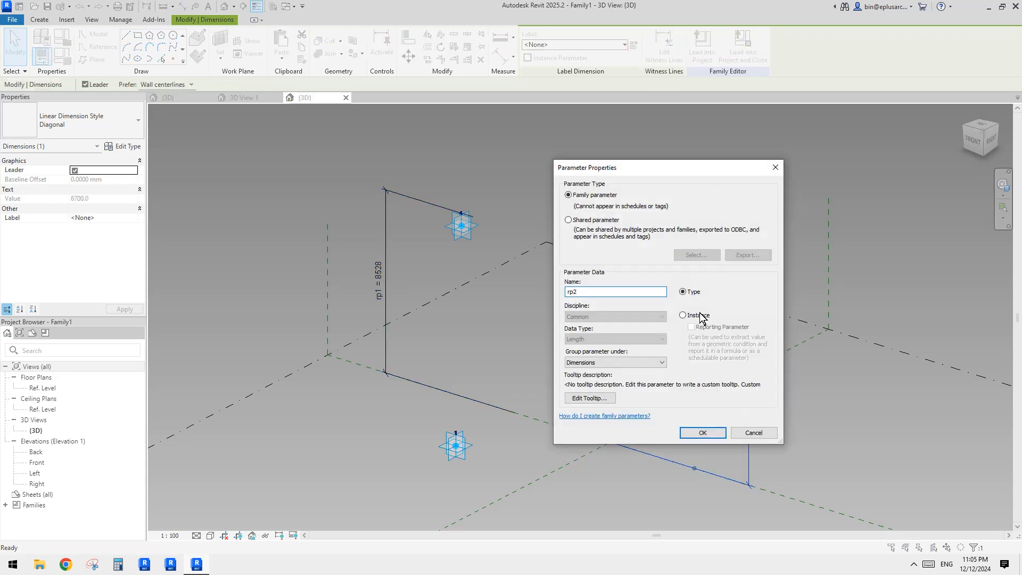
{"action": "left_click", "coordinate": [699, 316]}
{"action": "left_click", "coordinate": [703, 433]}
Step: Place a reference point hosted on adaptive point 1 and raise it about 4380 mm above the point
{"action": "middle_click_drag", "start_coordinate": [638, 373], "coordinate": [559, 362], "text": "shift"}
{"action": "middle_click_drag", "start_coordinate": [560, 362], "coordinate": [611, 330]}
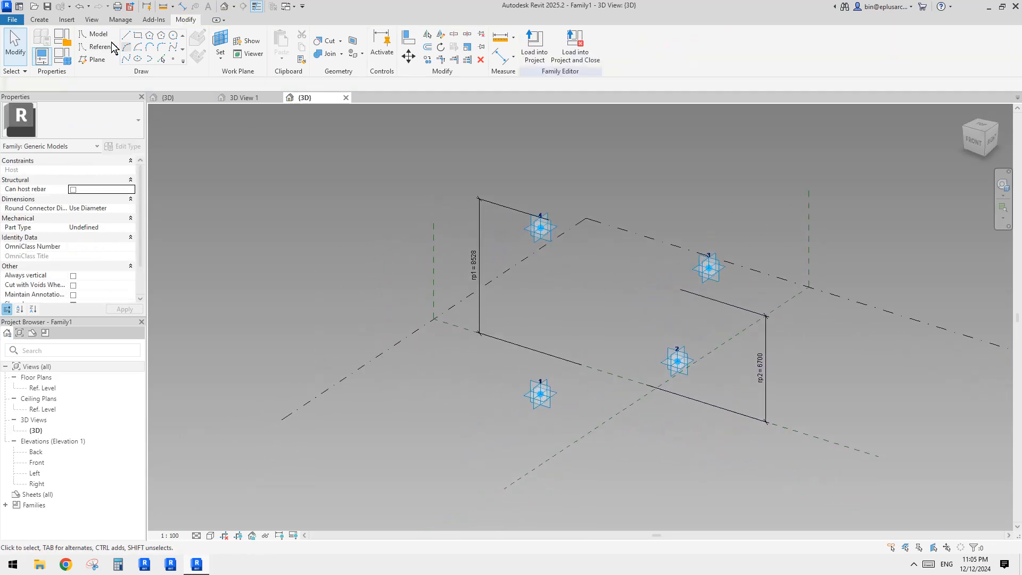
{"action": "left_click", "coordinate": [174, 60]}
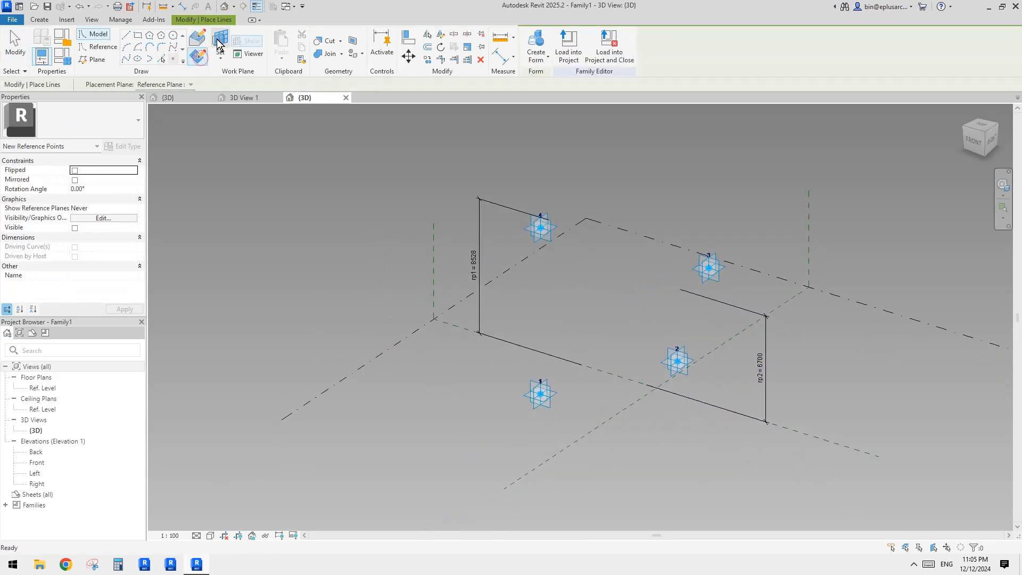
{"action": "key", "text": "Escape"}
{"action": "key", "text": "Return"}
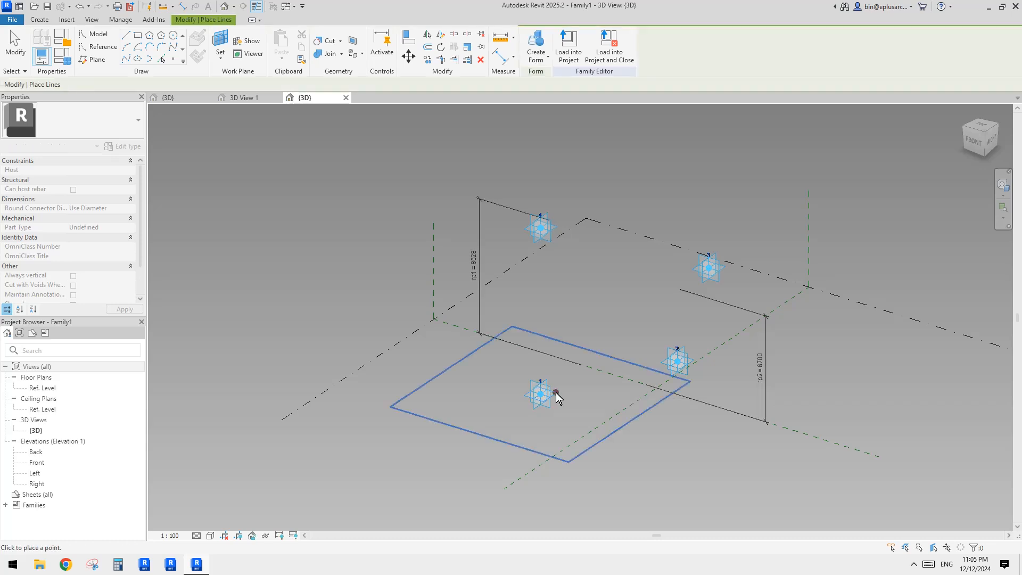
{"action": "key", "text": "Escape"}
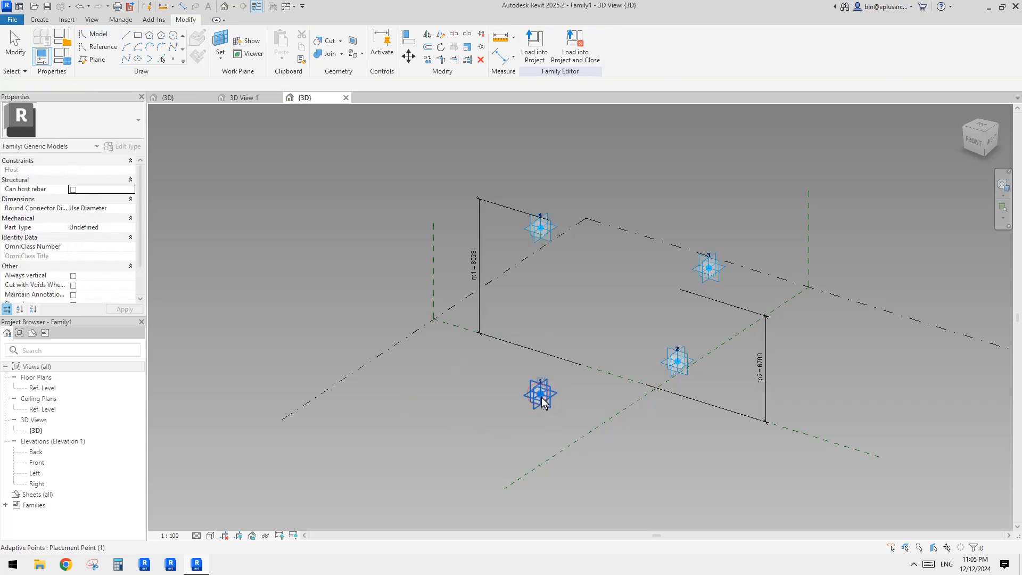
{"action": "left_click", "coordinate": [542, 391]}
{"action": "left_click_drag", "start_coordinate": [553, 387], "coordinate": [554, 319]}
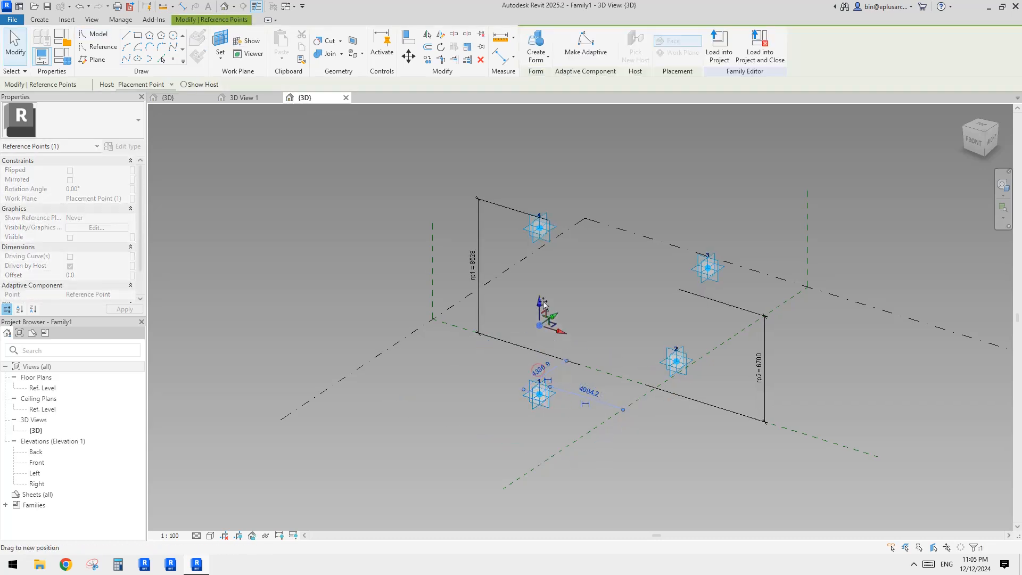
Step: Associate the raised reference point's Offset with the rp1 parameter
{"action": "left_click", "coordinate": [133, 276]}
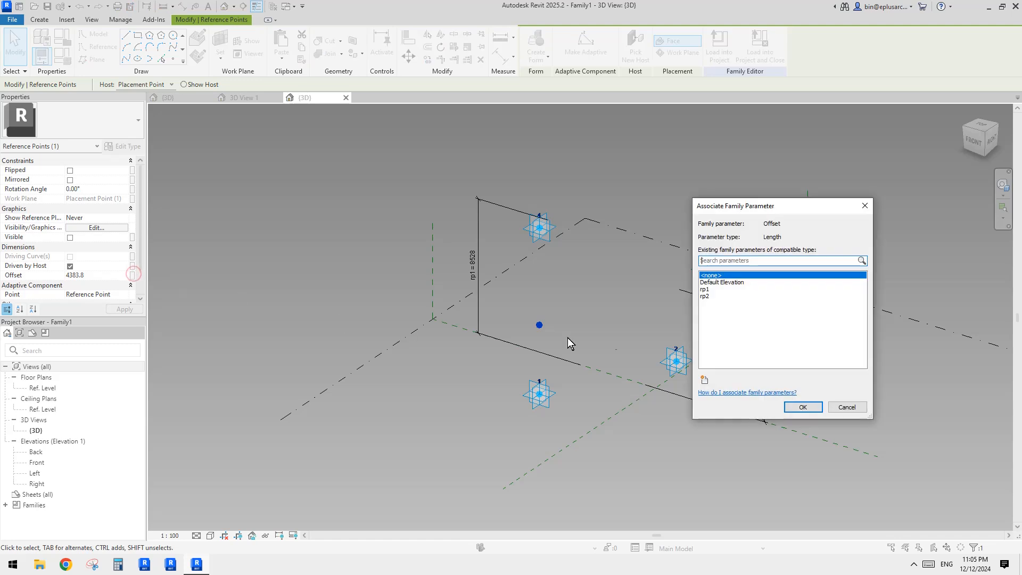
{"action": "left_click", "coordinate": [704, 290]}
{"action": "left_click", "coordinate": [801, 407]}
Step: Draw a line through adaptive point 1 and its raised reference point and make it a reference line
{"action": "middle_click_drag", "start_coordinate": [575, 350], "coordinate": [567, 377], "text": "shift"}
{"action": "left_click", "coordinate": [541, 397], "text": "ctrl"}
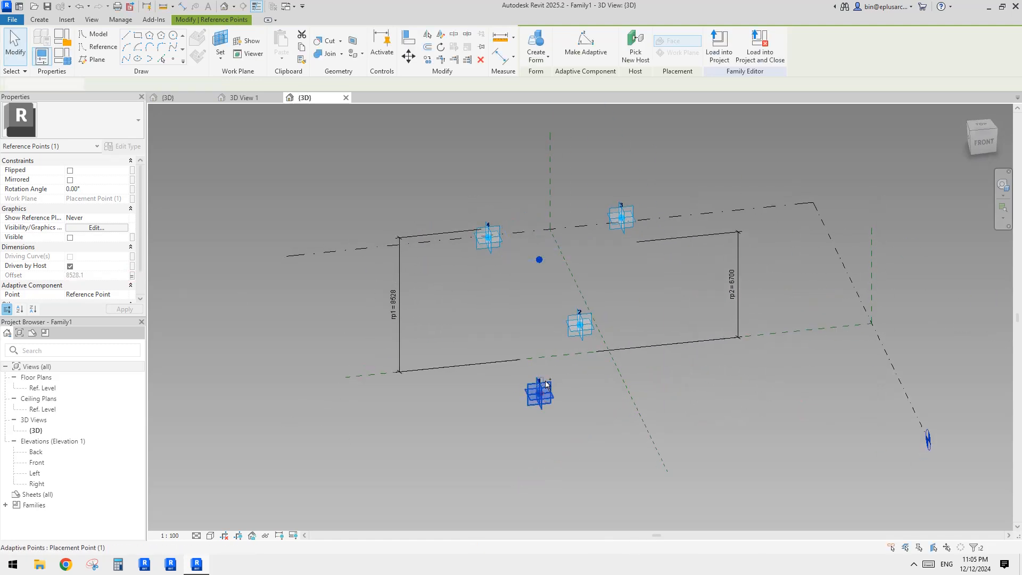
{"action": "left_click", "coordinate": [125, 58]}
{"action": "middle_click_drag", "start_coordinate": [490, 247], "coordinate": [535, 276], "text": "shift"}
{"action": "middle_click_drag", "start_coordinate": [531, 350], "coordinate": [540, 356], "text": "shift"}
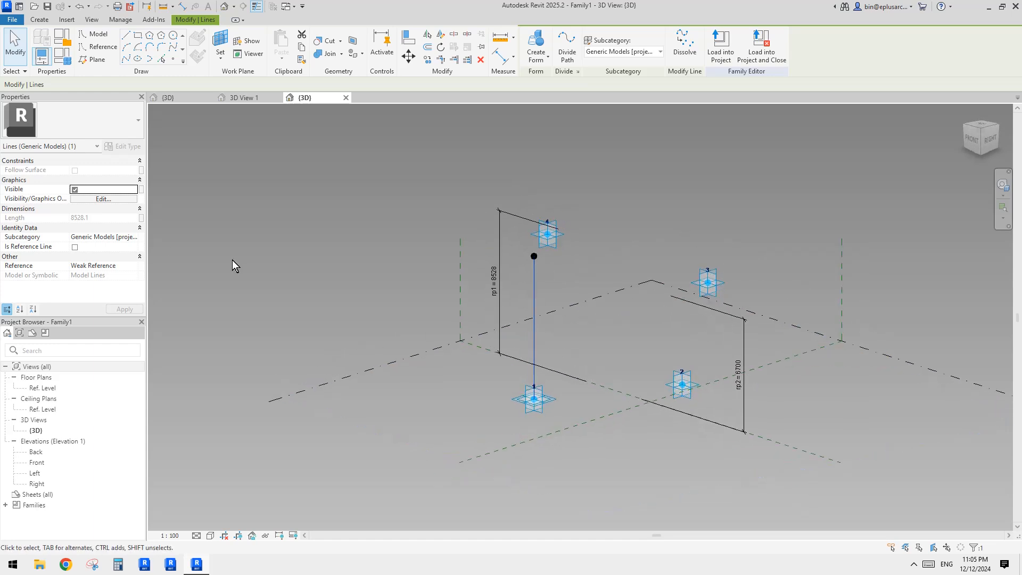
{"action": "left_click", "coordinate": [76, 247]}
Step: Place a reference point hosted on adaptive point 2 and raise it about 2440 mm above the point
{"action": "middle_click_drag", "start_coordinate": [578, 303], "coordinate": [593, 306]}
{"action": "left_click", "coordinate": [612, 303]}
{"action": "middle_click_drag", "start_coordinate": [746, 326], "coordinate": [781, 339], "text": "shift"}
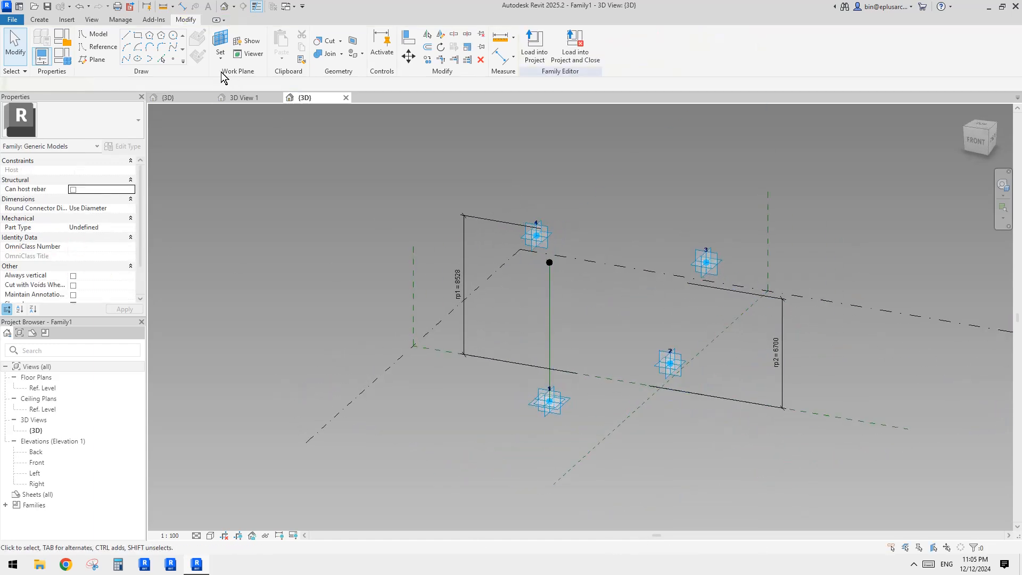
{"action": "left_click", "coordinate": [175, 59]}
{"action": "key", "text": "Escape"}
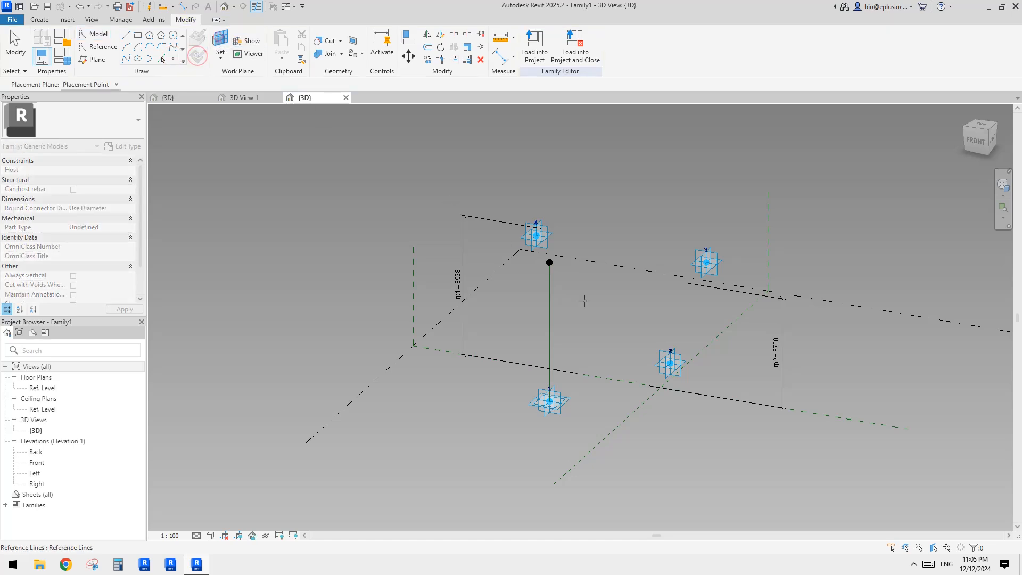
{"action": "left_click", "coordinate": [672, 364]}
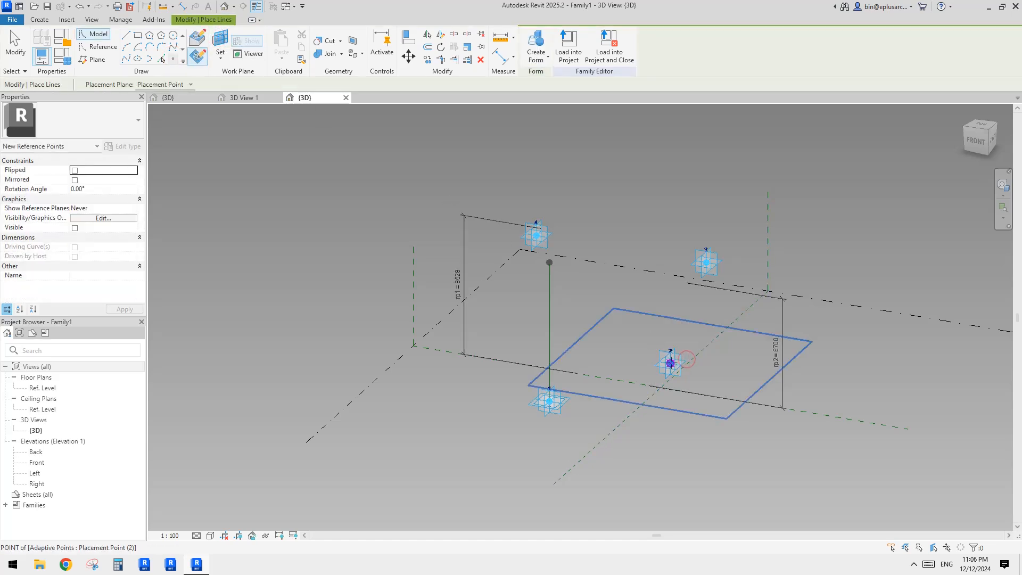
{"action": "key", "text": "Escape"}
{"action": "left_click", "coordinate": [671, 364]}
{"action": "left_click_drag", "start_coordinate": [670, 341], "coordinate": [670, 301]}
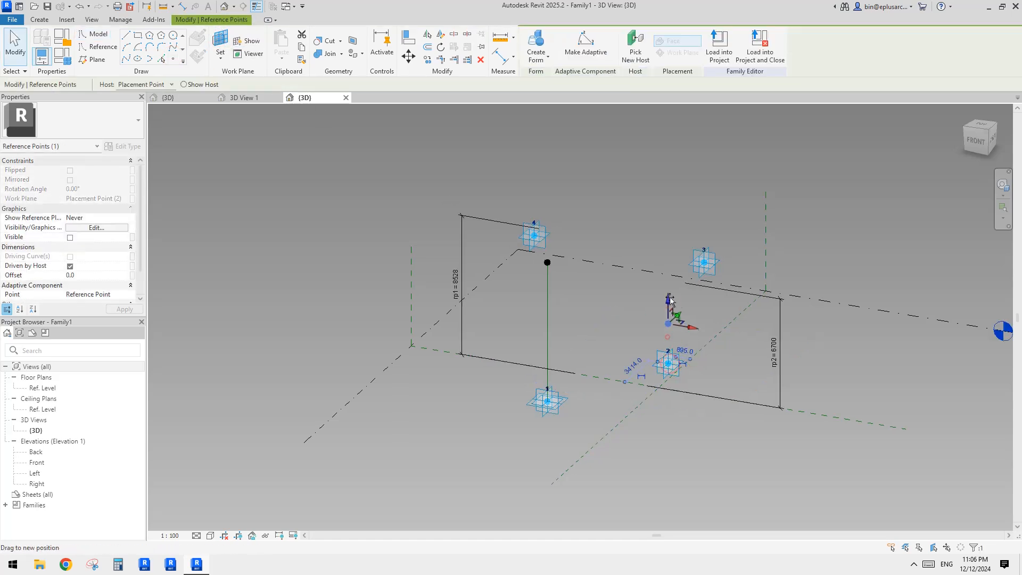
{"action": "middle_click_drag", "start_coordinate": [407, 300], "coordinate": [404, 301]}
Step: Associate the second raised reference point's Offset with the rp2 parameter
{"action": "left_click", "coordinate": [133, 276]}
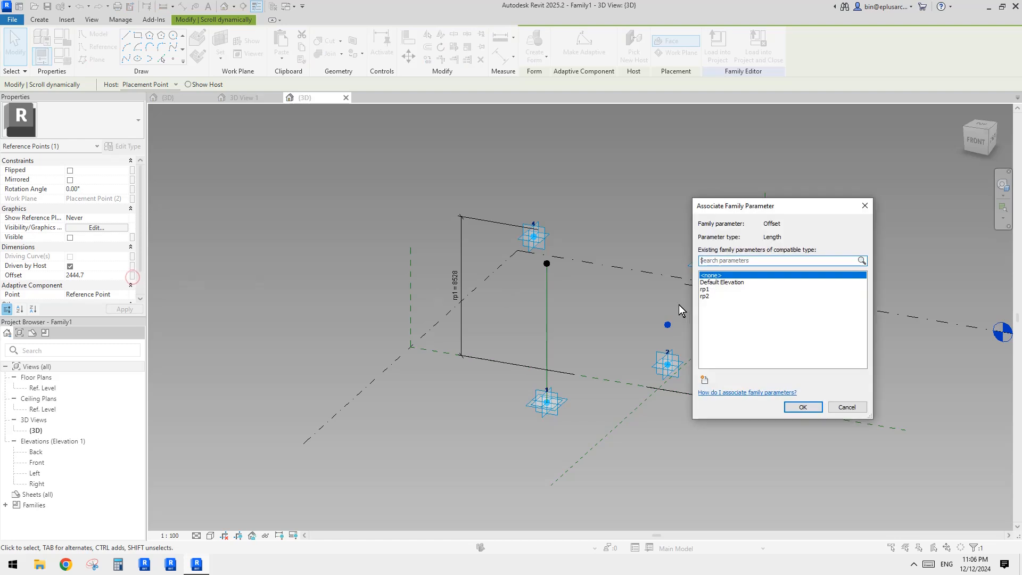
{"action": "left_click", "coordinate": [714, 297]}
{"action": "left_click", "coordinate": [801, 408]}
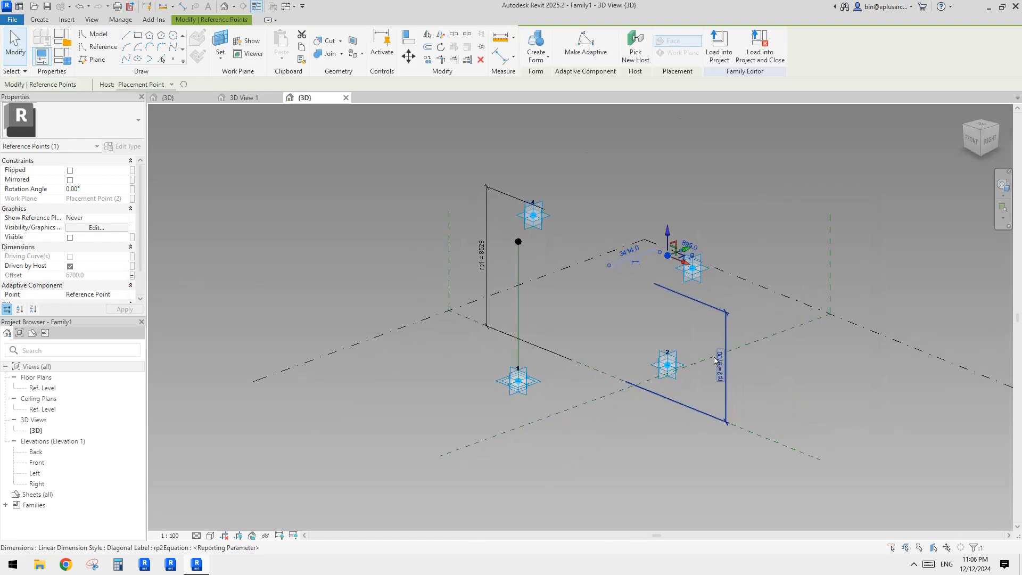
Step: Draw a reference line through adaptive point 2 and its raised reference point
{"action": "left_click", "coordinate": [664, 362], "text": "ctrl"}
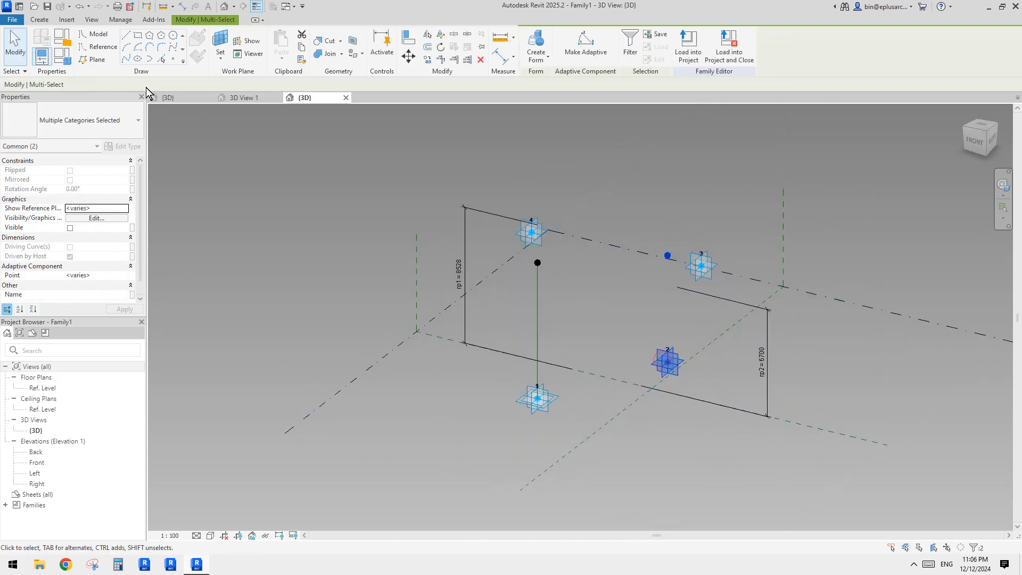
{"action": "left_click", "coordinate": [126, 61]}
{"action": "left_click", "coordinate": [74, 246]}
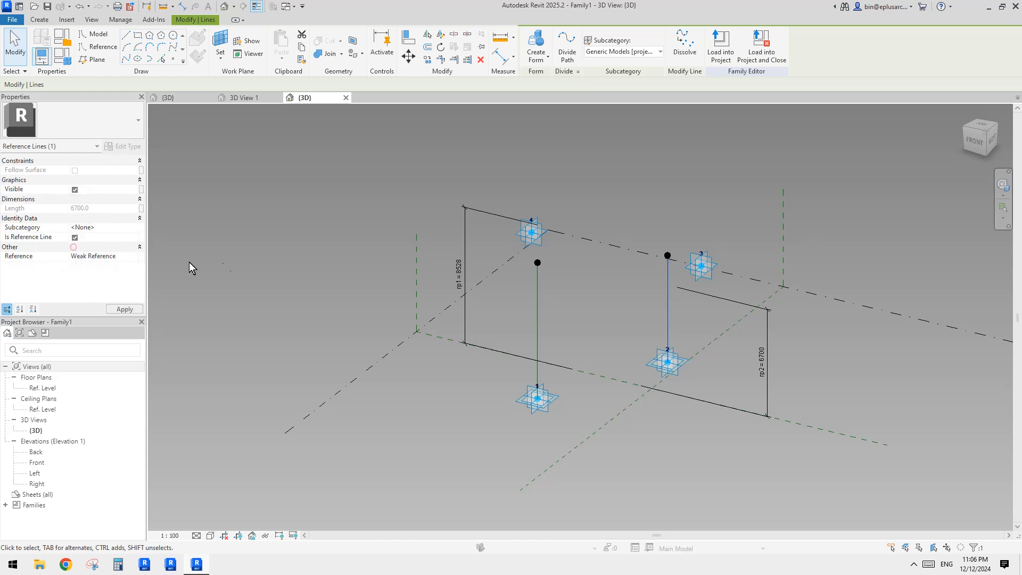
Step: Draw a reference line connecting adaptive points 1 and 2
{"action": "left_click_drag", "start_coordinate": [506, 334], "coordinate": [714, 427]}
{"action": "left_click", "coordinate": [136, 62]}
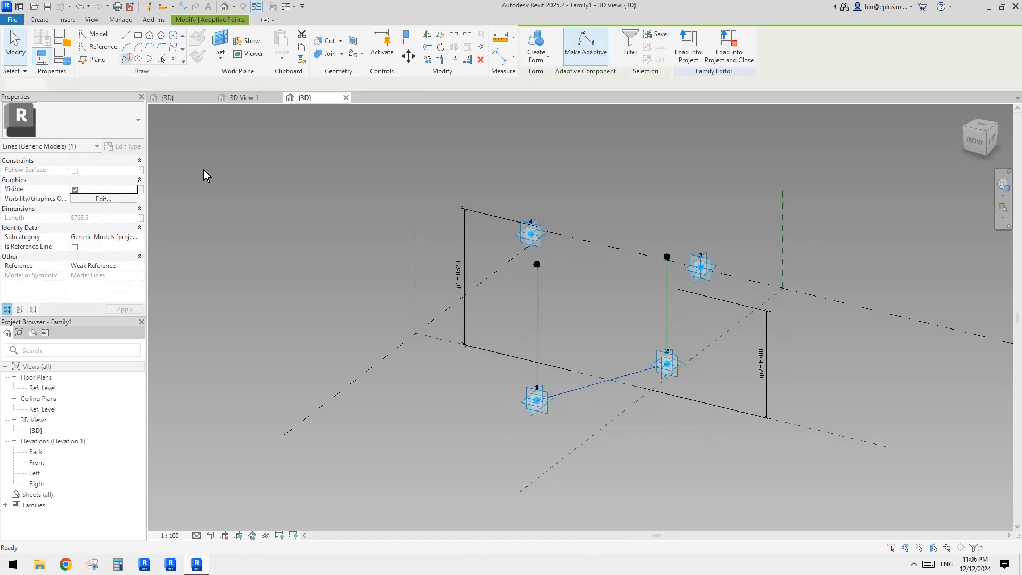
{"action": "left_click", "coordinate": [74, 237]}
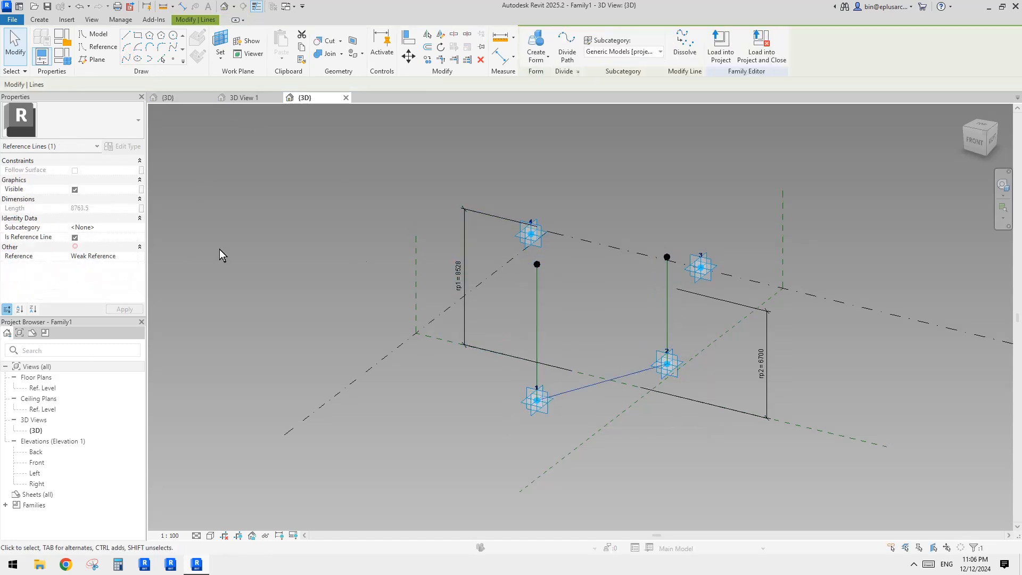
Step: Draw a reference line connecting the two raised reference points
{"action": "left_click", "coordinate": [536, 264]}
{"action": "left_click", "coordinate": [667, 257], "text": "ctrl"}
{"action": "left_click", "coordinate": [128, 59]}
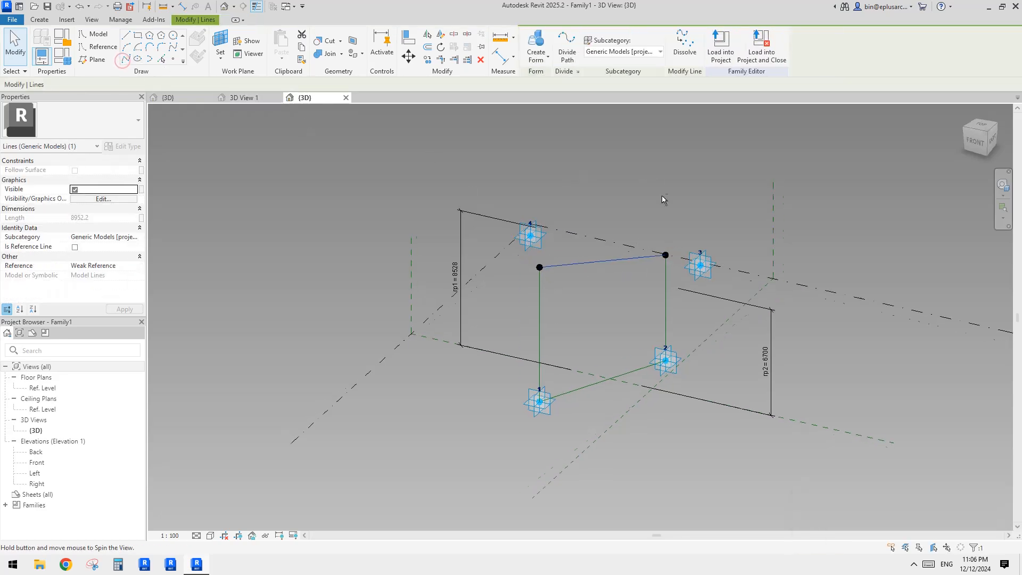
{"action": "left_click", "coordinate": [75, 246]}
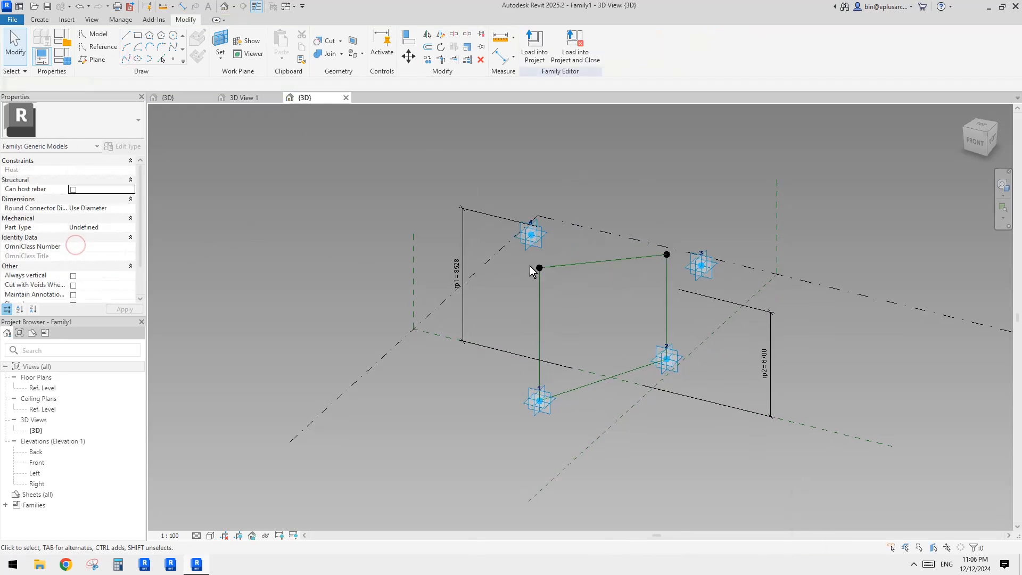
Step: Place a reference point on the reference line between adaptive points 1 and 2
{"action": "middle_click_drag", "start_coordinate": [677, 296], "coordinate": [586, 341], "text": "shift"}
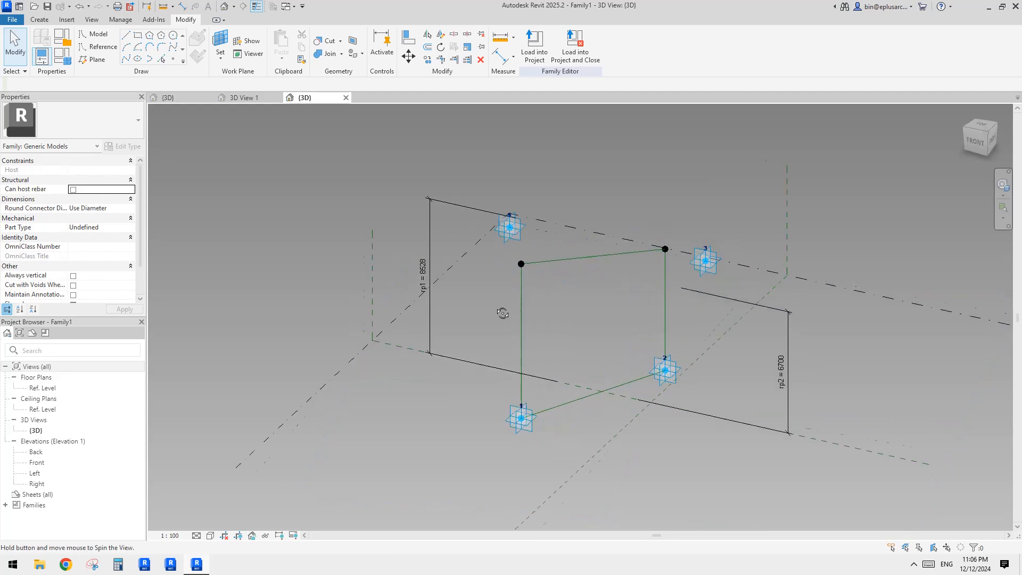
{"action": "scroll", "coordinate": [564, 312], "scroll_direction": "up", "scroll_amount": 3}
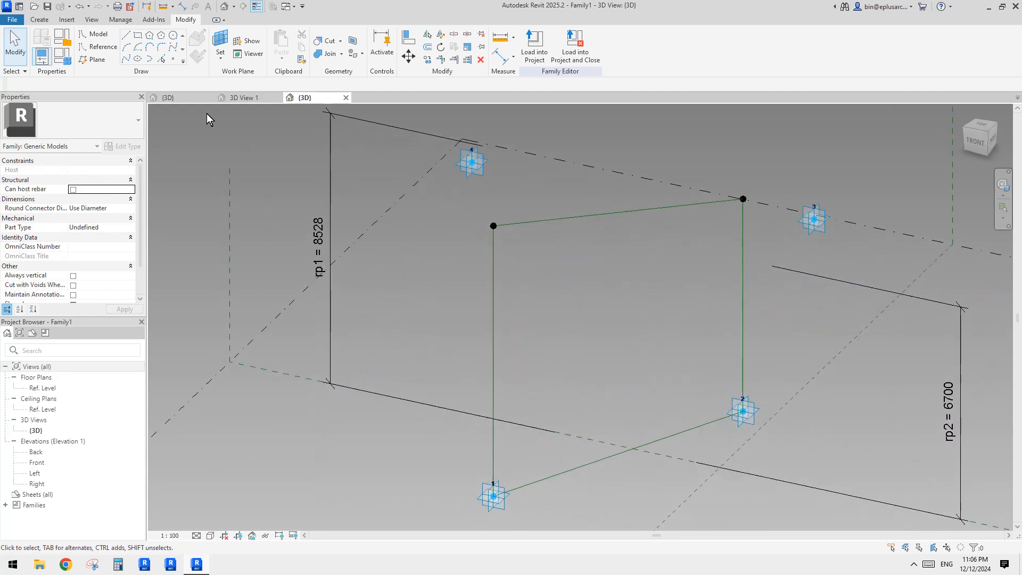
{"action": "middle_click_drag", "start_coordinate": [590, 291], "coordinate": [583, 253]}
{"action": "left_click", "coordinate": [173, 59]}
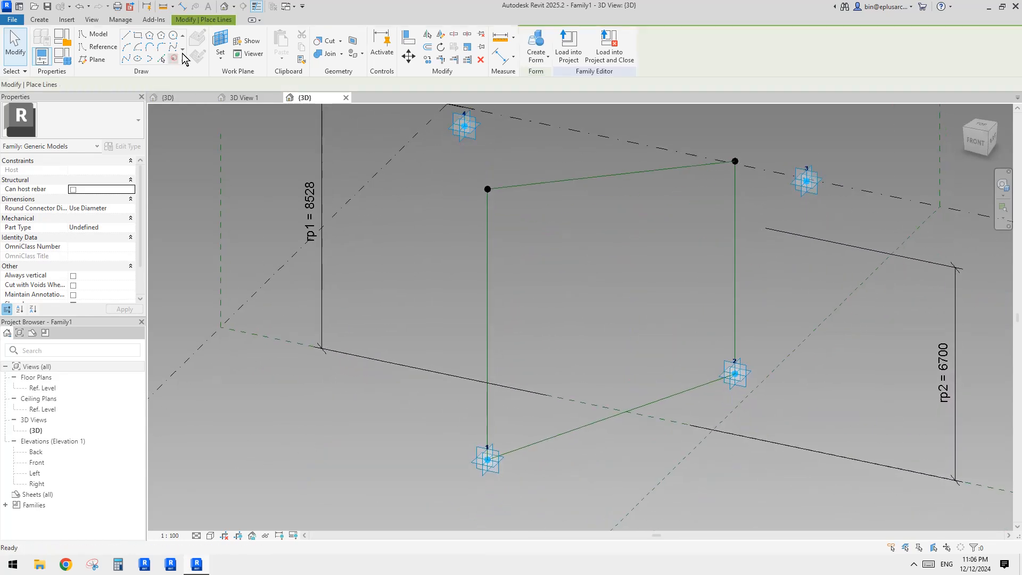
{"action": "left_click", "coordinate": [115, 47]}
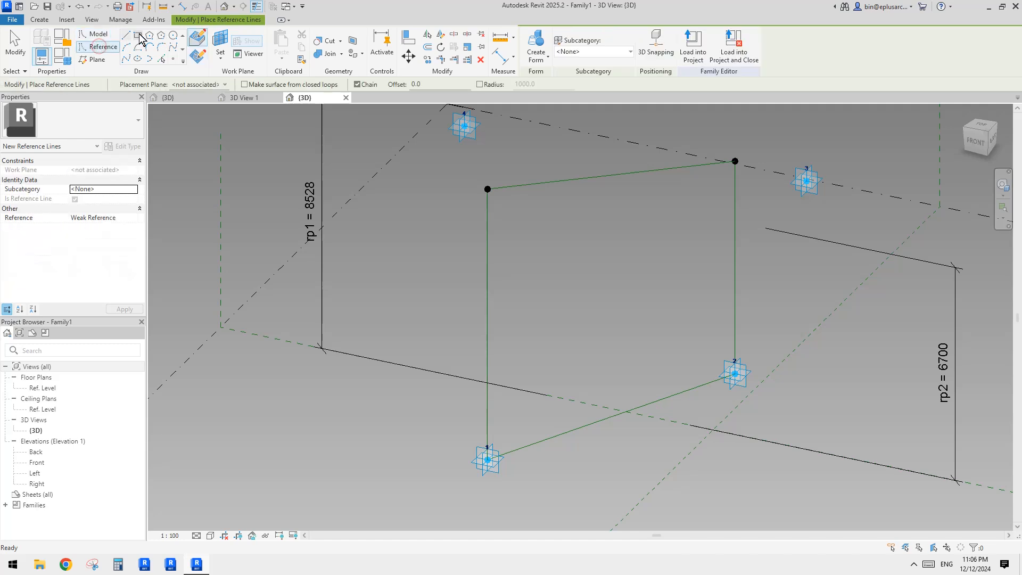
{"action": "left_click", "coordinate": [176, 59]}
{"action": "left_click", "coordinate": [102, 47]}
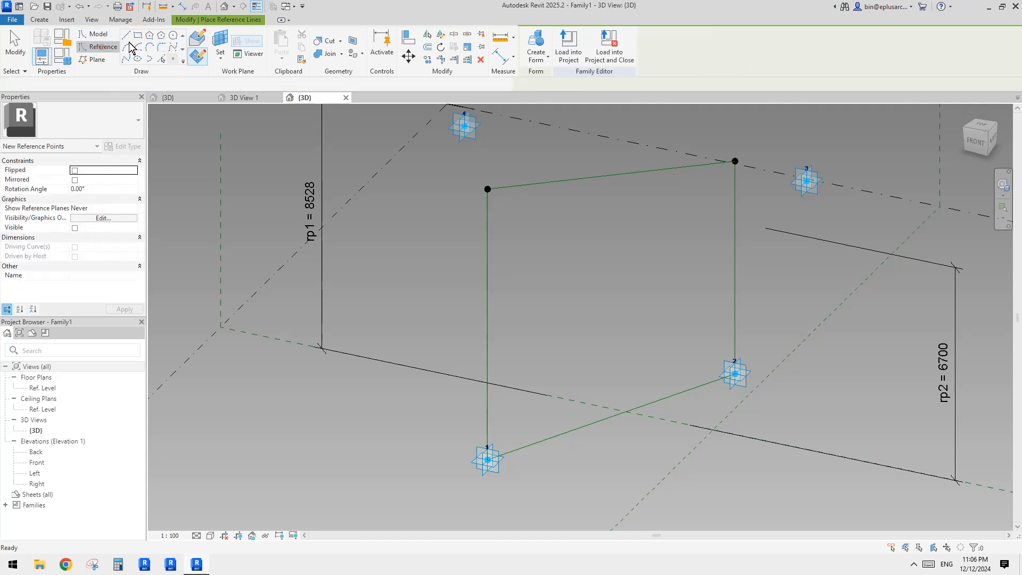
{"action": "left_click", "coordinate": [174, 59]}
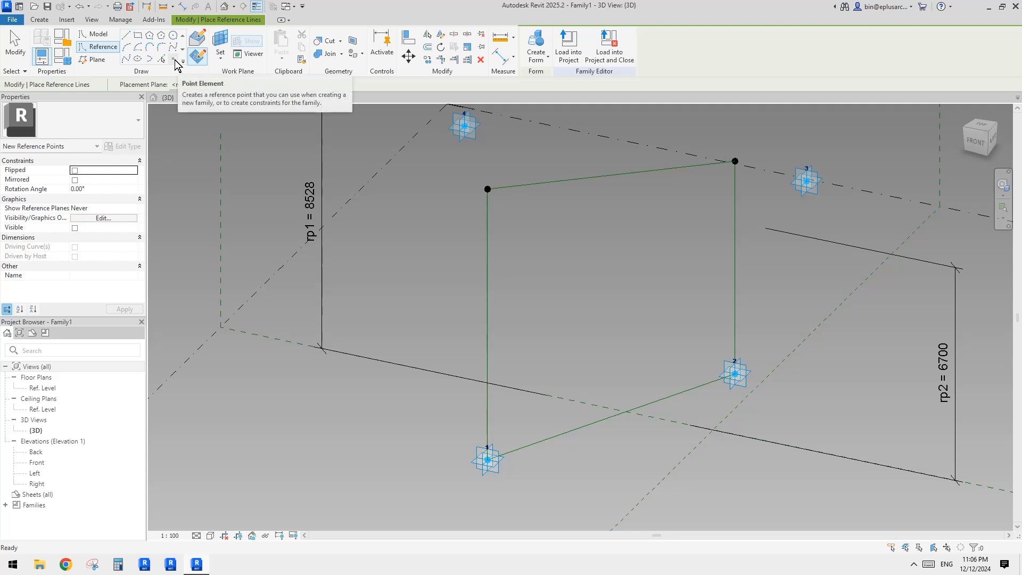
{"action": "middle_click_drag", "start_coordinate": [527, 240], "coordinate": [570, 275], "text": "shift"}
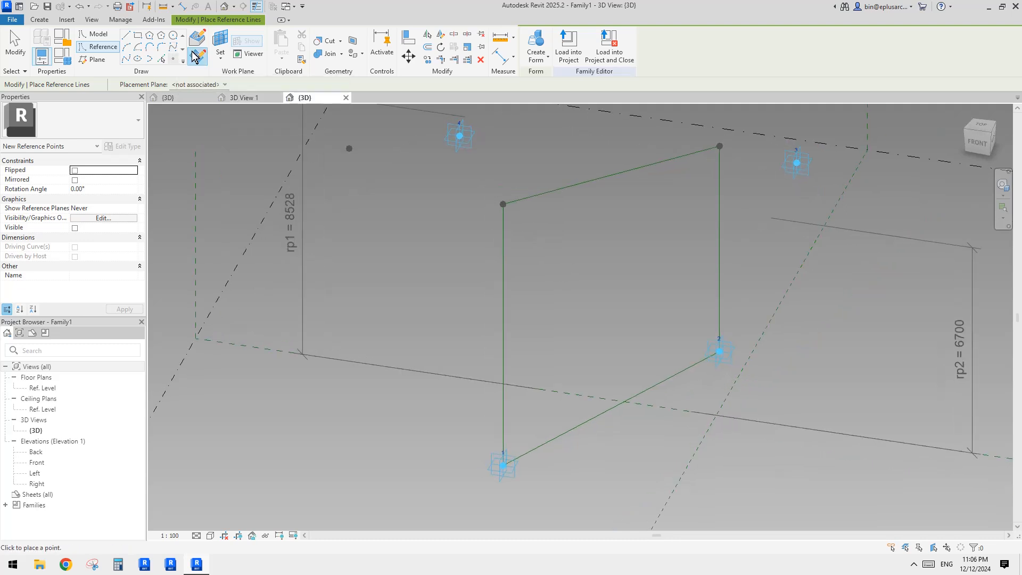
{"action": "left_click", "coordinate": [197, 39]}
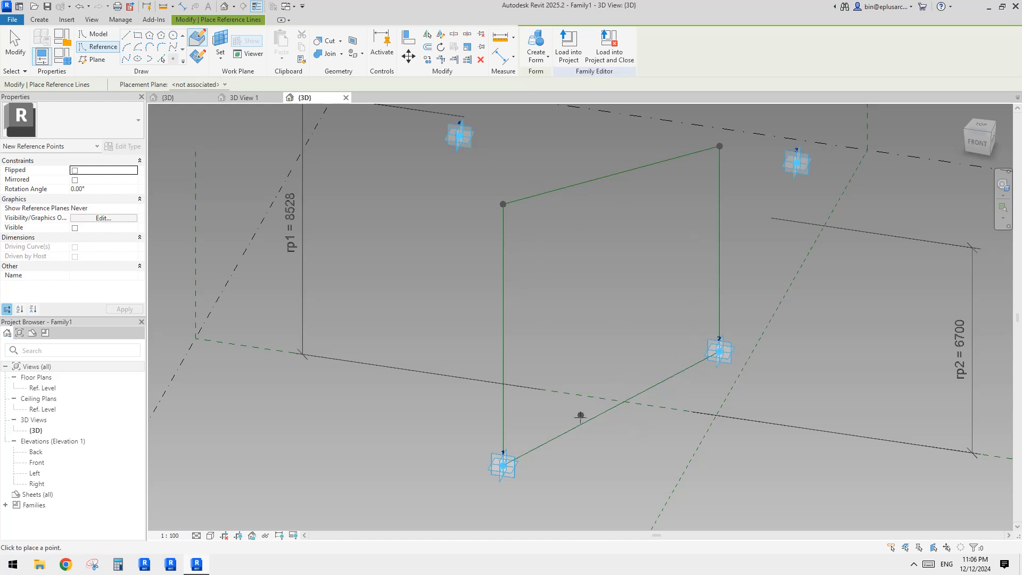
{"action": "left_click", "coordinate": [559, 435]}
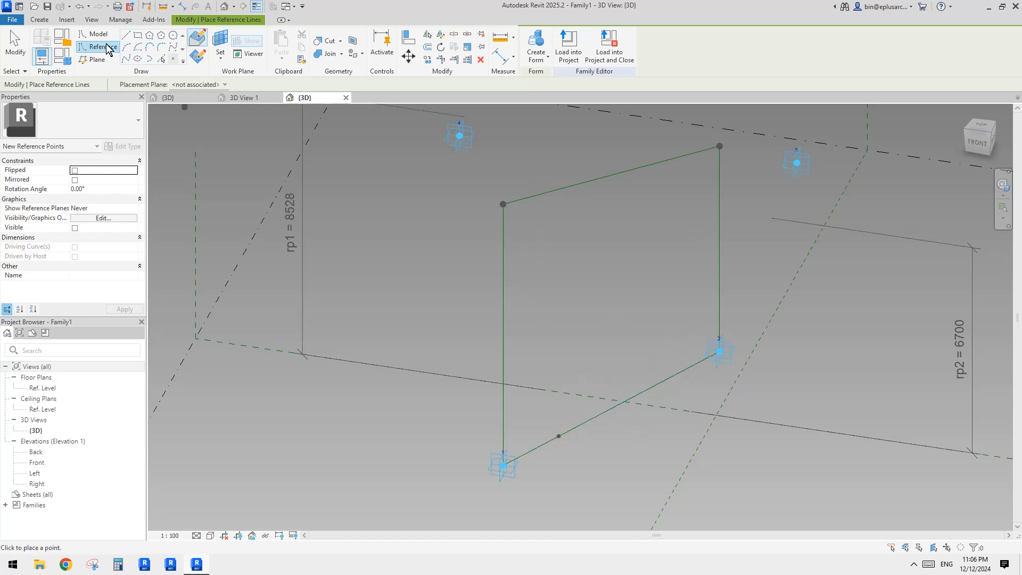
Step: Draw a reference-line rectangle about 320 by 120 on the work plane of the midpoint reference point
{"action": "left_click", "coordinate": [138, 36]}
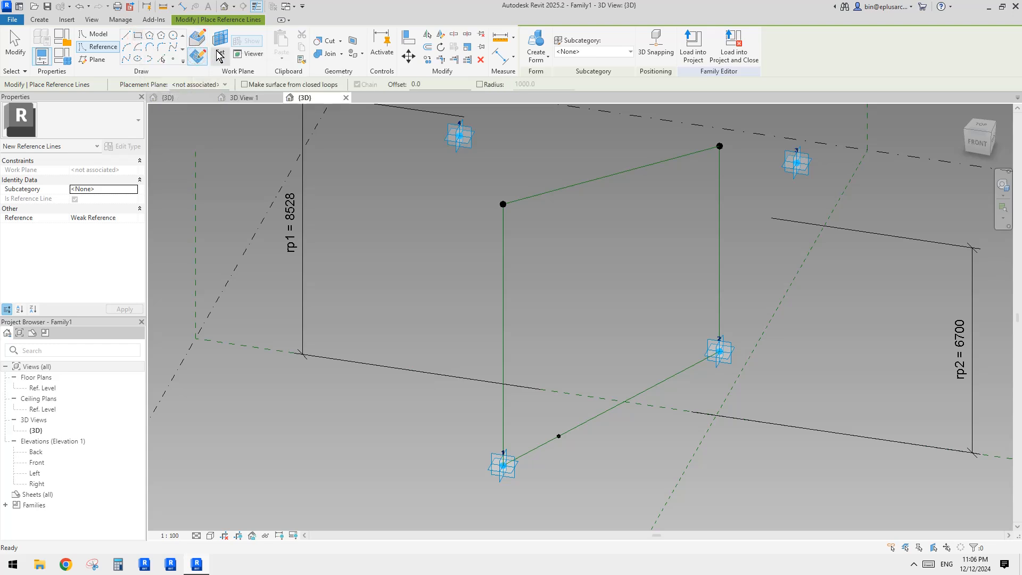
{"action": "left_click", "coordinate": [223, 46]}
{"action": "scroll", "coordinate": [554, 440], "scroll_direction": "up", "scroll_amount": 3}
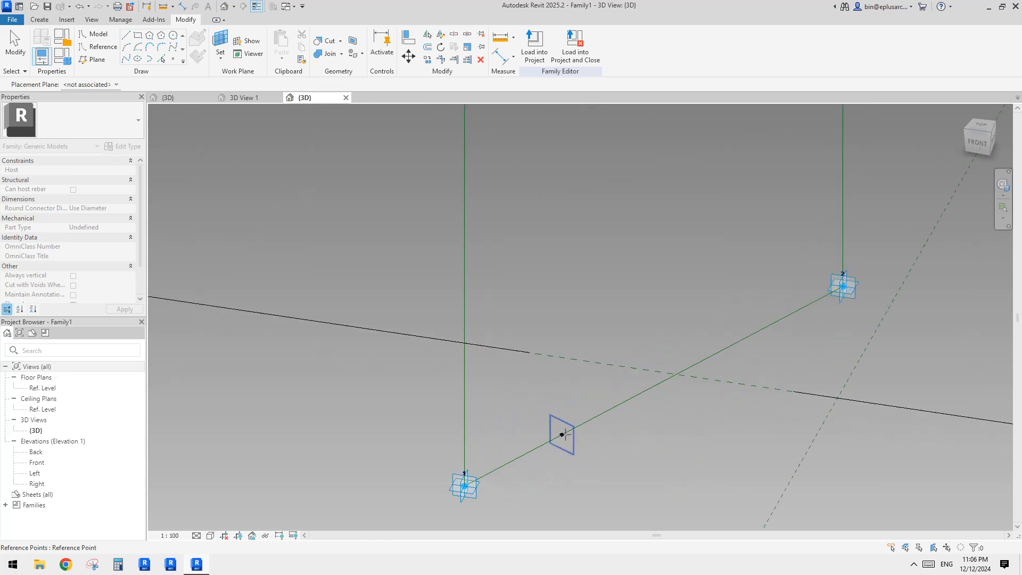
{"action": "left_click", "coordinate": [563, 435]}
{"action": "middle_click_drag", "start_coordinate": [563, 433], "coordinate": [660, 439], "text": "shift"}
{"action": "left_click", "coordinate": [630, 454]}
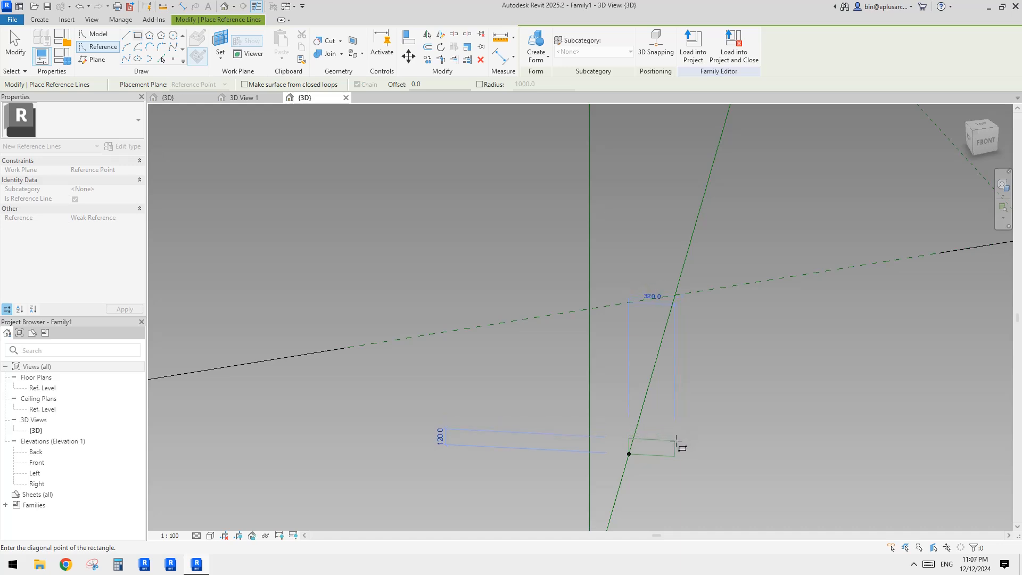
{"action": "left_click", "coordinate": [677, 438]}
{"action": "scroll", "coordinate": [677, 457], "scroll_direction": "up", "scroll_amount": 2}
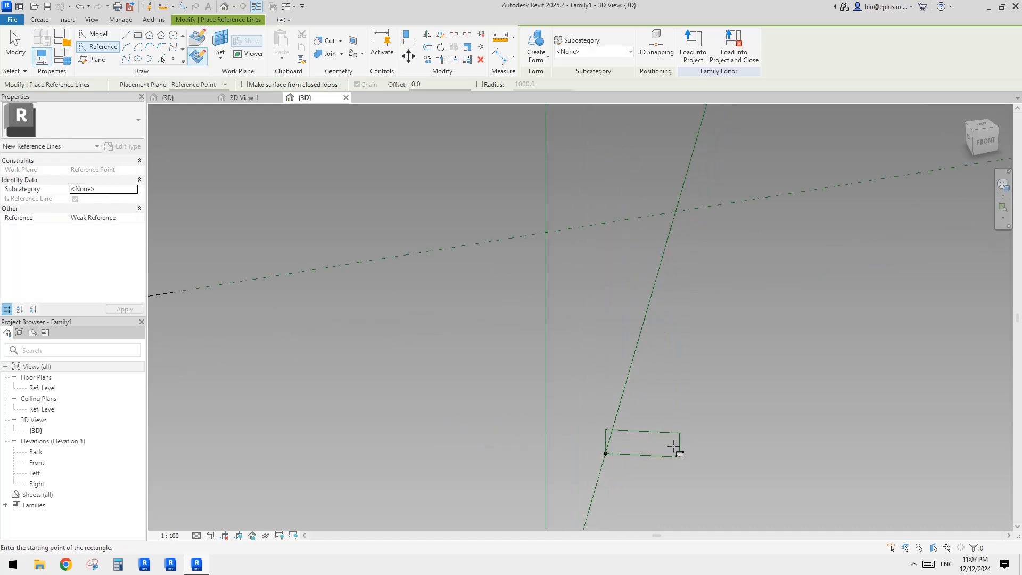
Step: Set the reference rectangle's edge lengths to 200 and 100
{"action": "key", "text": "Escape"}
{"action": "key", "text": "Tab"}
{"action": "left_click", "coordinate": [678, 445]}
{"action": "scroll", "coordinate": [681, 449], "scroll_direction": "up", "scroll_amount": 2}
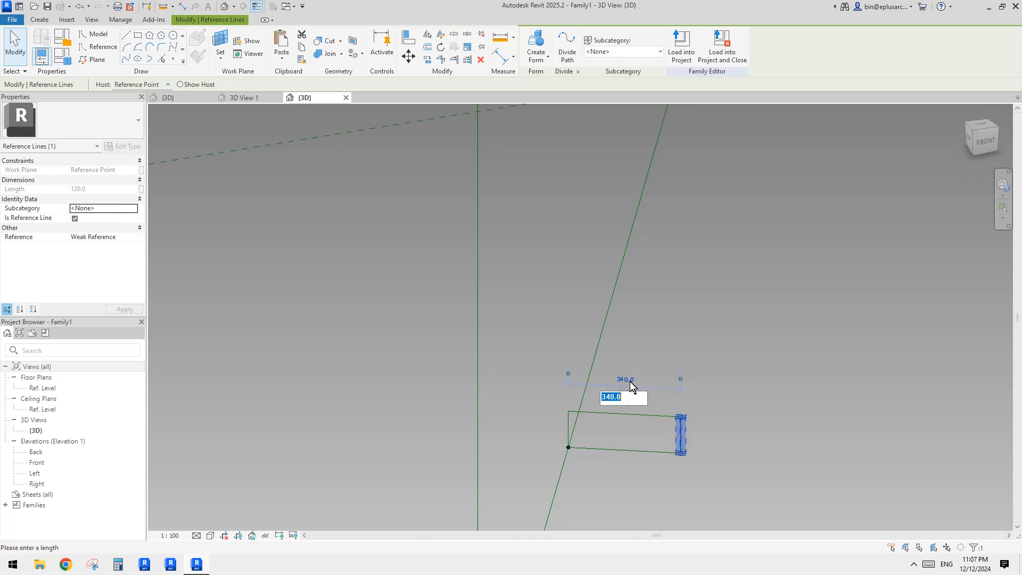
{"action": "type", "text": "200"}
{"action": "key", "text": "Return"}
{"action": "left_click", "coordinate": [715, 362]}
{"action": "left_click_drag", "start_coordinate": [538, 395], "coordinate": [691, 433]}
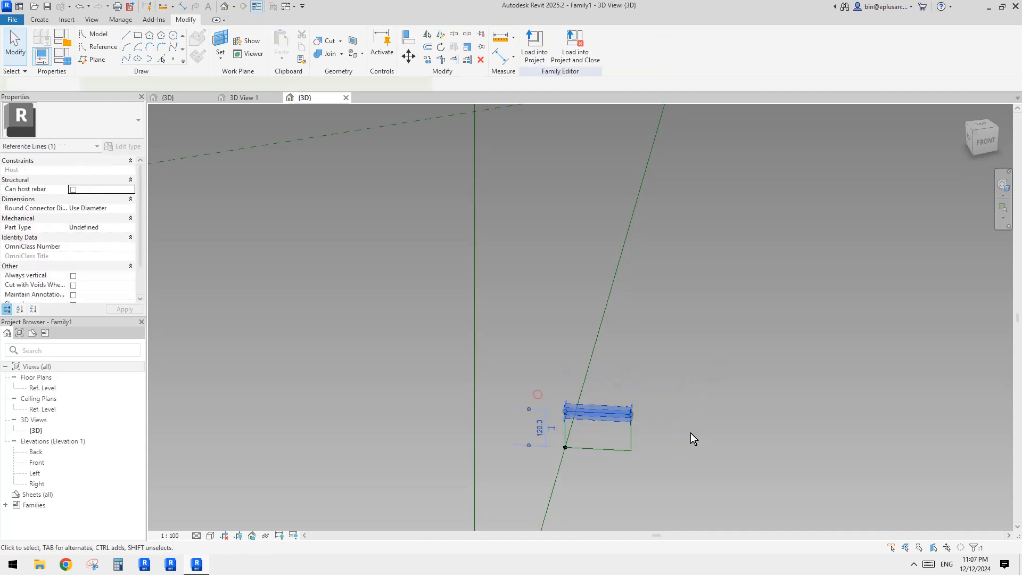
{"action": "type", "text": "100"}
{"action": "key", "text": "Return"}
{"action": "left_click", "coordinate": [712, 411]}
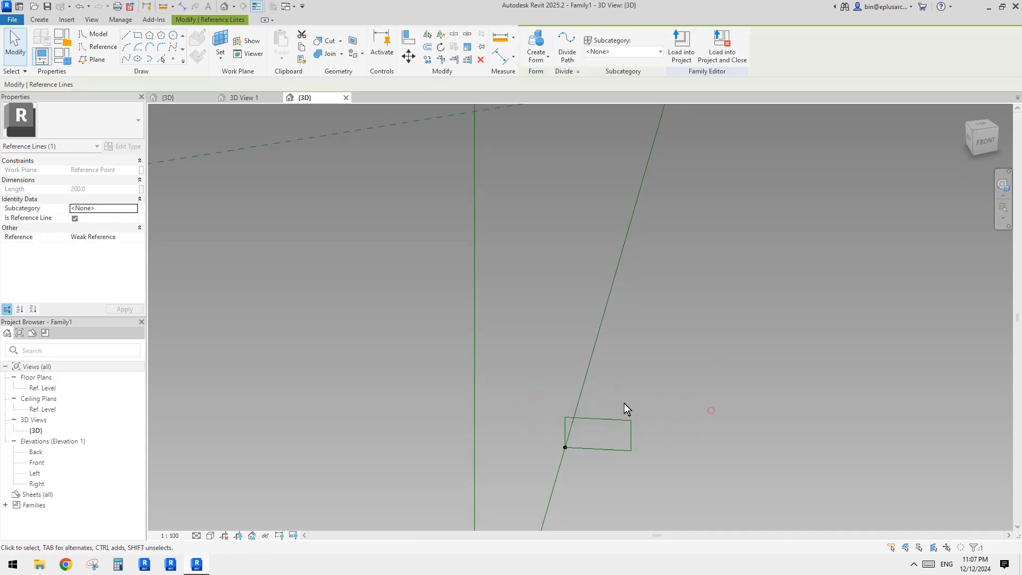
{"action": "scroll", "coordinate": [612, 424], "scroll_direction": "down", "scroll_amount": 1}
{"action": "key", "text": "Tab"}
{"action": "left_click", "coordinate": [616, 420]}
{"action": "key", "text": "m"}
{"action": "key", "text": "v"}
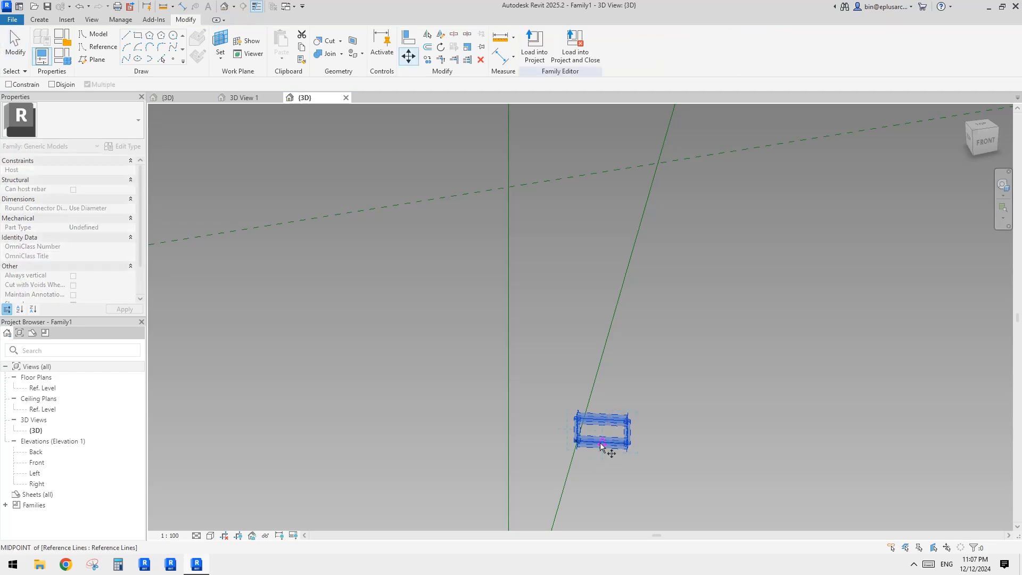
{"action": "key", "text": "Escape"}
Step: Select the rectangle profile together with the frame's reference lines and create a solid sweep form
{"action": "middle_click_drag", "start_coordinate": [570, 346], "coordinate": [501, 450], "text": "shift"}
{"action": "key", "text": "Tab"}
{"action": "left_click", "coordinate": [622, 421], "text": "ctrl"}
{"action": "scroll", "coordinate": [621, 421], "scroll_direction": "down", "scroll_amount": 1}
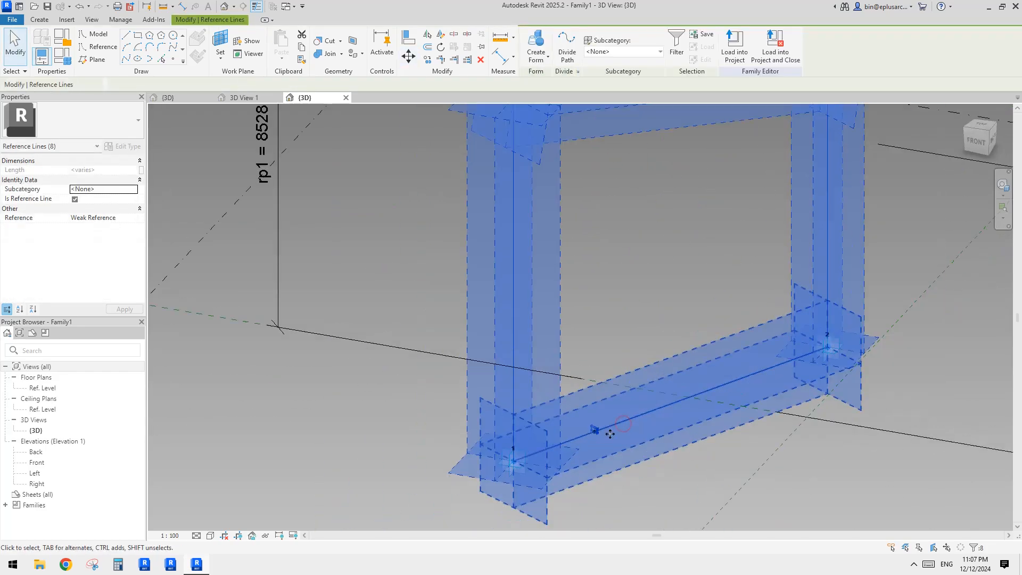
{"action": "middle_click_drag", "start_coordinate": [608, 434], "coordinate": [595, 466]}
{"action": "left_click", "coordinate": [538, 44]}
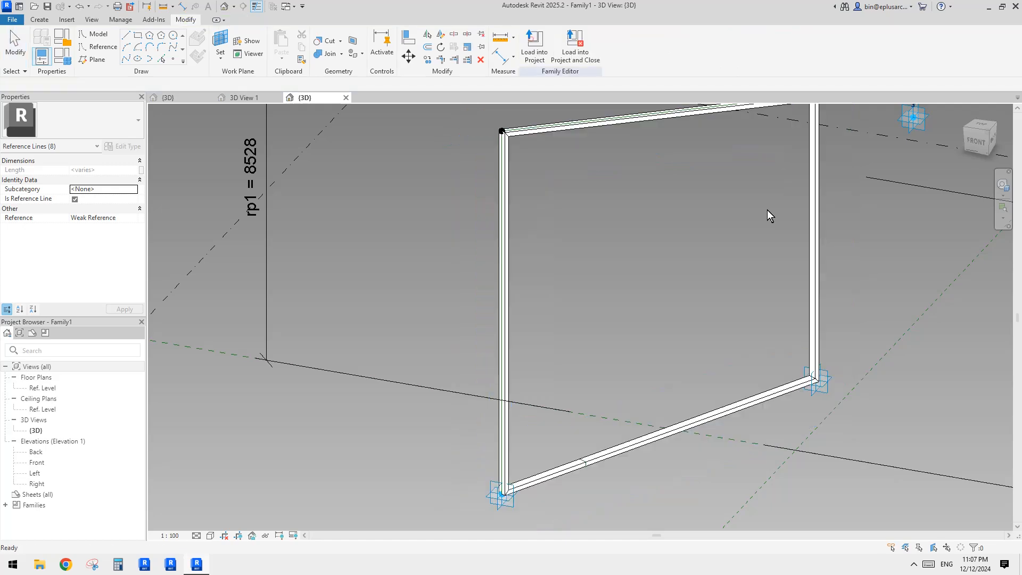
Step: Temporarily hide the swept frame form
{"action": "middle_click_drag", "start_coordinate": [910, 283], "coordinate": [890, 260]}
{"action": "scroll", "coordinate": [890, 260], "scroll_direction": "down", "scroll_amount": 1}
{"action": "middle_click_drag", "start_coordinate": [657, 188], "coordinate": [617, 195], "text": "shift"}
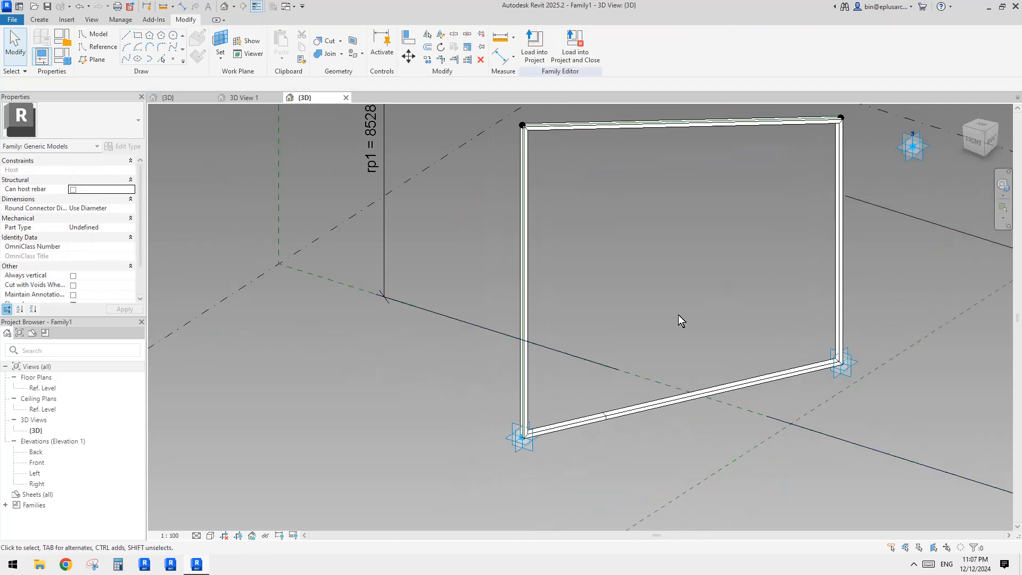
{"action": "scroll", "coordinate": [599, 421], "scroll_direction": "up", "scroll_amount": 6}
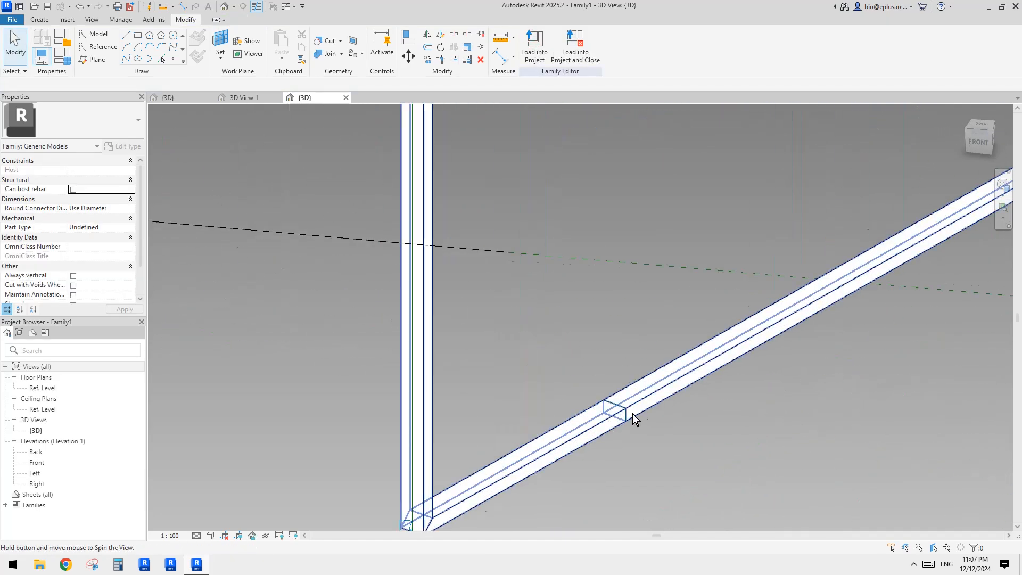
{"action": "scroll", "coordinate": [629, 407], "scroll_direction": "down", "scroll_amount": 3}
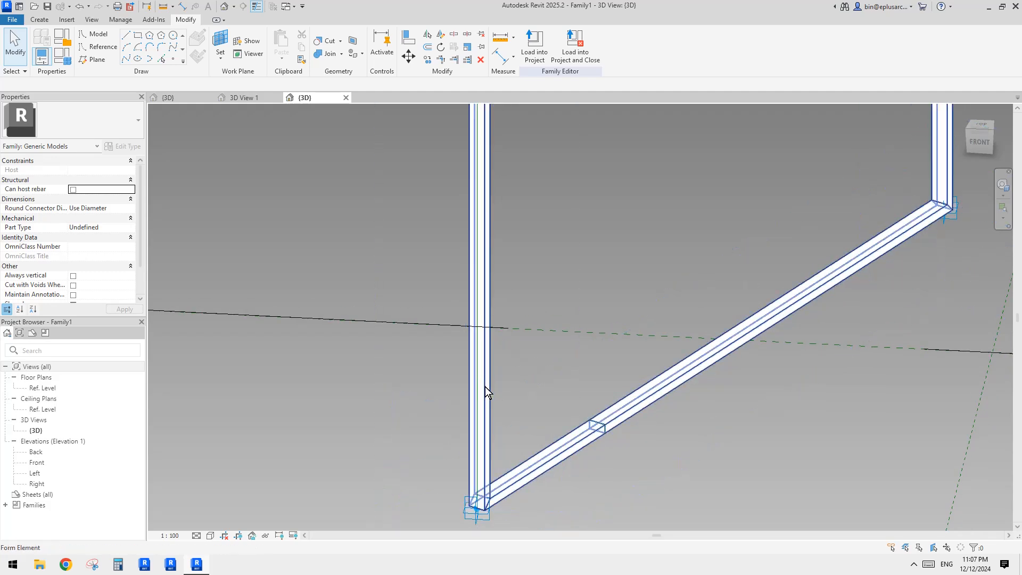
{"action": "scroll", "coordinate": [608, 372], "scroll_direction": "up", "scroll_amount": 5}
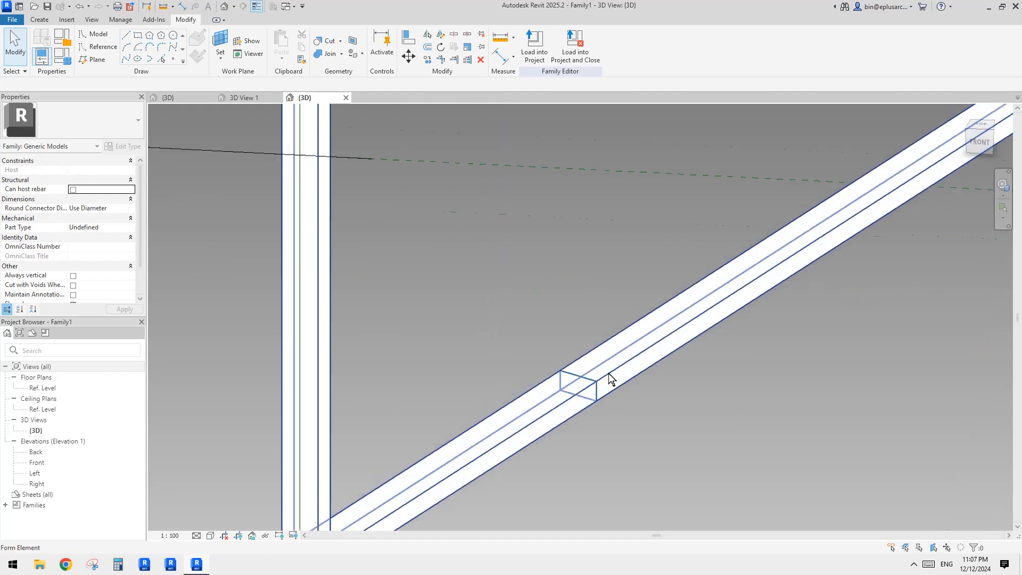
{"action": "left_click", "coordinate": [618, 363]}
{"action": "key", "text": "h"}
{"action": "key", "text": "h"}
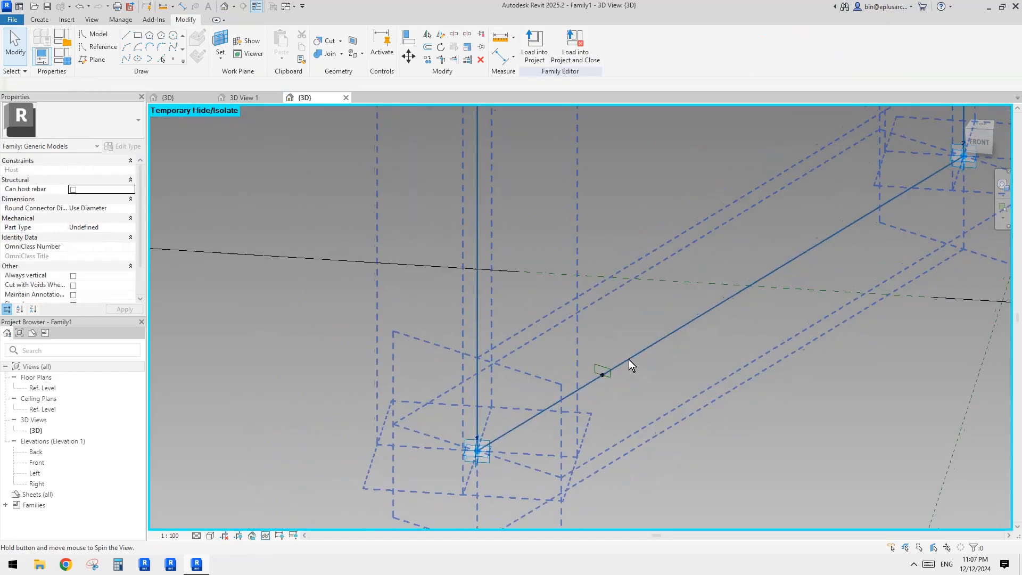
Step: Draw a second, upright reference rectangle on the midpoint reference point's work plane
{"action": "middle_click_drag", "start_coordinate": [624, 357], "coordinate": [791, 222], "text": "shift"}
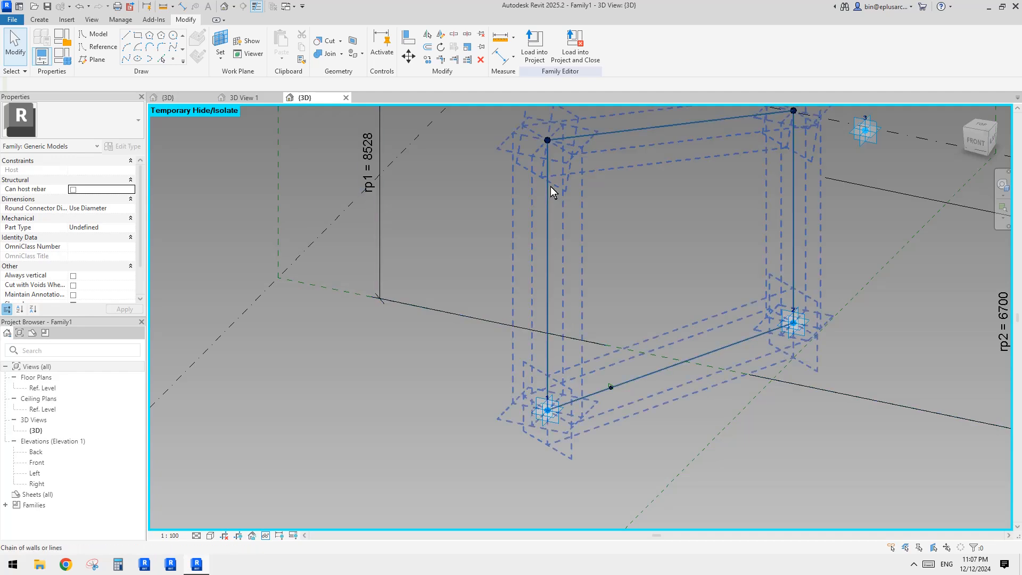
{"action": "scroll", "coordinate": [607, 391], "scroll_direction": "up", "scroll_amount": 5}
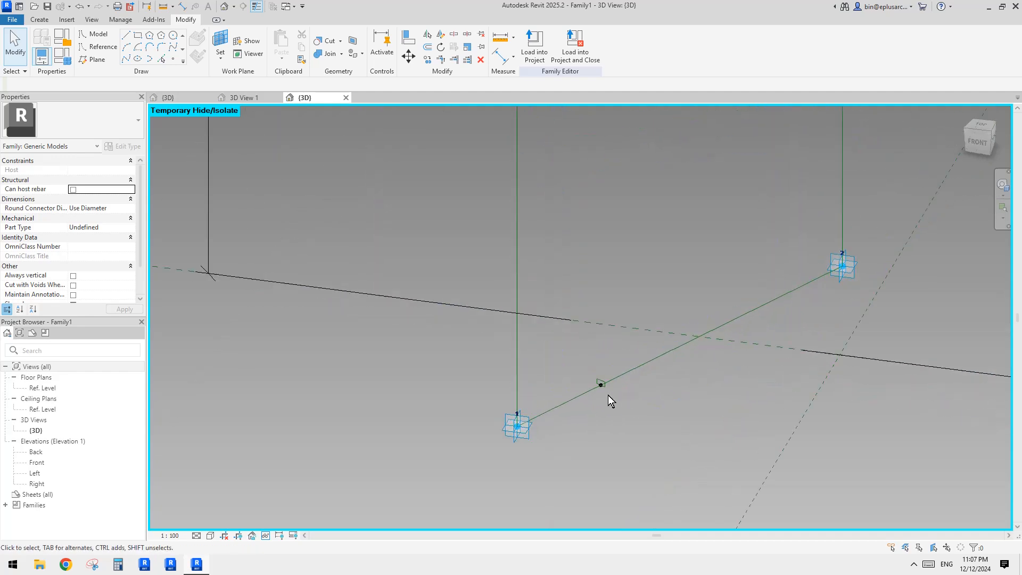
{"action": "scroll", "coordinate": [613, 384], "scroll_direction": "up", "scroll_amount": 3}
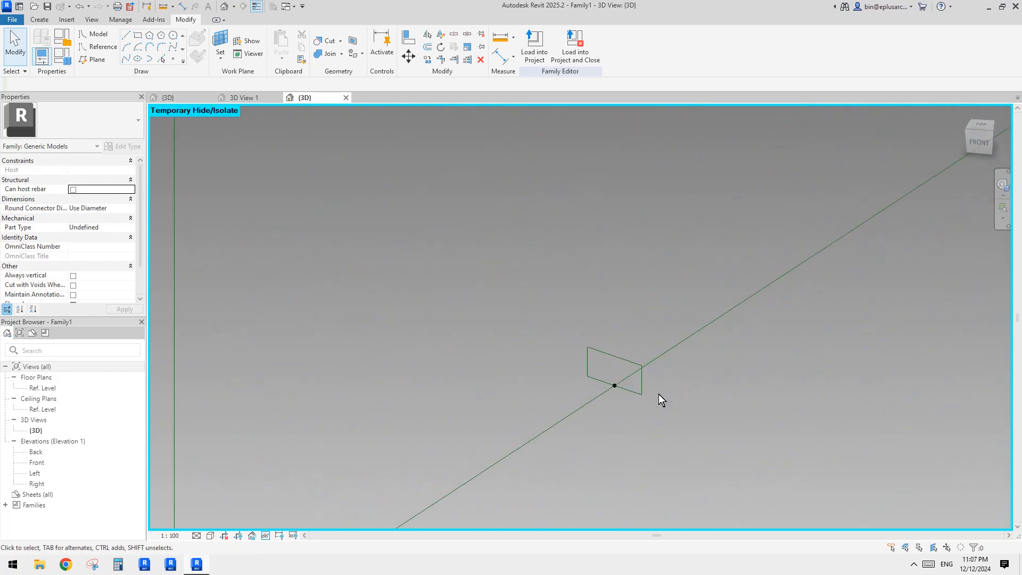
{"action": "middle_click_drag", "start_coordinate": [500, 308], "coordinate": [554, 316]}
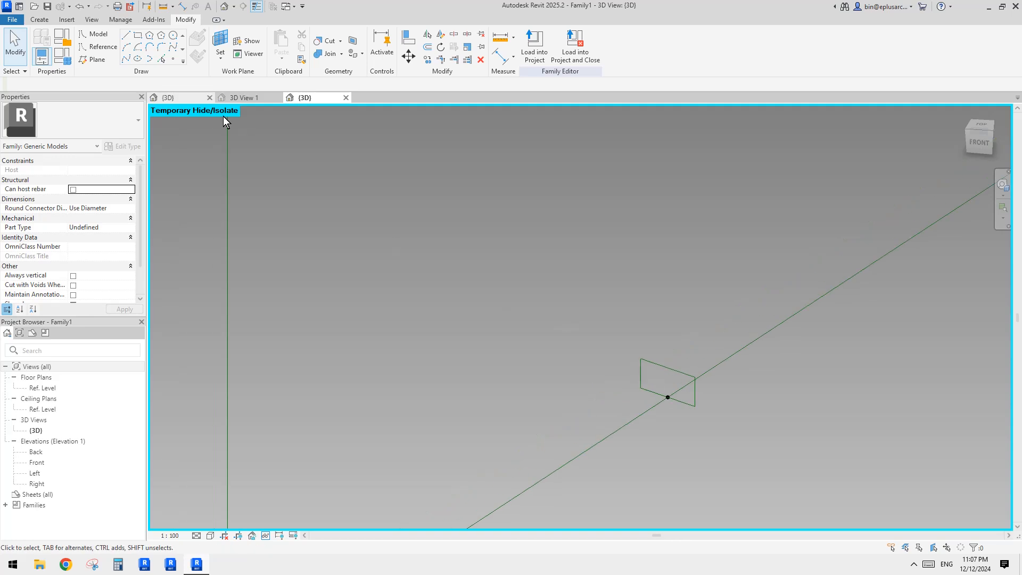
{"action": "left_click", "coordinate": [102, 48]}
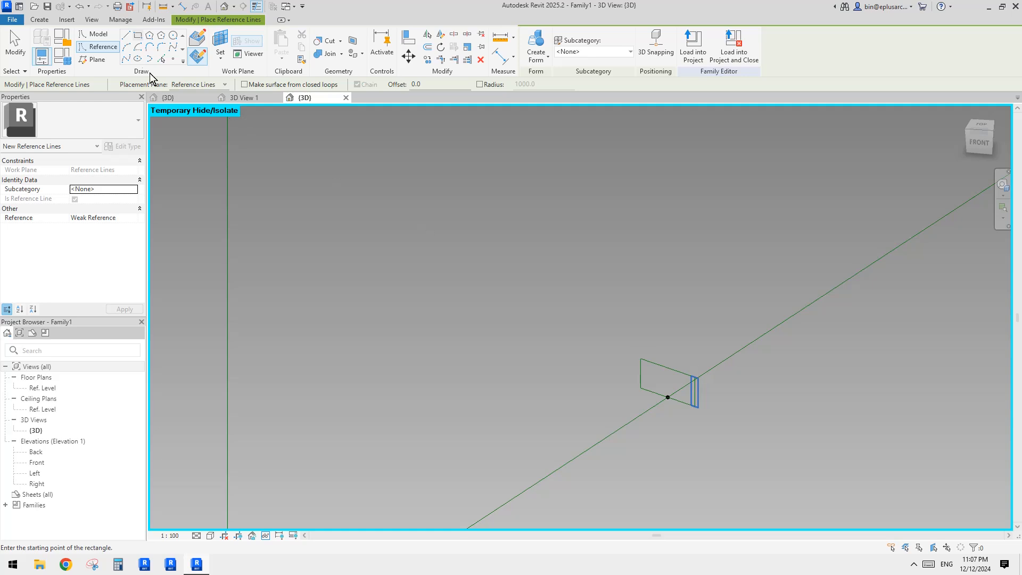
{"action": "left_click", "coordinate": [138, 36]}
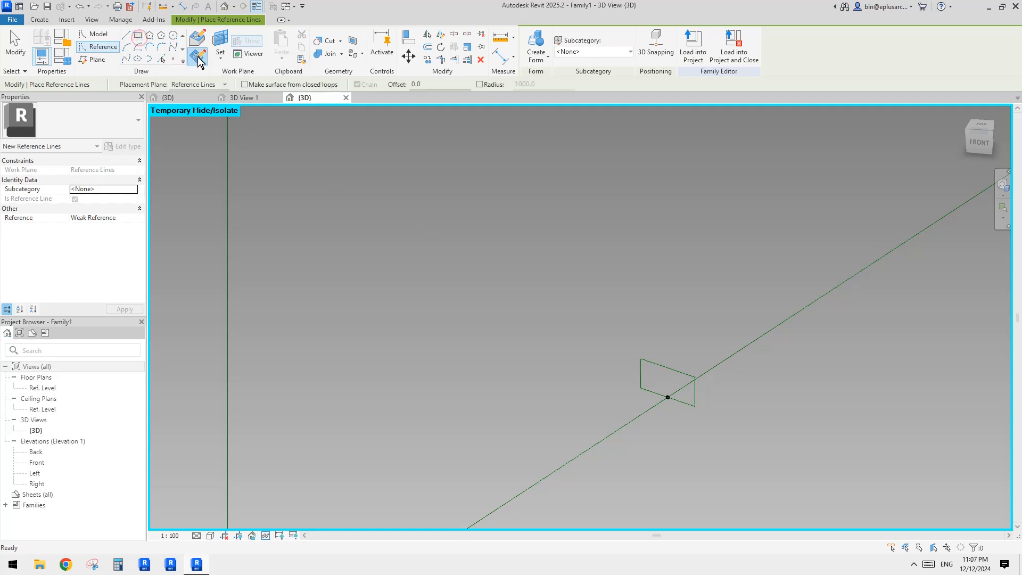
{"action": "left_click", "coordinate": [218, 47]}
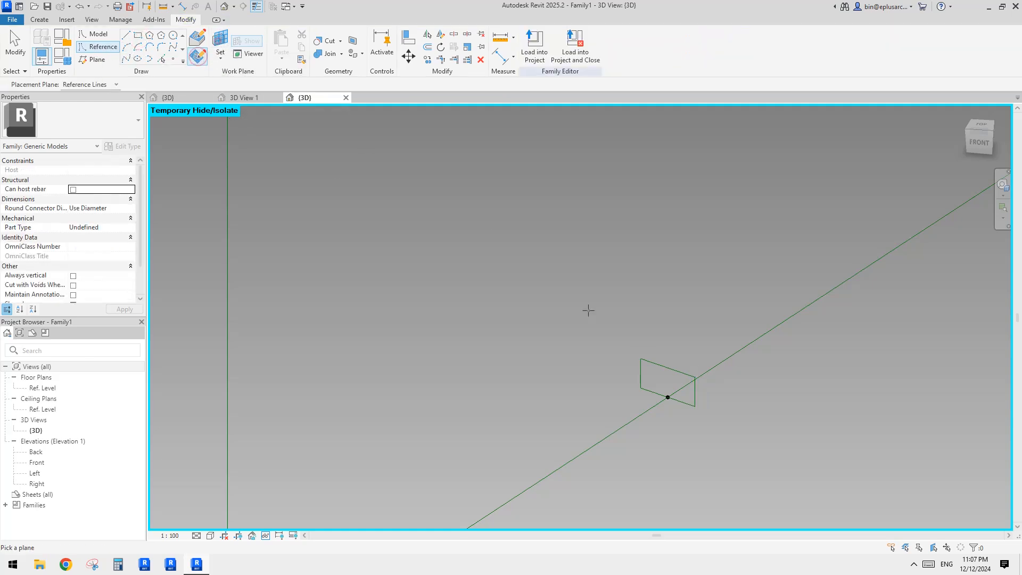
{"action": "left_click", "coordinate": [668, 396]}
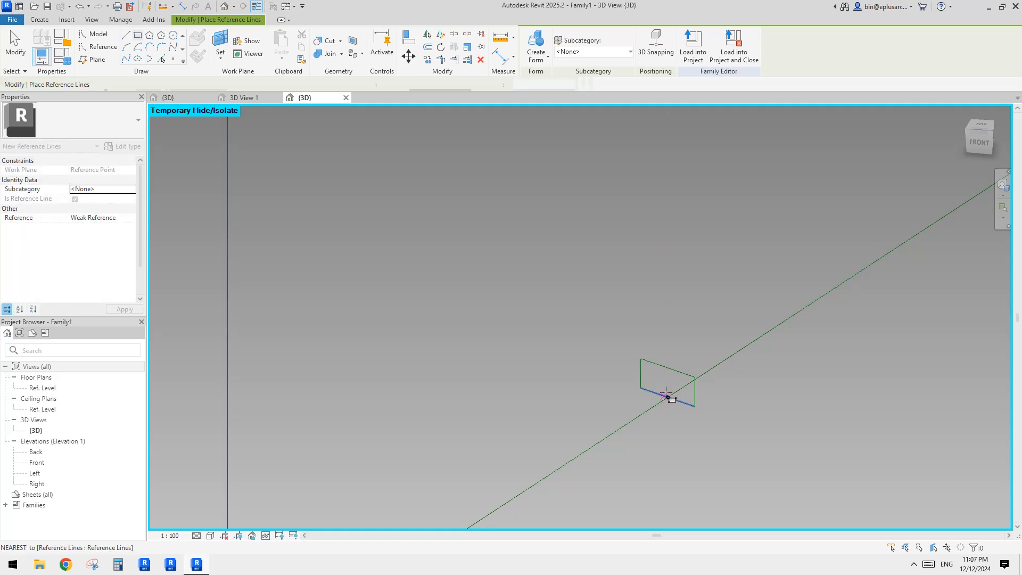
{"action": "scroll", "coordinate": [663, 366], "scroll_direction": "up", "scroll_amount": 2}
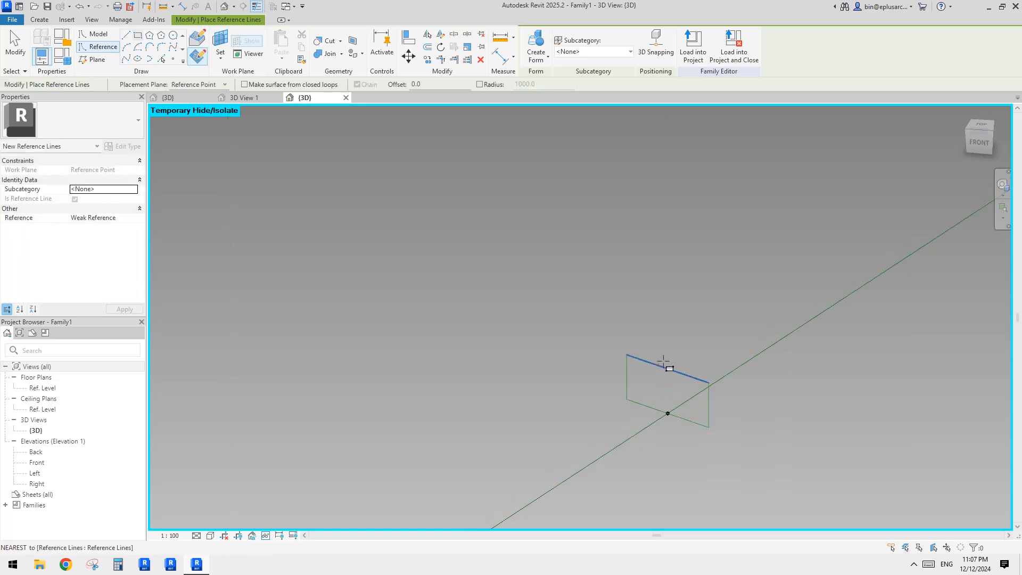
{"action": "left_click", "coordinate": [675, 308]}
{"action": "scroll", "coordinate": [688, 365], "scroll_direction": "up", "scroll_amount": 1}
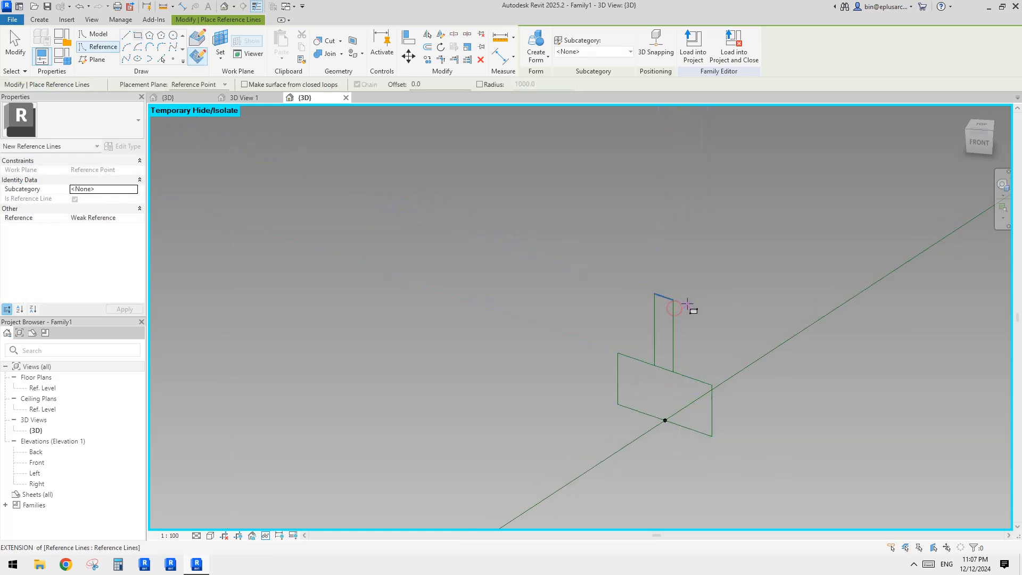
Step: Set the second rectangle's width to 24
{"action": "key", "text": "Escape"}
{"action": "key", "text": "Tab"}
{"action": "left_click", "coordinate": [673, 318]}
{"action": "scroll", "coordinate": [665, 383], "scroll_direction": "up", "scroll_amount": 2}
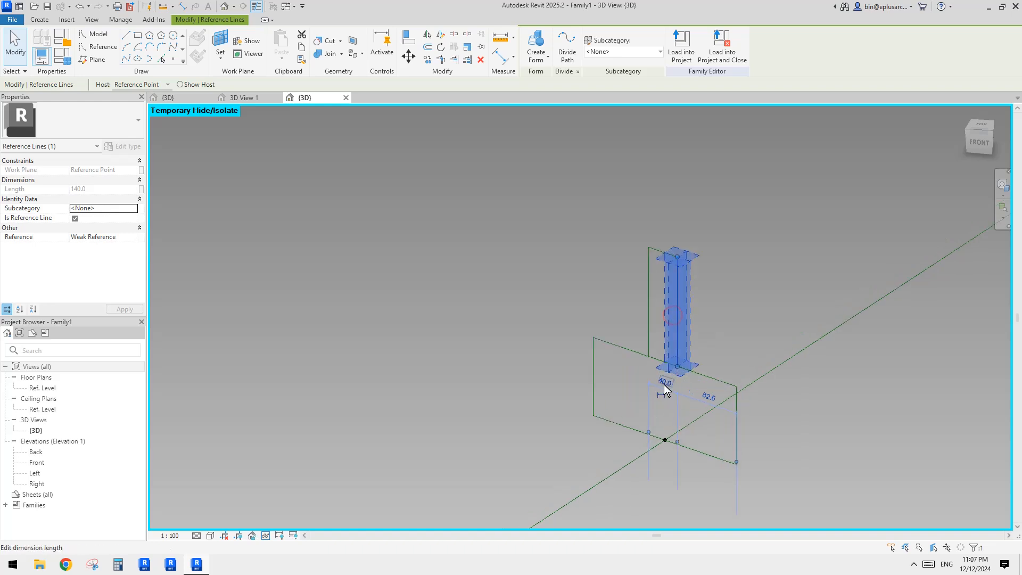
{"action": "left_click", "coordinate": [651, 378]}
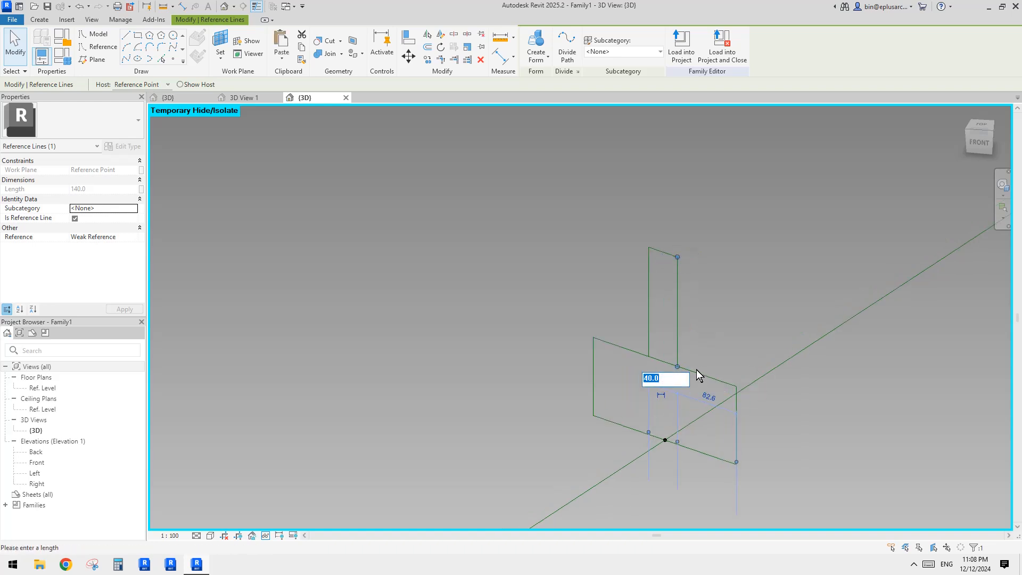
{"action": "type", "text": "24"}
{"action": "key", "text": "Return"}
{"action": "left_click", "coordinate": [709, 346]}
Step: Move the second rectangle across the reference point's plane using a midpoint snap
{"action": "key", "text": "Tab"}
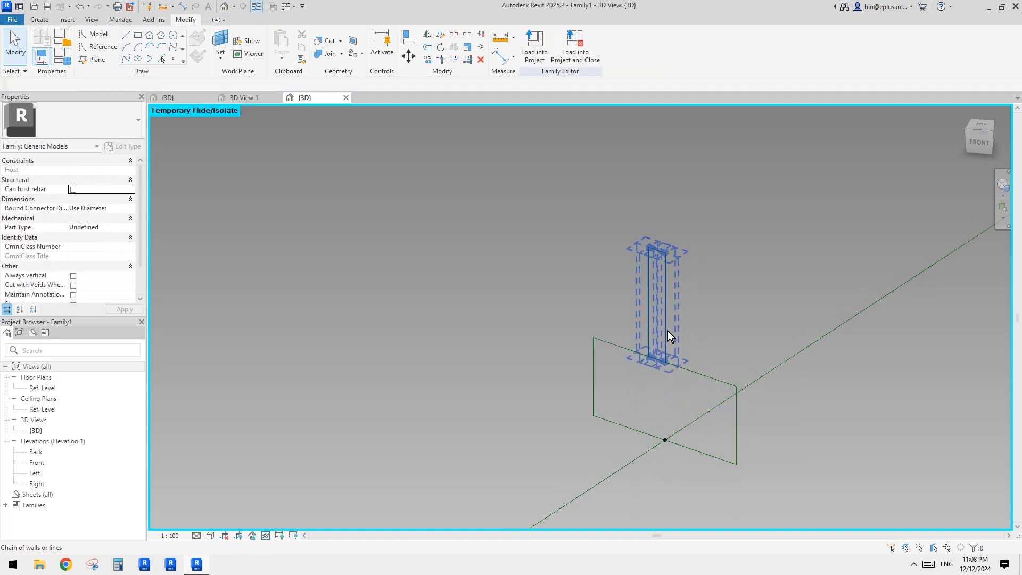
{"action": "left_click", "coordinate": [668, 330]}
{"action": "scroll", "coordinate": [663, 358], "scroll_direction": "up", "scroll_amount": 1}
{"action": "key", "text": "m"}
{"action": "key", "text": "v"}
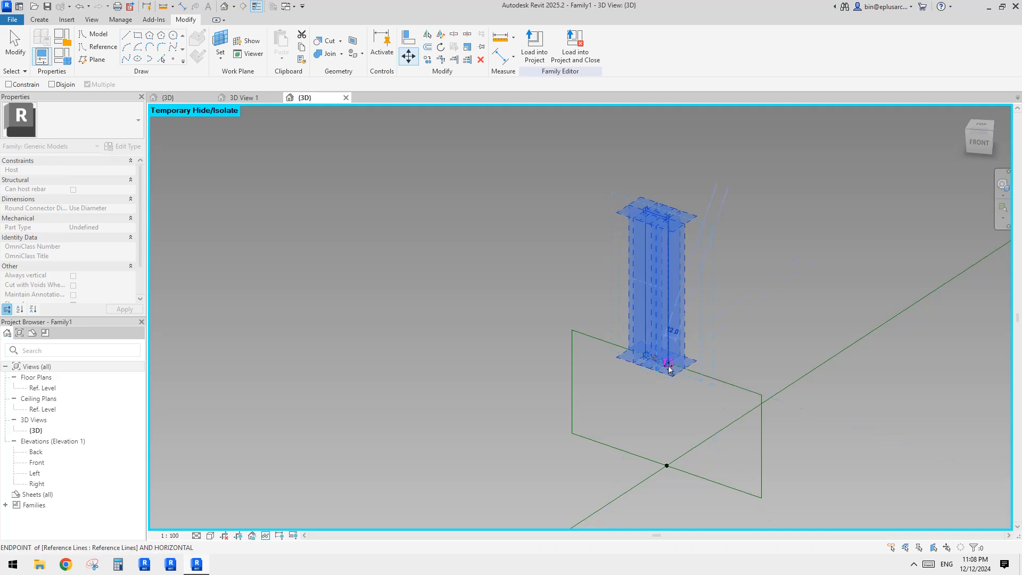
{"action": "left_click", "coordinate": [742, 390]}
{"action": "left_click", "coordinate": [686, 417]}
Step: Select the second rectangle with the frame's reference lines and create another solid sweep form
{"action": "scroll", "coordinate": [702, 358], "scroll_direction": "down", "scroll_amount": 1}
{"action": "middle_click_drag", "start_coordinate": [713, 342], "coordinate": [713, 321]}
{"action": "key", "text": "Tab"}
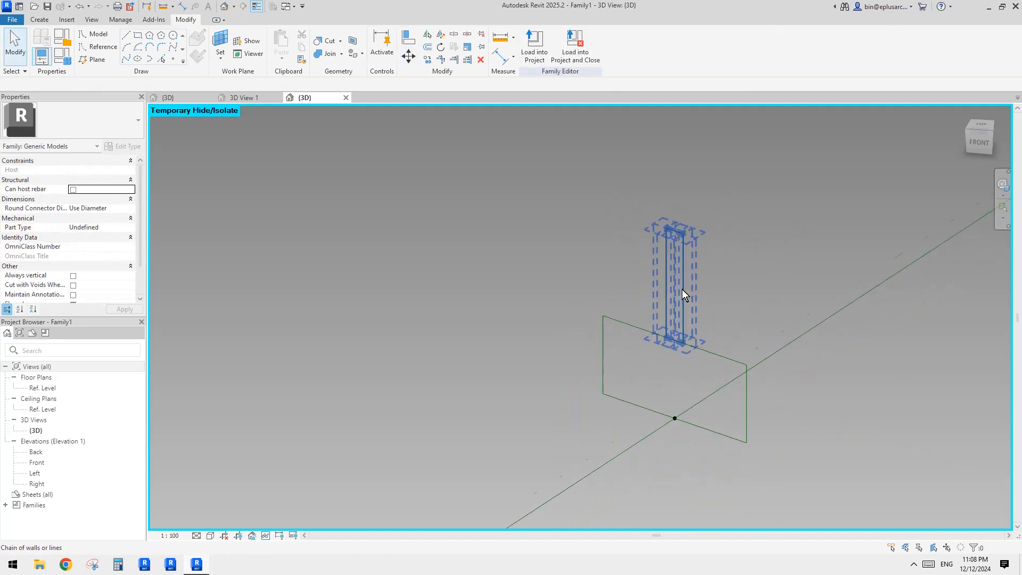
{"action": "scroll", "coordinate": [671, 290], "scroll_direction": "down", "scroll_amount": 3}
{"action": "key", "text": "Tab"}
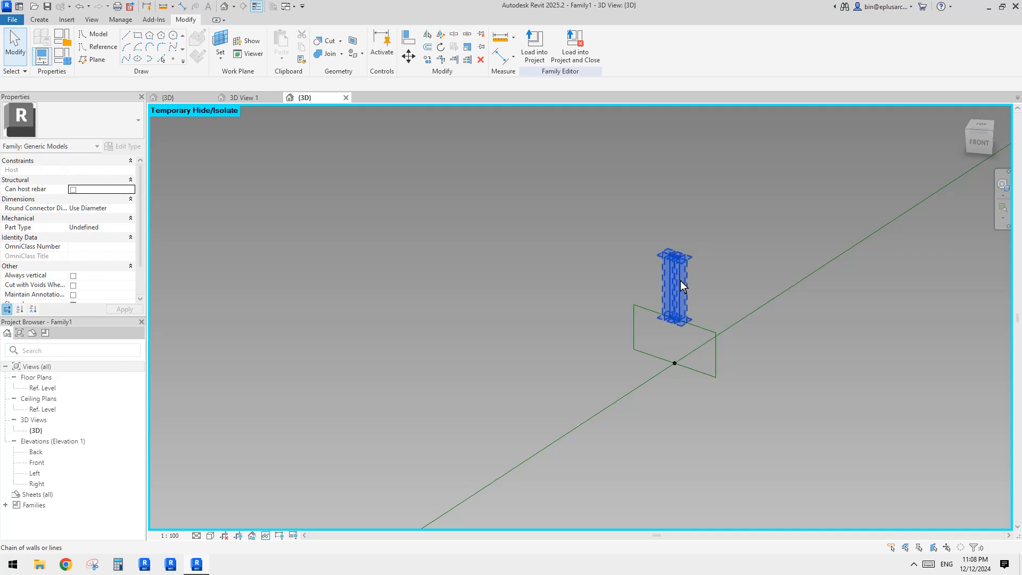
{"action": "left_click", "coordinate": [680, 280]}
{"action": "left_click", "coordinate": [759, 309], "text": "ctrl"}
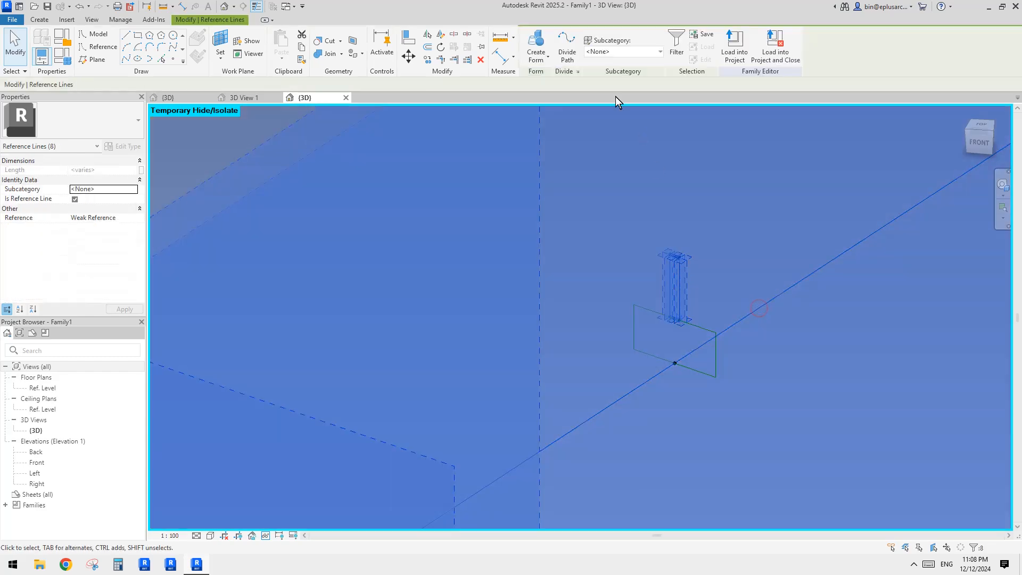
{"action": "scroll", "coordinate": [641, 311], "scroll_direction": "up", "scroll_amount": 5}
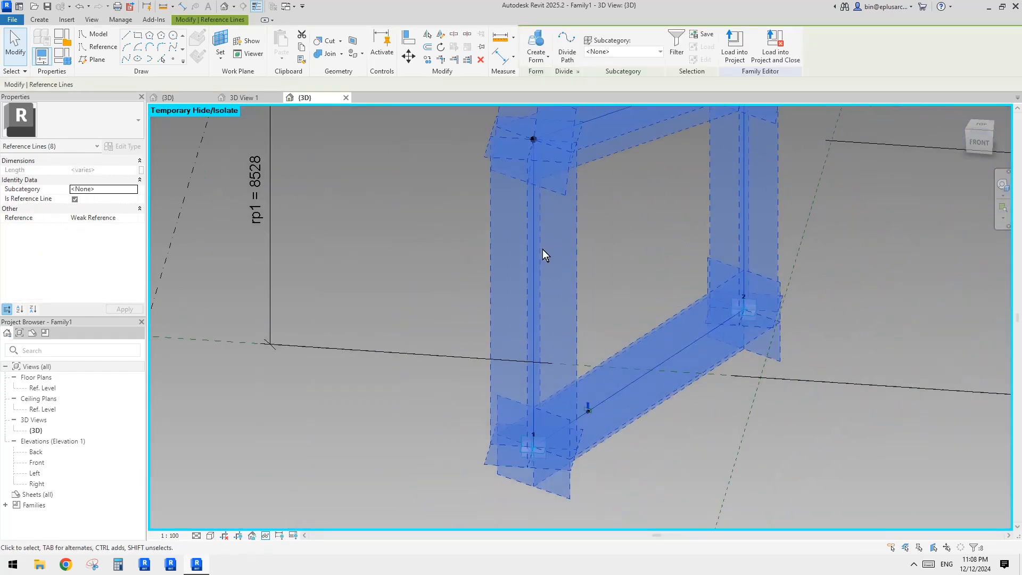
{"action": "left_click", "coordinate": [535, 37]}
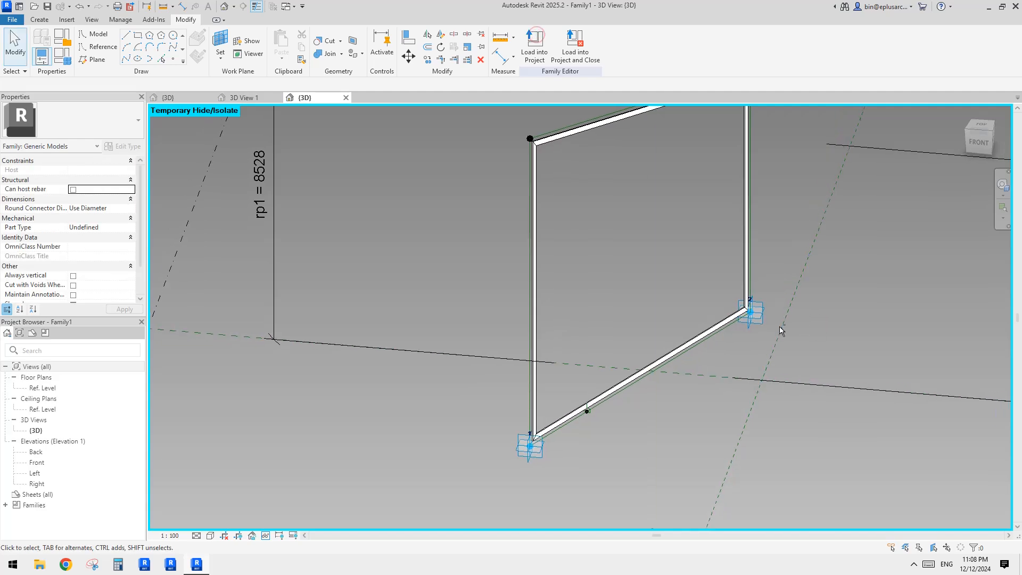
Step: Select the second swept frame form and set its material to Glass
{"action": "middle_click_drag", "start_coordinate": [641, 327], "coordinate": [560, 336], "text": "shift"}
{"action": "middle_click_drag", "start_coordinate": [544, 381], "coordinate": [650, 308], "text": "shift"}
{"action": "scroll", "coordinate": [604, 408], "scroll_direction": "up", "scroll_amount": 7}
{"action": "left_click", "coordinate": [650, 308]}
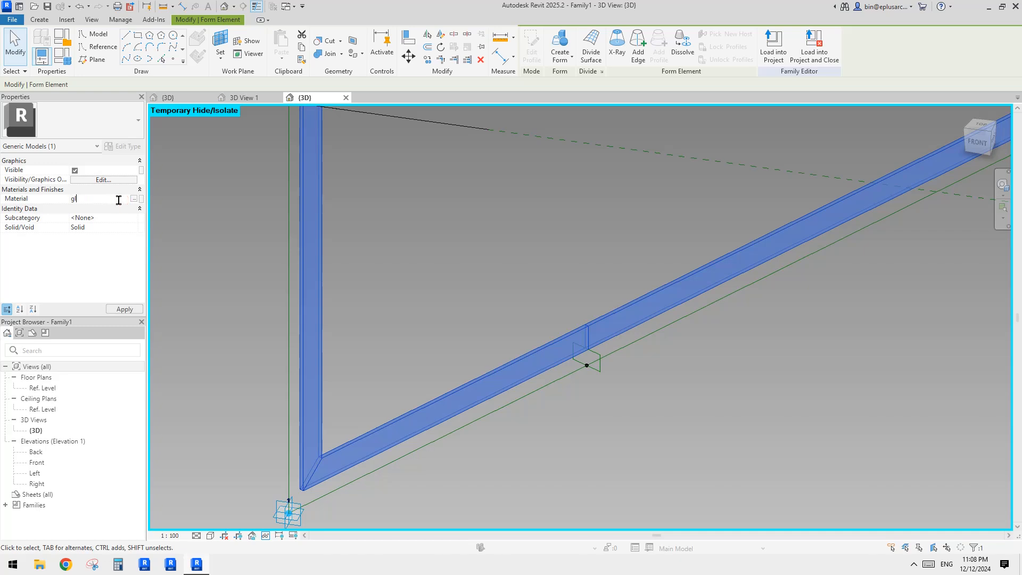
{"action": "left_click", "coordinate": [573, 251]}
{"action": "scroll", "coordinate": [575, 266], "scroll_direction": "down", "scroll_amount": 2}
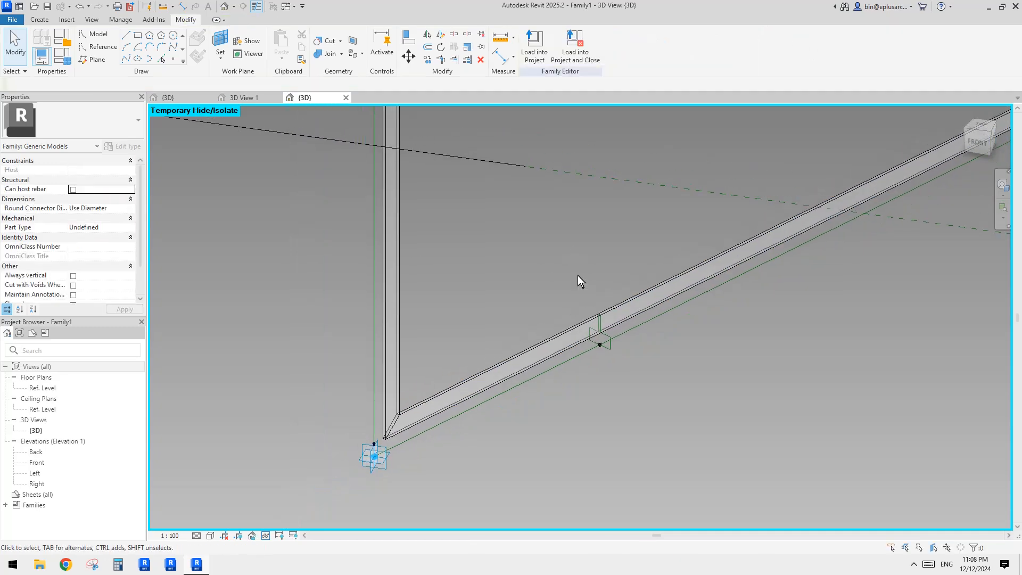
Step: Restore the temporarily hidden elements, select the frame's inner edges and create a surface form filling the panel opening
{"action": "key", "text": "h"}
{"action": "key", "text": "r"}
{"action": "scroll", "coordinate": [480, 343], "scroll_direction": "down", "scroll_amount": 2}
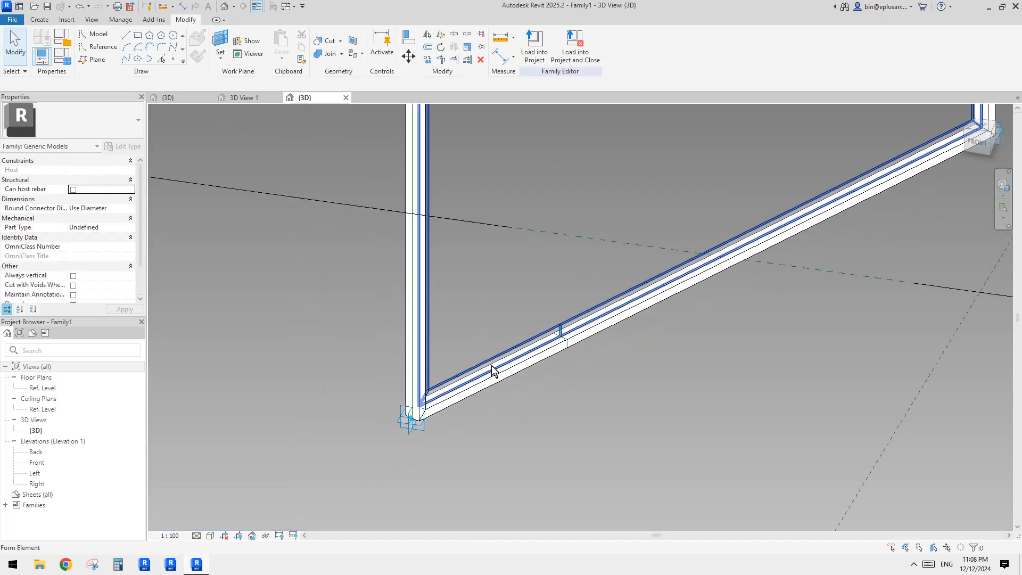
{"action": "key", "text": "Tab"}
{"action": "middle_click_drag", "start_coordinate": [561, 343], "coordinate": [365, 381], "text": "shift"}
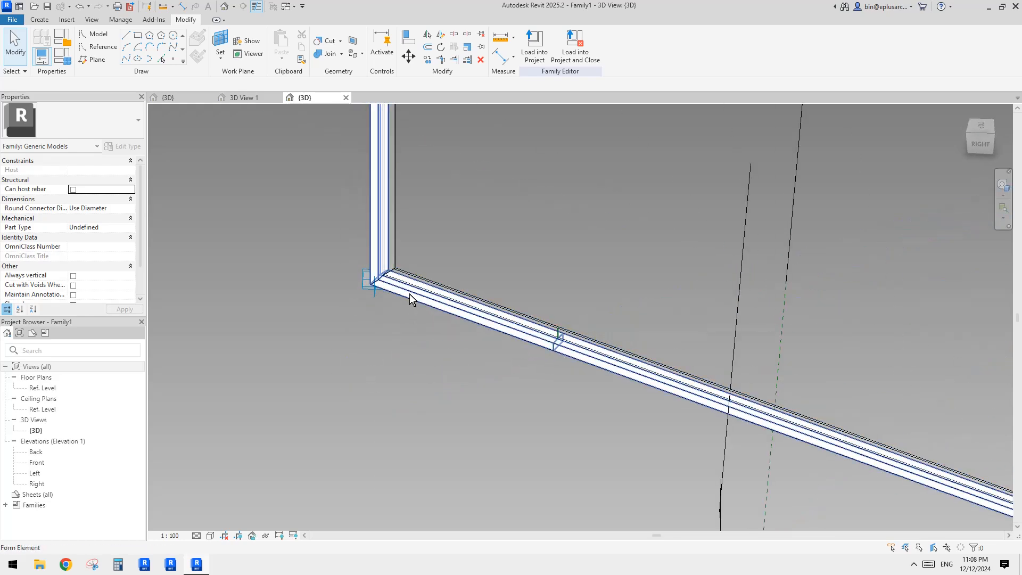
{"action": "middle_click_drag", "start_coordinate": [586, 262], "coordinate": [544, 280]}
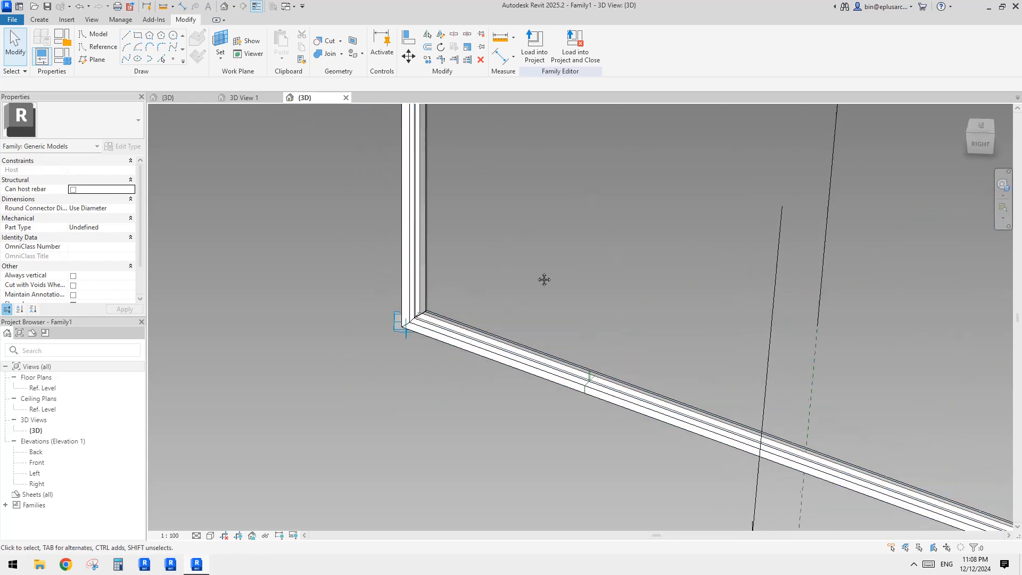
{"action": "scroll", "coordinate": [451, 313], "scroll_direction": "up", "scroll_amount": 5}
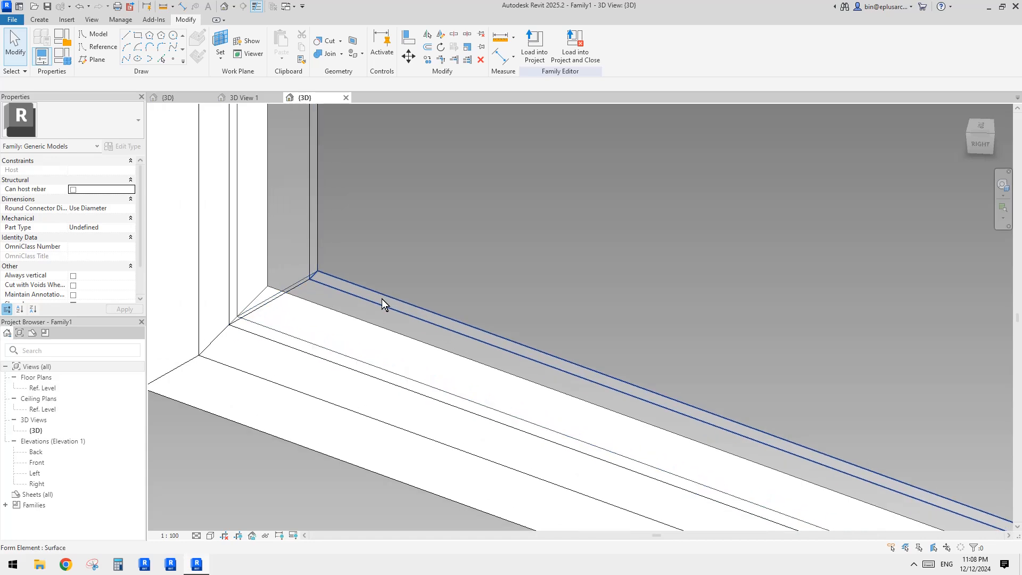
{"action": "left_click", "coordinate": [382, 300]}
{"action": "scroll", "coordinate": [382, 290], "scroll_direction": "down", "scroll_amount": 5}
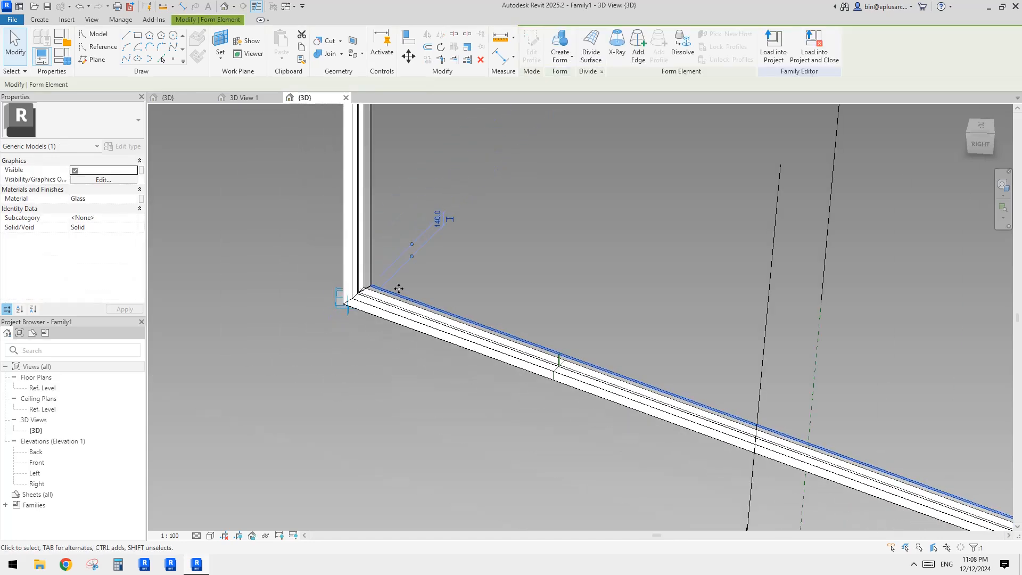
{"action": "scroll", "coordinate": [547, 298], "scroll_direction": "down", "scroll_amount": 1}
{"action": "middle_click_drag", "start_coordinate": [526, 228], "coordinate": [582, 240]}
{"action": "scroll", "coordinate": [552, 360], "scroll_direction": "up", "scroll_amount": 2}
{"action": "scroll", "coordinate": [458, 409], "scroll_direction": "up", "scroll_amount": 3}
{"action": "scroll", "coordinate": [453, 404], "scroll_direction": "up", "scroll_amount": 1}
{"action": "middle_click_drag", "start_coordinate": [452, 404], "coordinate": [441, 327], "text": "shift"}
{"action": "middle_click_drag", "start_coordinate": [538, 526], "coordinate": [567, 269]}
{"action": "scroll", "coordinate": [467, 325], "scroll_direction": "up", "scroll_amount": 5}
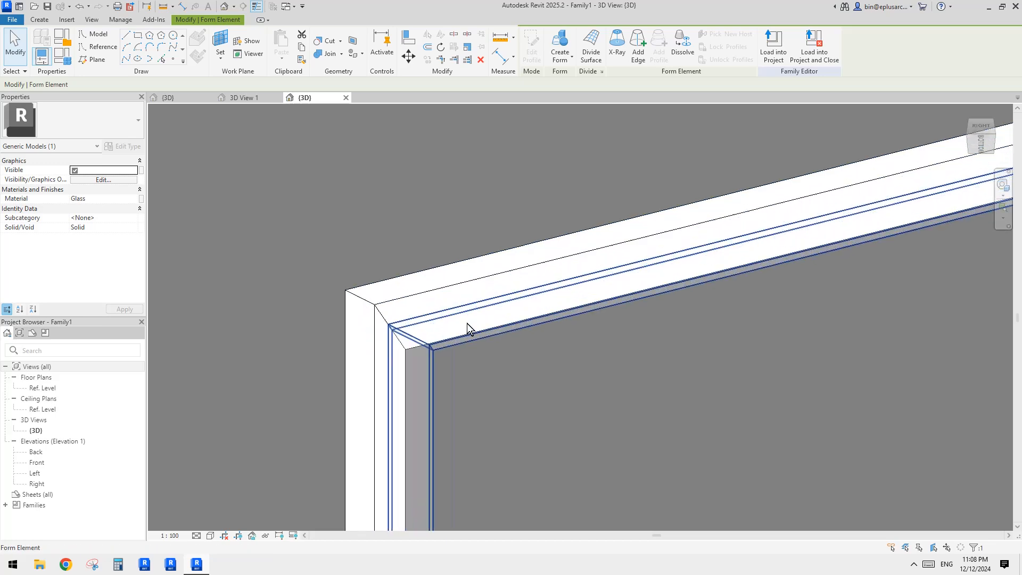
{"action": "scroll", "coordinate": [435, 359], "scroll_direction": "up", "scroll_amount": 1}
{"action": "left_click", "coordinate": [437, 357]}
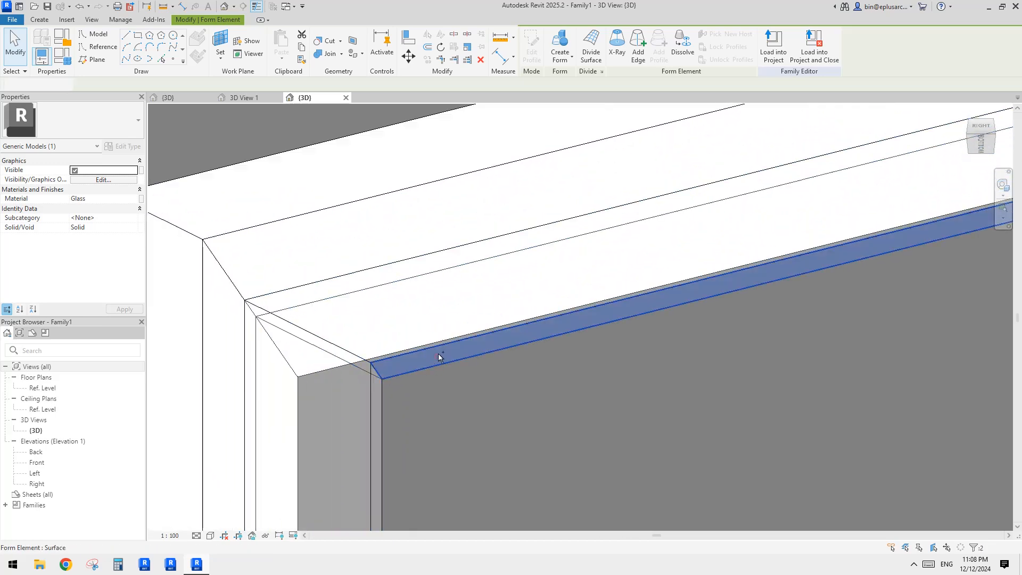
{"action": "left_click", "coordinate": [559, 52]}
{"action": "scroll", "coordinate": [541, 320], "scroll_direction": "down", "scroll_amount": 7}
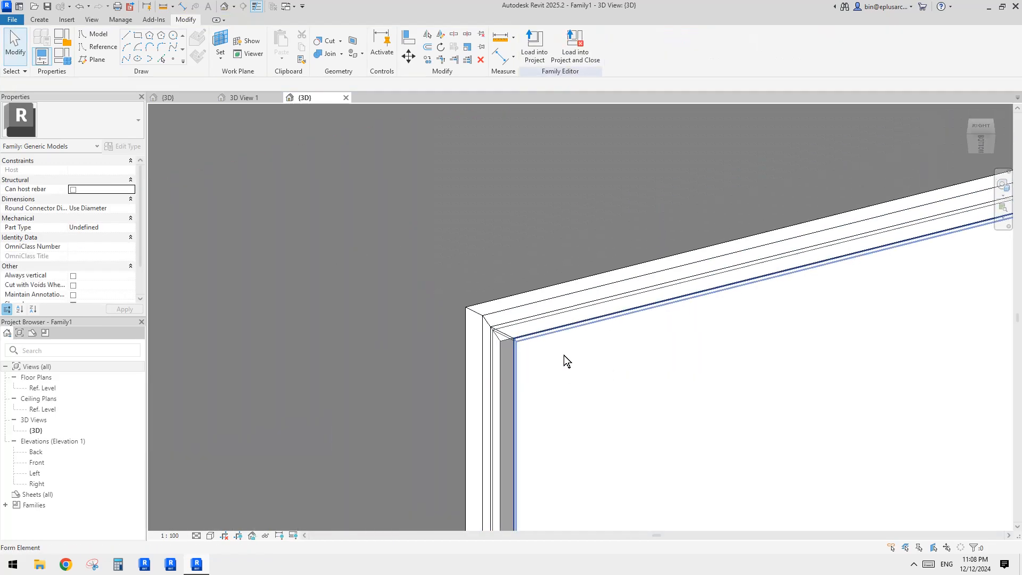
Step: Select the new panel surface and assign it the Glass material
{"action": "middle_click_drag", "start_coordinate": [575, 334], "coordinate": [529, 244]}
{"action": "left_click", "coordinate": [529, 242]}
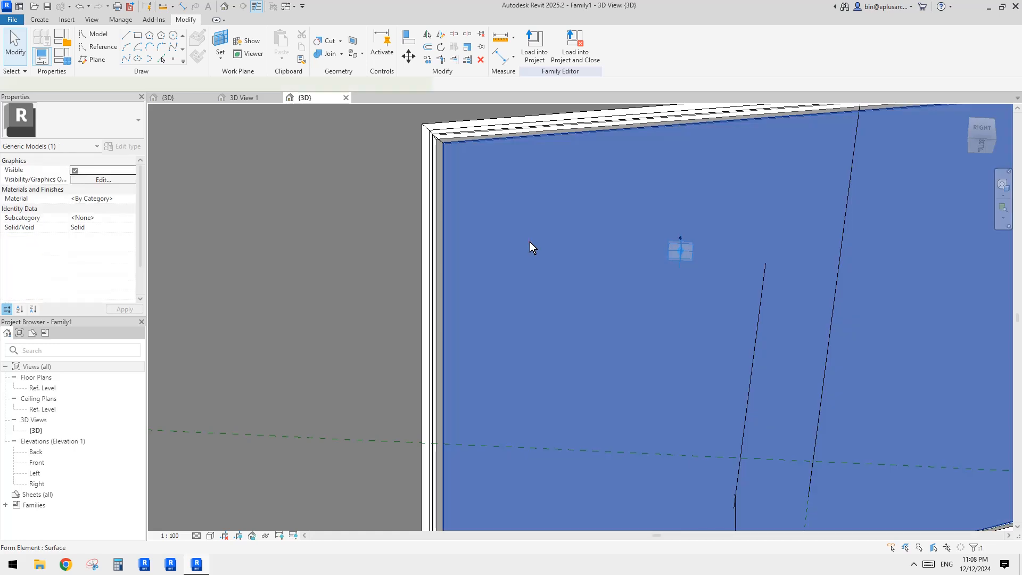
{"action": "key", "text": "Escape"}
{"action": "left_click", "coordinate": [522, 228]}
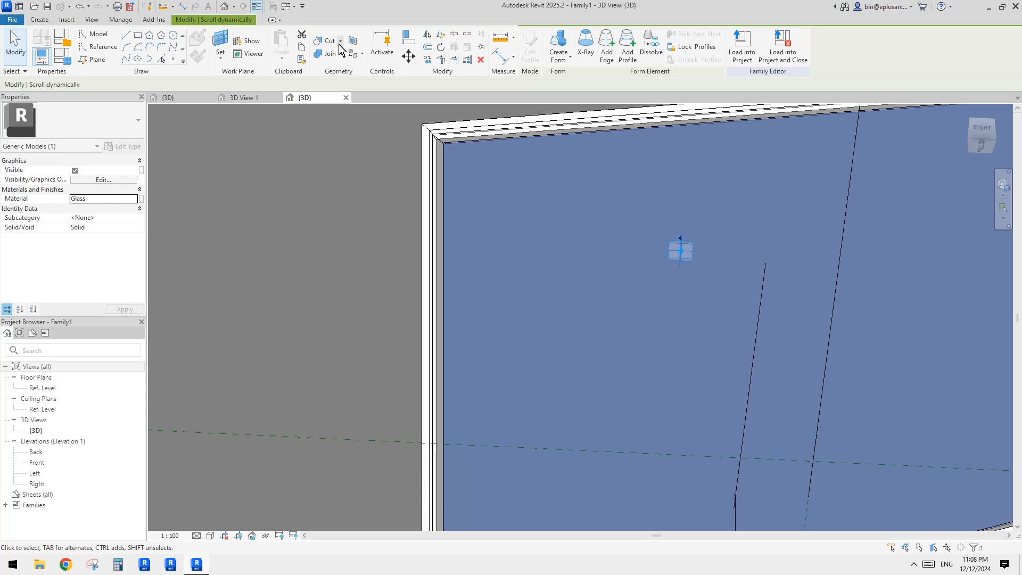
Step: Join the glass panel geometry with the frame
{"action": "scroll", "coordinate": [418, 125], "scroll_direction": "down", "scroll_amount": 3}
{"action": "left_click", "coordinate": [412, 146]}
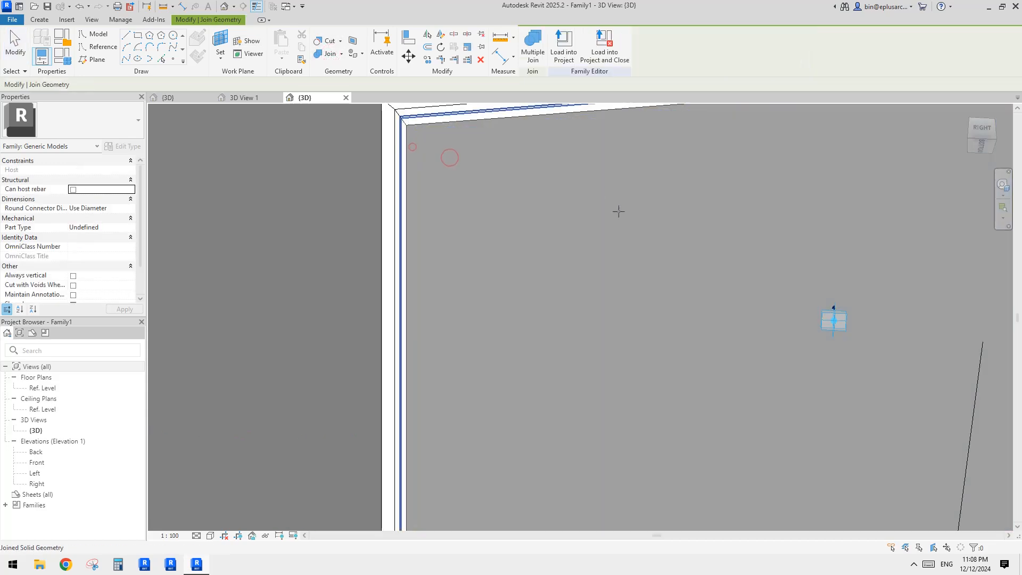
{"action": "middle_click_drag", "start_coordinate": [581, 270], "coordinate": [729, 379], "text": "shift"}
Step: Drag adaptive points 1, 2 and 3 to new positions to flex the frame and panel
{"action": "left_click", "coordinate": [778, 379]}
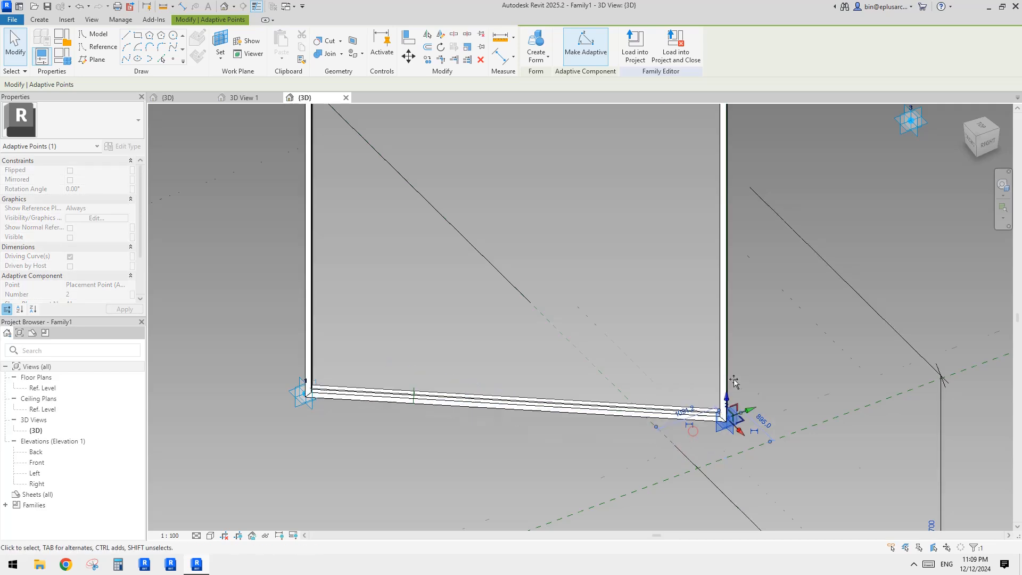
{"action": "scroll", "coordinate": [736, 387], "scroll_direction": "down", "scroll_amount": 2}
{"action": "middle_click_drag", "start_coordinate": [602, 403], "coordinate": [650, 395], "text": "shift"}
{"action": "left_click", "coordinate": [481, 472]}
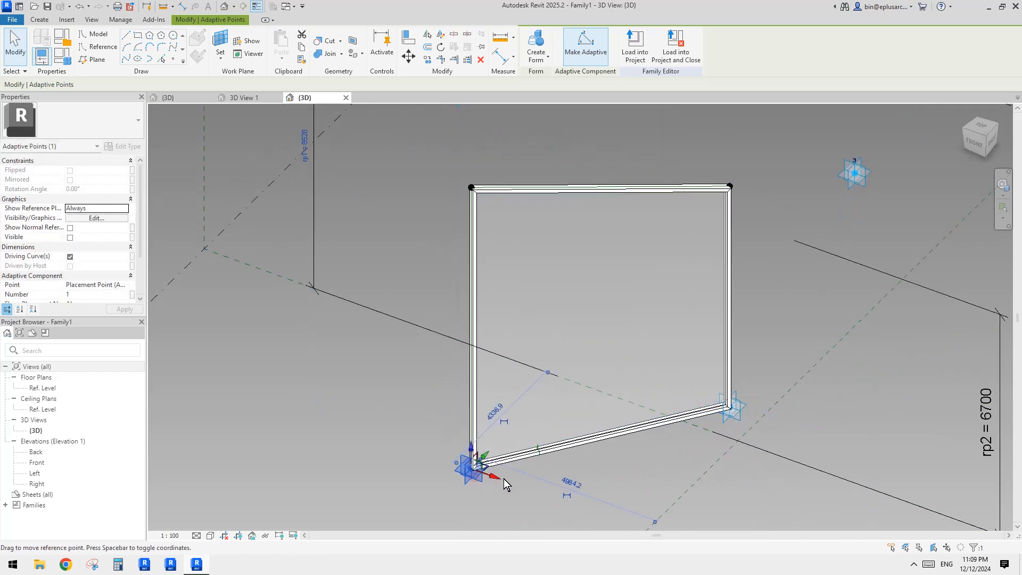
{"action": "left_click_drag", "start_coordinate": [493, 478], "coordinate": [568, 496]}
{"action": "middle_click_drag", "start_coordinate": [691, 459], "coordinate": [636, 450], "text": "shift"}
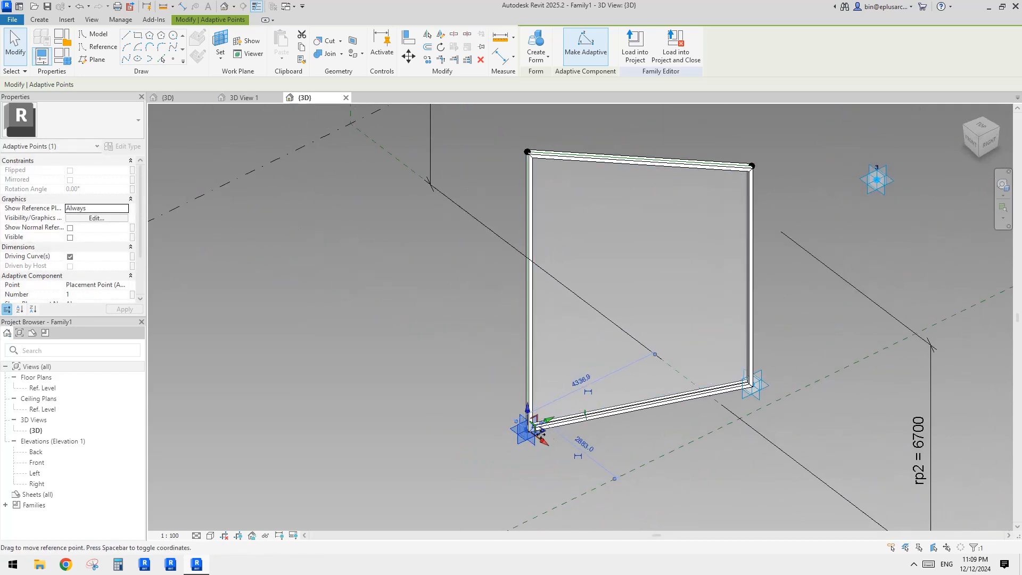
{"action": "middle_click_drag", "start_coordinate": [577, 417], "coordinate": [533, 438], "text": "shift"}
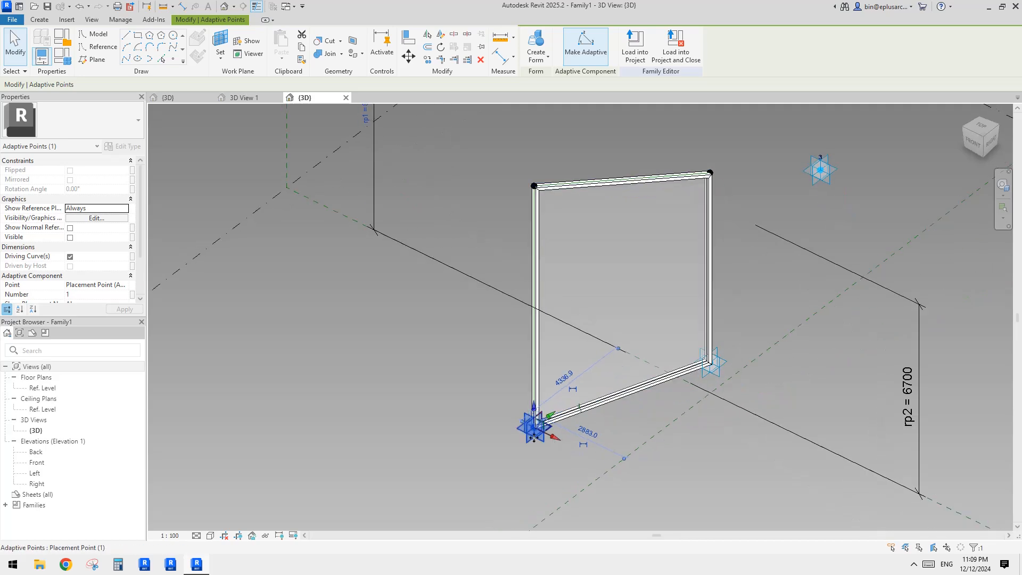
{"action": "middle_click_drag", "start_coordinate": [813, 150], "coordinate": [798, 240]}
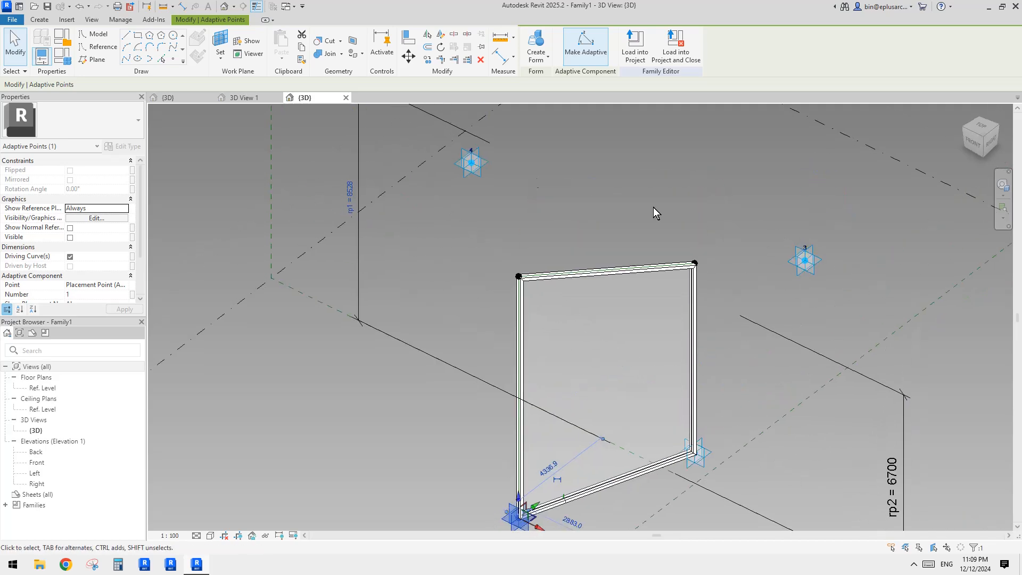
{"action": "middle_click_drag", "start_coordinate": [471, 162], "coordinate": [544, 212], "text": "shift"}
{"action": "left_click", "coordinate": [712, 224]}
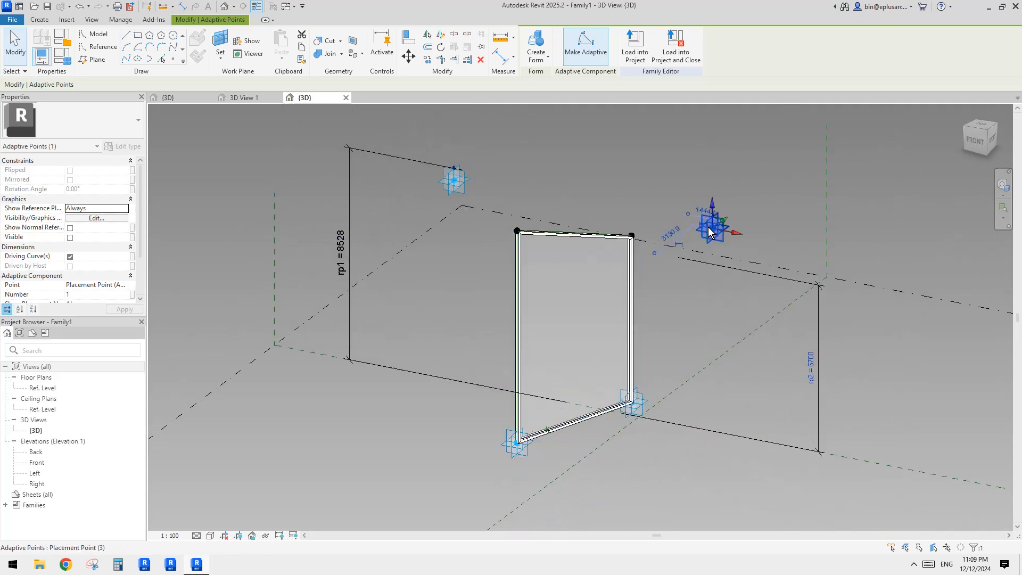
{"action": "mouse_move", "coordinate": [716, 209]}
{"action": "left_mouse_down"}
{"action": "mouse_move", "coordinate": [716, 175]}
{"action": "mouse_move", "coordinate": [717, 223]}
{"action": "left_mouse_up"}
{"action": "middle_click_drag", "start_coordinate": [718, 223], "coordinate": [734, 262], "text": "shift"}
{"action": "left_click_drag", "start_coordinate": [736, 247], "coordinate": [664, 251]}
Step: Drag adaptive point 4 upward and sideways to flex the panel's top corner
{"action": "left_click", "coordinate": [450, 169]}
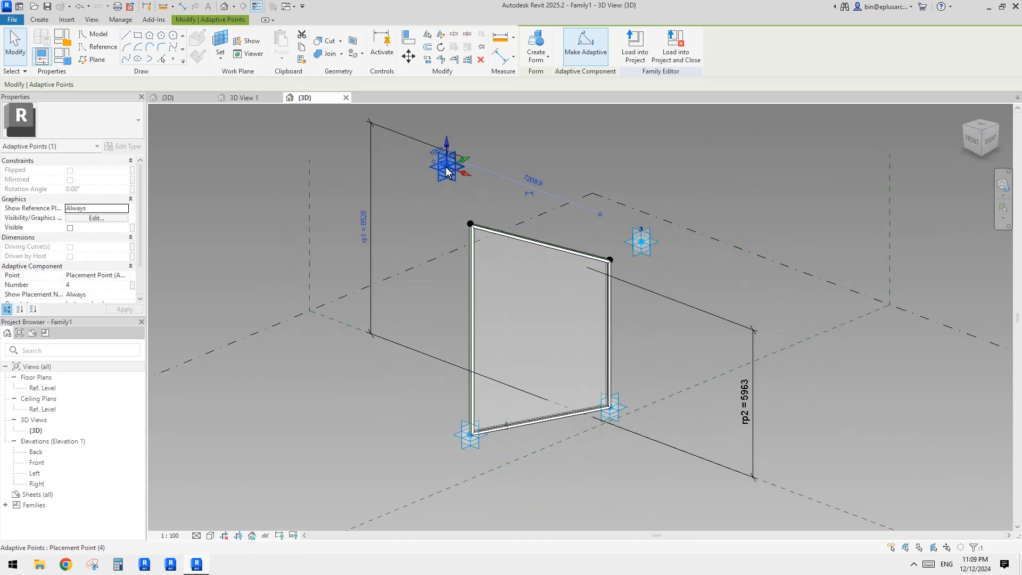
{"action": "middle_click_drag", "start_coordinate": [455, 170], "coordinate": [492, 164], "text": "shift"}
{"action": "left_click_drag", "start_coordinate": [471, 171], "coordinate": [607, 188]}
{"action": "middle_click_drag", "start_coordinate": [628, 206], "coordinate": [645, 187], "text": "shift"}
{"action": "left_click_drag", "start_coordinate": [634, 176], "coordinate": [456, 177]}
{"action": "middle_click_drag", "start_coordinate": [456, 177], "coordinate": [512, 211], "text": "shift"}
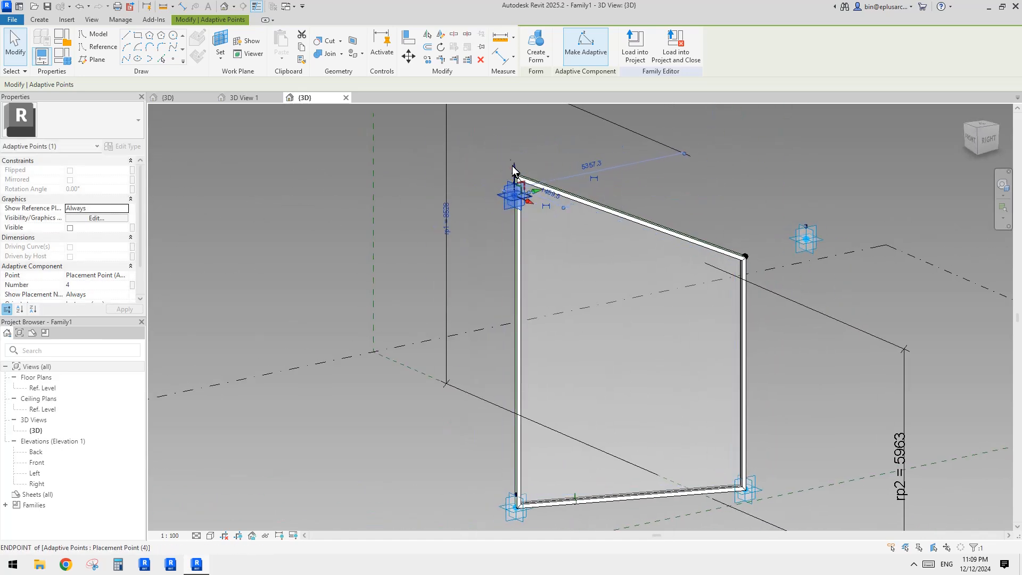
{"action": "left_click_drag", "start_coordinate": [513, 170], "coordinate": [512, 135]}
{"action": "left_click_drag", "start_coordinate": [510, 283], "coordinate": [511, 283]}
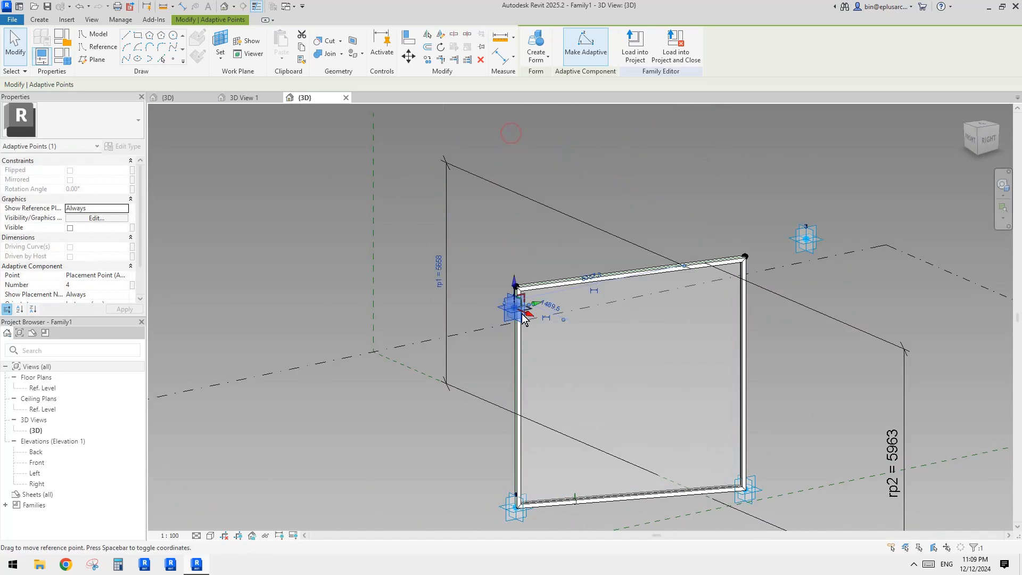
{"action": "middle_click_drag", "start_coordinate": [525, 314], "coordinate": [524, 297], "text": "shift"}
{"action": "middle_click_drag", "start_coordinate": [525, 218], "coordinate": [641, 285], "text": "shift"}
{"action": "key", "text": "Escape"}
{"action": "middle_click_drag", "start_coordinate": [555, 113], "coordinate": [511, 142]}
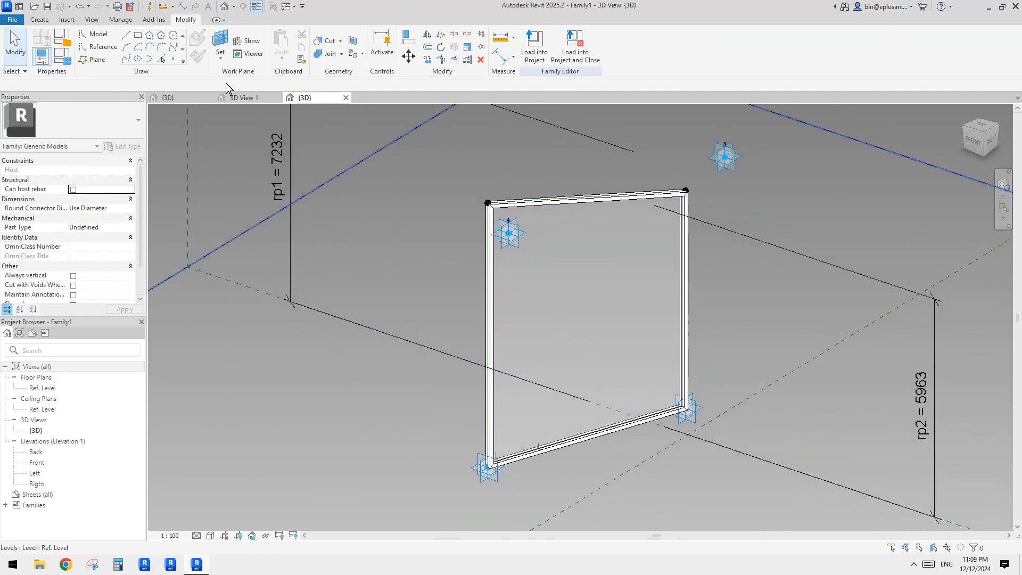
{"action": "left_click", "coordinate": [534, 47]}
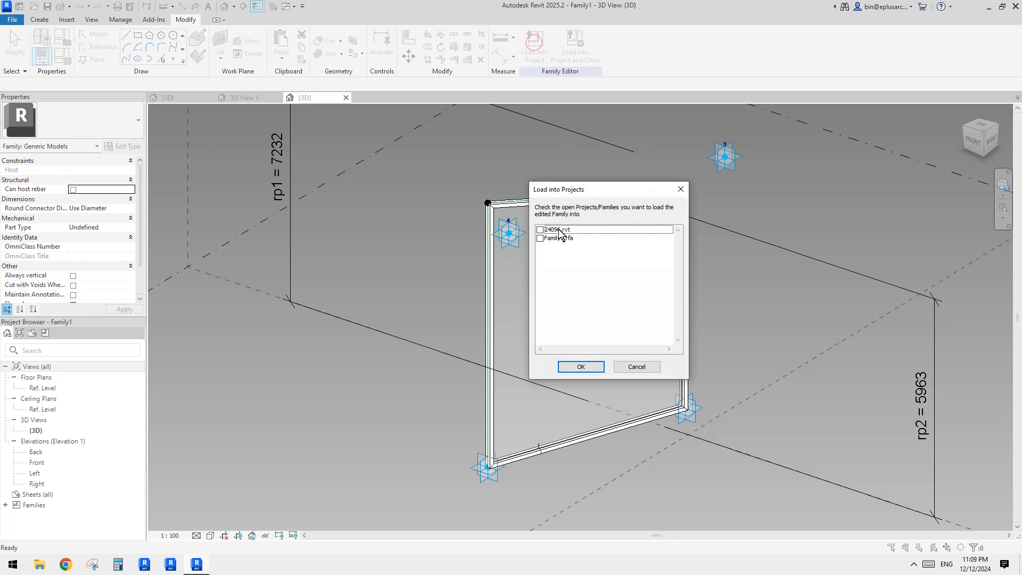
{"action": "key", "text": "Escape"}
{"action": "middle_click_drag", "start_coordinate": [449, 168], "coordinate": [463, 165]}
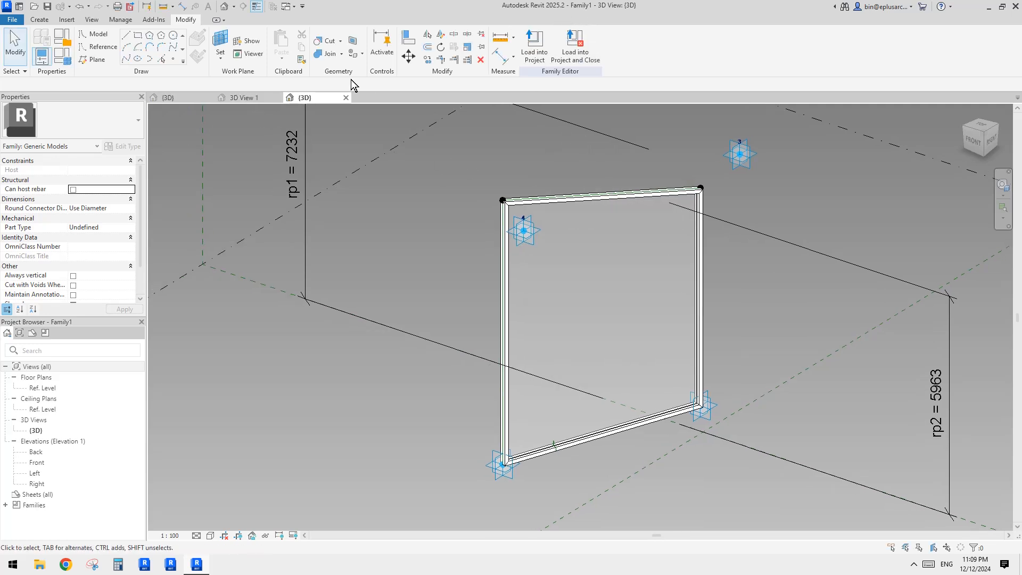
Step: Examine the mass family's divided surface and its loaded families before returning to the panel family
{"action": "left_click", "coordinate": [258, 98]}
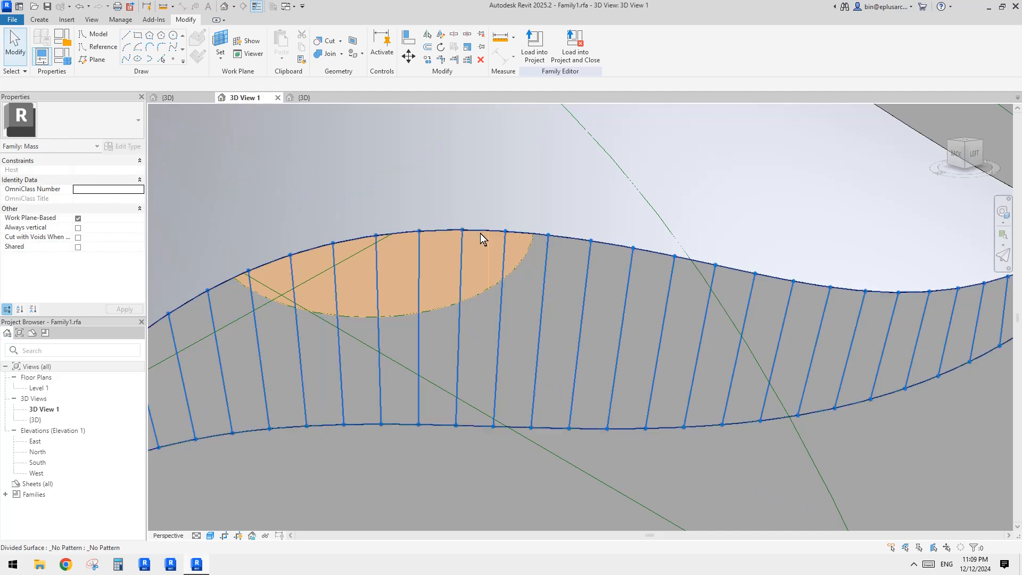
{"action": "middle_click_drag", "start_coordinate": [528, 297], "coordinate": [558, 311]}
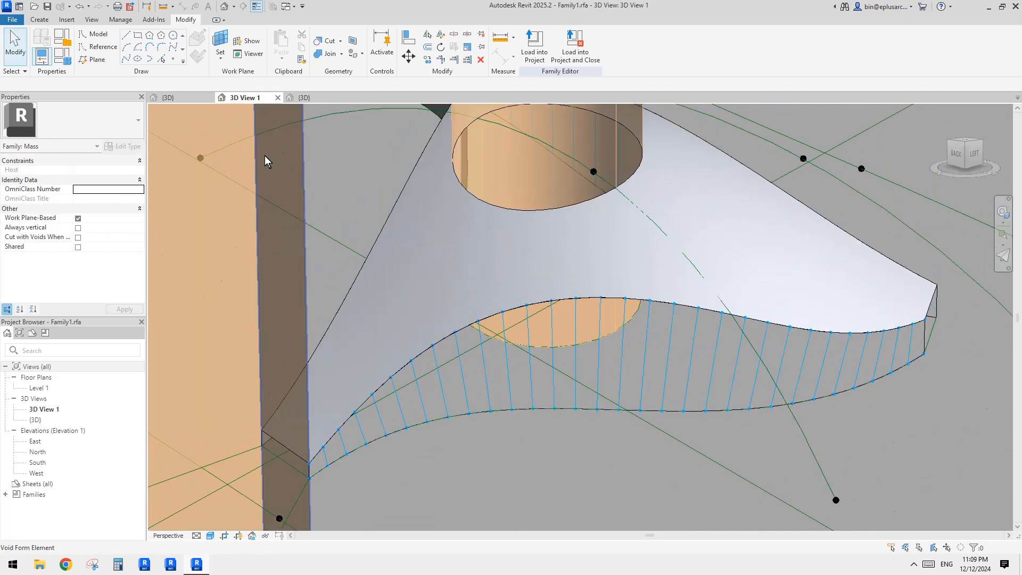
{"action": "left_click", "coordinate": [8, 496]}
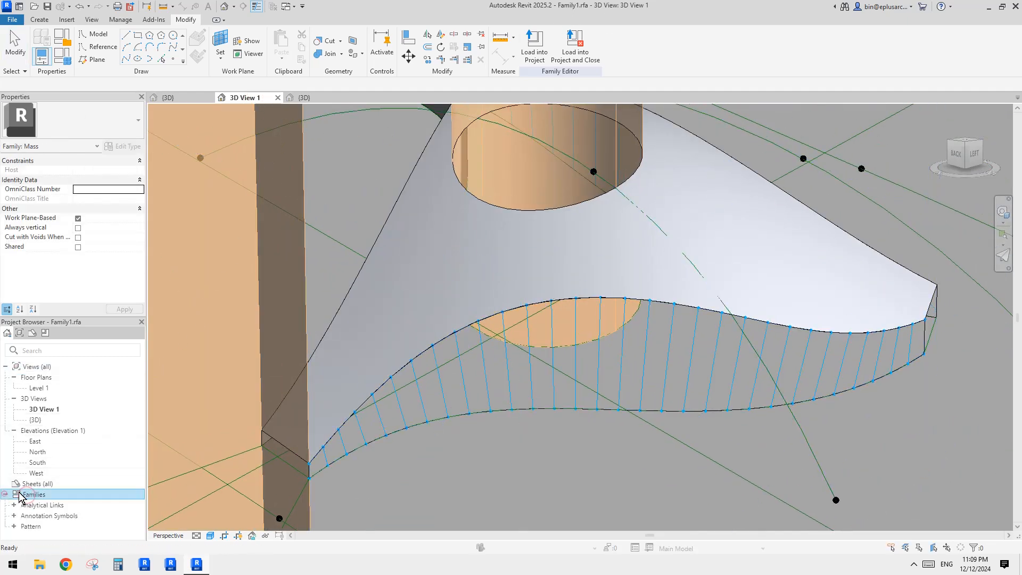
{"action": "left_click", "coordinate": [27, 526]}
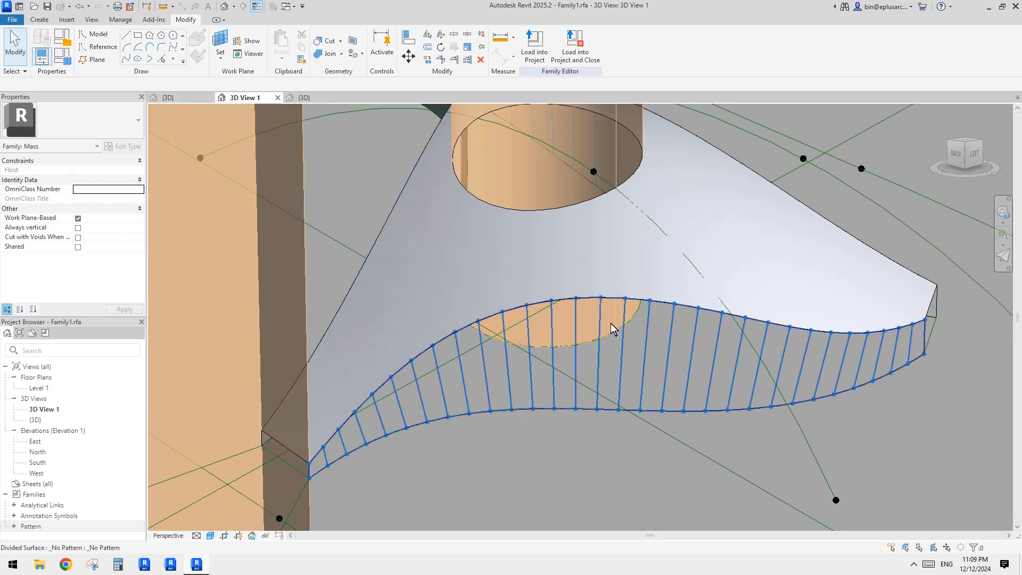
{"action": "left_click", "coordinate": [308, 97]}
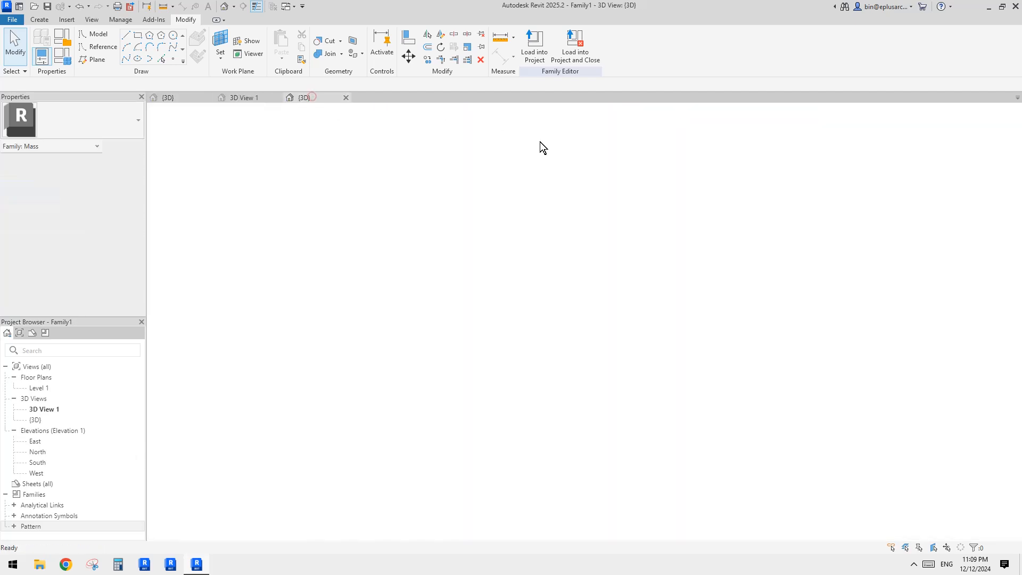
{"action": "middle_click_drag", "start_coordinate": [496, 252], "coordinate": [526, 208]}
Step: Save the panel family to the Desktop as Family1bada
{"action": "left_click", "coordinate": [17, 20]}
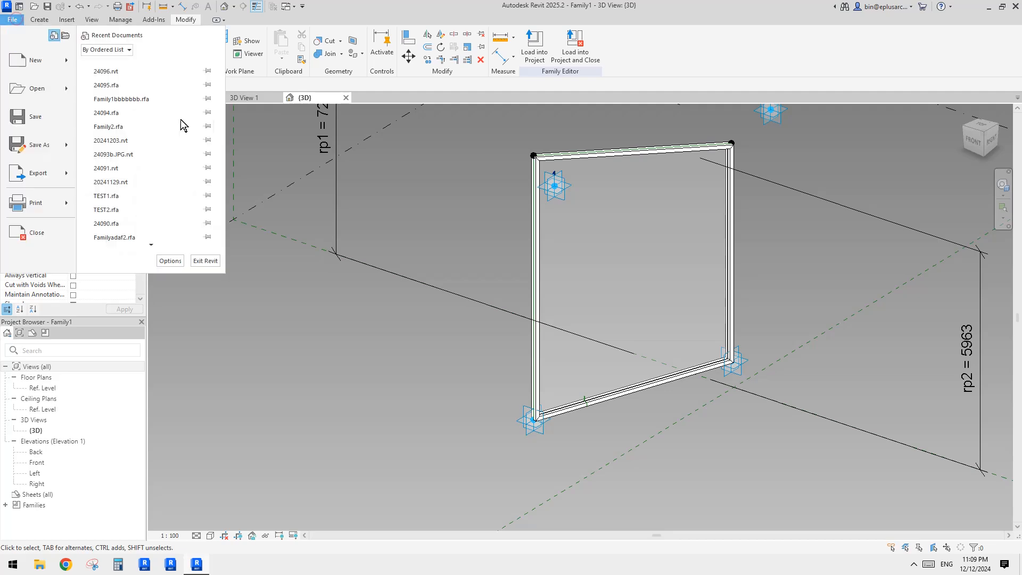
{"action": "left_click", "coordinate": [49, 145]}
{"action": "left_click", "coordinate": [137, 141]}
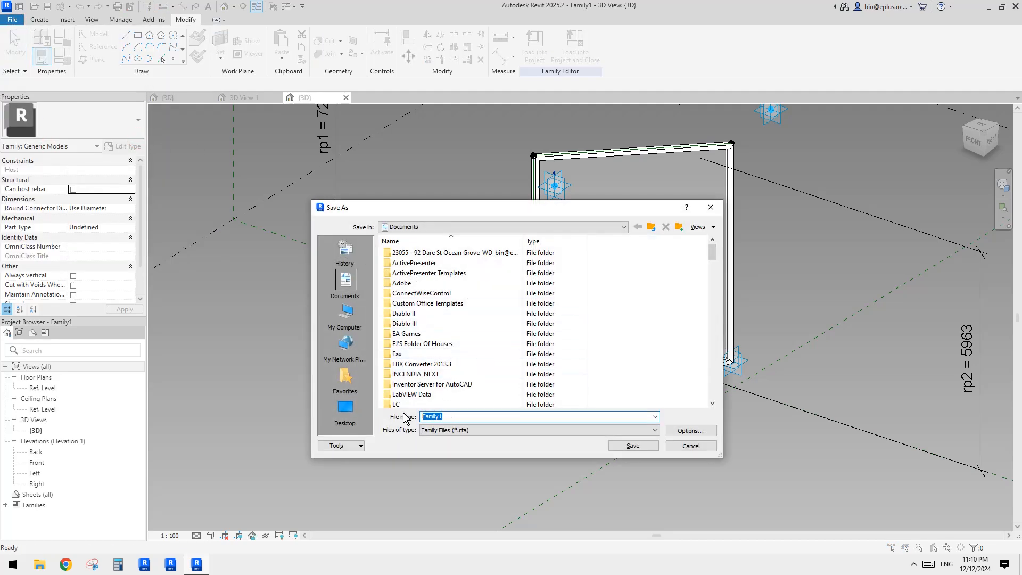
{"action": "left_click", "coordinate": [345, 408]}
{"action": "left_click", "coordinate": [441, 416]}
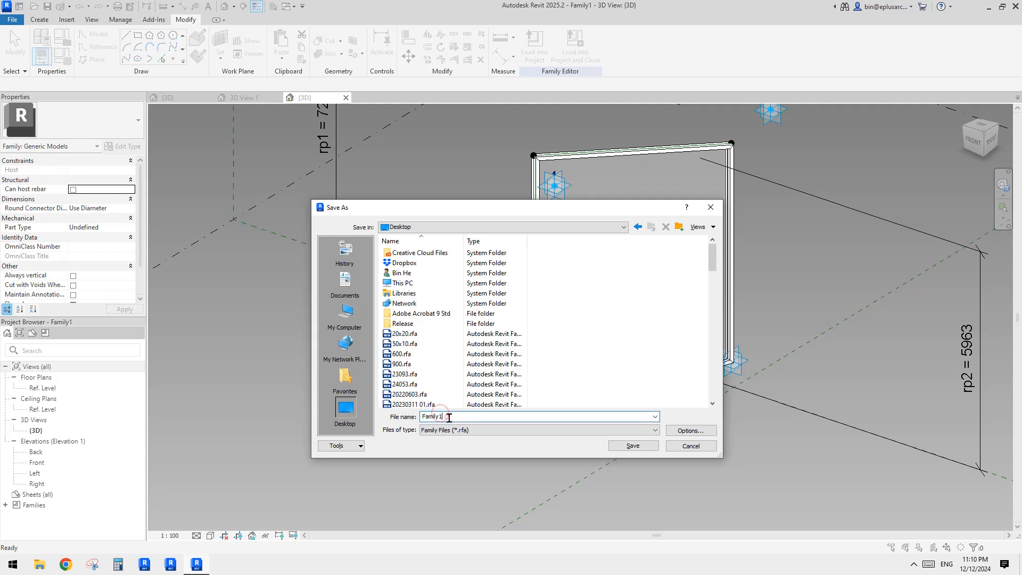
{"action": "type", "text": "bada"}
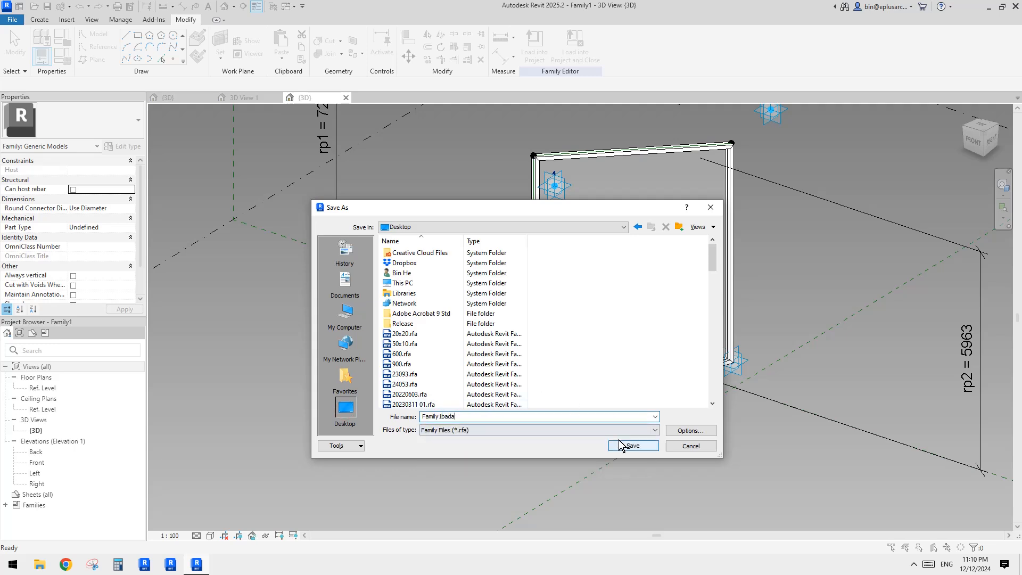
{"action": "left_click", "coordinate": [623, 446]}
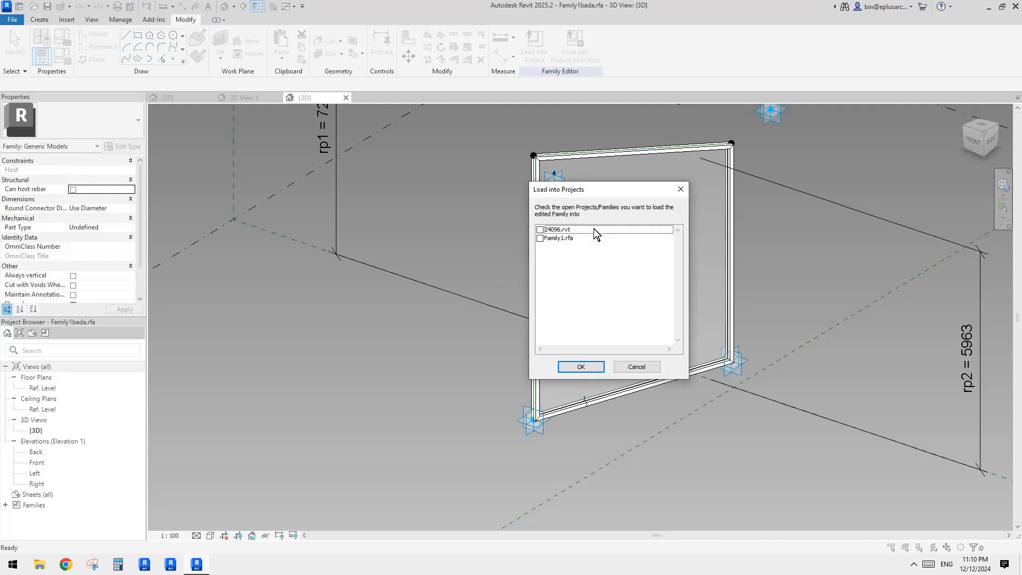
Step: Load the panel family into the open Family1.rfa mass family
{"action": "left_click", "coordinate": [595, 238]}
{"action": "left_click", "coordinate": [592, 367]}
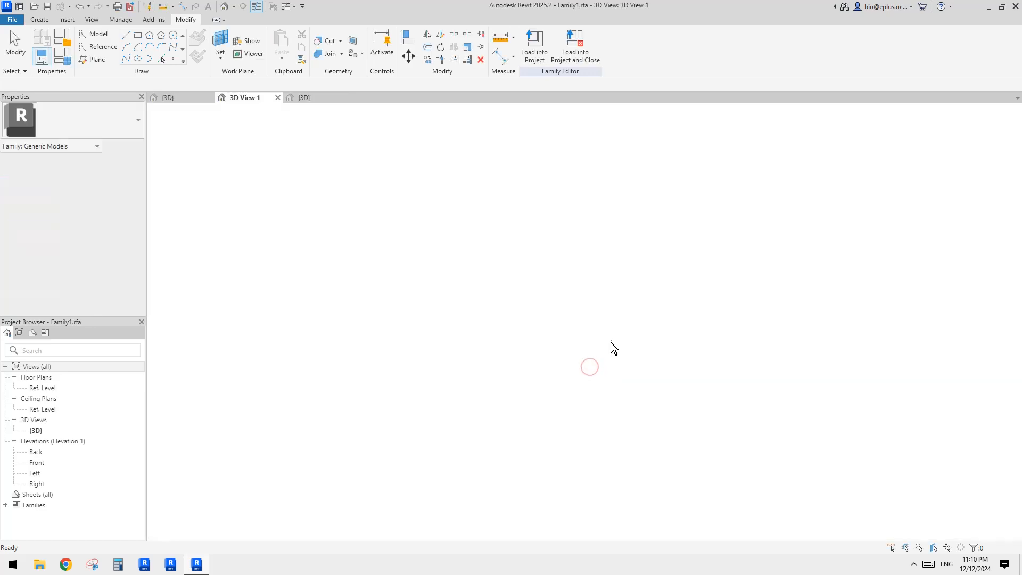
{"action": "scroll", "coordinate": [586, 335], "scroll_direction": "up", "scroll_amount": 5}
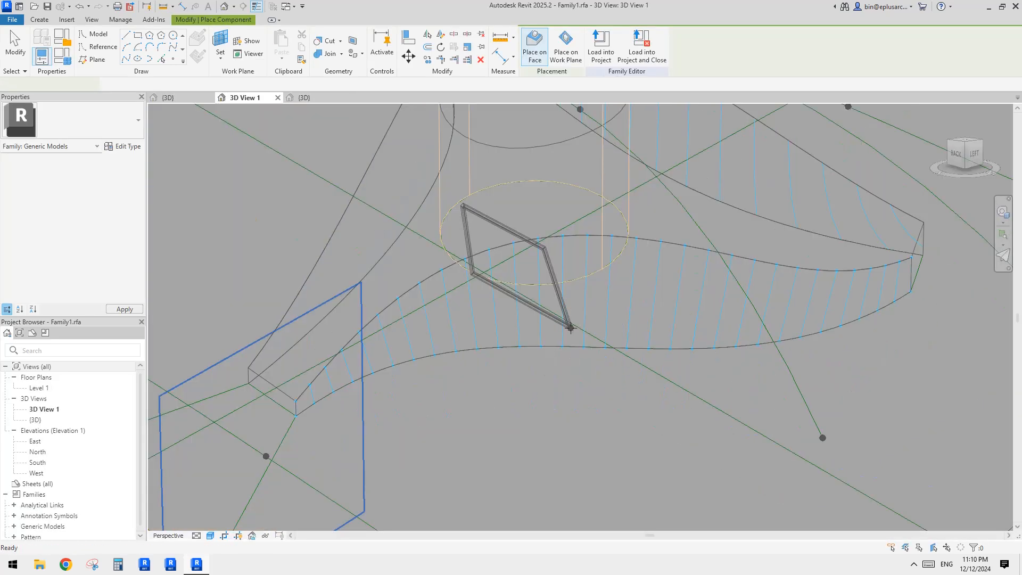
Step: Place the adaptive panel by picking points on the divided surface's nodes
{"action": "left_click", "coordinate": [602, 352]}
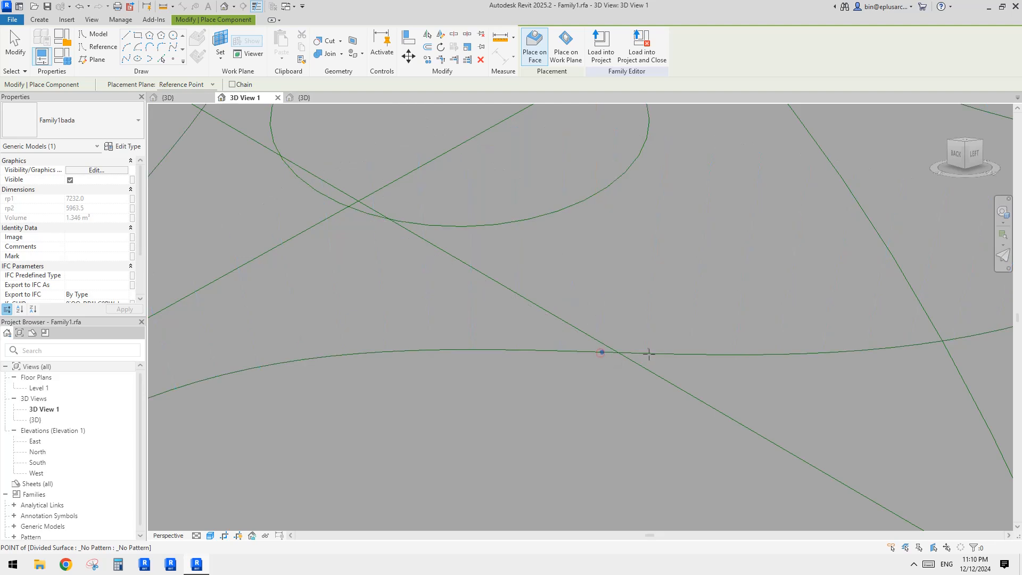
{"action": "left_click", "coordinate": [645, 353]}
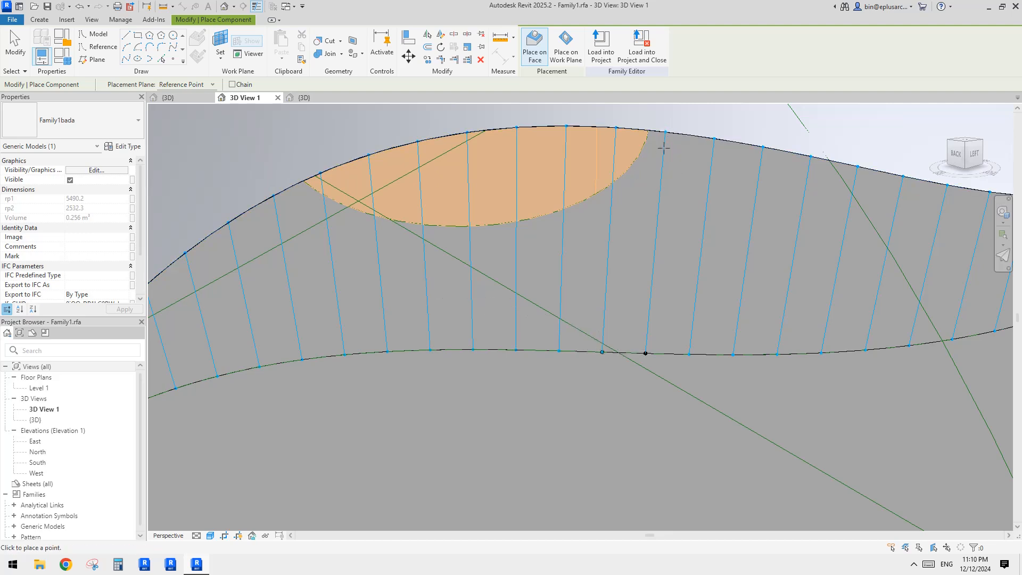
{"action": "scroll", "coordinate": [663, 148], "scroll_direction": "up", "scroll_amount": 2}
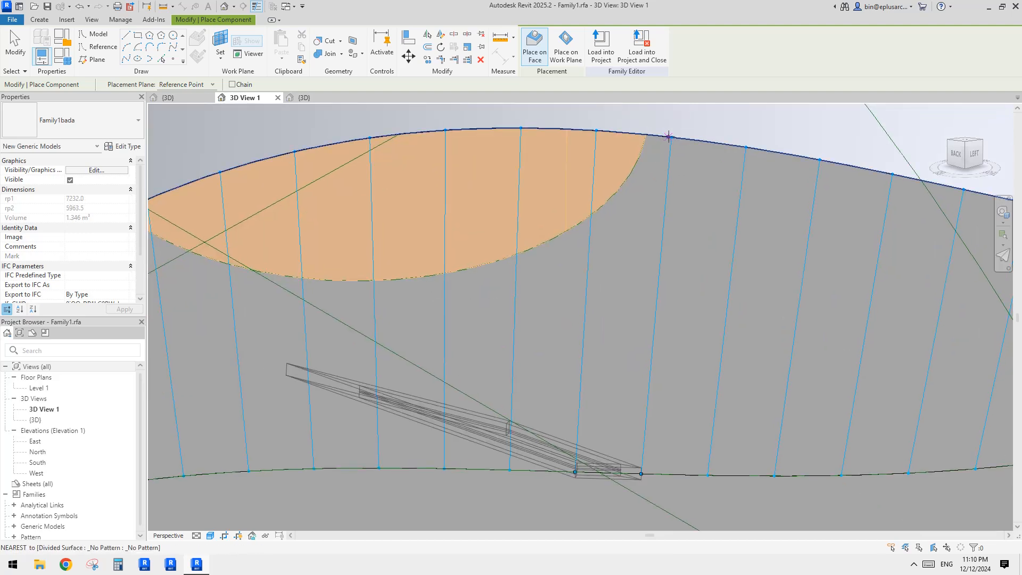
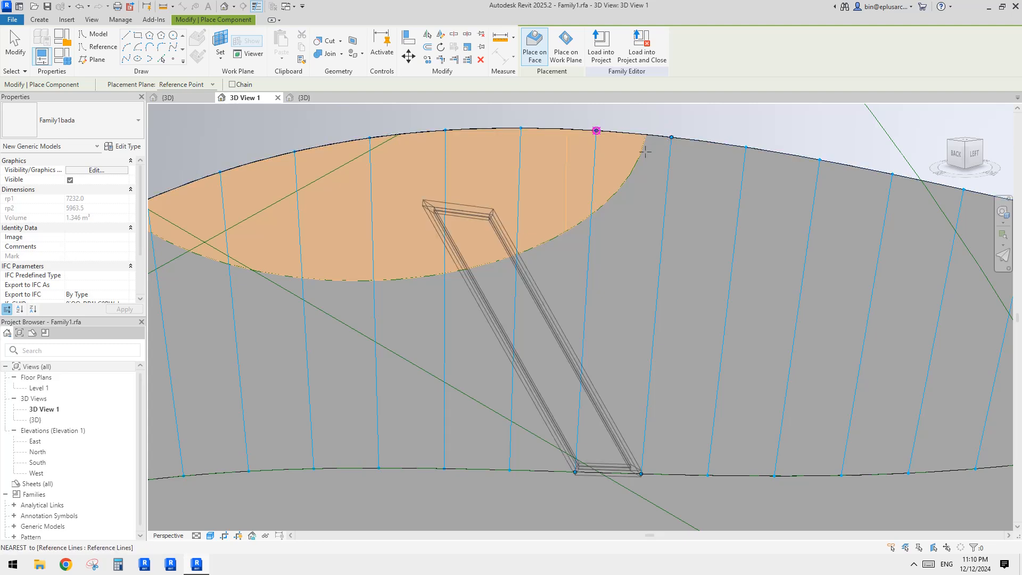
Step: Finish placing the panel on the divided surface and select the placed panel to check it
{"action": "middle_click_drag", "start_coordinate": [627, 223], "coordinate": [616, 274]}
{"action": "key", "text": "Escape"}
{"action": "left_click", "coordinate": [583, 282]}
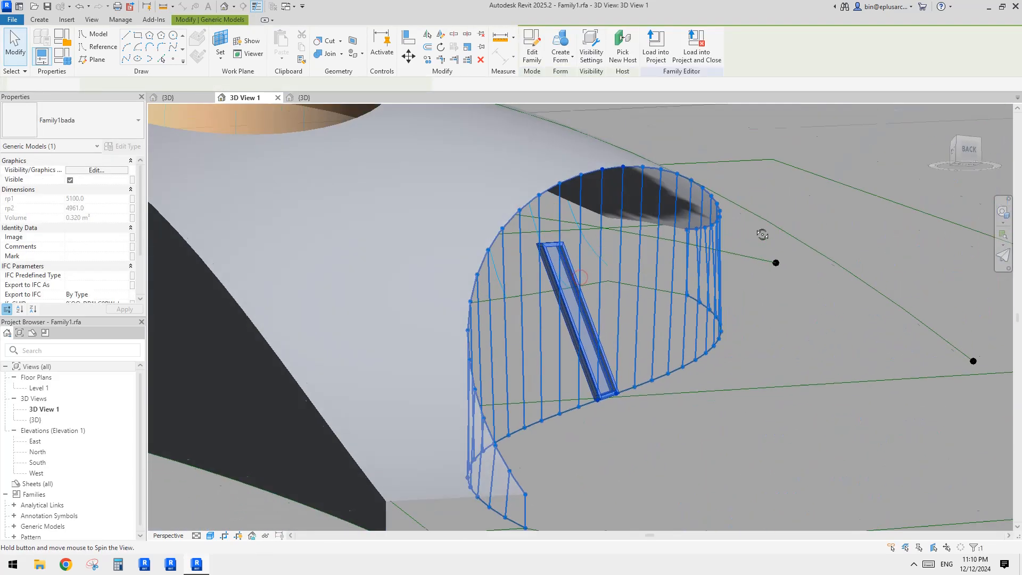
{"action": "key", "text": "Escape"}
{"action": "scroll", "coordinate": [622, 283], "scroll_direction": "up", "scroll_amount": 3}
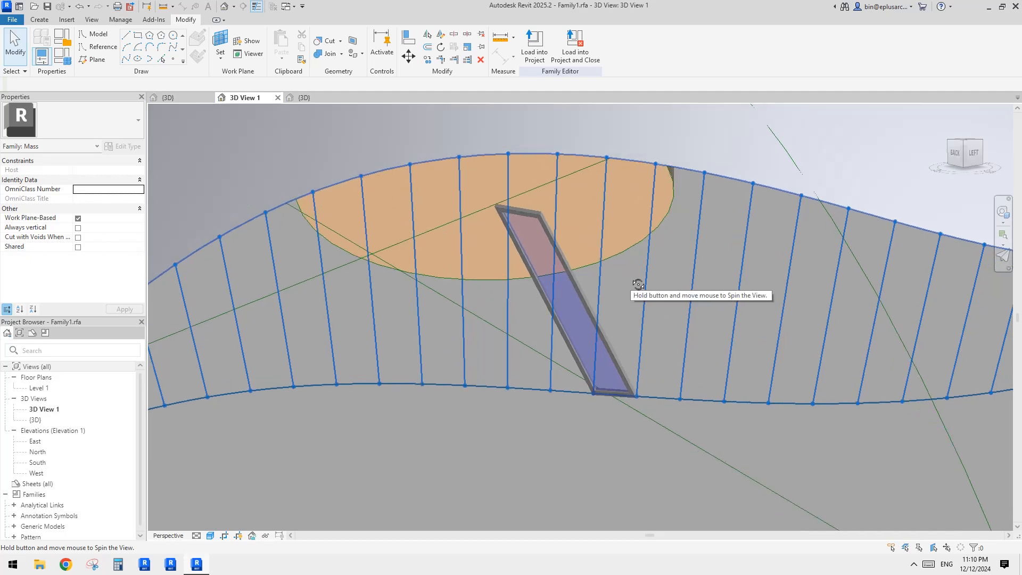
Step: Reload the edited panel family into Family1.rfa, overwriting the existing version
{"action": "left_click", "coordinate": [304, 97]}
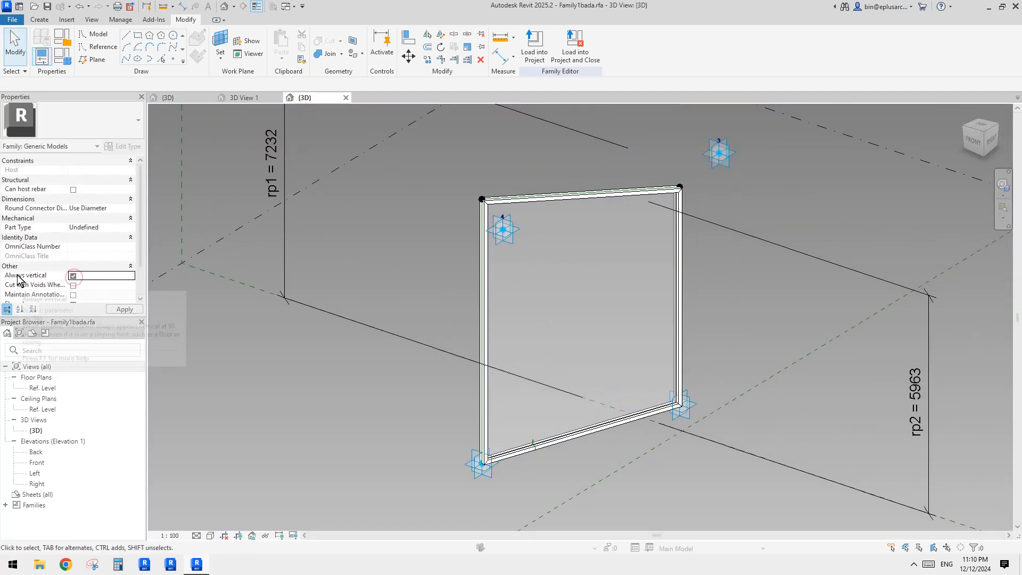
{"action": "left_click", "coordinate": [536, 52]}
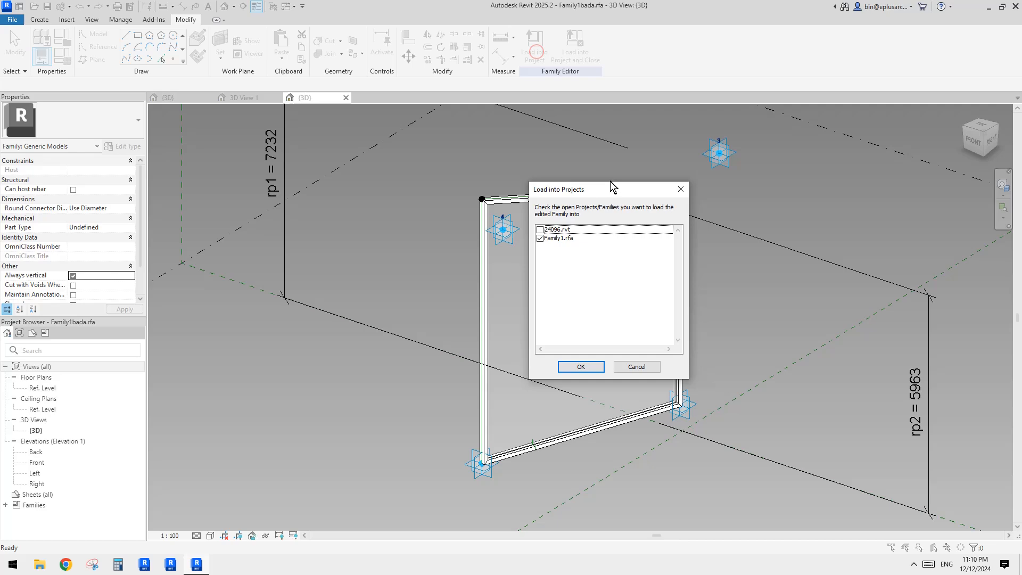
{"action": "left_click", "coordinate": [581, 367]}
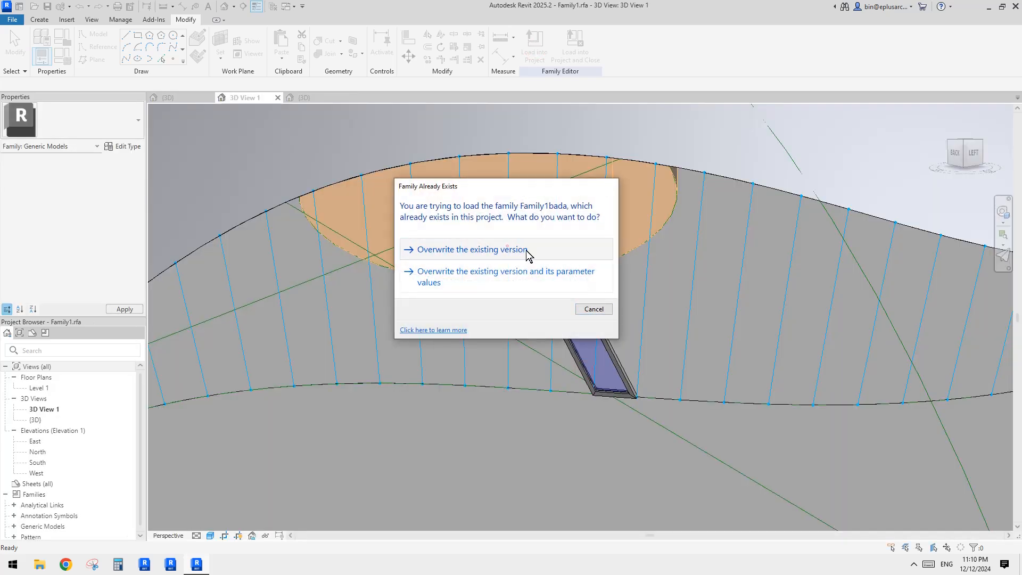
{"action": "left_click", "coordinate": [526, 250]}
Step: Select the placed panel and repeat it across the divided surface's grid
{"action": "middle_click_drag", "start_coordinate": [717, 270], "coordinate": [653, 197], "text": "shift"}
{"action": "left_click", "coordinate": [621, 305]}
{"action": "middle_click_drag", "start_coordinate": [650, 235], "coordinate": [663, 169], "text": "shift"}
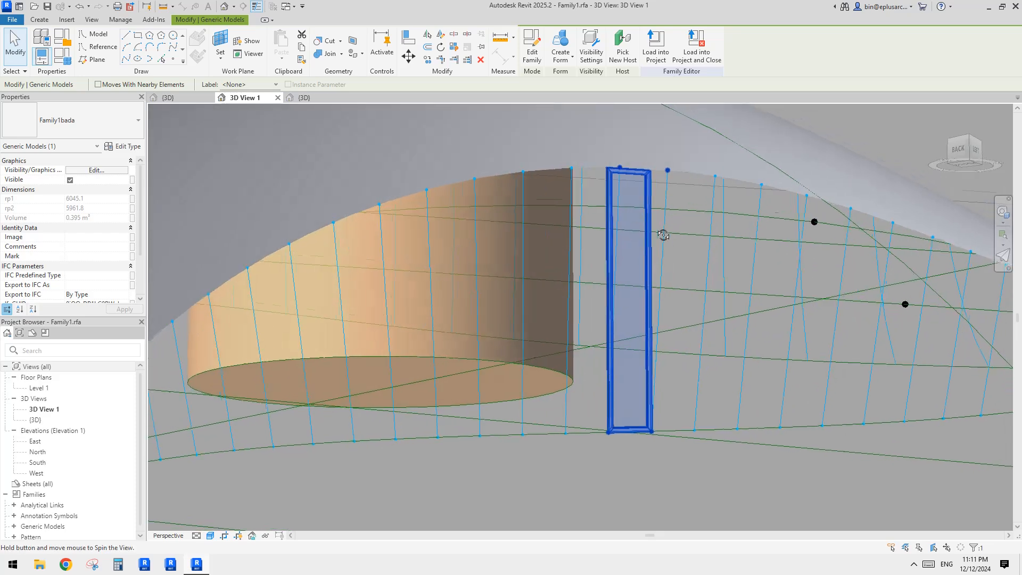
{"action": "scroll", "coordinate": [652, 162], "scroll_direction": "up", "scroll_amount": 2}
{"action": "scroll", "coordinate": [652, 162], "scroll_direction": "up", "scroll_amount": 3}
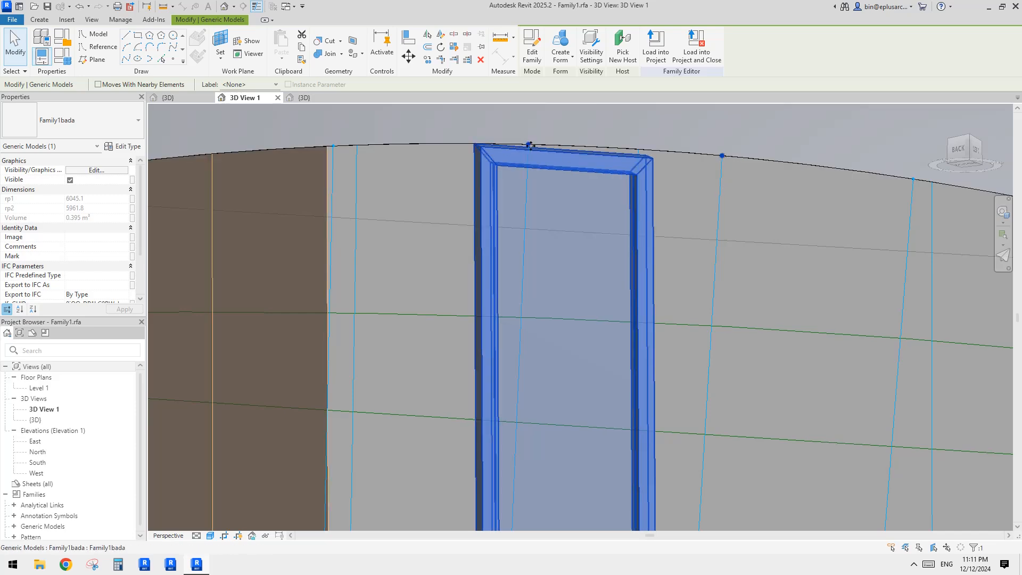
{"action": "scroll", "coordinate": [664, 293], "scroll_direction": "down", "scroll_amount": 4}
{"action": "middle_click_drag", "start_coordinate": [666, 299], "coordinate": [655, 248], "text": "shift"}
{"action": "middle_click_drag", "start_coordinate": [656, 182], "coordinate": [655, 186]}
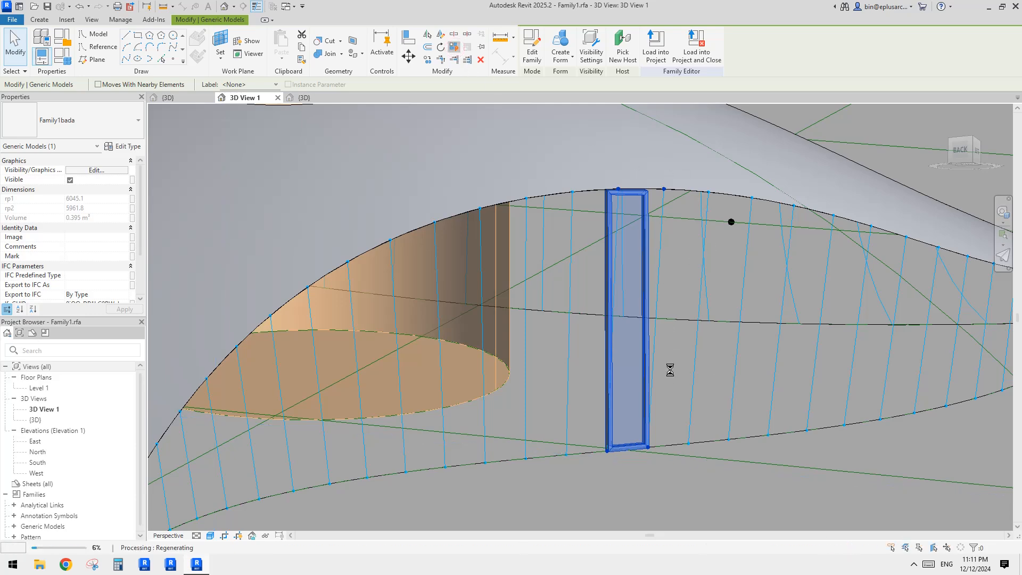
{"action": "scroll", "coordinate": [640, 256], "scroll_direction": "down", "scroll_amount": 3}
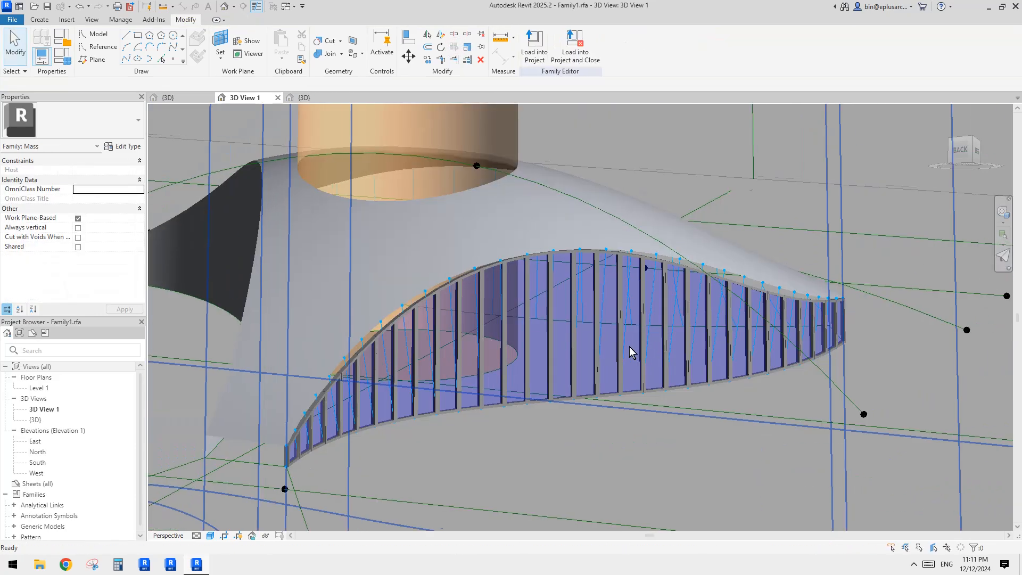
Step: Examine the repeated panels along the divided surface's edge from closer viewpoints
{"action": "middle_click_drag", "start_coordinate": [629, 346], "coordinate": [484, 259], "text": "shift"}
{"action": "scroll", "coordinate": [464, 270], "scroll_direction": "up", "scroll_amount": 4}
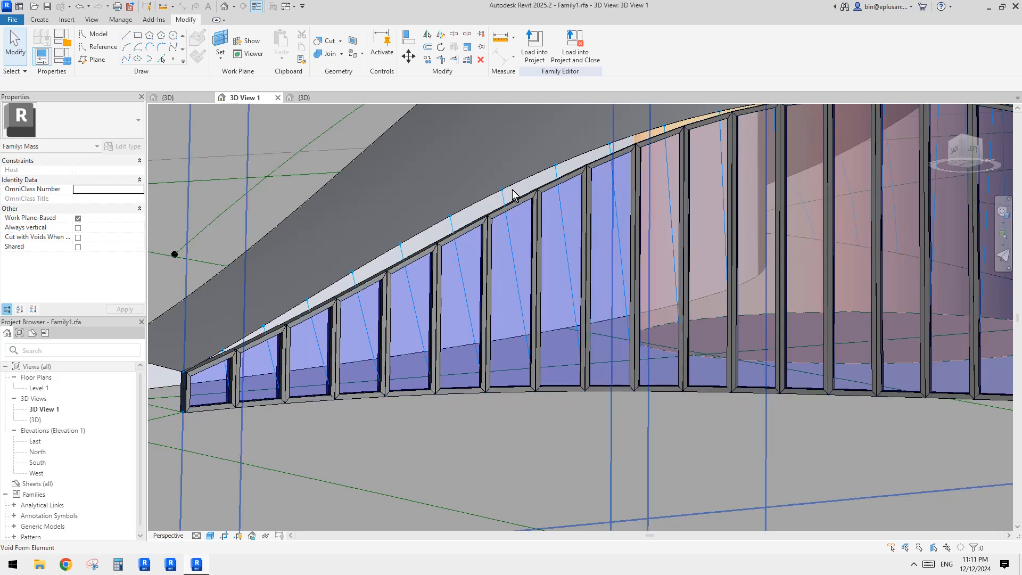
{"action": "middle_click_drag", "start_coordinate": [512, 196], "coordinate": [492, 201], "text": "shift"}
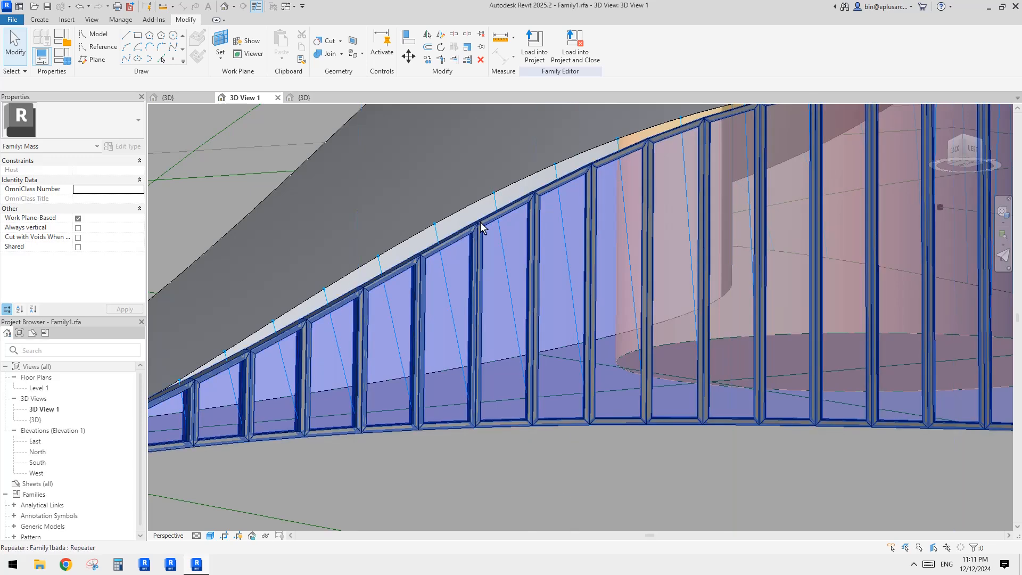
{"action": "scroll", "coordinate": [557, 238], "scroll_direction": "down", "scroll_amount": 3}
{"action": "middle_click_drag", "start_coordinate": [557, 237], "coordinate": [532, 248], "text": "shift"}
{"action": "scroll", "coordinate": [507, 234], "scroll_direction": "up", "scroll_amount": 3}
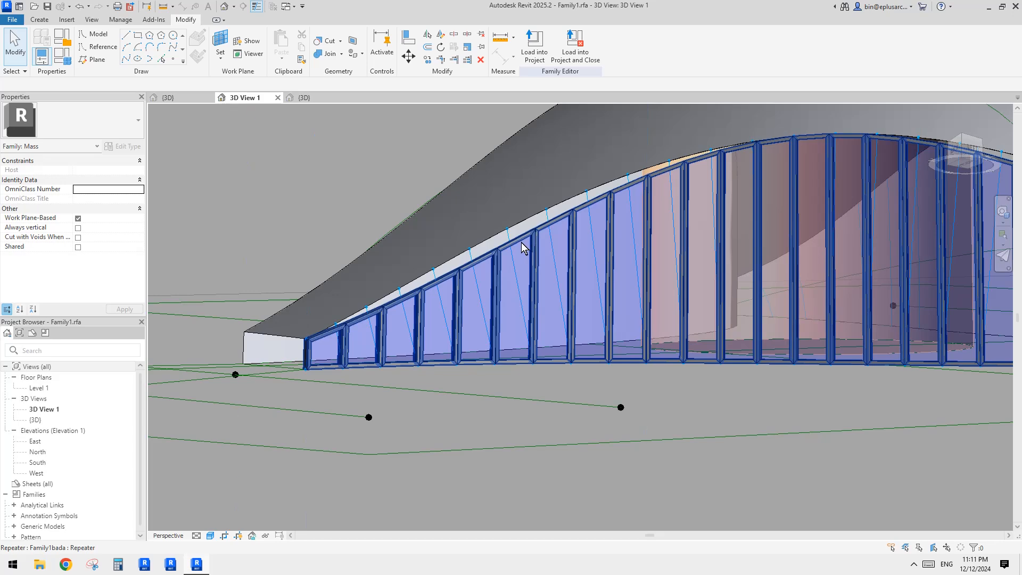
Step: Select the repeater and cycle through its elements to inspect the panel frames
{"action": "left_click", "coordinate": [522, 241]}
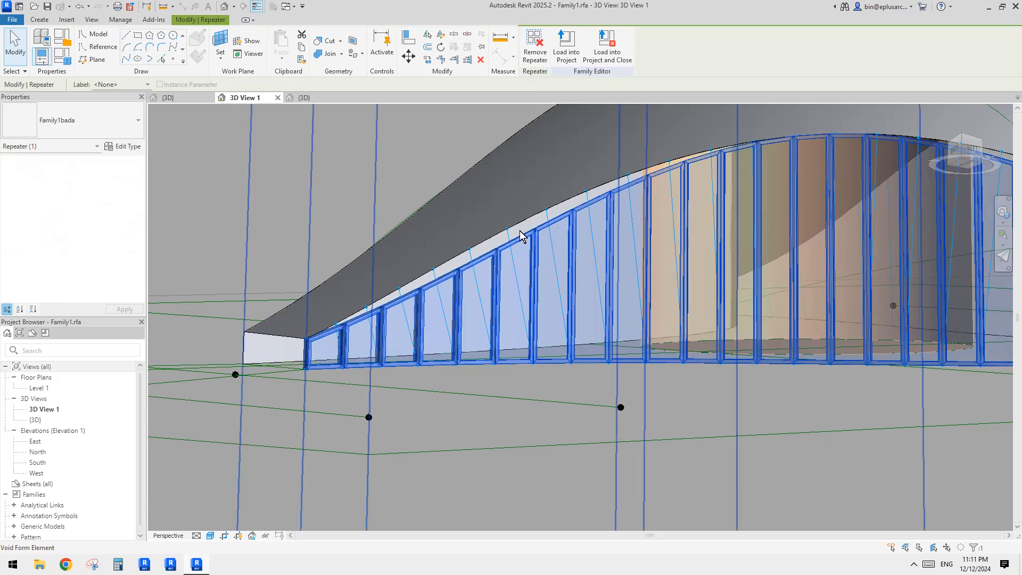
{"action": "mouse_move", "coordinate": [521, 234]}
{"action": "middle_mouse_down", "text": "shift"}
{"action": "mouse_move", "coordinate": [526, 271]}
{"action": "mouse_move", "coordinate": [506, 234]}
{"action": "mouse_move", "coordinate": [525, 256]}
{"action": "mouse_move", "coordinate": [511, 260]}
{"action": "mouse_move", "coordinate": [508, 250]}
{"action": "mouse_move", "coordinate": [557, 254]}
{"action": "mouse_move", "coordinate": [659, 198]}
{"action": "mouse_move", "coordinate": [601, 199]}
{"action": "mouse_move", "coordinate": [540, 236]}
{"action": "middle_mouse_up", "text": "shift"}
{"action": "key", "text": "Escape"}
{"action": "scroll", "coordinate": [520, 249], "scroll_direction": "up", "scroll_amount": 2}
{"action": "left_click", "coordinate": [501, 260]}
{"action": "key", "text": "Tab"}
{"action": "left_click", "coordinate": [501, 260]}
{"action": "scroll", "coordinate": [501, 260], "scroll_direction": "down", "scroll_amount": 2}
{"action": "key", "text": "Escape"}
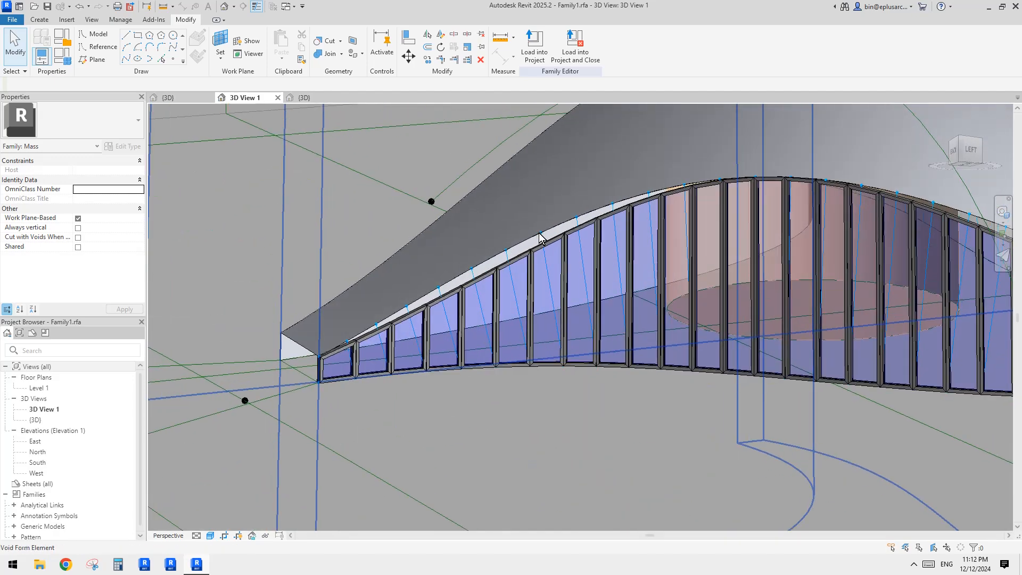
{"action": "middle_click_drag", "start_coordinate": [531, 244], "coordinate": [495, 264], "text": "shift"}
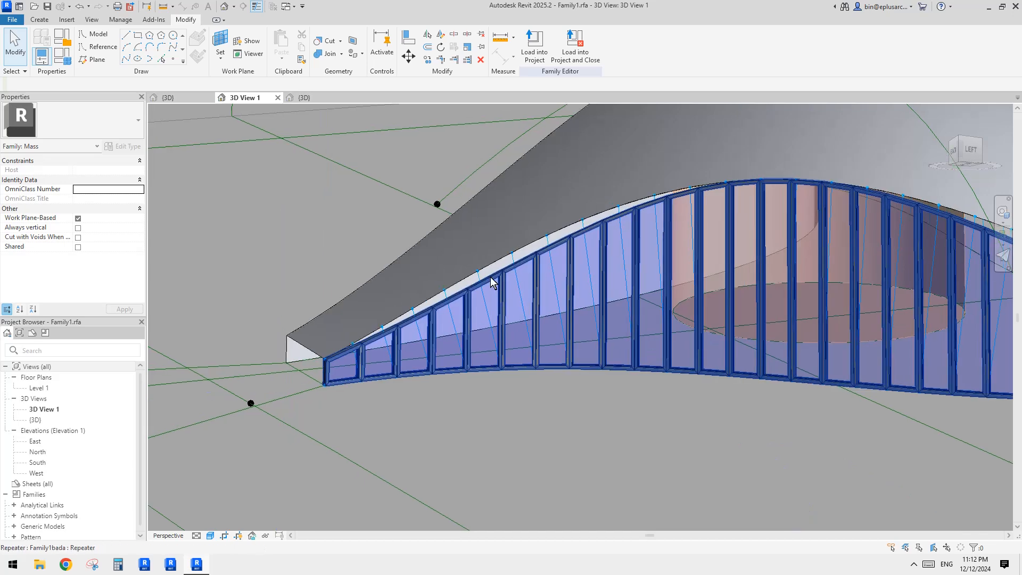
{"action": "middle_click_drag", "start_coordinate": [417, 258], "coordinate": [433, 286], "text": "shift"}
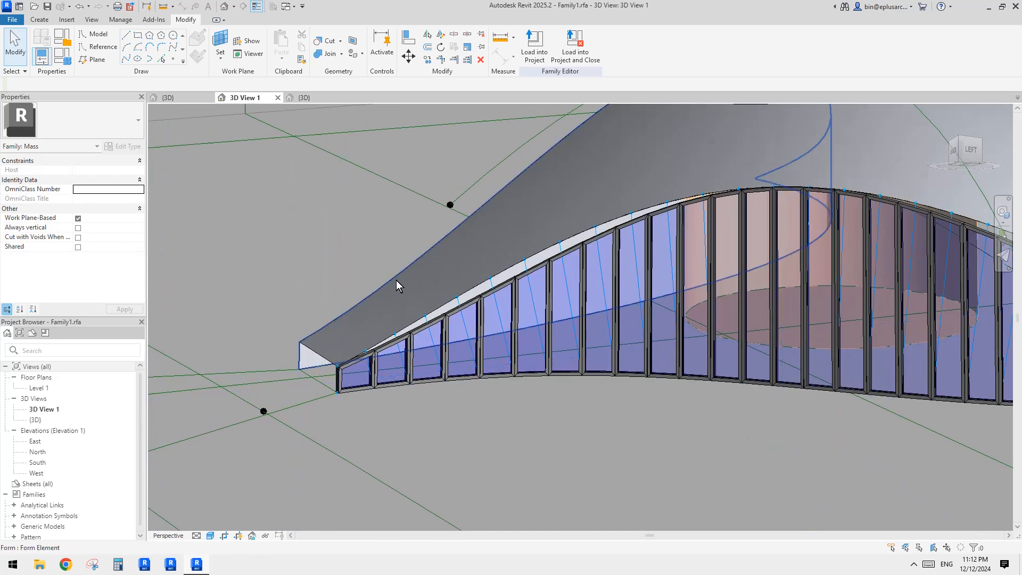
{"action": "middle_click_drag", "start_coordinate": [557, 286], "coordinate": [587, 260], "text": "shift"}
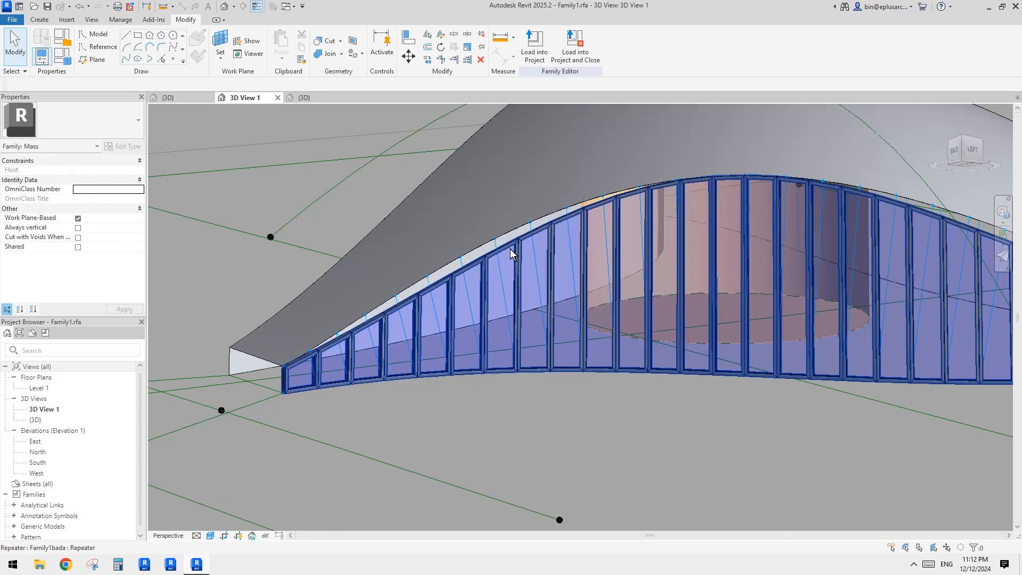
{"action": "middle_click_drag", "start_coordinate": [484, 261], "coordinate": [695, 387], "text": "shift"}
Step: Turn on node display for the divided surface's representation
{"action": "left_click", "coordinate": [685, 377]}
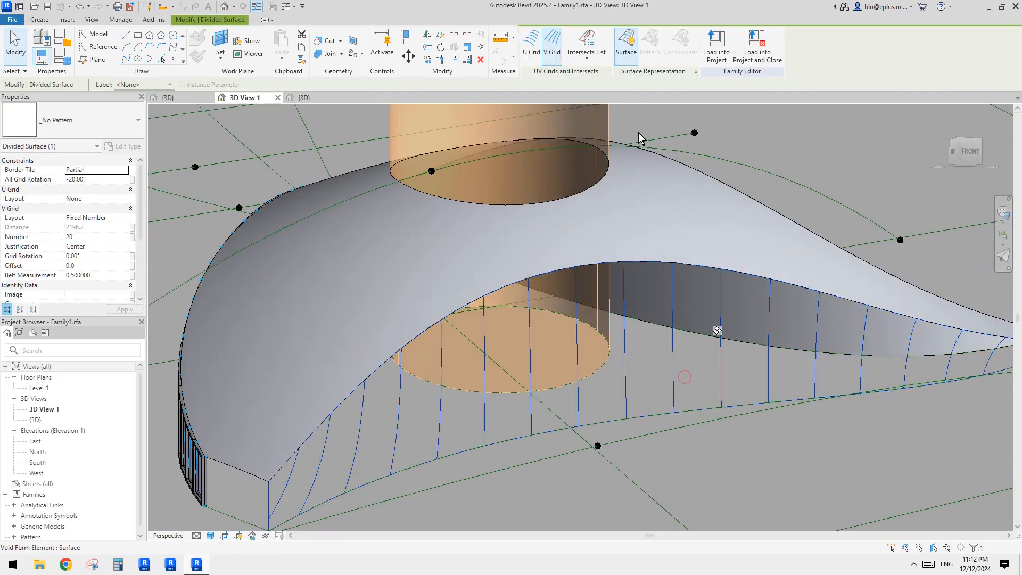
{"action": "left_click", "coordinate": [695, 71]}
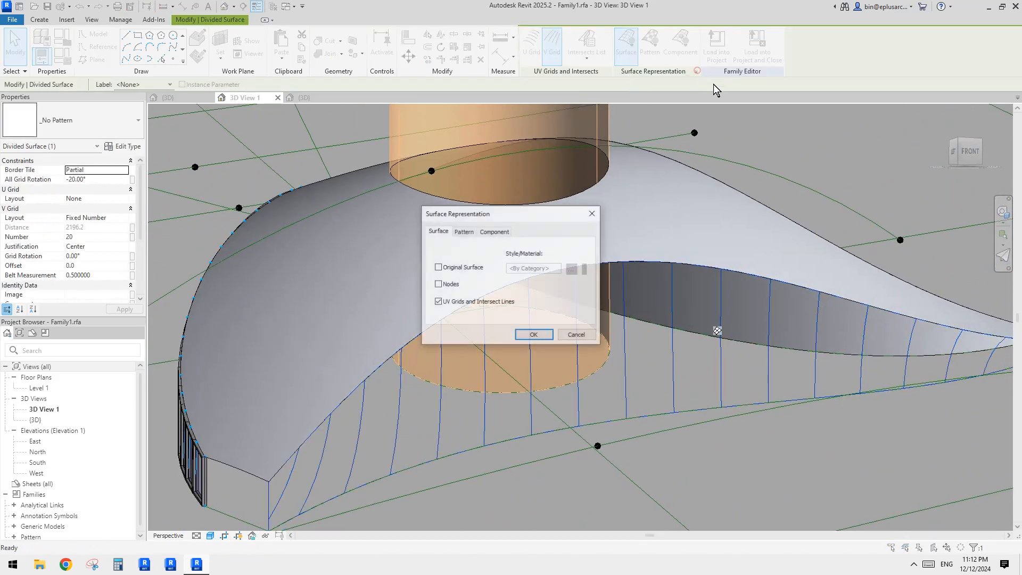
{"action": "left_click", "coordinate": [535, 335]}
Step: Place another panel component by picking nodes on the divided surface, then select it
{"action": "left_click", "coordinate": [40, 19]}
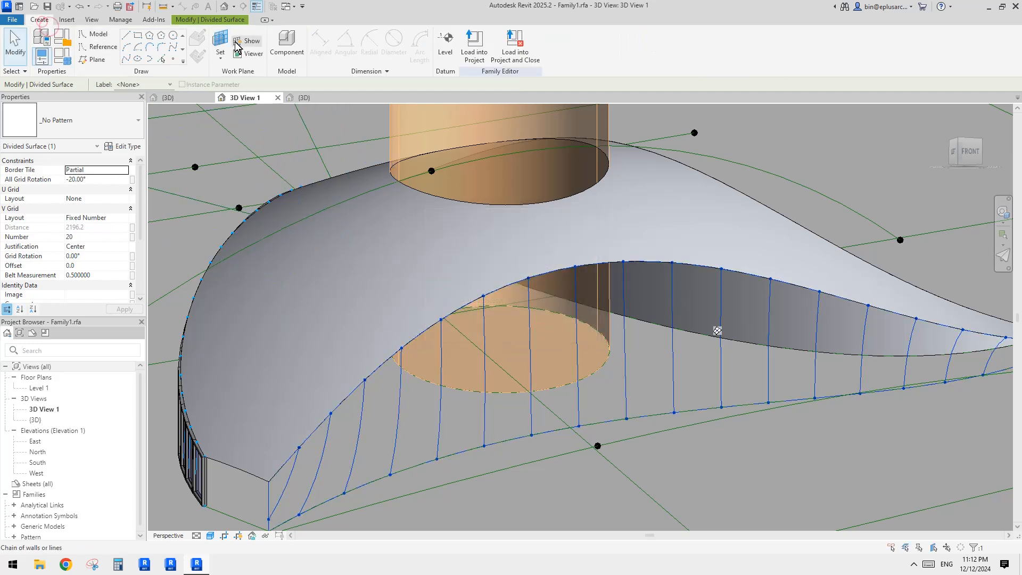
{"action": "left_click", "coordinate": [287, 43]}
{"action": "left_click", "coordinate": [717, 331]}
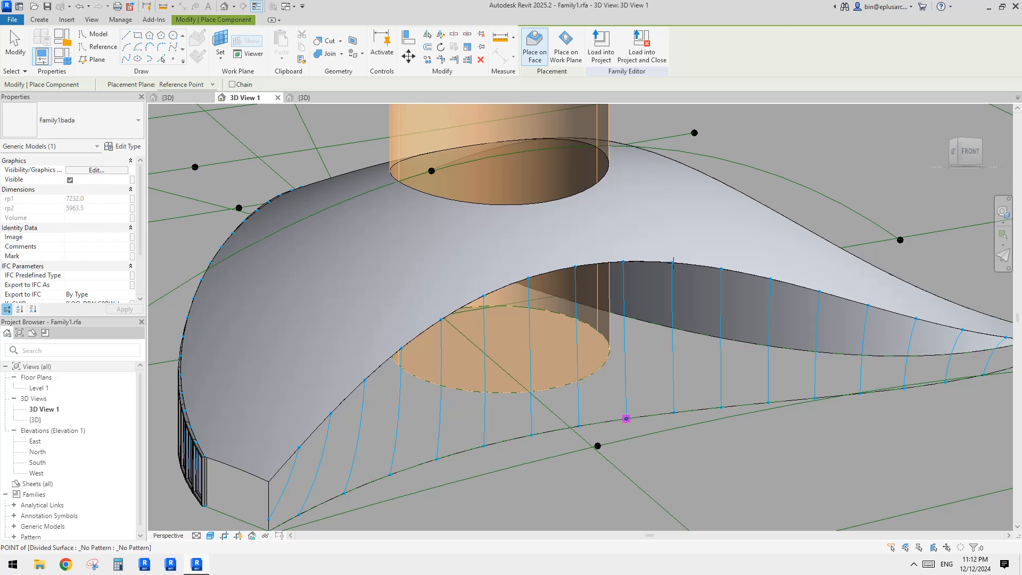
{"action": "left_click", "coordinate": [623, 262]}
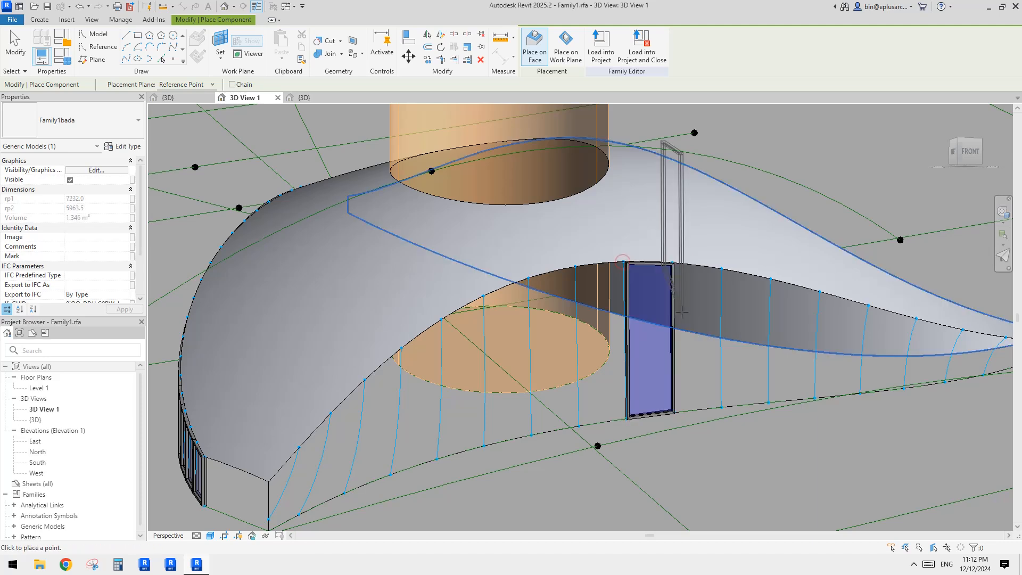
{"action": "key", "text": "Escape"}
{"action": "key", "text": "Escape"}
{"action": "left_click", "coordinate": [630, 277]}
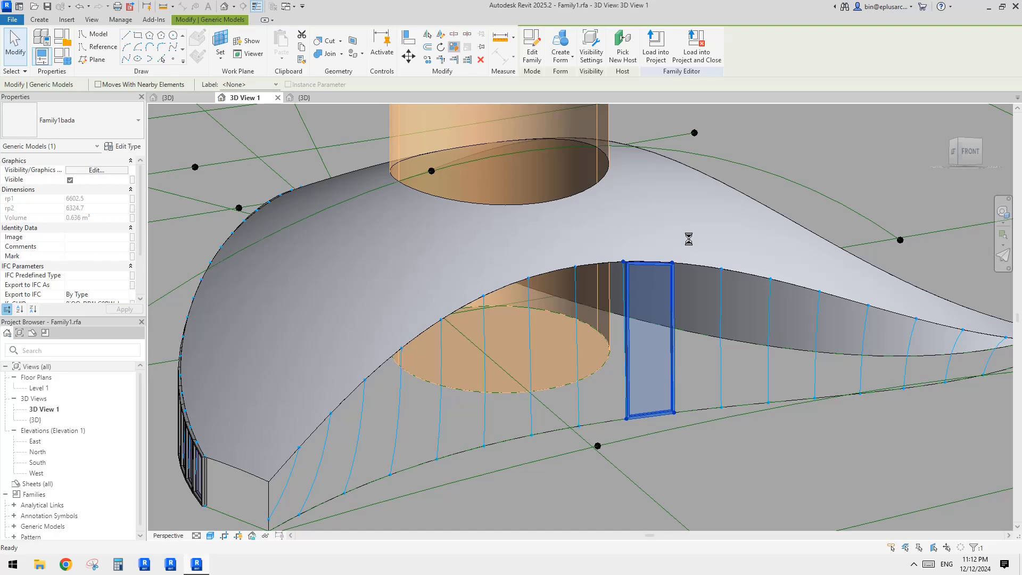
Step: Orbit around the mass to examine the repeated panels along the whole surface
{"action": "scroll", "coordinate": [689, 242], "scroll_direction": "down", "scroll_amount": 2}
{"action": "middle_click_drag", "start_coordinate": [710, 272], "coordinate": [720, 227]}
{"action": "scroll", "coordinate": [495, 272], "scroll_direction": "down", "scroll_amount": 5}
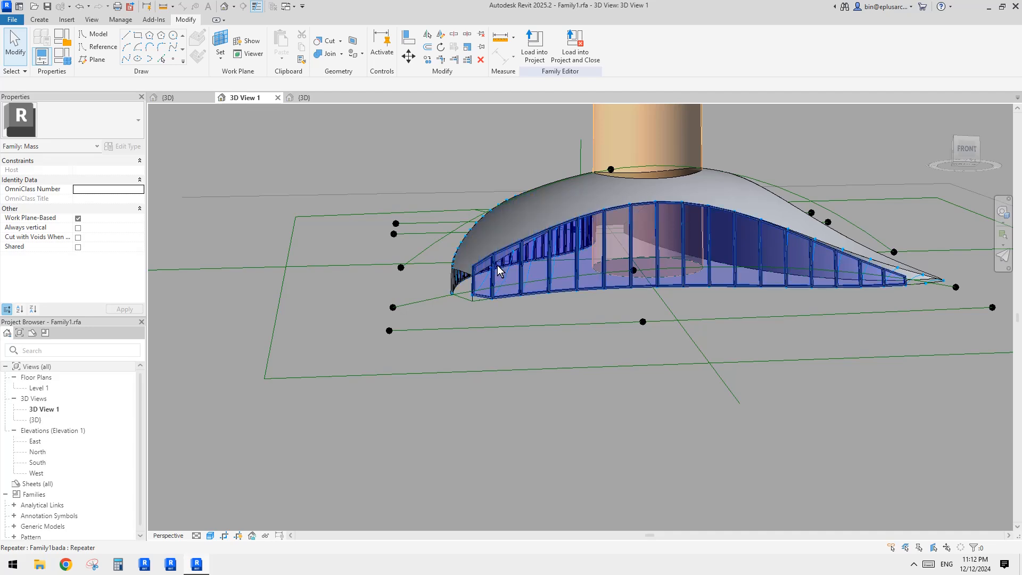
{"action": "scroll", "coordinate": [495, 264], "scroll_direction": "up", "scroll_amount": 3}
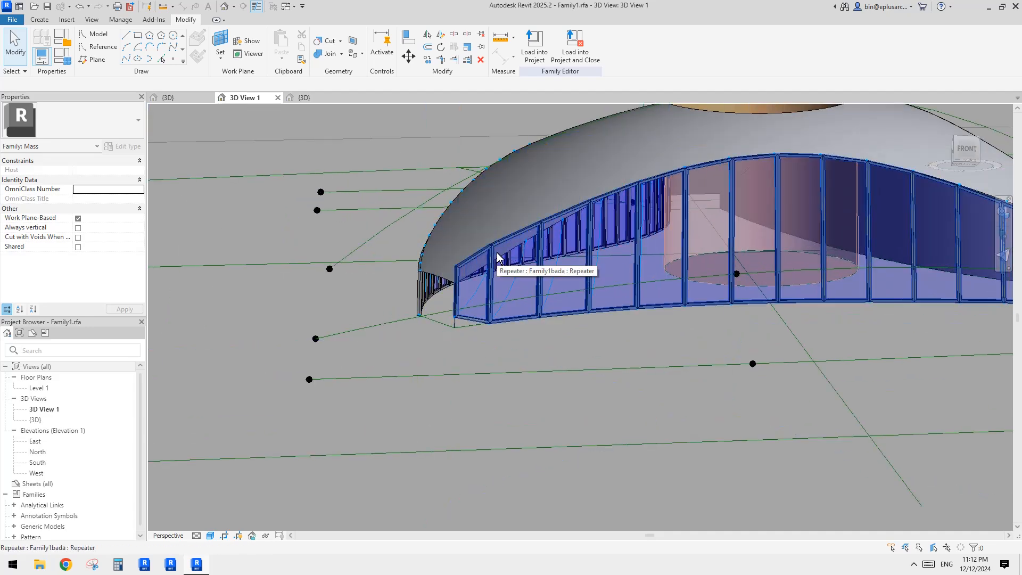
{"action": "scroll", "coordinate": [497, 255], "scroll_direction": "down", "scroll_amount": 1}
{"action": "middle_click_drag", "start_coordinate": [518, 284], "coordinate": [270, 286], "text": "shift"}
{"action": "middle_click_drag", "start_coordinate": [672, 291], "coordinate": [767, 321], "text": "shift"}
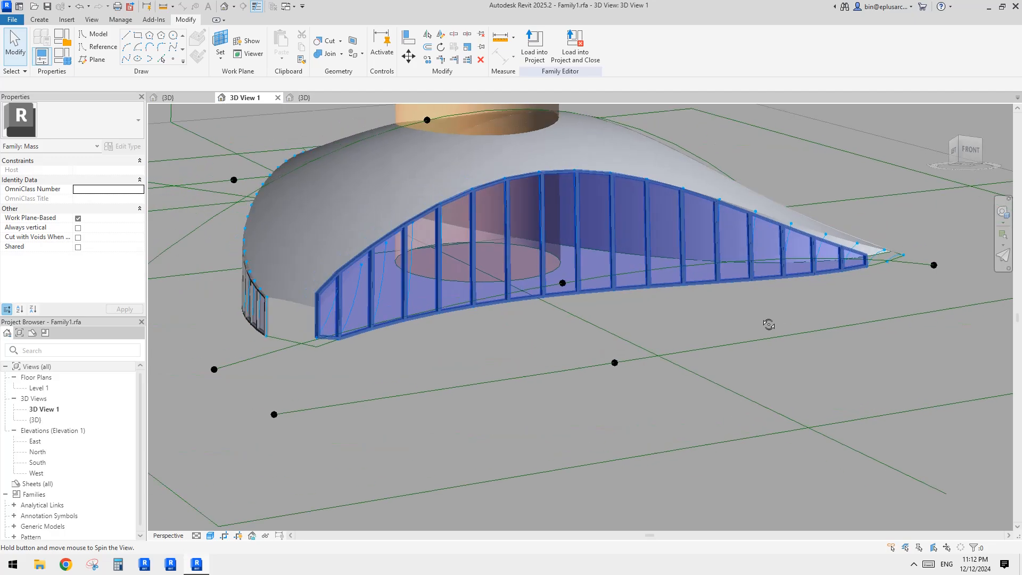
{"action": "scroll", "coordinate": [869, 270], "scroll_direction": "up", "scroll_amount": 3}
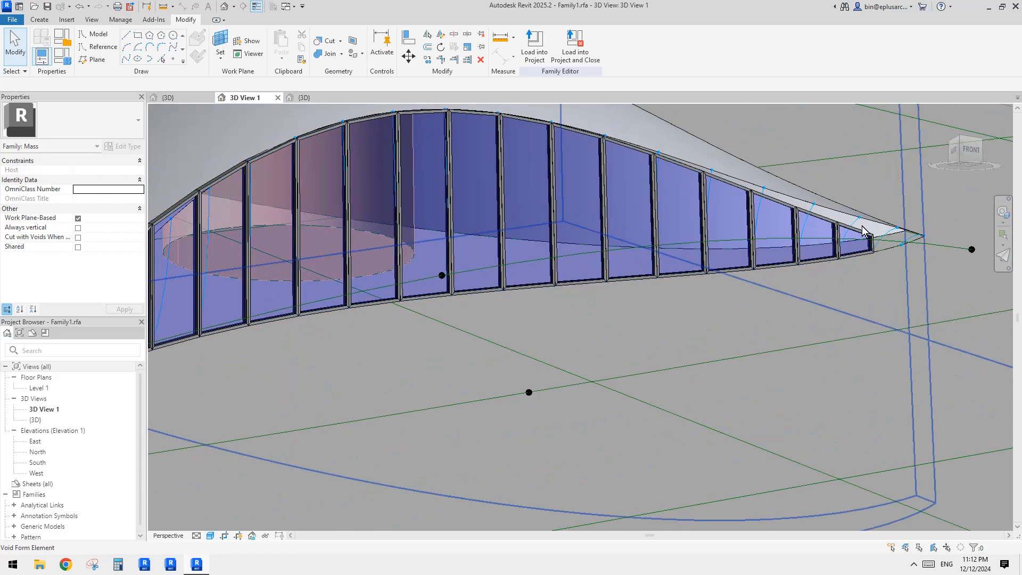
{"action": "scroll", "coordinate": [683, 244], "scroll_direction": "down", "scroll_amount": 3}
{"action": "middle_click_drag", "start_coordinate": [692, 255], "coordinate": [811, 339], "text": "shift"}
{"action": "scroll", "coordinate": [775, 356], "scroll_direction": "down", "scroll_amount": 2}
{"action": "middle_click_drag", "start_coordinate": [753, 312], "coordinate": [831, 300], "text": "shift"}
{"action": "middle_click_drag", "start_coordinate": [740, 261], "coordinate": [696, 294], "text": "shift"}
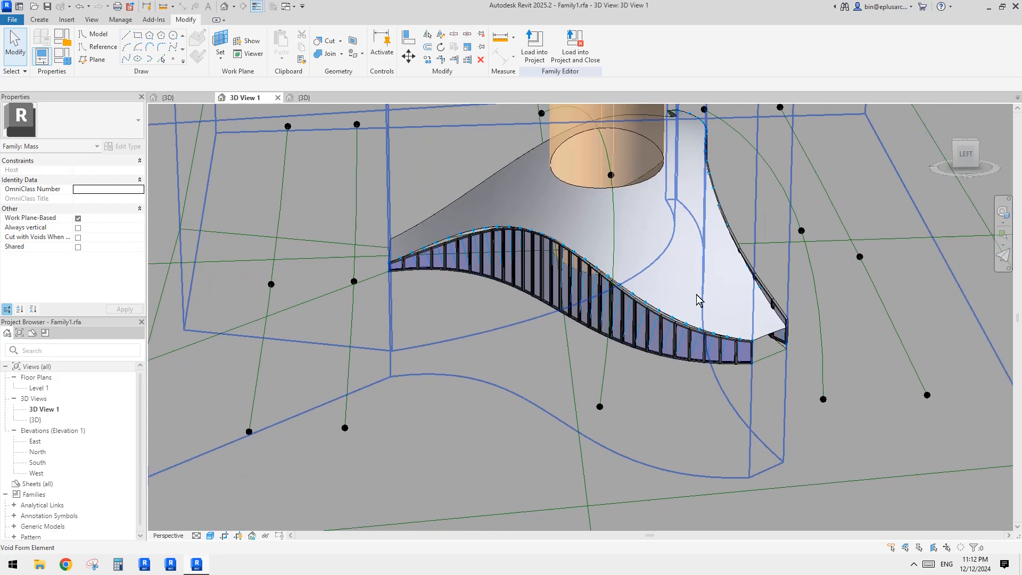
{"action": "scroll", "coordinate": [720, 343], "scroll_direction": "up", "scroll_amount": 2}
Step: Select the repeater and inspect its elements near the surface's narrow end
{"action": "left_click", "coordinate": [722, 350]}
{"action": "middle_click_drag", "start_coordinate": [721, 349], "coordinate": [689, 353], "text": "shift"}
{"action": "middle_click_drag", "start_coordinate": [751, 364], "coordinate": [697, 345]}
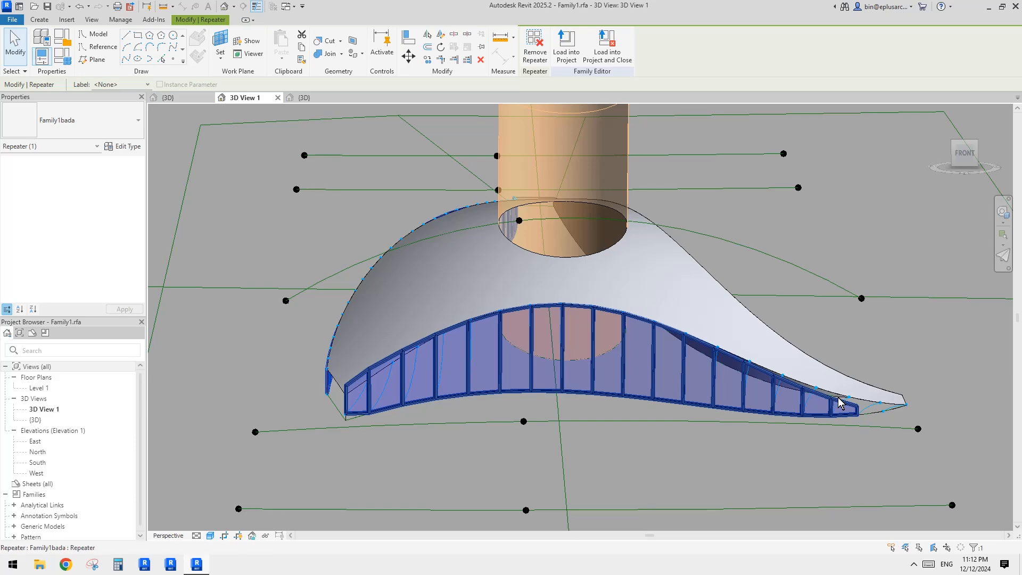
{"action": "middle_click_drag", "start_coordinate": [815, 406], "coordinate": [916, 387], "text": "shift"}
{"action": "scroll", "coordinate": [920, 385], "scroll_direction": "up", "scroll_amount": 1}
{"action": "key", "text": "Tab"}
{"action": "left_click", "coordinate": [848, 369]}
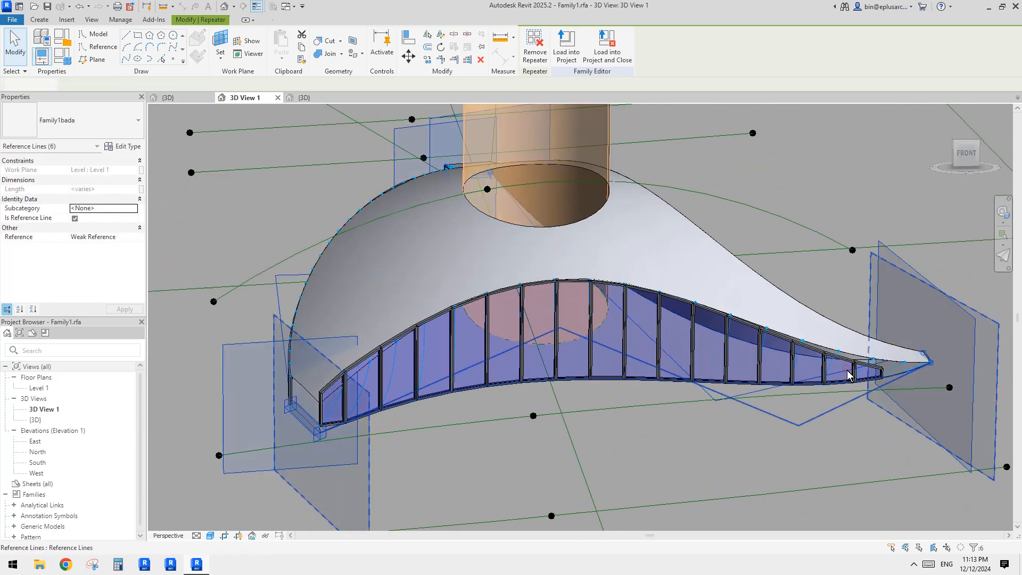
{"action": "left_click", "coordinate": [853, 381]}
{"action": "middle_click_drag", "start_coordinate": [854, 382], "coordinate": [802, 371]}
{"action": "scroll", "coordinate": [802, 371], "scroll_direction": "down", "scroll_amount": 3}
{"action": "scroll", "coordinate": [800, 371], "scroll_direction": "up", "scroll_amount": 1}
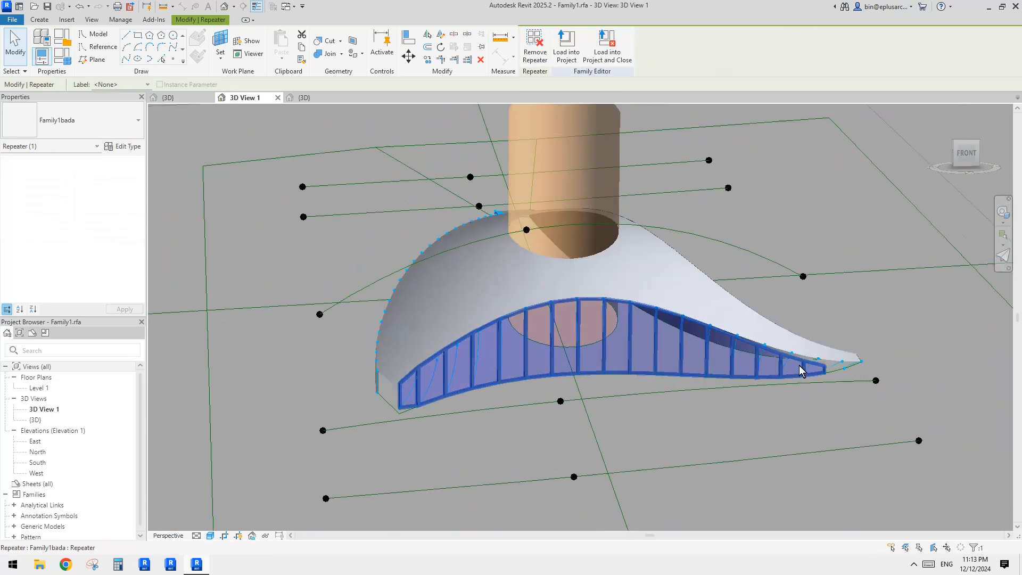
Step: Examine the repeater's end panels at the surface tip from closer viewpoints
{"action": "key", "text": "Escape"}
{"action": "scroll", "coordinate": [650, 331], "scroll_direction": "down", "scroll_amount": 2}
{"action": "mouse_move", "coordinate": [650, 332]}
{"action": "middle_mouse_down", "text": "shift"}
{"action": "mouse_move", "coordinate": [728, 351]}
{"action": "mouse_move", "coordinate": [668, 325]}
{"action": "middle_mouse_up", "text": "shift"}
{"action": "left_click", "coordinate": [614, 315]}
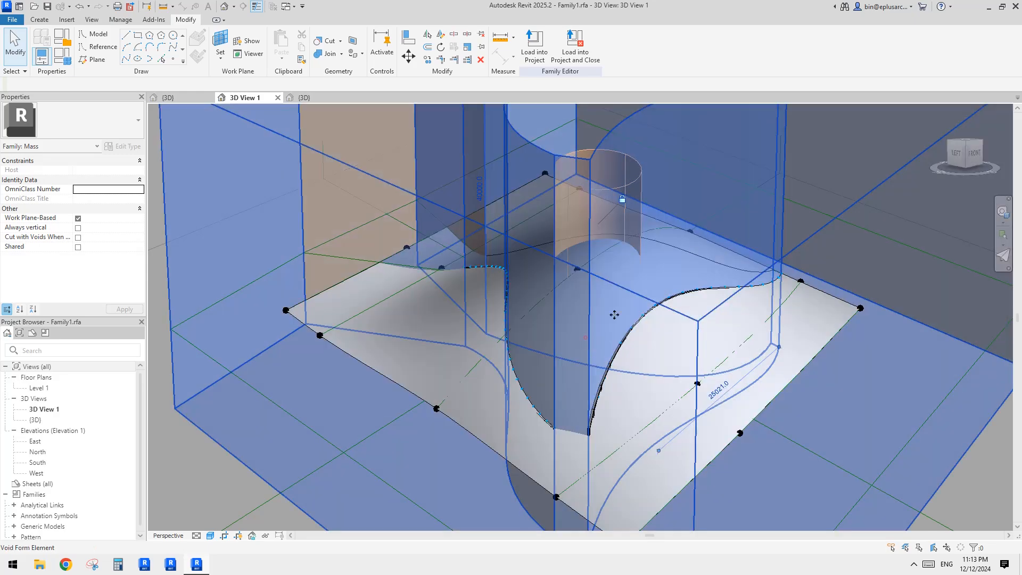
{"action": "key", "text": "Escape"}
{"action": "middle_click_drag", "start_coordinate": [602, 329], "coordinate": [766, 347]}
{"action": "scroll", "coordinate": [710, 314], "scroll_direction": "up", "scroll_amount": 2}
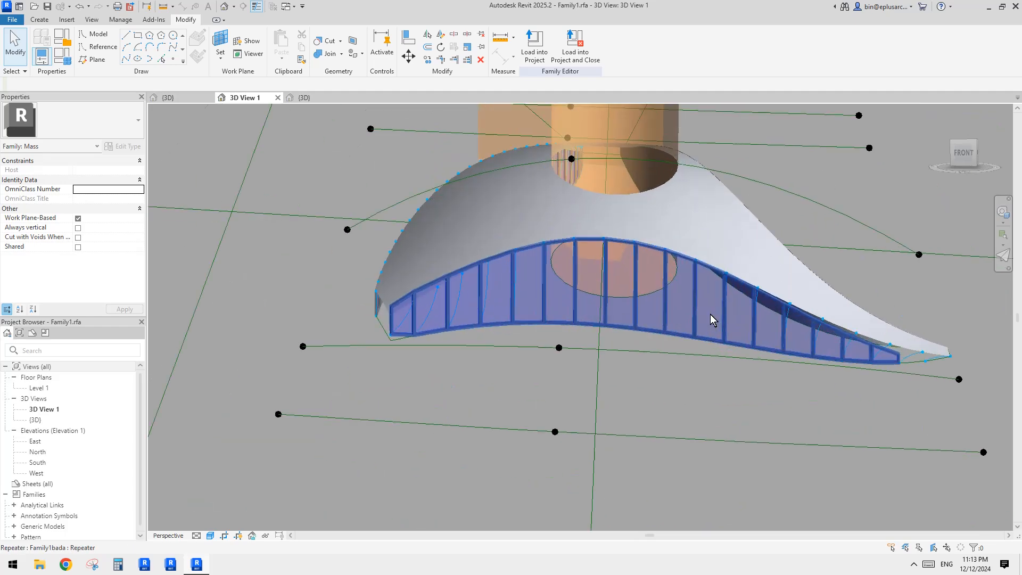
{"action": "left_click", "coordinate": [710, 317]}
{"action": "scroll", "coordinate": [703, 314], "scroll_direction": "up", "scroll_amount": 1}
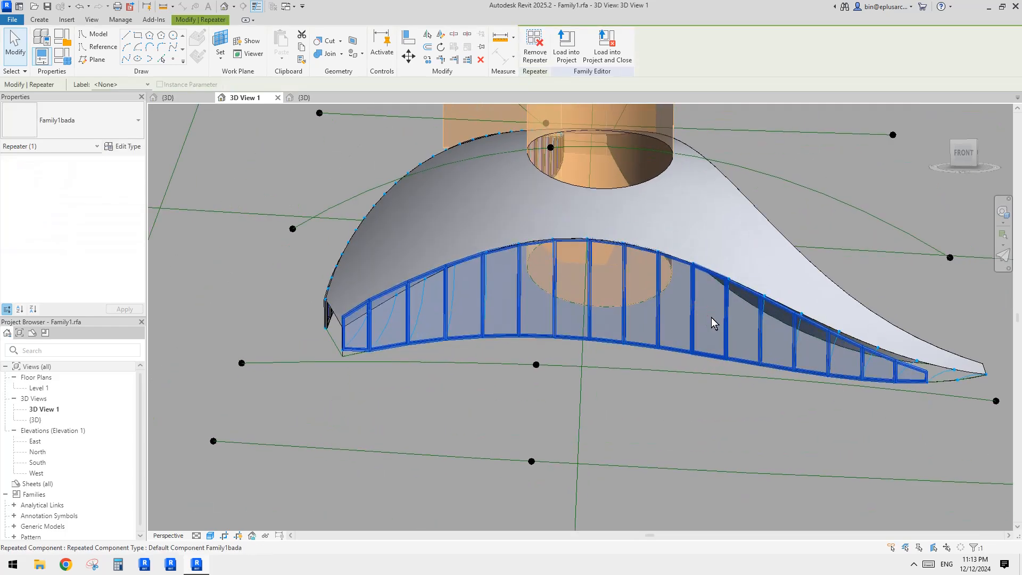
{"action": "scroll", "coordinate": [937, 370], "scroll_direction": "up", "scroll_amount": 2}
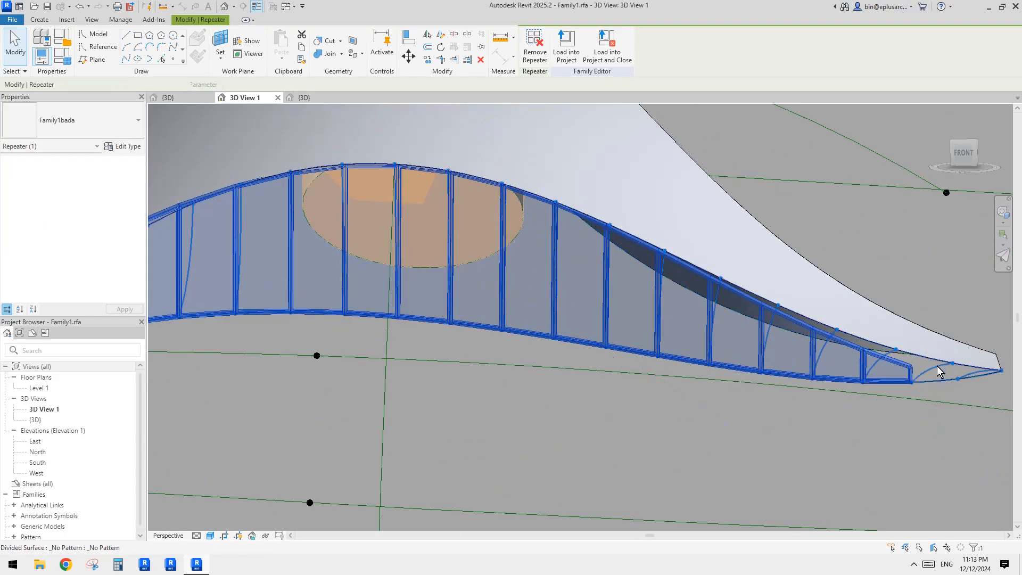
Step: Select the divided surface carrying the repeater, set its V grid number to 40, and dismiss the warning
{"action": "left_click", "coordinate": [937, 371]}
{"action": "scroll", "coordinate": [937, 371], "scroll_direction": "down", "scroll_amount": 3}
{"action": "left_click", "coordinate": [96, 237]}
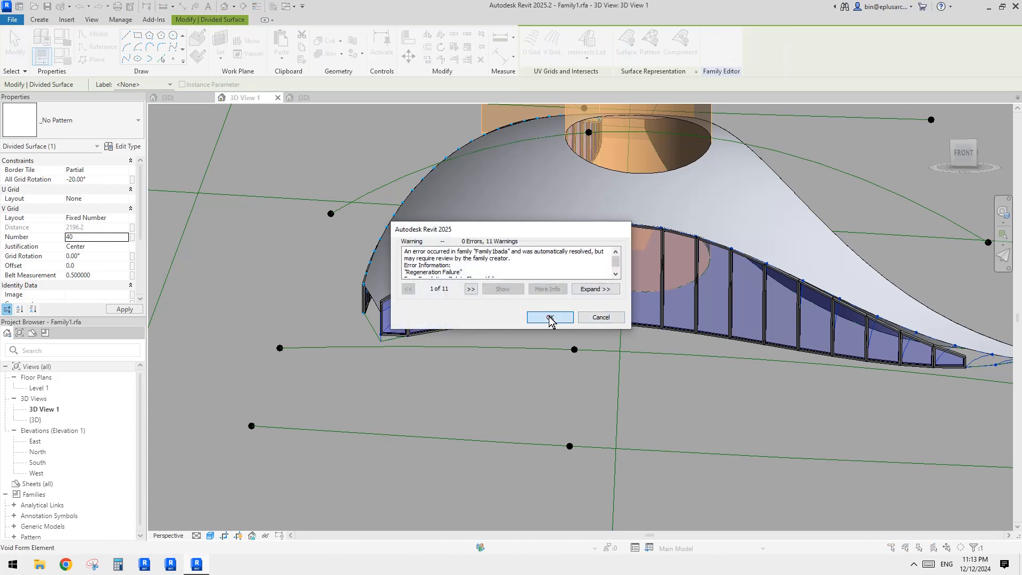
{"action": "left_click", "coordinate": [550, 318]}
Step: Select the form's lower inner surface and divide it with Divide Surface
{"action": "middle_click_drag", "start_coordinate": [682, 305], "coordinate": [590, 170], "text": "shift"}
{"action": "key", "text": "Escape"}
{"action": "scroll", "coordinate": [670, 283], "scroll_direction": "down", "scroll_amount": 3}
{"action": "left_click", "coordinate": [650, 330]}
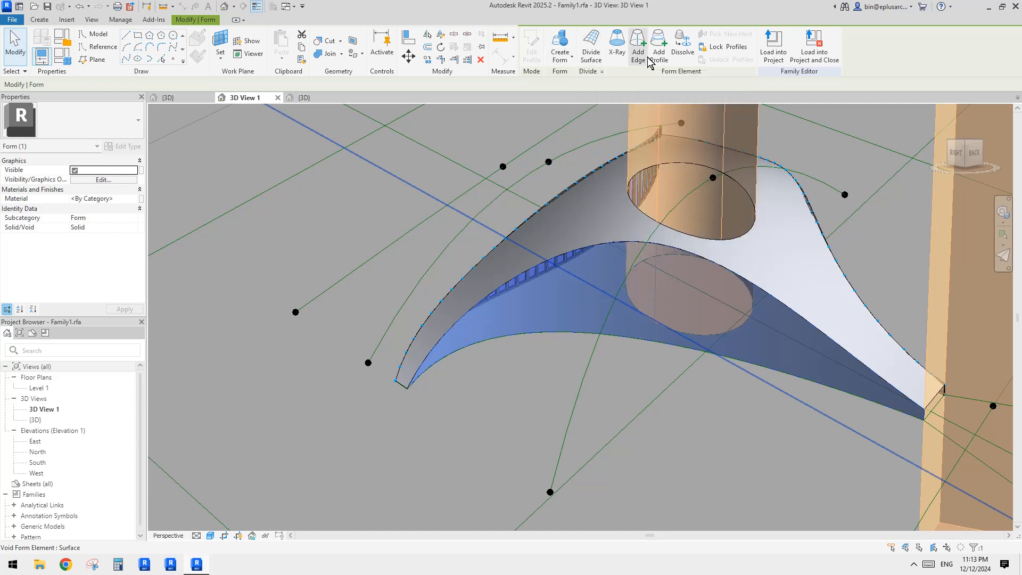
{"action": "left_click", "coordinate": [591, 42]}
{"action": "scroll", "coordinate": [669, 213], "scroll_direction": "up", "scroll_amount": 3}
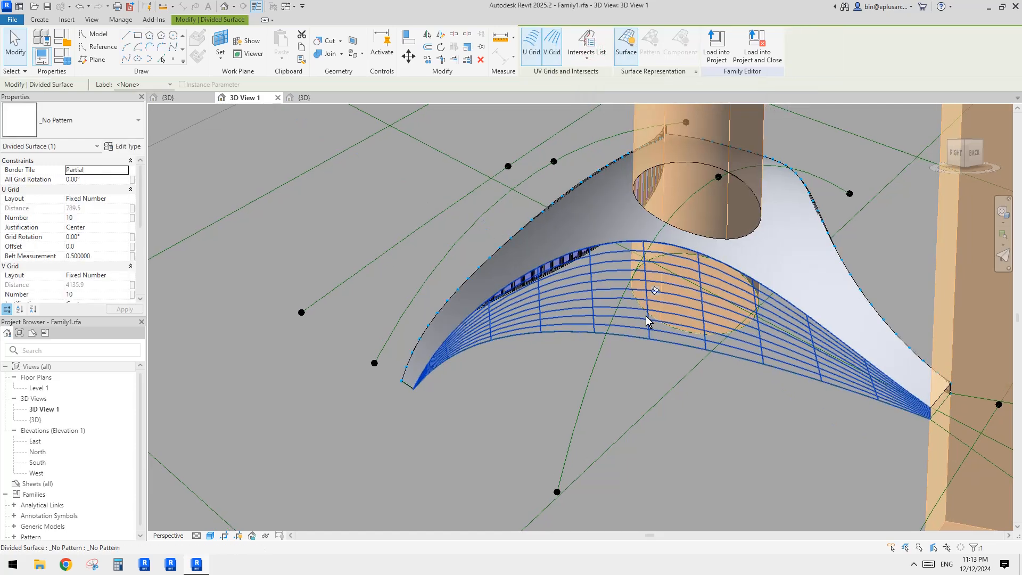
Step: Turn off both the U grid and V grid of the new divided surface, then exit the selection
{"action": "left_click", "coordinate": [531, 46]}
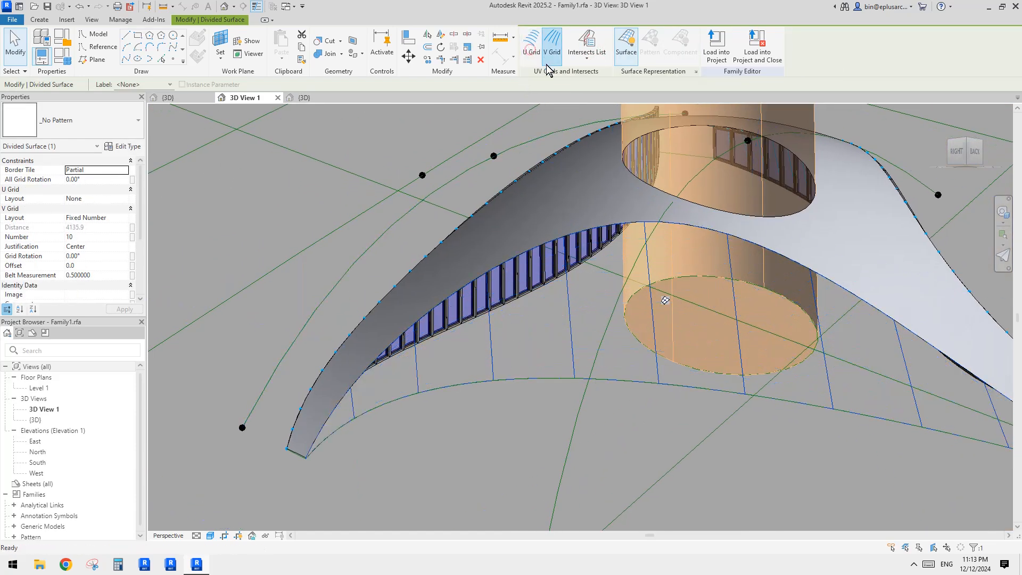
{"action": "middle_click_drag", "start_coordinate": [524, 142], "coordinate": [559, 108]}
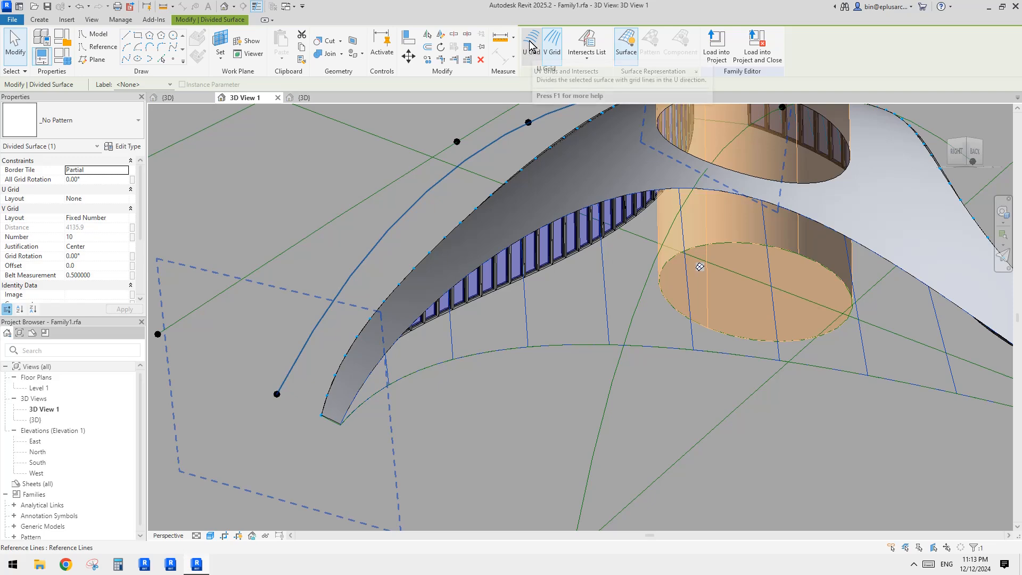
{"action": "middle_click_drag", "start_coordinate": [599, 283], "coordinate": [610, 281], "text": "shift"}
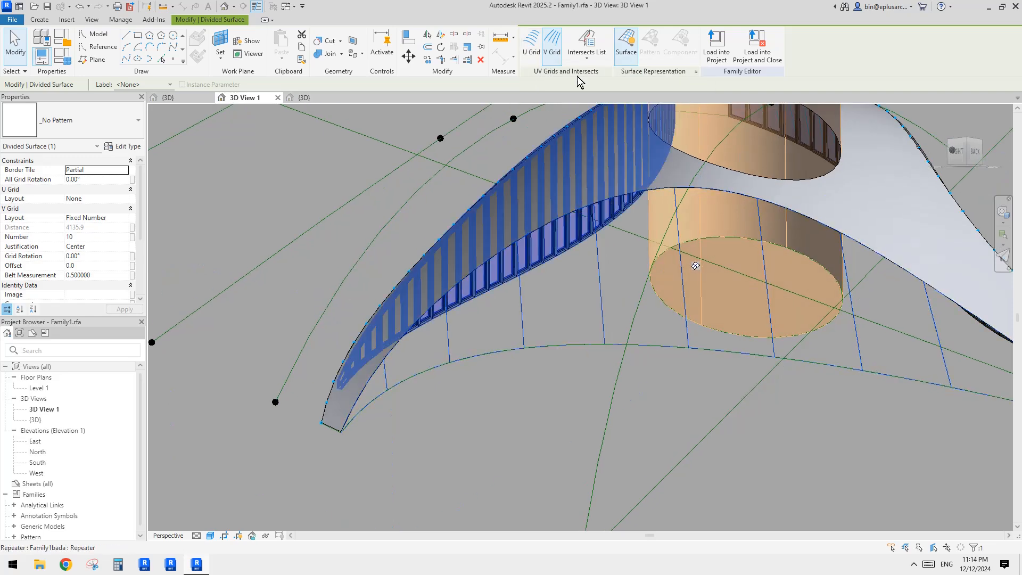
{"action": "left_click", "coordinate": [554, 53]}
{"action": "middle_click_drag", "start_coordinate": [571, 148], "coordinate": [591, 161]}
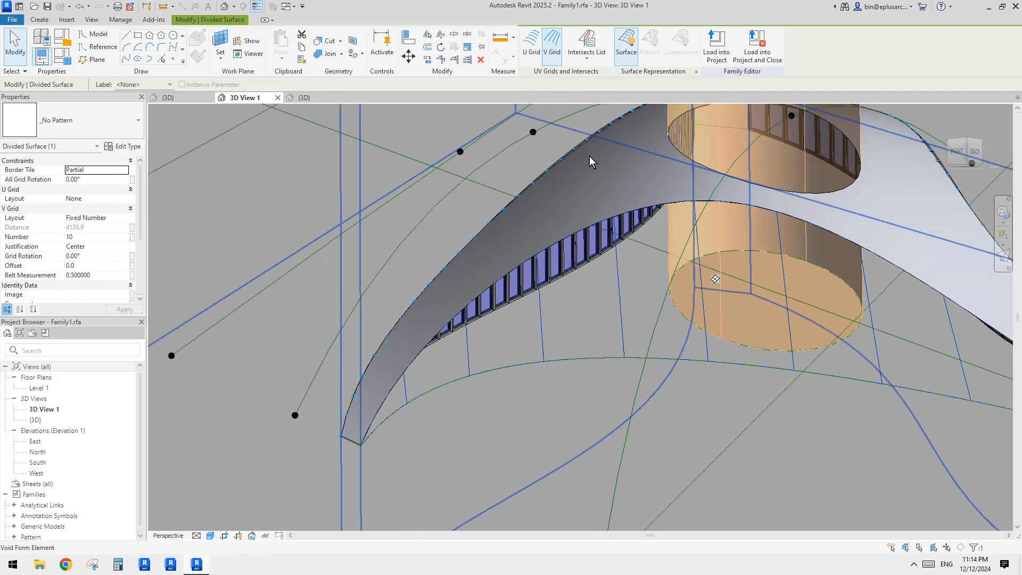
{"action": "left_click", "coordinate": [556, 61]}
{"action": "left_click", "coordinate": [587, 60]}
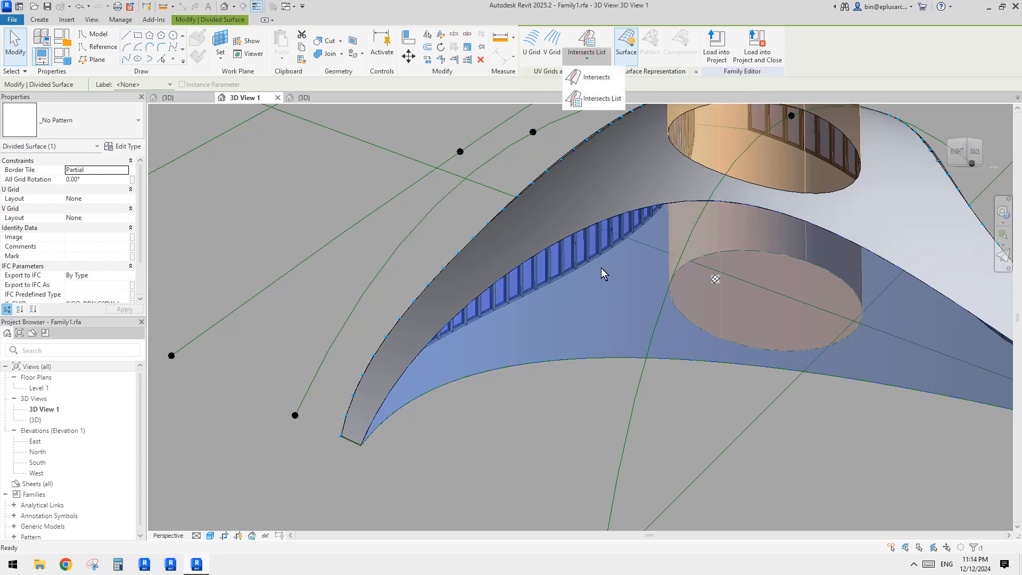
{"action": "key", "text": "Escape"}
{"action": "key", "text": "Escape"}
Step: Open the Level 1 floor plan and zoom in on the mass
{"action": "middle_click_drag", "start_coordinate": [602, 273], "coordinate": [564, 349], "text": "shift"}
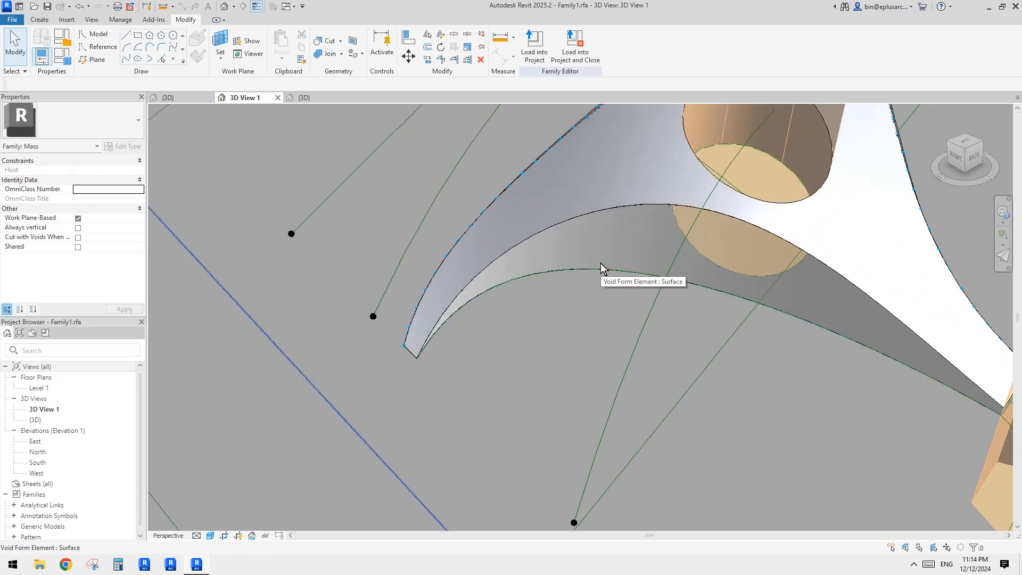
{"action": "middle_click_drag", "start_coordinate": [601, 263], "coordinate": [547, 315], "text": "shift"}
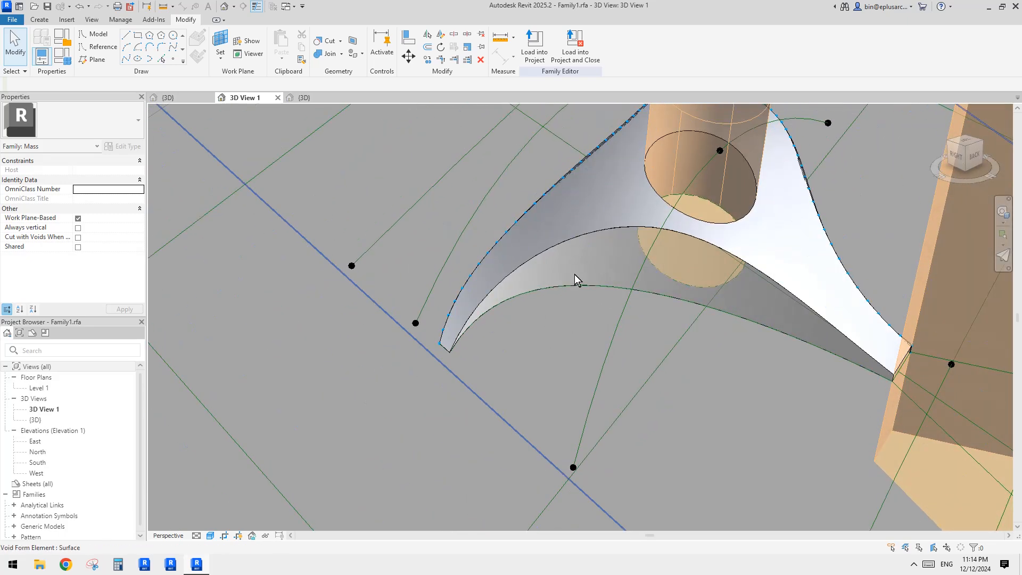
{"action": "middle_click_drag", "start_coordinate": [561, 259], "coordinate": [577, 269], "text": "shift"}
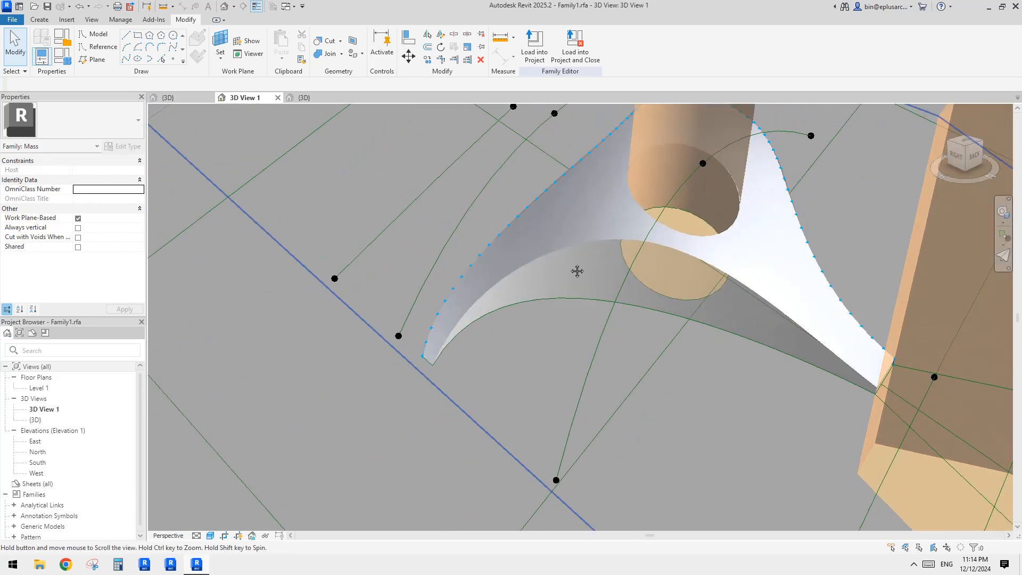
{"action": "double_click", "coordinate": [35, 388]}
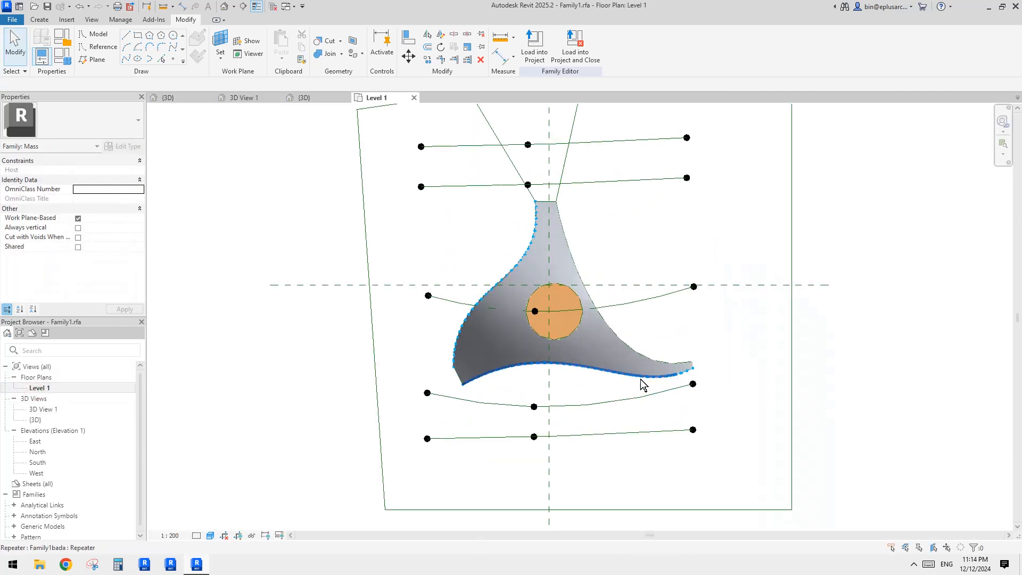
{"action": "scroll", "coordinate": [612, 383], "scroll_direction": "up", "scroll_amount": 3}
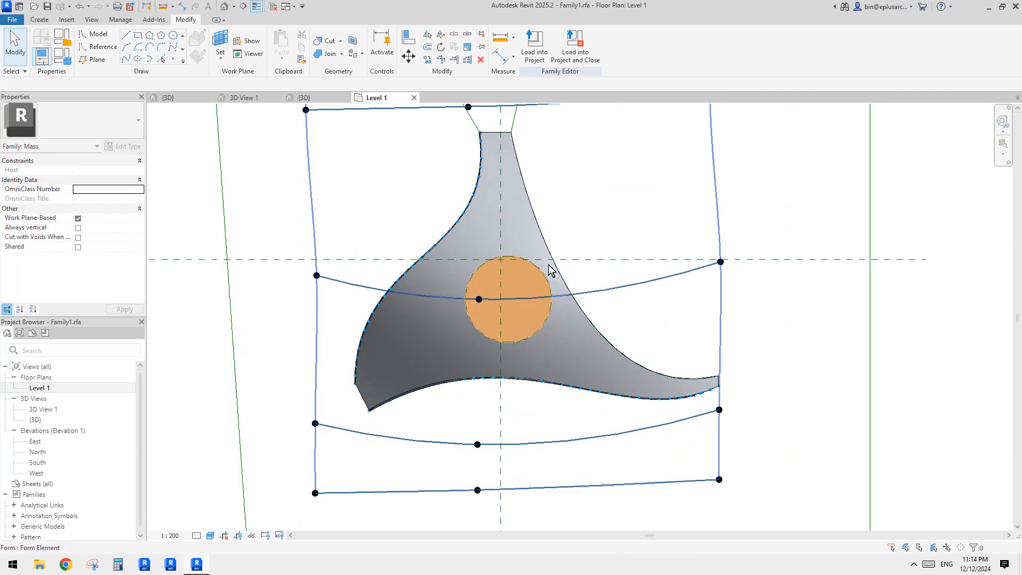
{"action": "middle_click_drag", "start_coordinate": [550, 269], "coordinate": [560, 328]}
{"action": "key", "text": "r"}
{"action": "key", "text": "p"}
{"action": "left_click", "coordinate": [39, 21]}
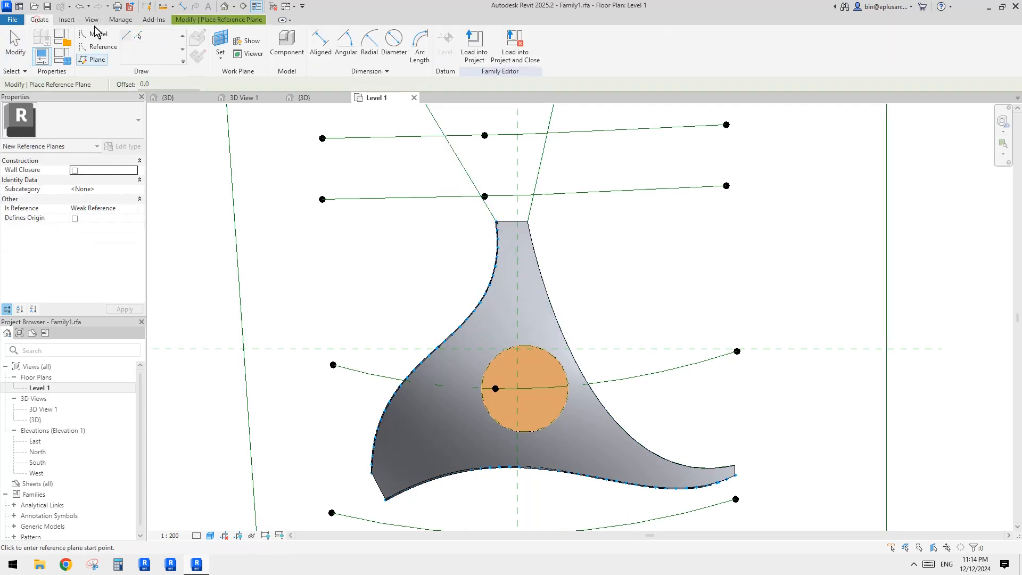
{"action": "key", "text": "Escape"}
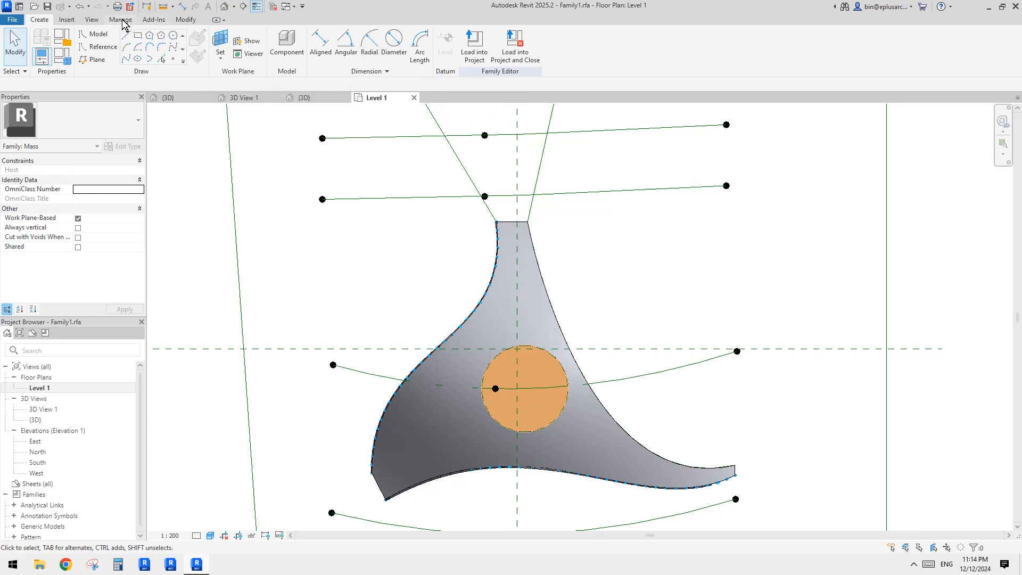
{"action": "left_click", "coordinate": [67, 21]}
{"action": "left_click", "coordinate": [91, 20]}
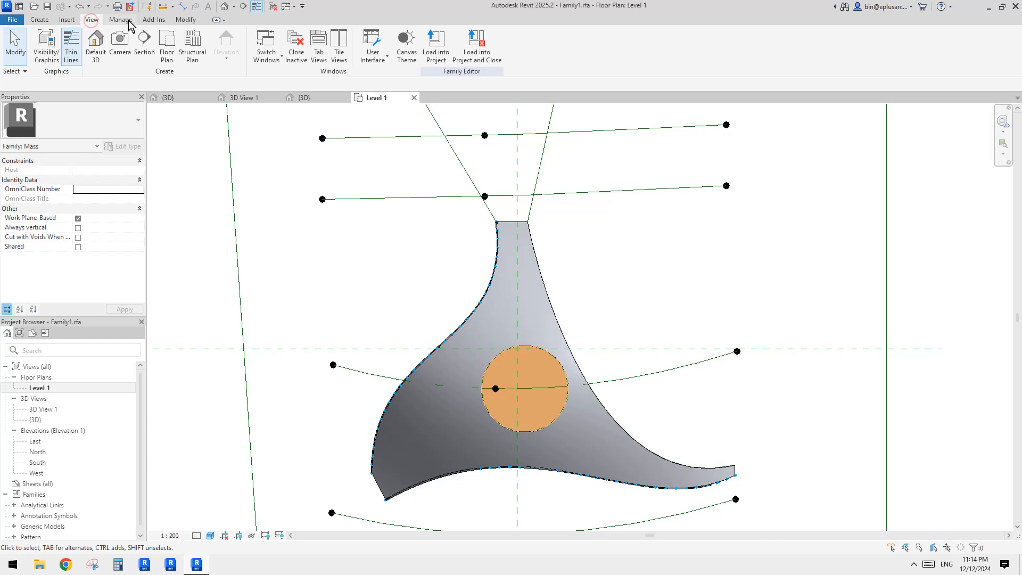
{"action": "left_click", "coordinate": [127, 22]}
{"action": "left_click", "coordinate": [153, 23]}
{"action": "left_click", "coordinate": [192, 22]}
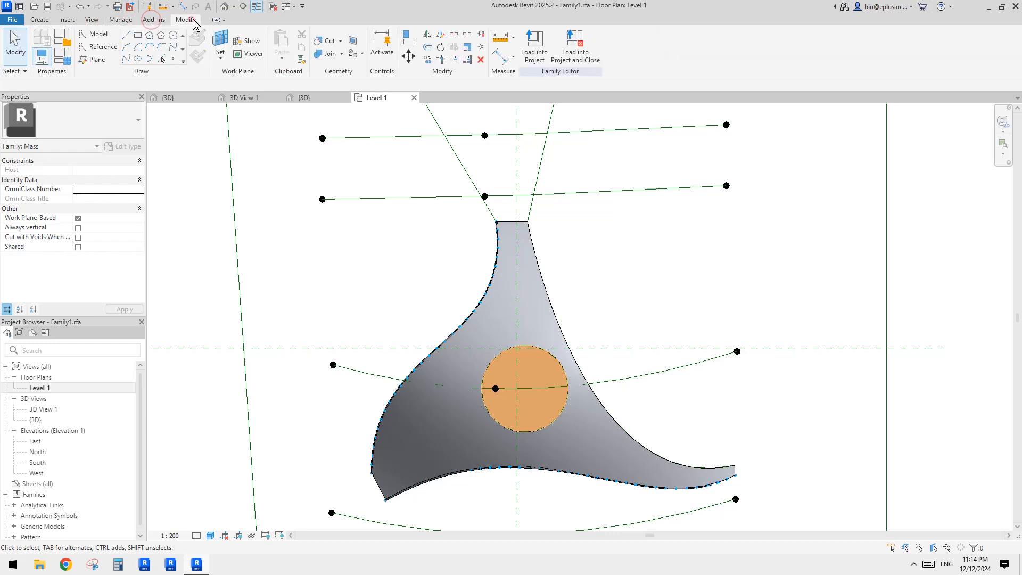
{"action": "left_click", "coordinate": [40, 22]}
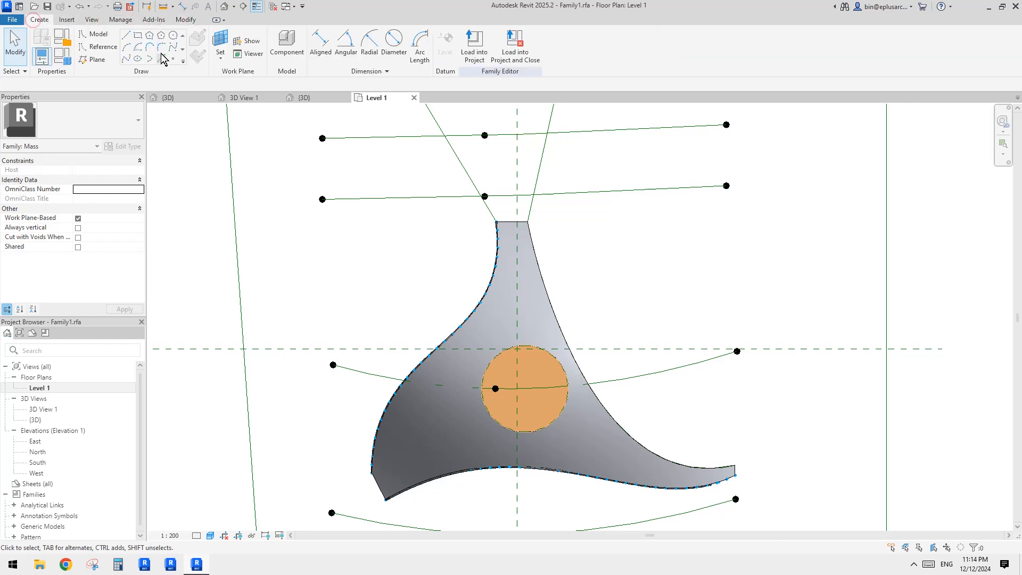
Step: Draw a diagonal reference plane across the surface's narrow neck near its top, angled about 142°
{"action": "left_click", "coordinate": [99, 51]}
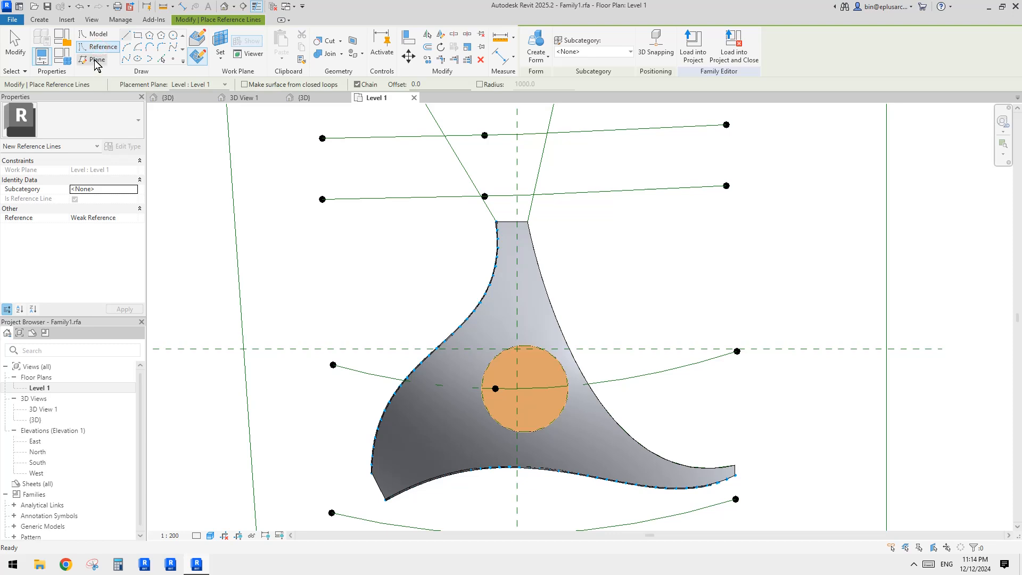
{"action": "left_click", "coordinate": [96, 61]}
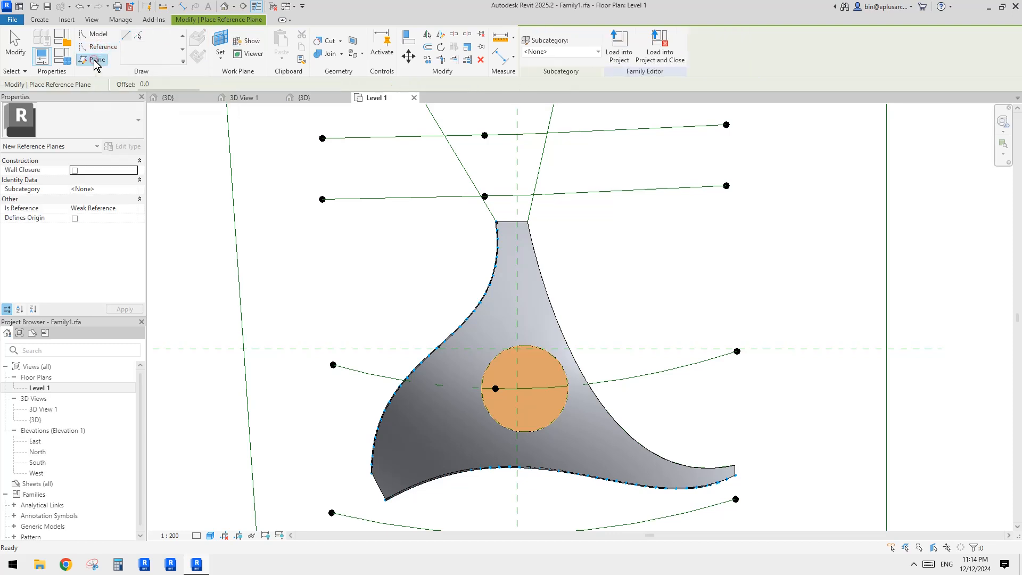
{"action": "middle_click_drag", "start_coordinate": [364, 139], "coordinate": [434, 155]}
{"action": "key", "text": "Escape"}
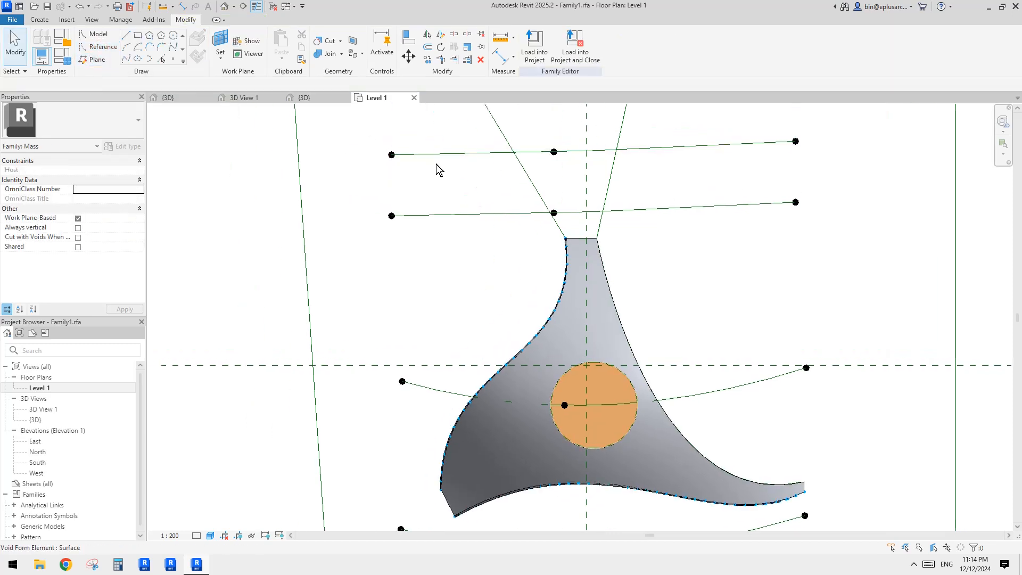
{"action": "key", "text": "r"}
{"action": "key", "text": "p"}
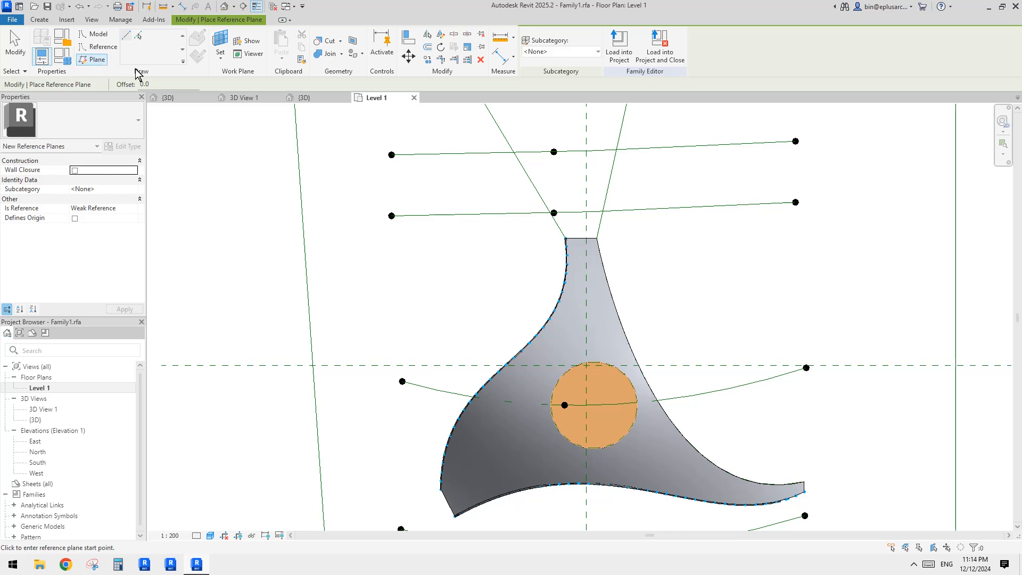
{"action": "key", "text": "Escape"}
{"action": "left_click", "coordinate": [96, 60]}
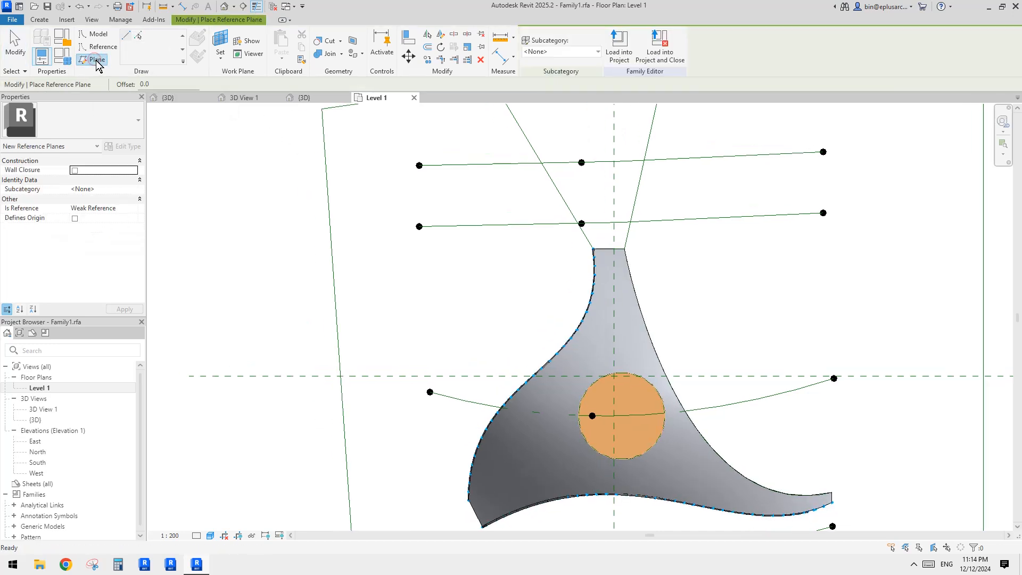
{"action": "middle_click_drag", "start_coordinate": [666, 276], "coordinate": [564, 262]}
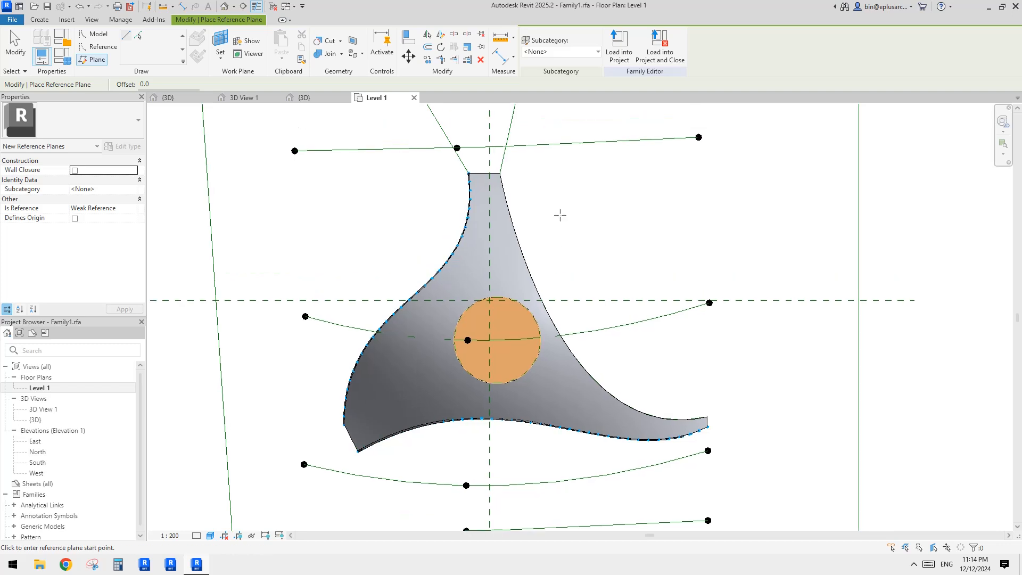
{"action": "middle_click_drag", "start_coordinate": [559, 210], "coordinate": [556, 218]}
{"action": "scroll", "coordinate": [544, 195], "scroll_direction": "up", "scroll_amount": 1}
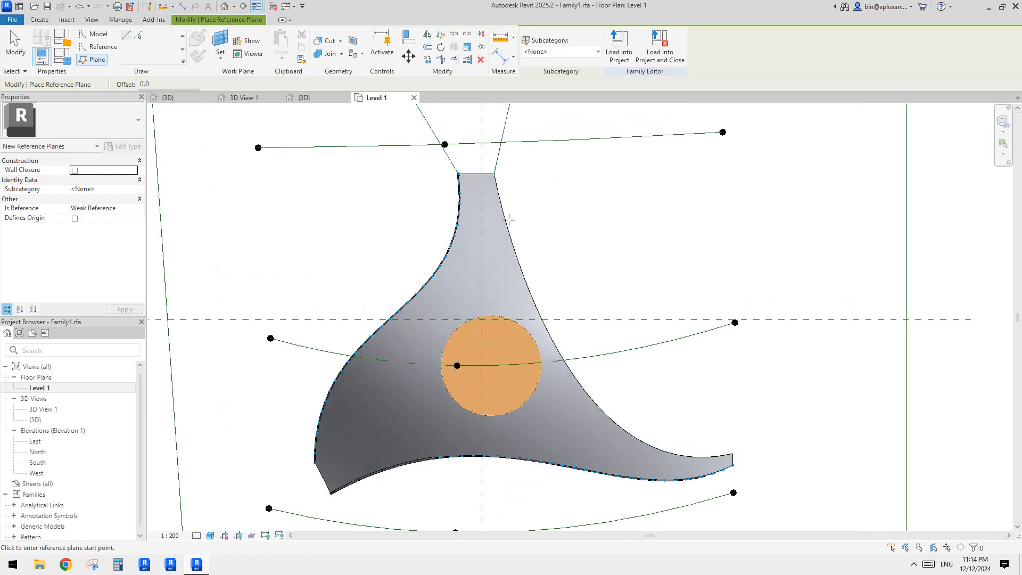
{"action": "middle_click_drag", "start_coordinate": [714, 293], "coordinate": [761, 274]}
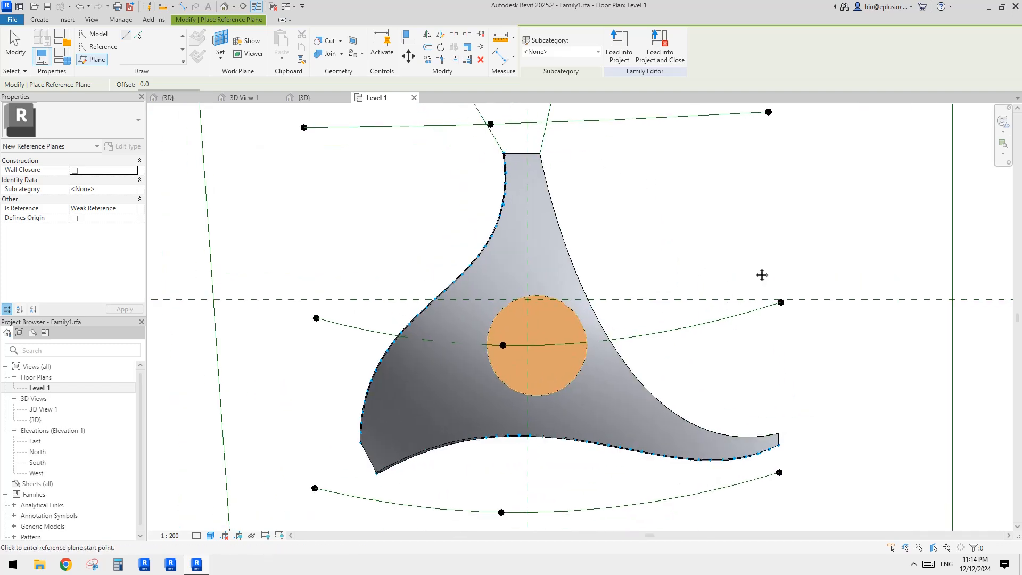
{"action": "middle_click_drag", "start_coordinate": [649, 193], "coordinate": [636, 219]}
{"action": "scroll", "coordinate": [553, 207], "scroll_direction": "up", "scroll_amount": 3}
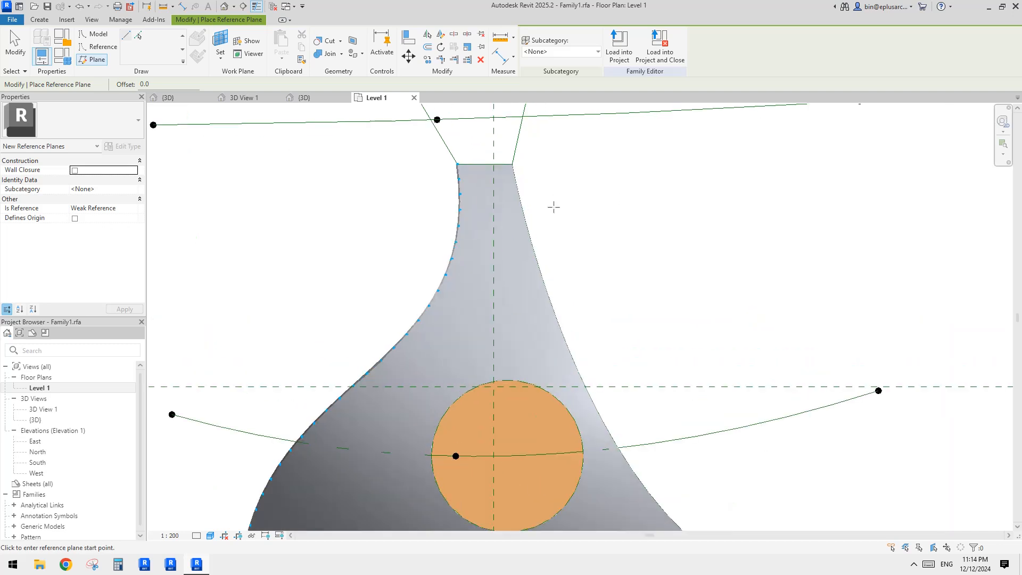
{"action": "left_click", "coordinate": [468, 239]}
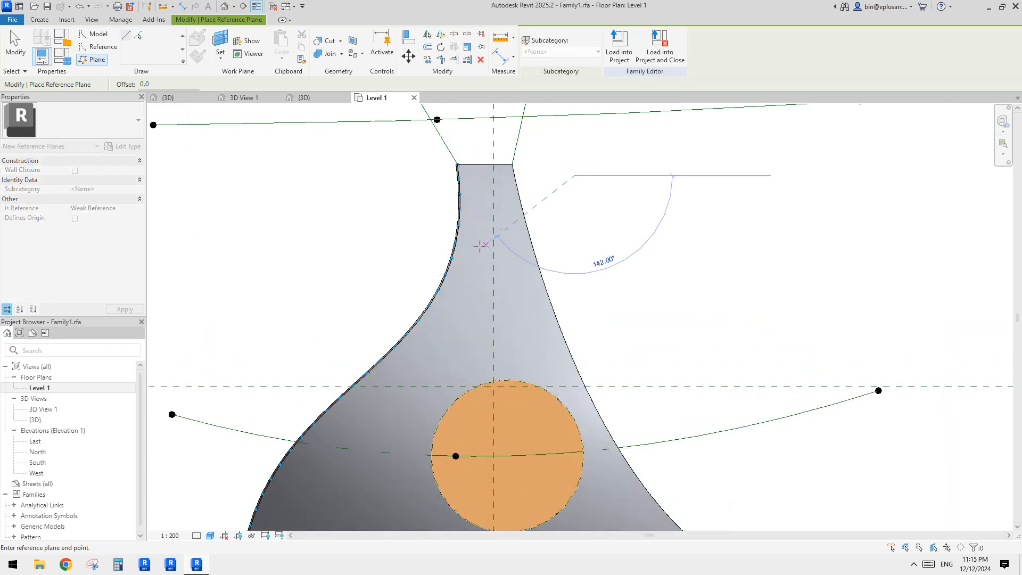
{"action": "left_click", "coordinate": [574, 176]}
{"action": "key", "text": "Escape"}
{"action": "key", "text": "Escape"}
{"action": "scroll", "coordinate": [555, 192], "scroll_direction": "up", "scroll_amount": 1}
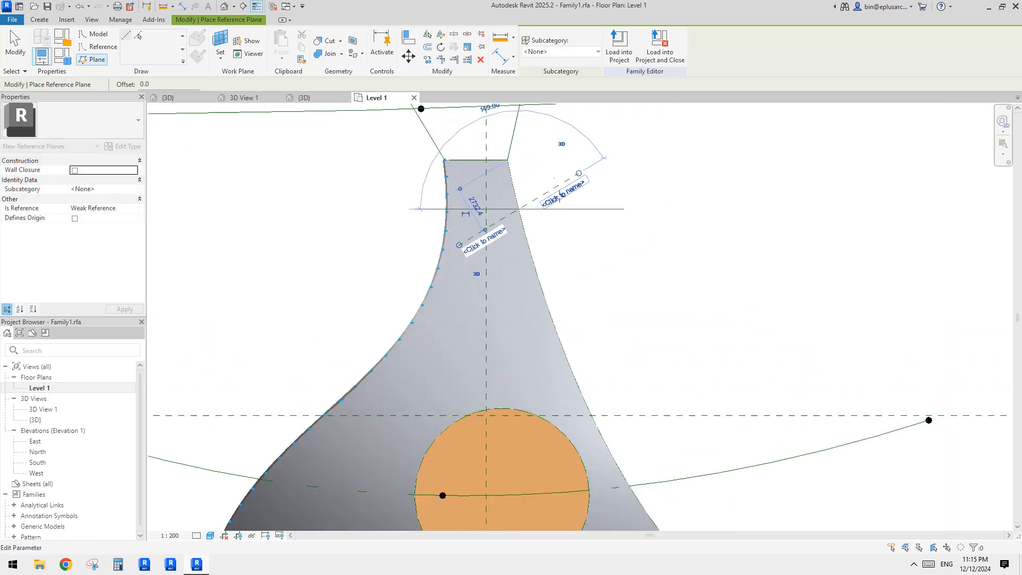
Step: Select the diagonal reference plane and drag it closer to the neck's top edge
{"action": "left_click", "coordinate": [555, 187]}
{"action": "scroll", "coordinate": [553, 186], "scroll_direction": "up", "scroll_amount": 1}
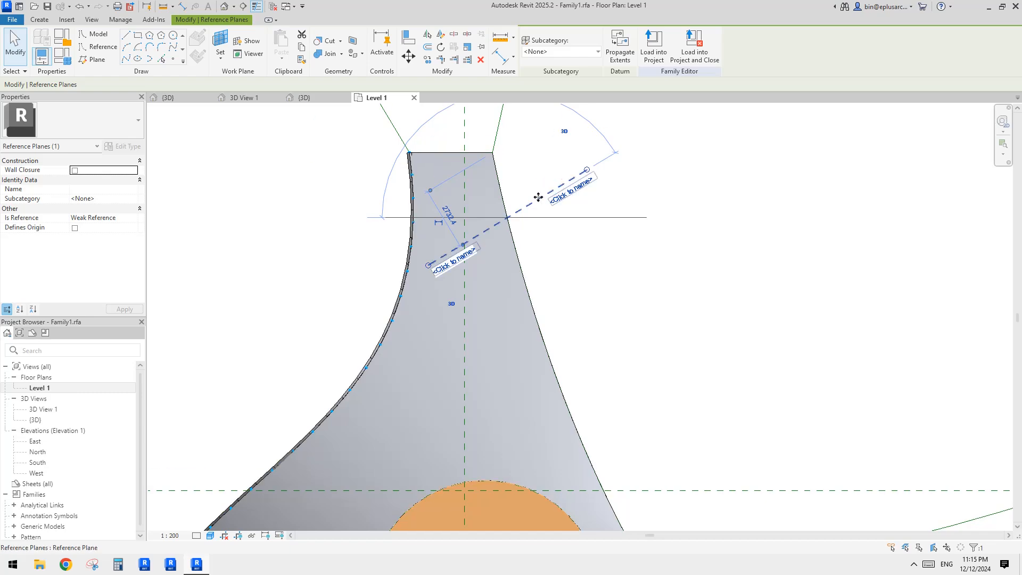
{"action": "left_click_drag", "start_coordinate": [540, 197], "coordinate": [524, 178]}
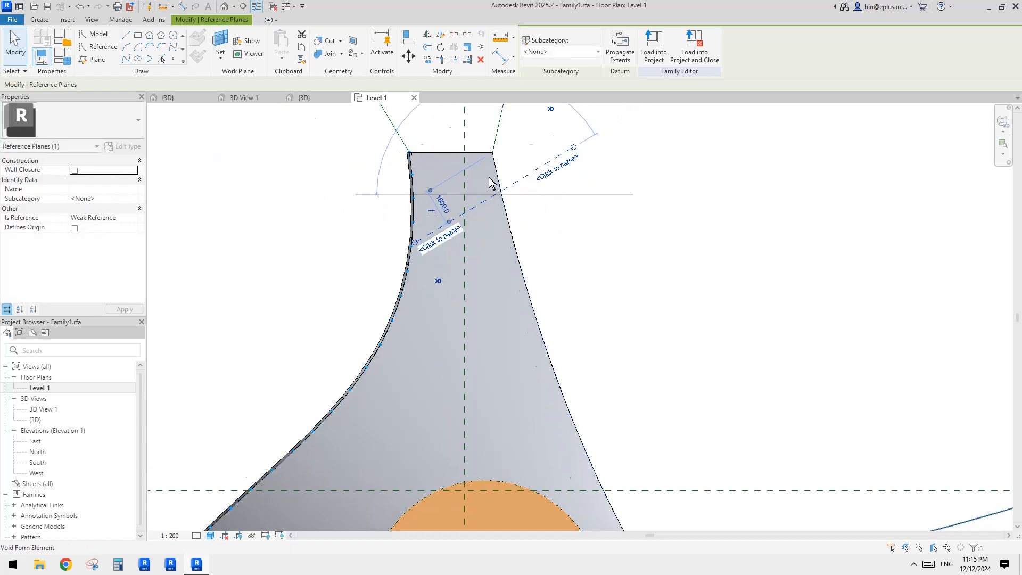
{"action": "scroll", "coordinate": [532, 182], "scroll_direction": "down", "scroll_amount": 3}
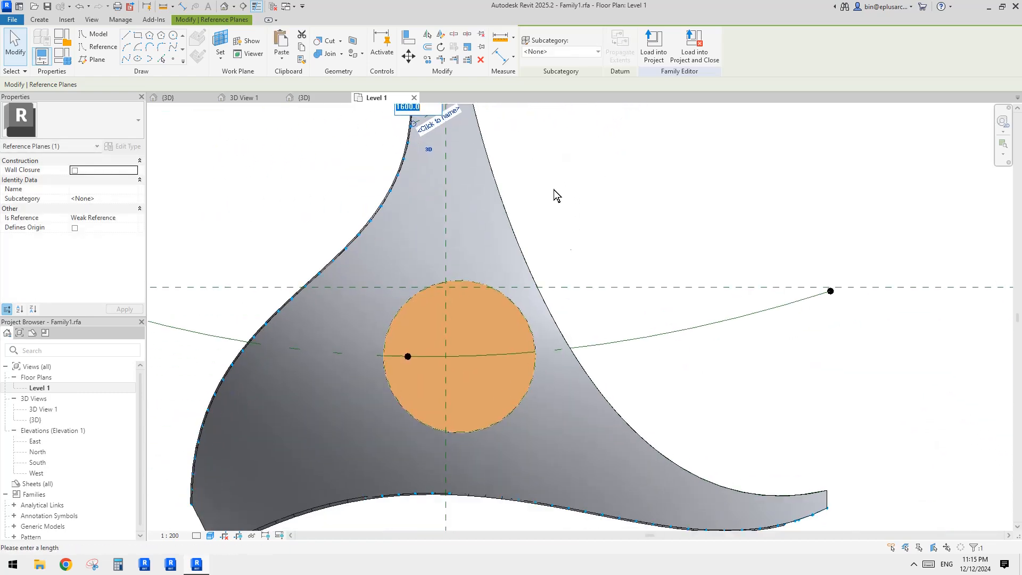
{"action": "scroll", "coordinate": [479, 155], "scroll_direction": "up", "scroll_amount": 3}
{"action": "type", "text": "1"}
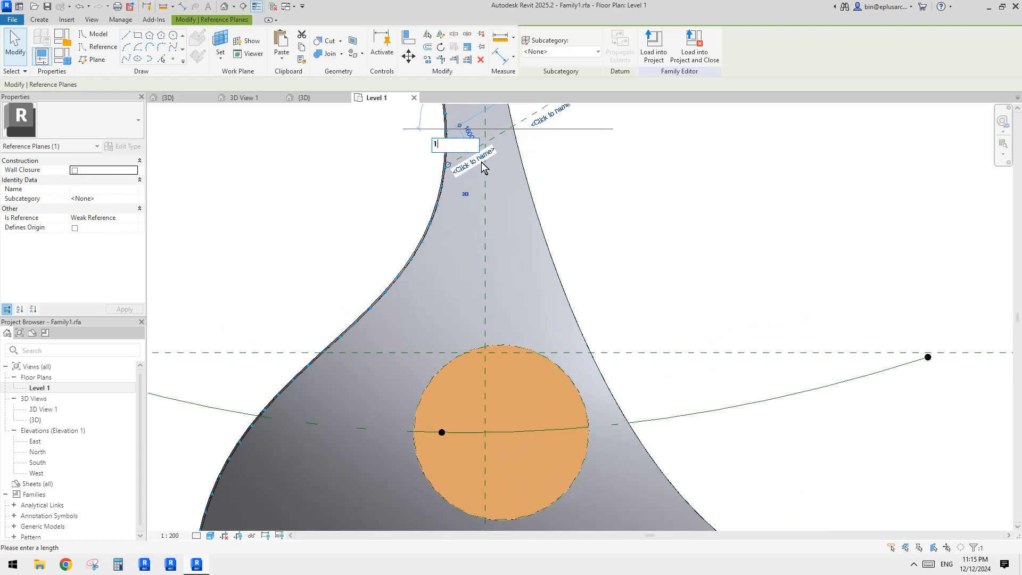
{"action": "key", "text": "Escape"}
Step: Copy the diagonal reference plane 1500 mm further down along the neck
{"action": "middle_click_drag", "start_coordinate": [572, 162], "coordinate": [551, 206]}
{"action": "scroll", "coordinate": [558, 255], "scroll_direction": "down", "scroll_amount": 1}
{"action": "middle_click_drag", "start_coordinate": [590, 271], "coordinate": [590, 283]}
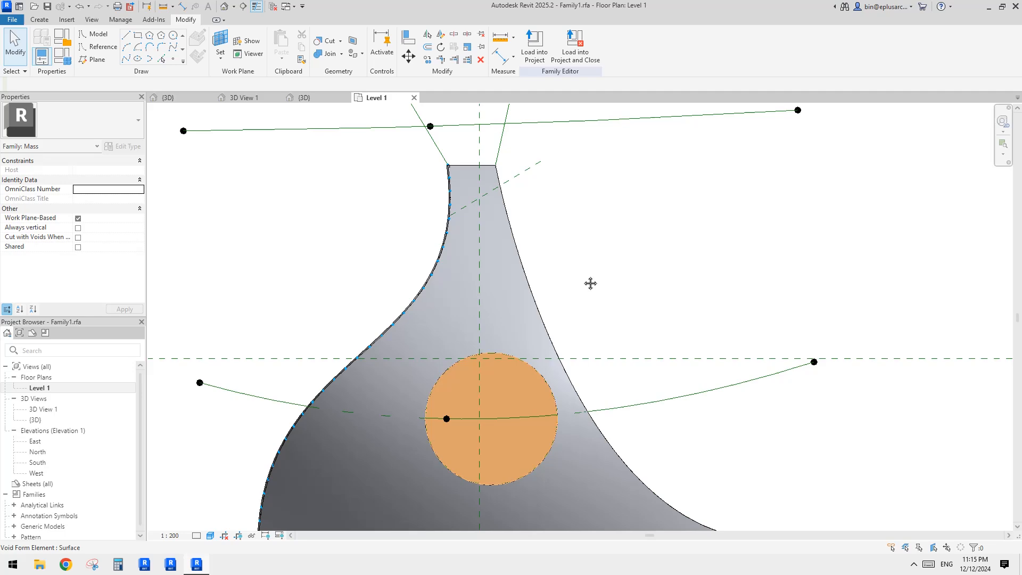
{"action": "left_click", "coordinate": [522, 173]}
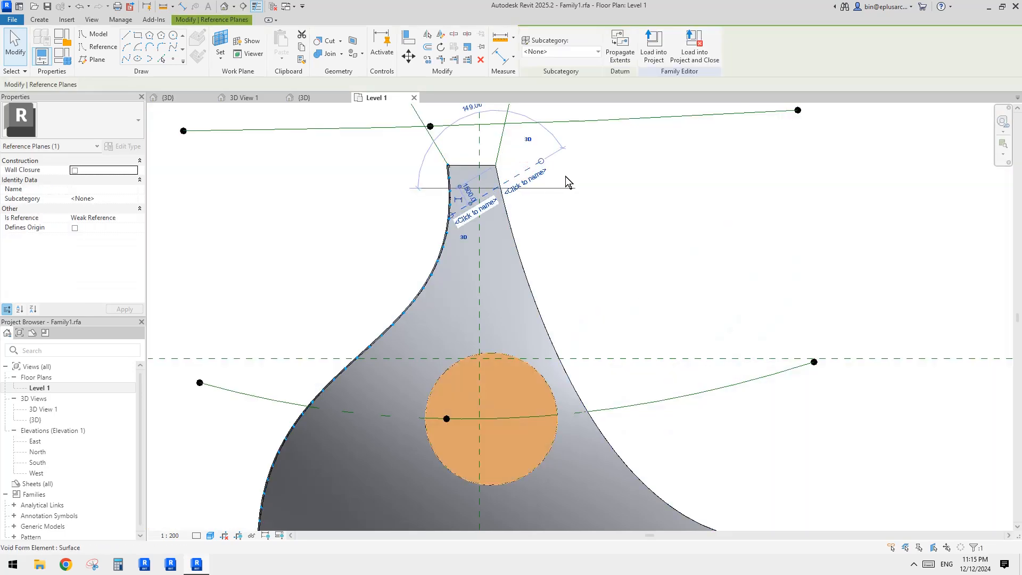
{"action": "left_click", "coordinate": [551, 181]}
{"action": "left_click", "coordinate": [525, 170]}
{"action": "scroll", "coordinate": [571, 280], "scroll_direction": "down", "scroll_amount": 1}
{"action": "middle_click_drag", "start_coordinate": [571, 279], "coordinate": [556, 253]}
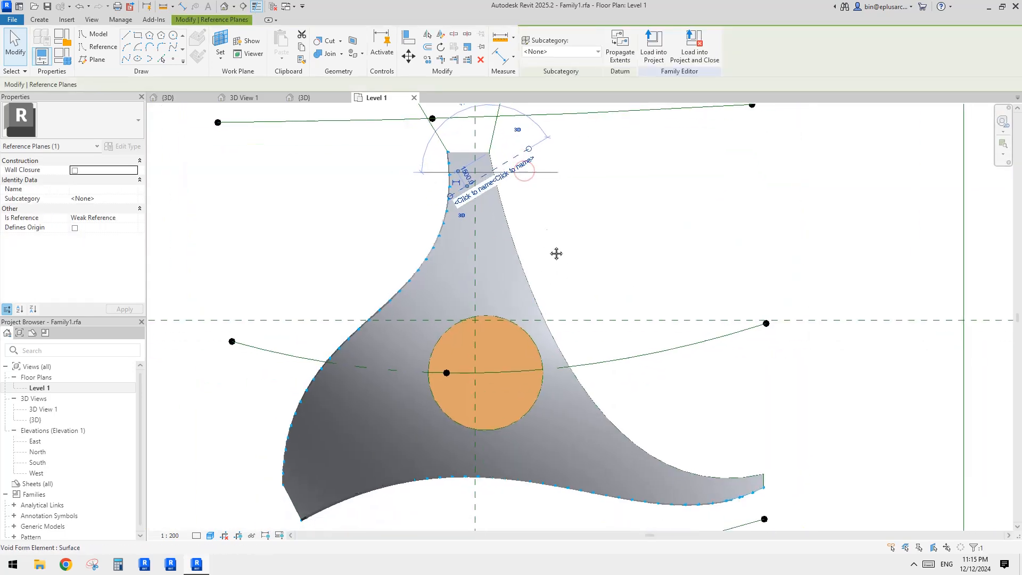
{"action": "scroll", "coordinate": [522, 187], "scroll_direction": "up", "scroll_amount": 1}
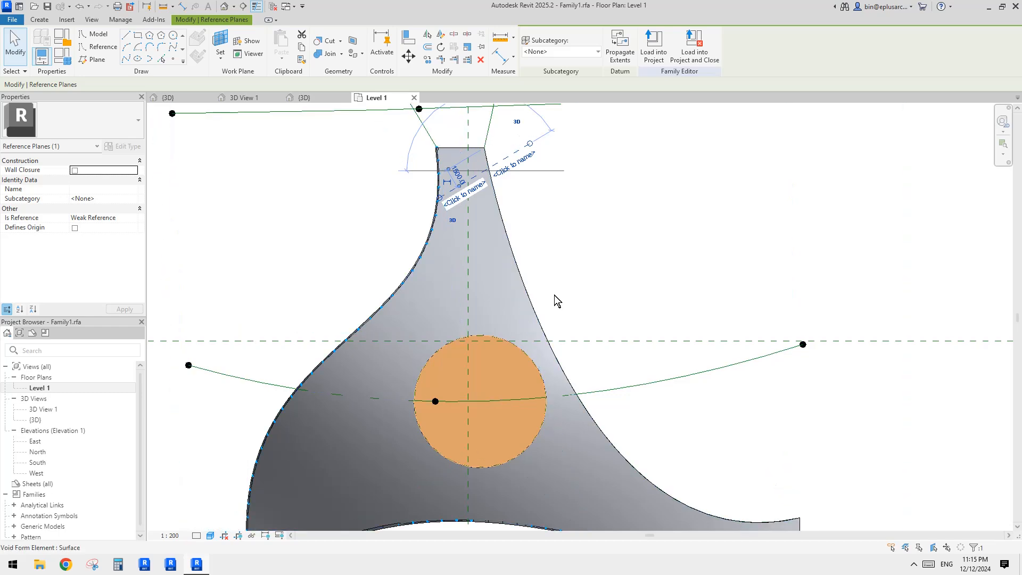
{"action": "scroll", "coordinate": [554, 295], "scroll_direction": "down", "scroll_amount": 1}
{"action": "middle_click_drag", "start_coordinate": [528, 239], "coordinate": [525, 248]}
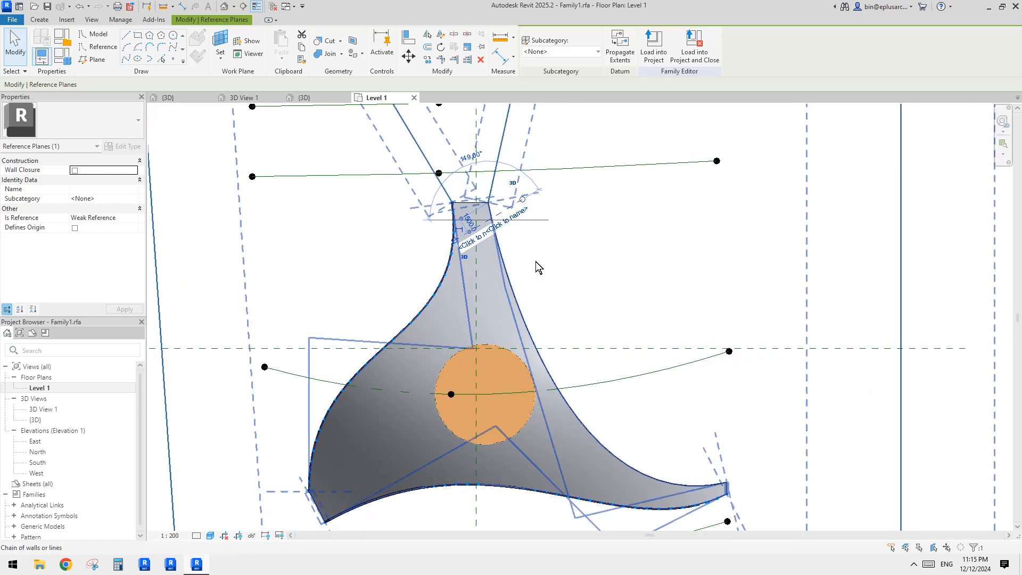
{"action": "middle_click_drag", "start_coordinate": [582, 317], "coordinate": [596, 325]}
{"action": "scroll", "coordinate": [519, 221], "scroll_direction": "up", "scroll_amount": 5}
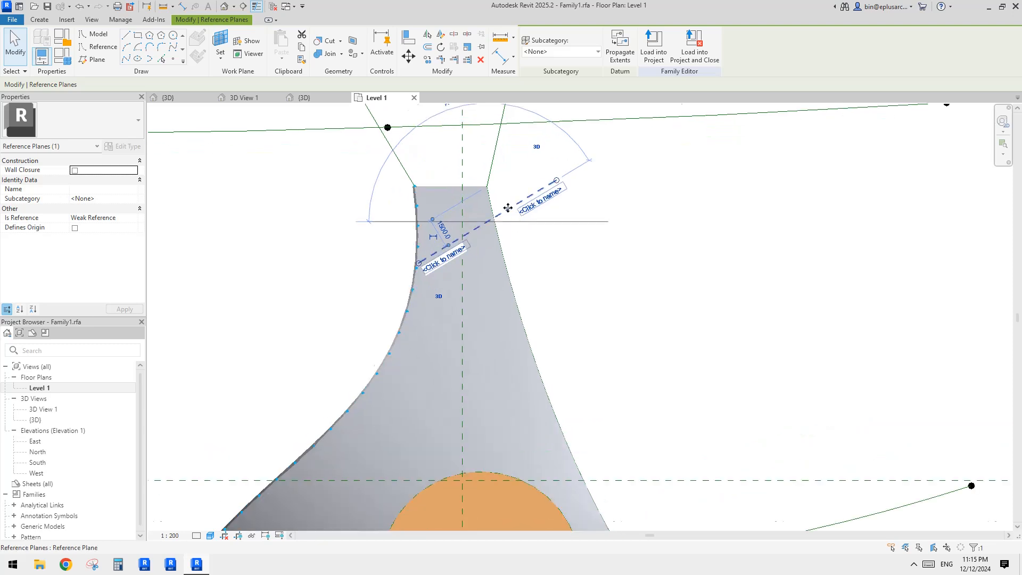
{"action": "key", "text": "c"}
{"action": "key", "text": "o"}
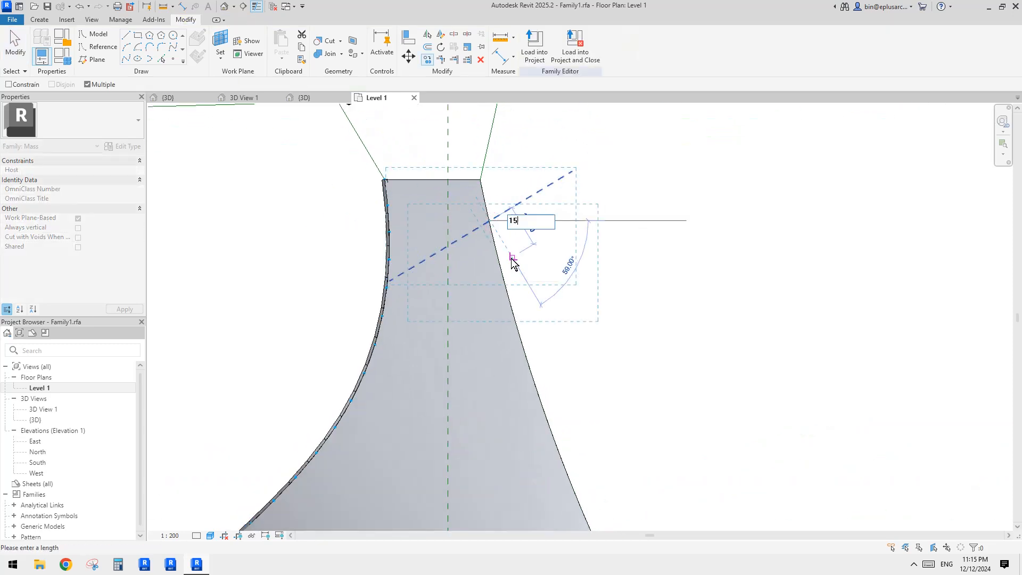
{"action": "type", "text": "1500"}
{"action": "key", "text": "Return"}
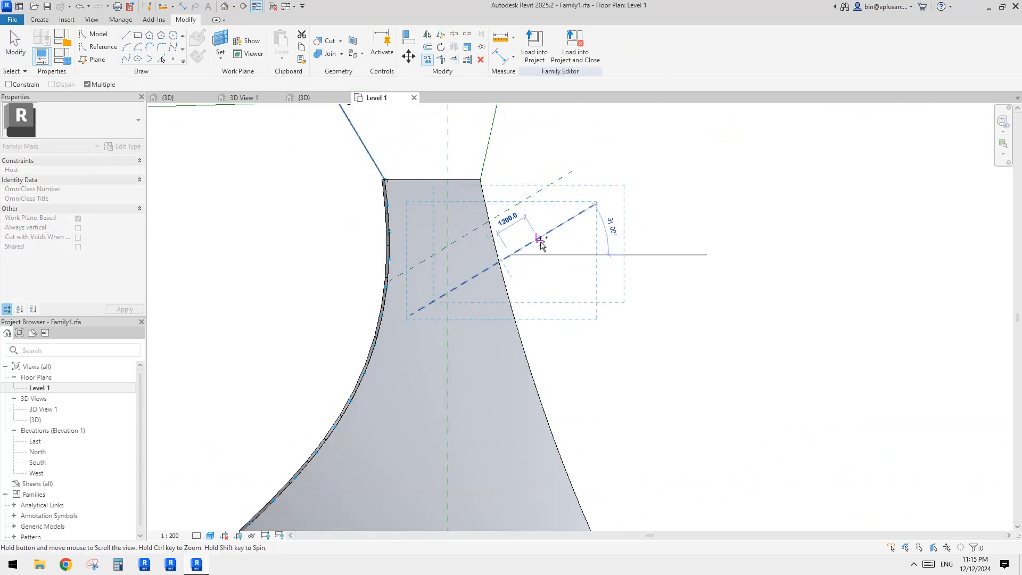
{"action": "key", "text": "Escape"}
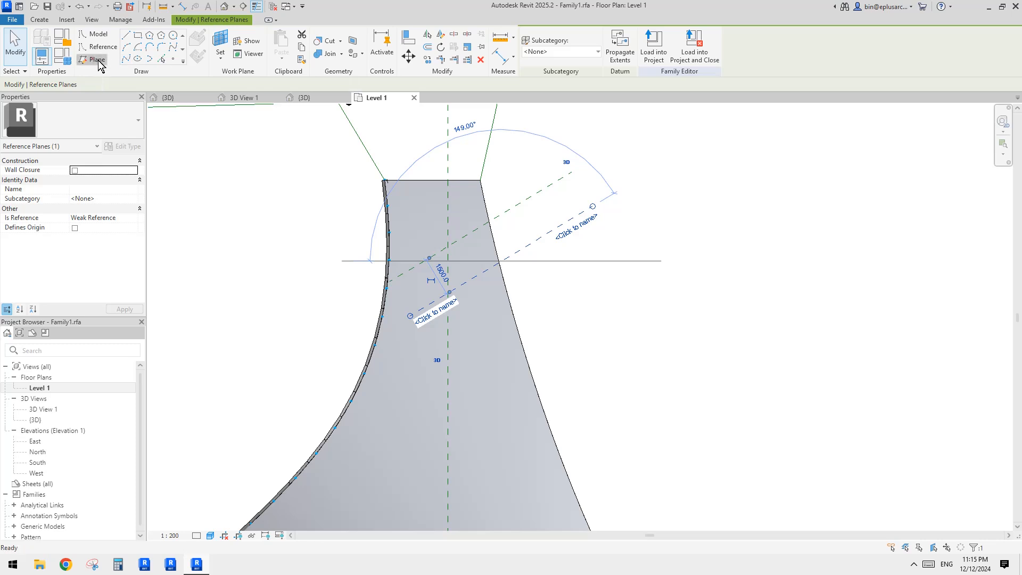
Step: Pick the copied reference plane repeatedly with the Plane tool at a 1500 mm offset to add a series of parallel planes down the neck
{"action": "left_click", "coordinate": [97, 59]}
{"action": "left_click", "coordinate": [139, 36]}
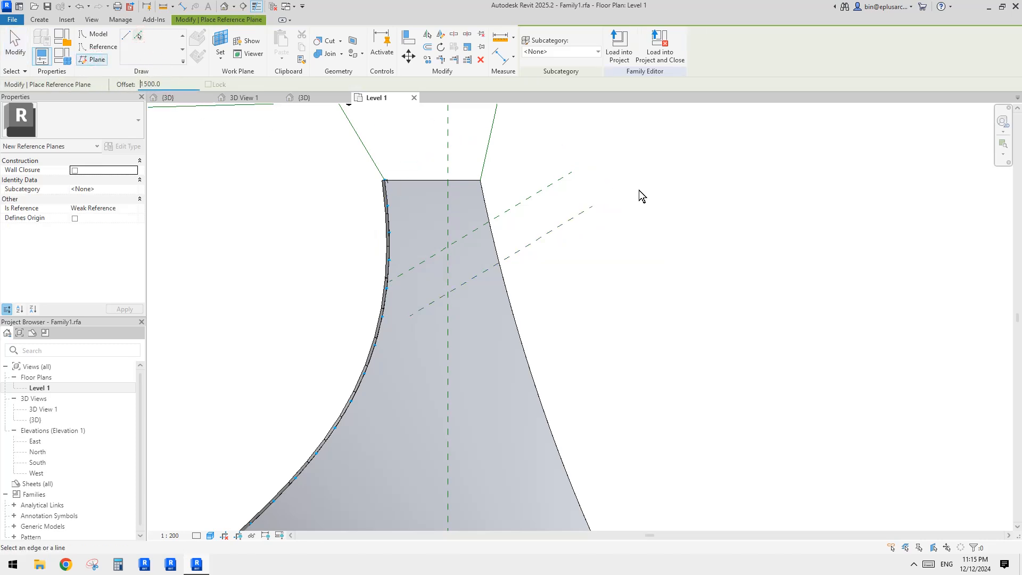
{"action": "left_click", "coordinate": [541, 239]}
{"action": "left_click", "coordinate": [572, 267]}
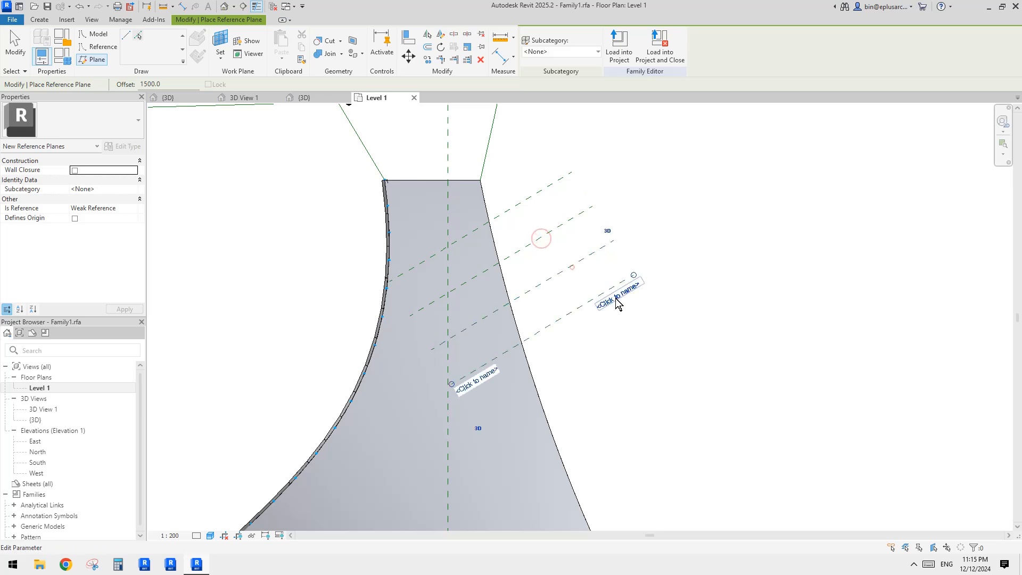
{"action": "left_click", "coordinate": [623, 332]}
{"action": "left_click", "coordinate": [650, 361]}
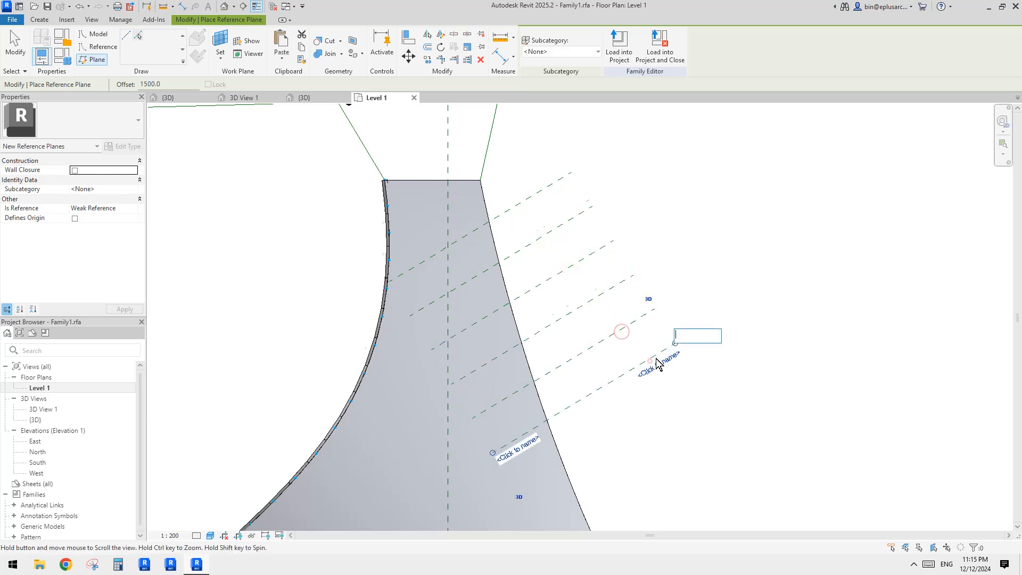
{"action": "middle_click_drag", "start_coordinate": [650, 365], "coordinate": [616, 282]}
{"action": "left_click", "coordinate": [606, 285]}
{"action": "scroll", "coordinate": [547, 192], "scroll_direction": "down", "scroll_amount": 1}
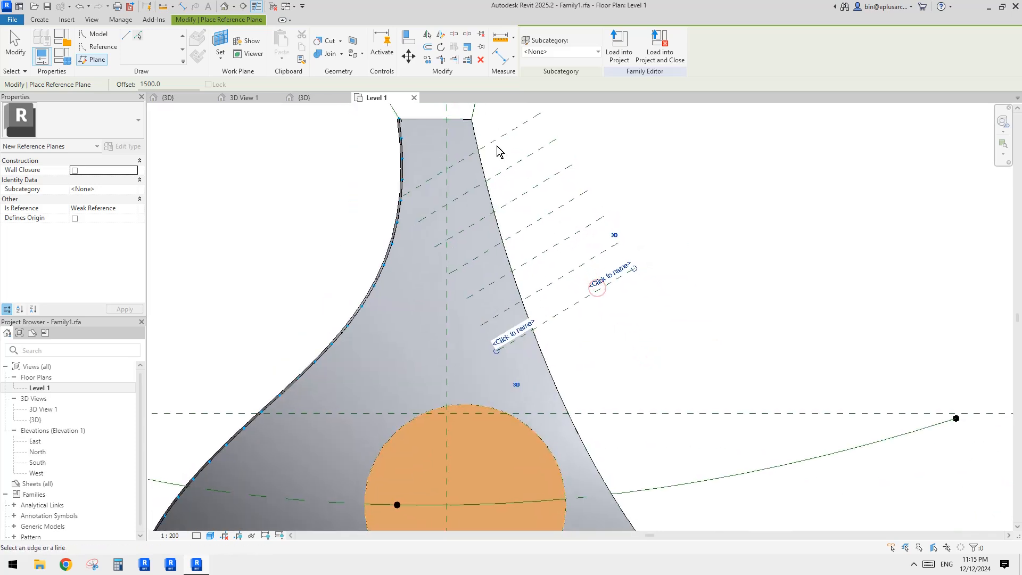
{"action": "key", "text": "Escape"}
{"action": "key", "text": "Escape"}
Step: Select the six parallel reference planes and copy them twice further down the surface toward its tip
{"action": "left_click_drag", "start_coordinate": [669, 295], "coordinate": [568, 177]}
{"action": "key", "text": "Escape"}
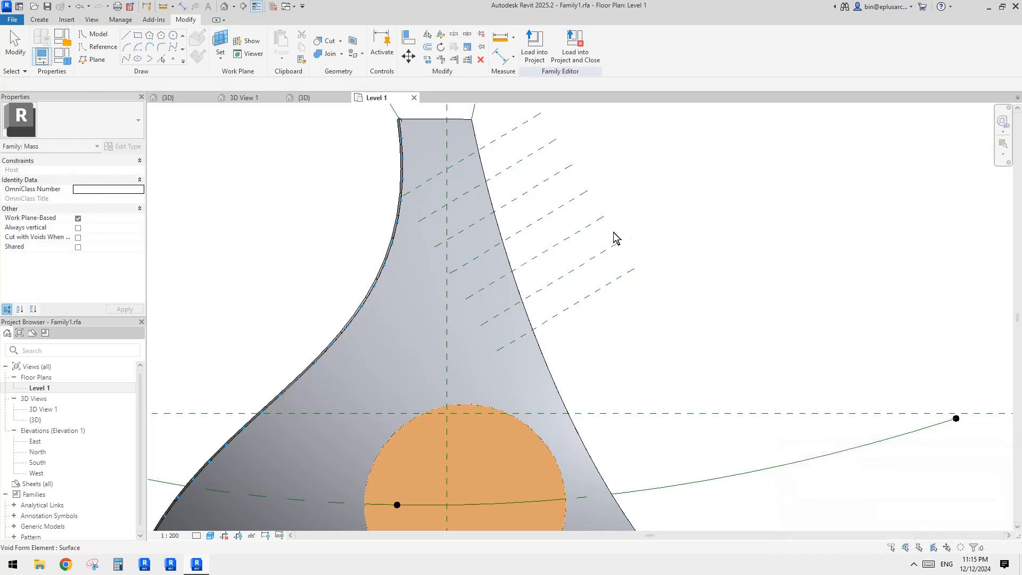
{"action": "left_click_drag", "start_coordinate": [659, 315], "coordinate": [602, 271]}
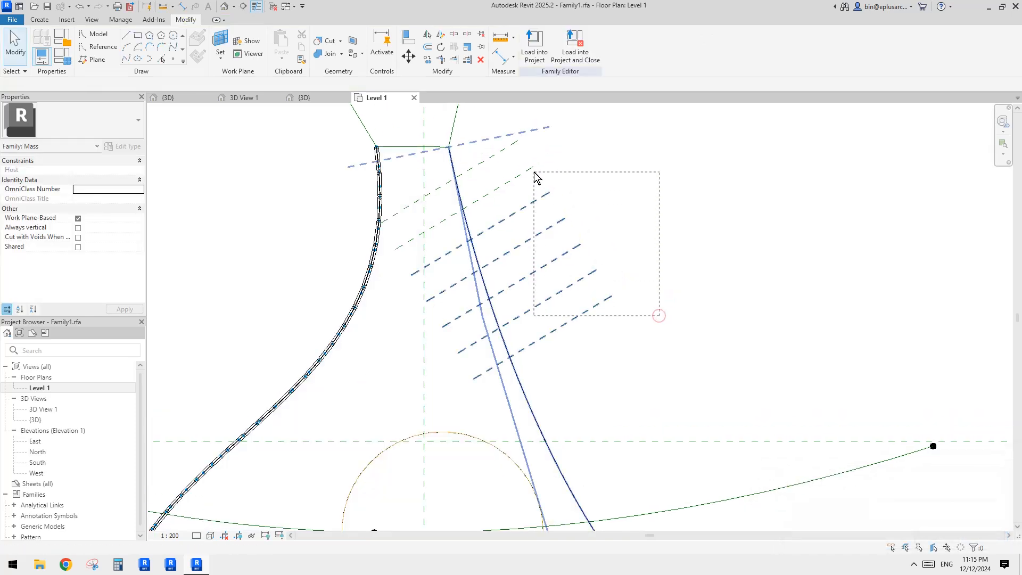
{"action": "left_click_drag", "start_coordinate": [548, 189], "coordinate": [475, 144]}
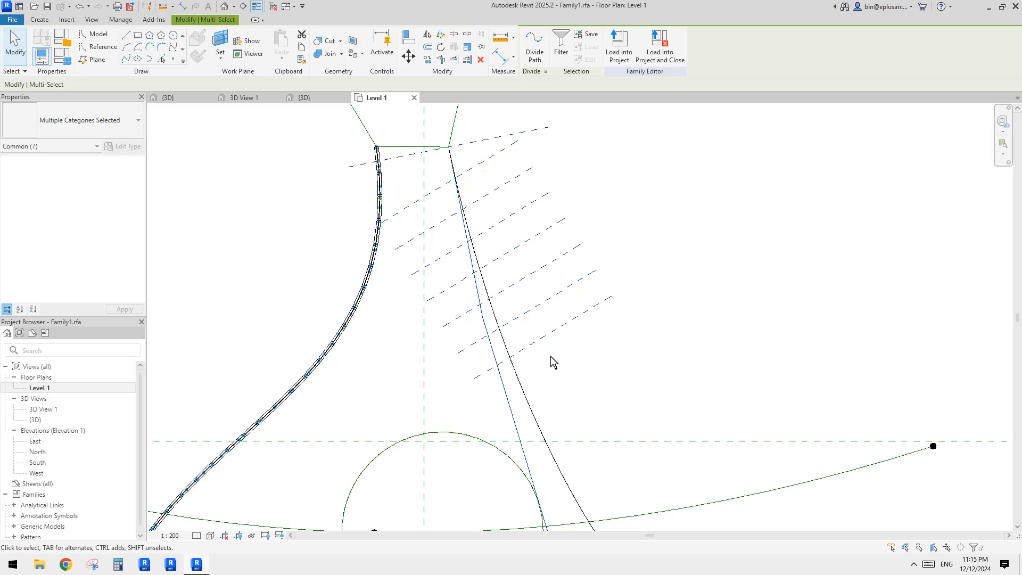
{"action": "left_click", "coordinate": [527, 400], "text": "shift"}
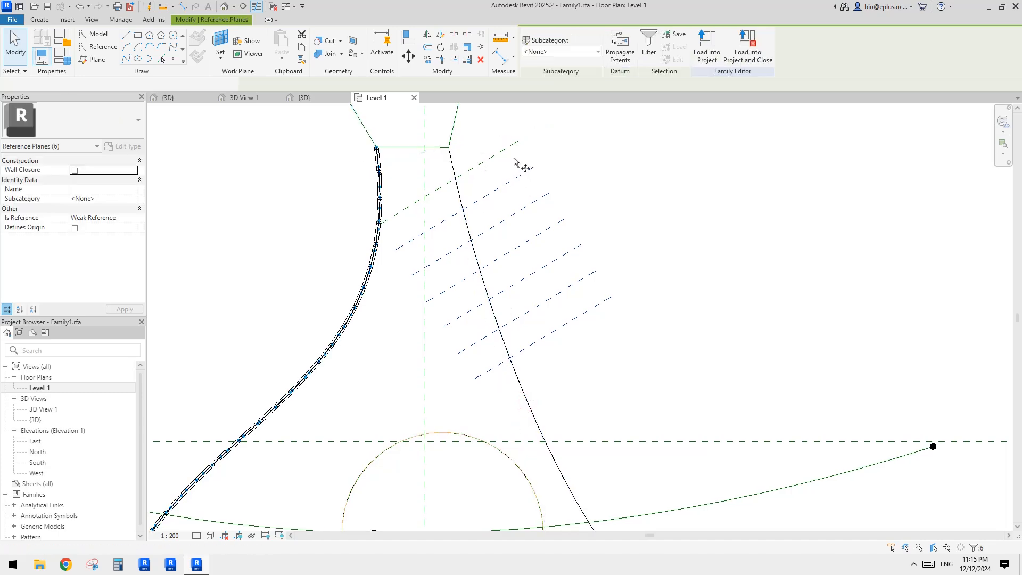
{"action": "key", "text": "c"}
{"action": "key", "text": "o"}
{"action": "left_click", "coordinate": [498, 153]}
{"action": "left_click", "coordinate": [591, 309]}
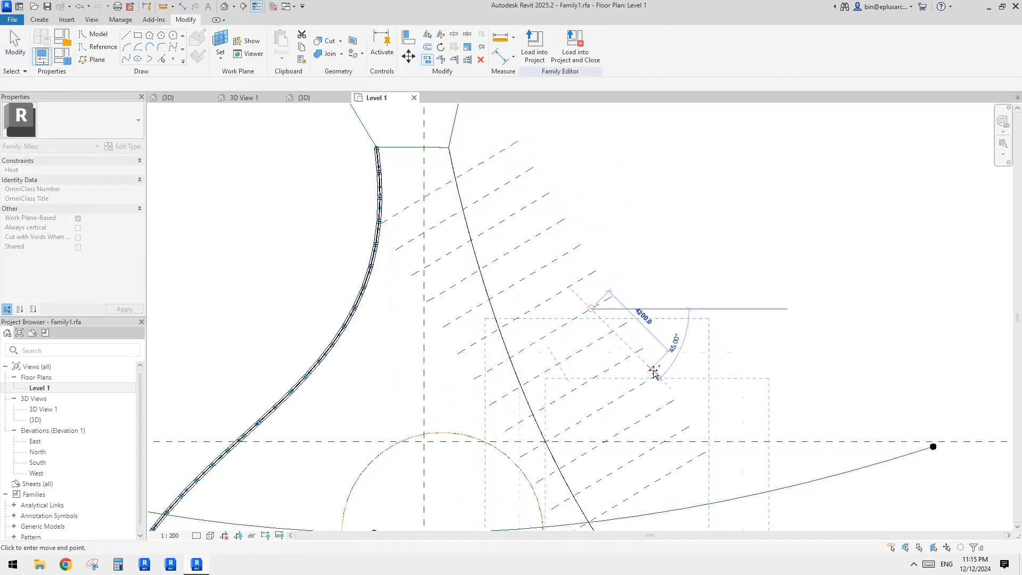
{"action": "middle_click_drag", "start_coordinate": [709, 489], "coordinate": [669, 305]}
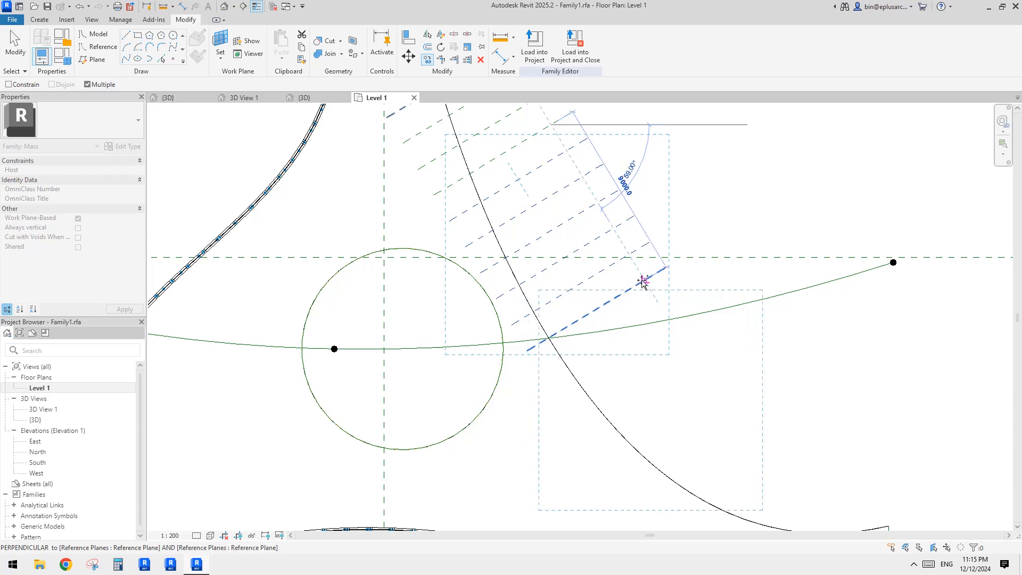
{"action": "left_click", "coordinate": [645, 280]}
{"action": "middle_click_drag", "start_coordinate": [717, 343], "coordinate": [596, 229]}
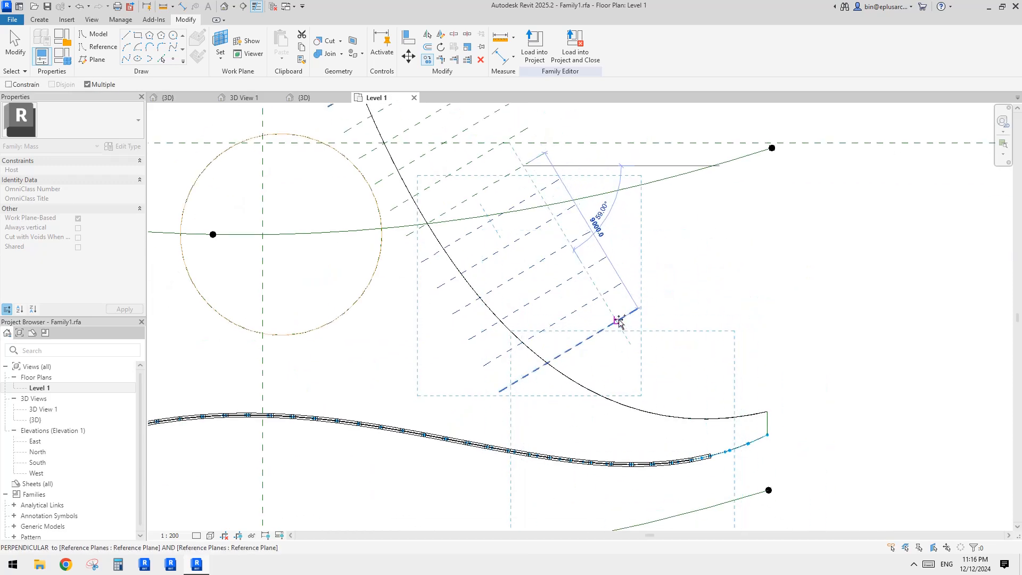
{"action": "left_click", "coordinate": [616, 321]}
{"action": "middle_click_drag", "start_coordinate": [686, 349], "coordinate": [658, 232]}
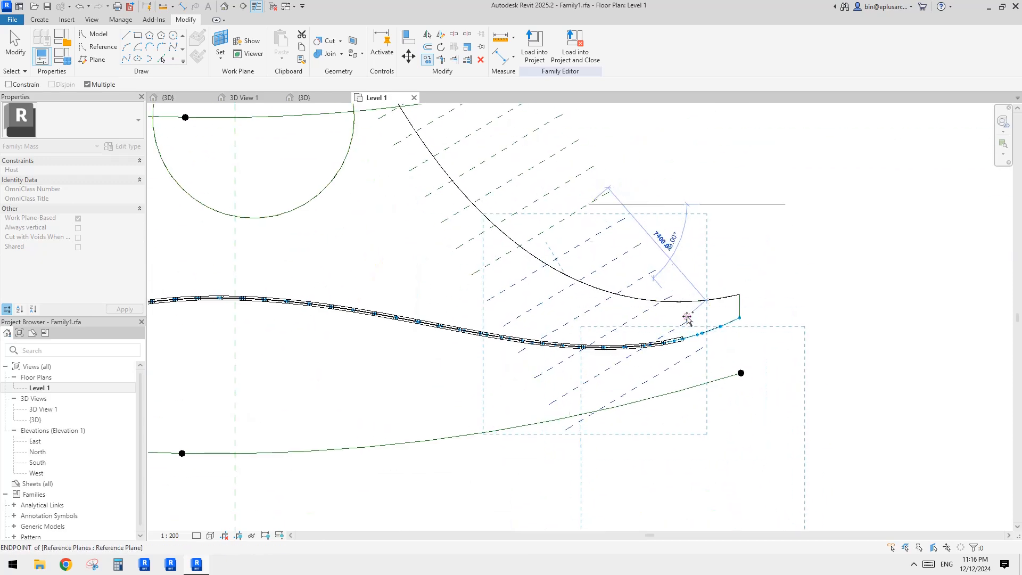
{"action": "key", "text": "Escape"}
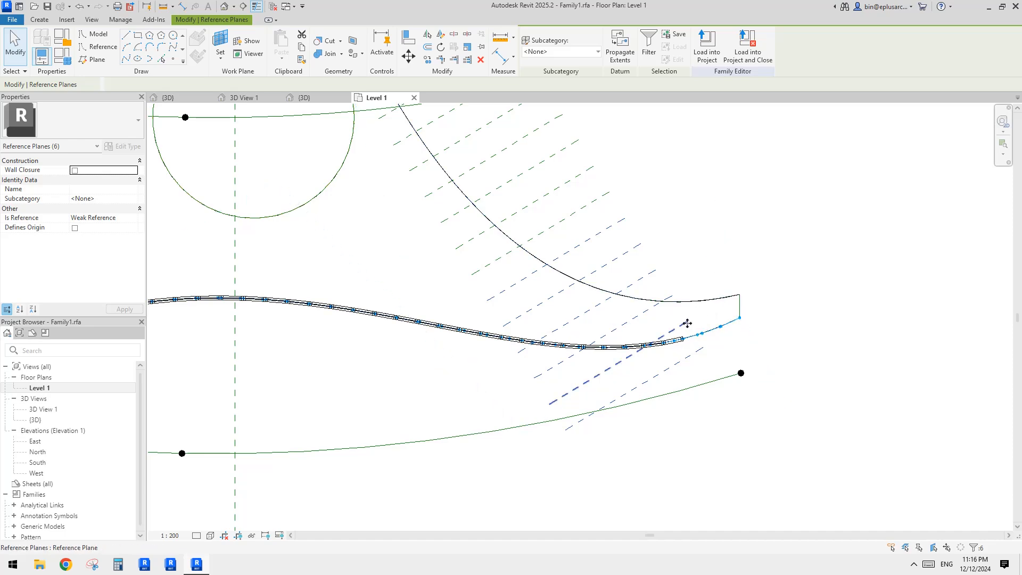
Step: Delete the extra reference plane near the surface's tip
{"action": "left_click", "coordinate": [687, 324]}
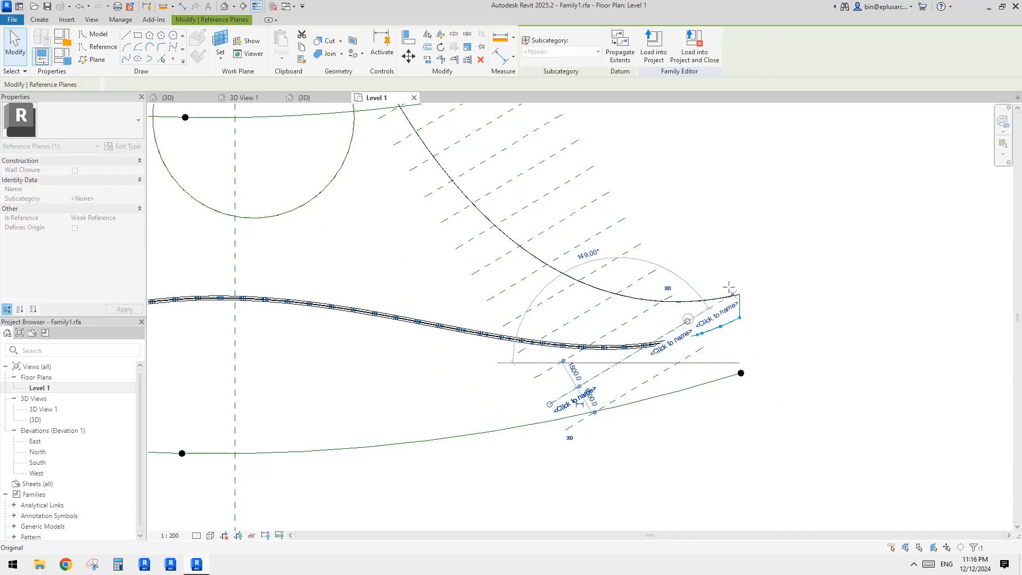
{"action": "left_click", "coordinate": [806, 215]}
{"action": "left_click", "coordinate": [710, 307]}
{"action": "middle_click_drag", "start_coordinate": [711, 307], "coordinate": [710, 312]}
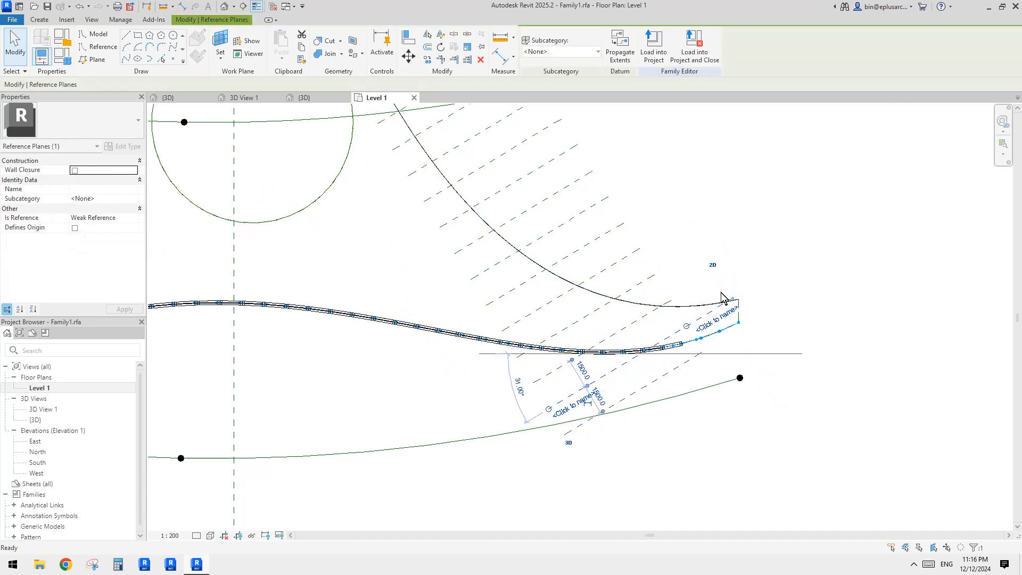
{"action": "key", "text": "Delete"}
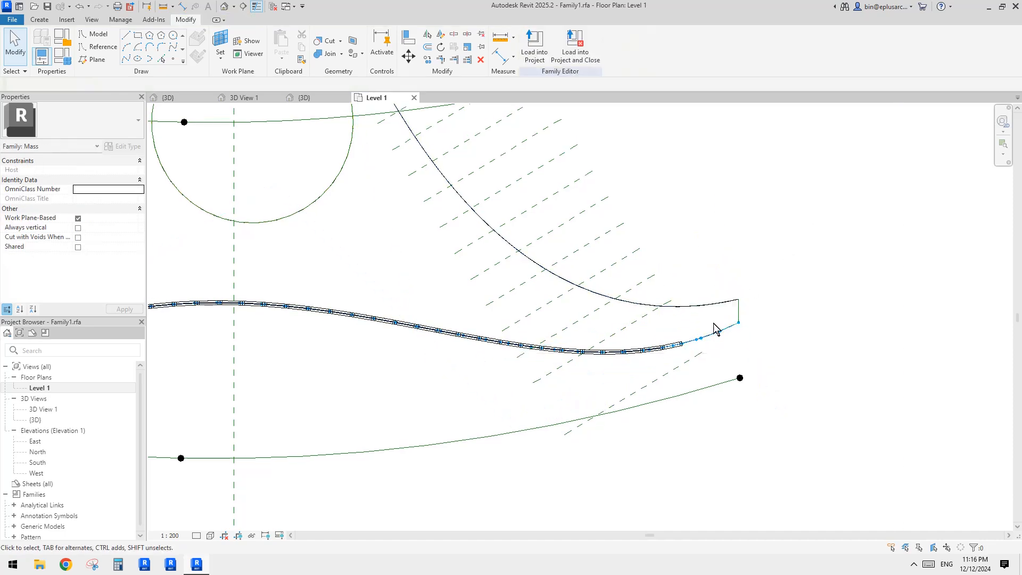
Step: Extend the lowest reference plane's end across the surface's tip
{"action": "left_click", "coordinate": [667, 302]}
{"action": "scroll", "coordinate": [686, 309], "scroll_direction": "up", "scroll_amount": 1}
{"action": "key", "text": "Escape"}
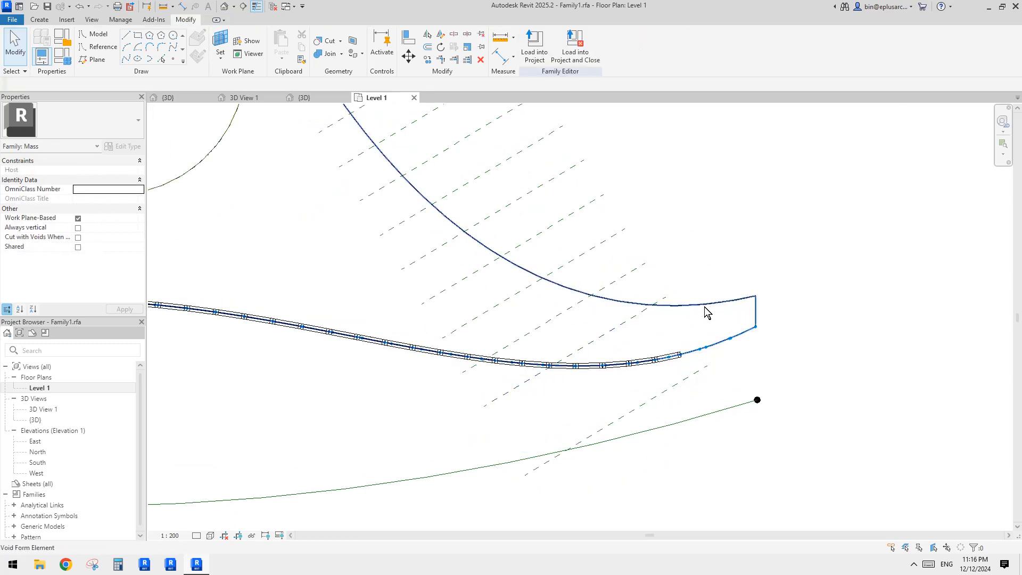
{"action": "left_click", "coordinate": [695, 376]}
{"action": "left_click_drag", "start_coordinate": [694, 379], "coordinate": [784, 264]}
{"action": "left_click", "coordinate": [742, 379]}
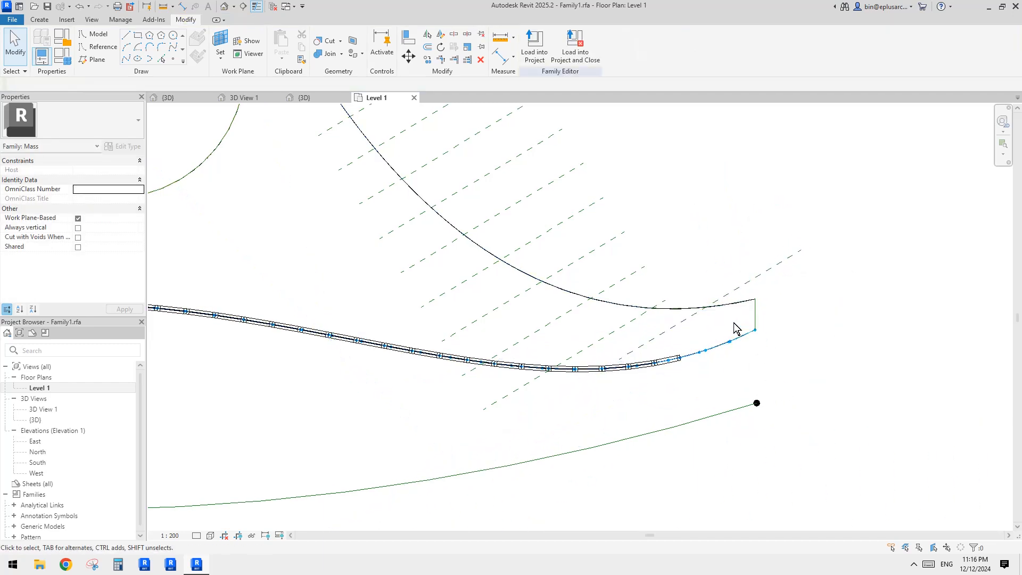
Step: Drag the end of a reference plane near the circular void to lengthen it
{"action": "left_click", "coordinate": [750, 285]}
{"action": "scroll", "coordinate": [568, 256], "scroll_direction": "up", "scroll_amount": 6}
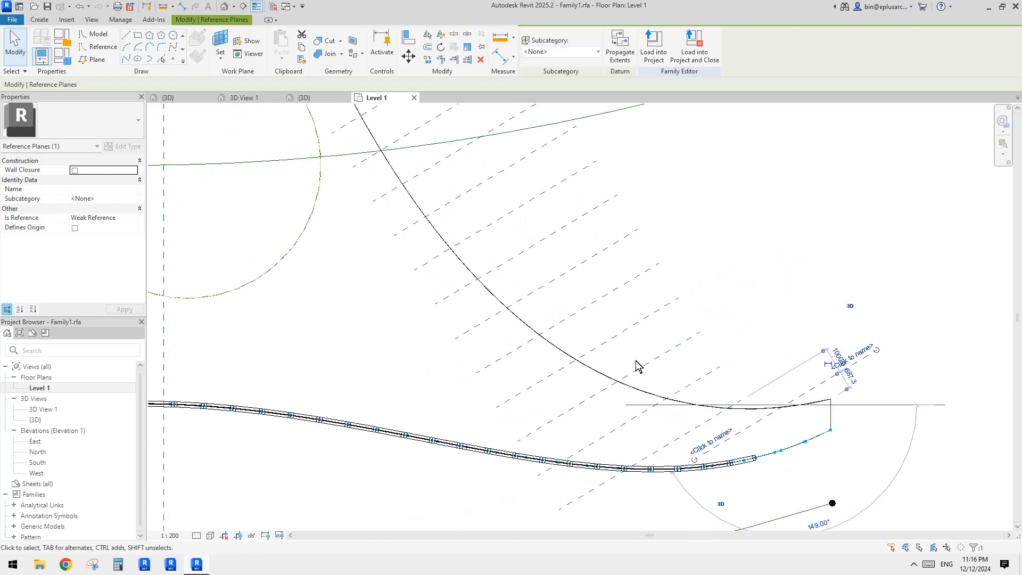
{"action": "left_click", "coordinate": [532, 186]}
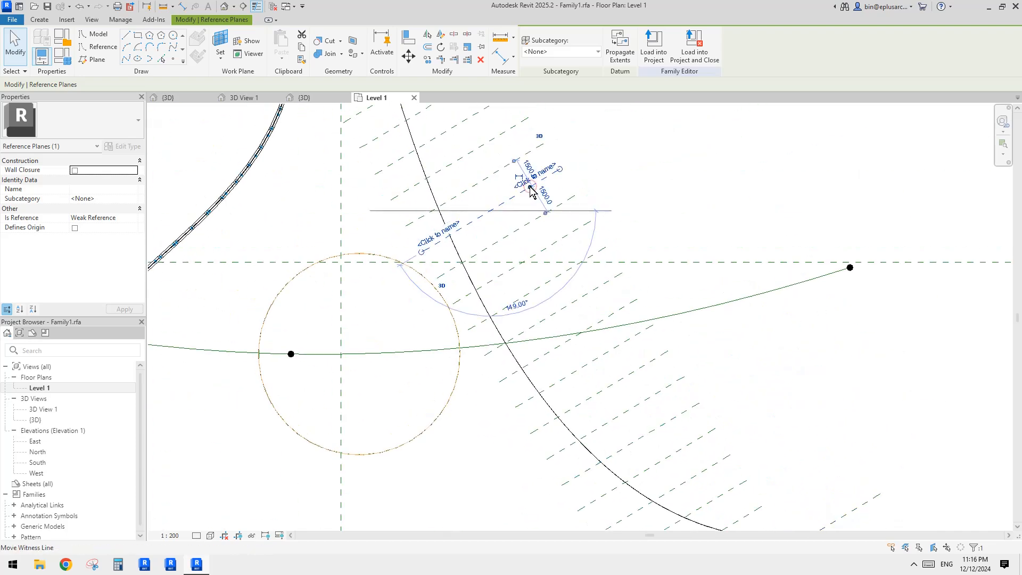
{"action": "scroll", "coordinate": [531, 184], "scroll_direction": "down", "scroll_amount": 3}
{"action": "middle_click_drag", "start_coordinate": [540, 217], "coordinate": [551, 305]}
{"action": "key", "text": "Escape"}
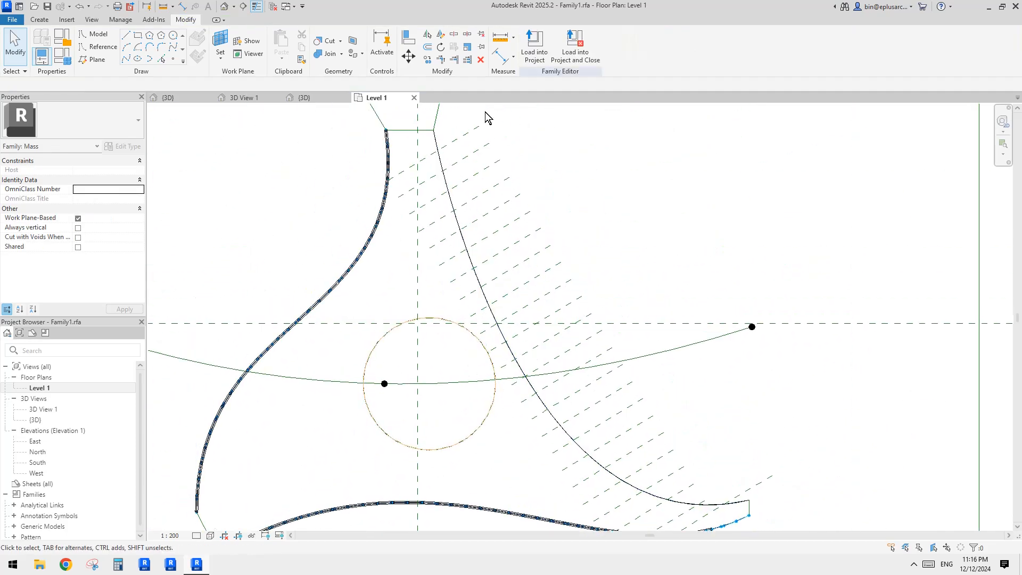
Step: Orbit the 3D view to examine the mass surface around the circular void
{"action": "left_click", "coordinate": [225, 7]}
{"action": "middle_click_drag", "start_coordinate": [612, 209], "coordinate": [619, 221], "text": "shift"}
{"action": "scroll", "coordinate": [598, 368], "scroll_direction": "up", "scroll_amount": 4}
{"action": "middle_click_drag", "start_coordinate": [591, 367], "coordinate": [509, 388], "text": "shift"}
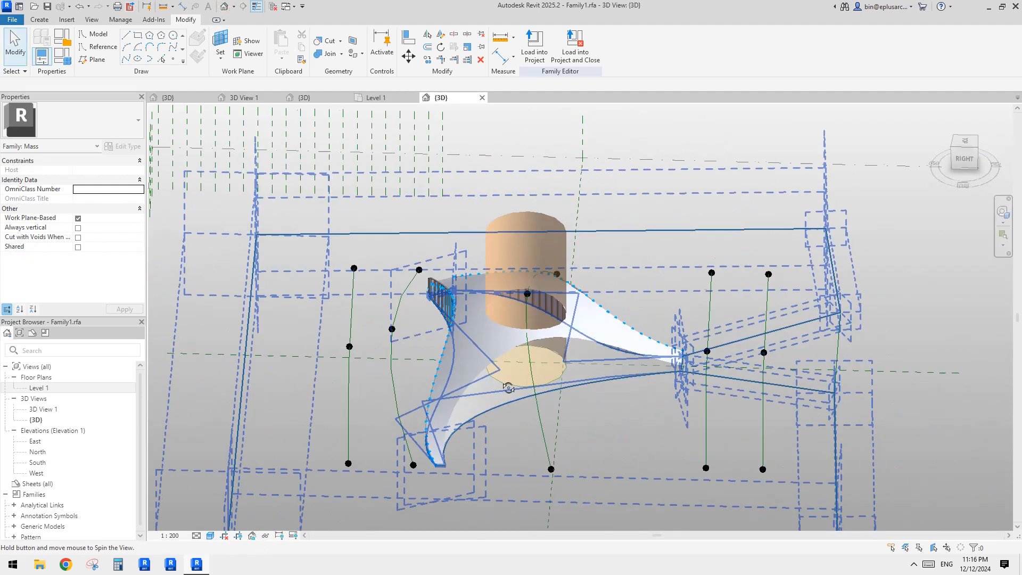
{"action": "scroll", "coordinate": [590, 369], "scroll_direction": "up", "scroll_amount": 3}
{"action": "left_click", "coordinate": [591, 368]}
{"action": "middle_click_drag", "start_coordinate": [593, 369], "coordinate": [645, 374], "text": "shift"}
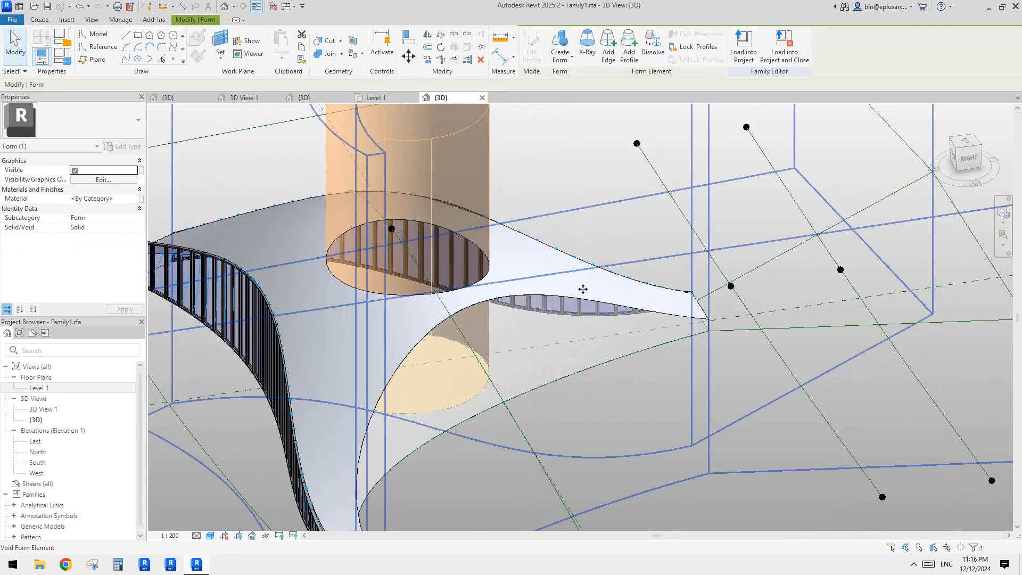
{"action": "key", "text": "Escape"}
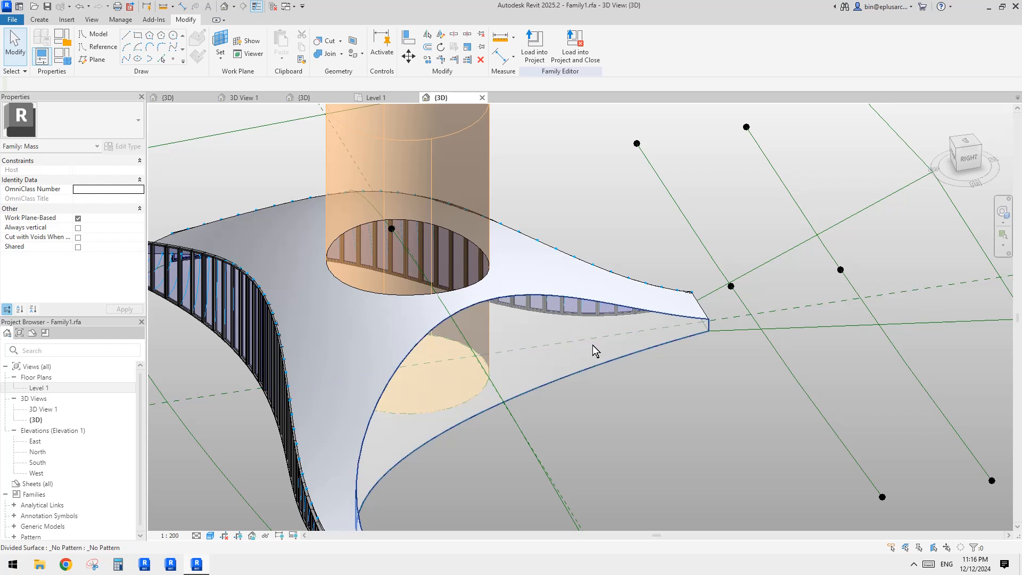
{"action": "left_click", "coordinate": [593, 345]}
{"action": "left_click", "coordinate": [587, 58]}
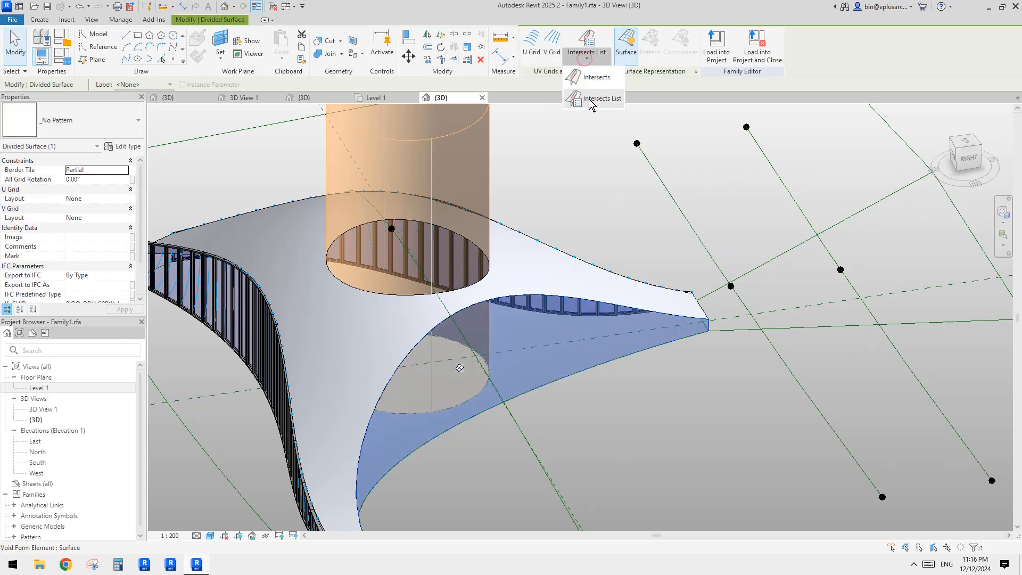
{"action": "left_click", "coordinate": [594, 97]}
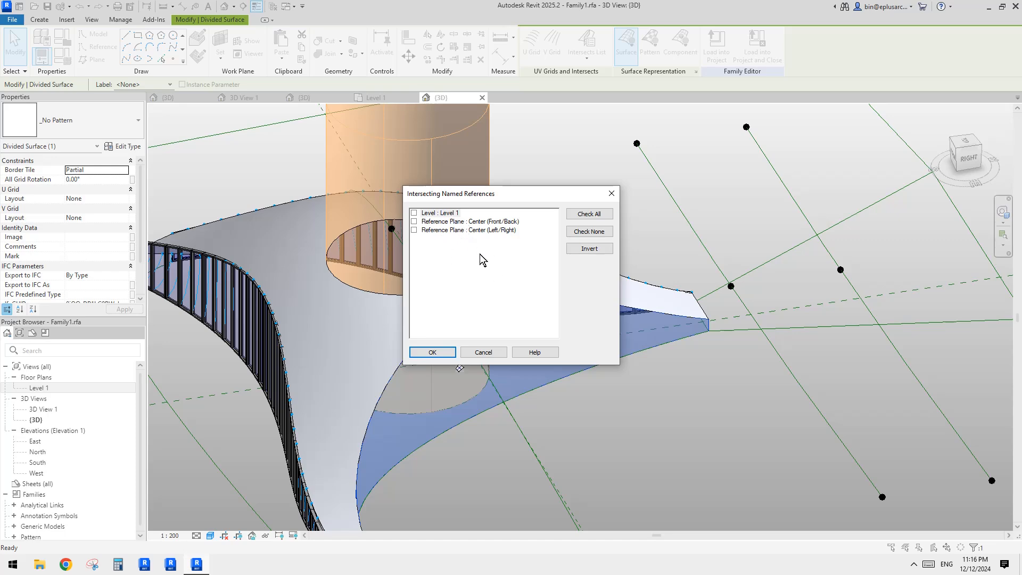
{"action": "left_click", "coordinate": [483, 352]}
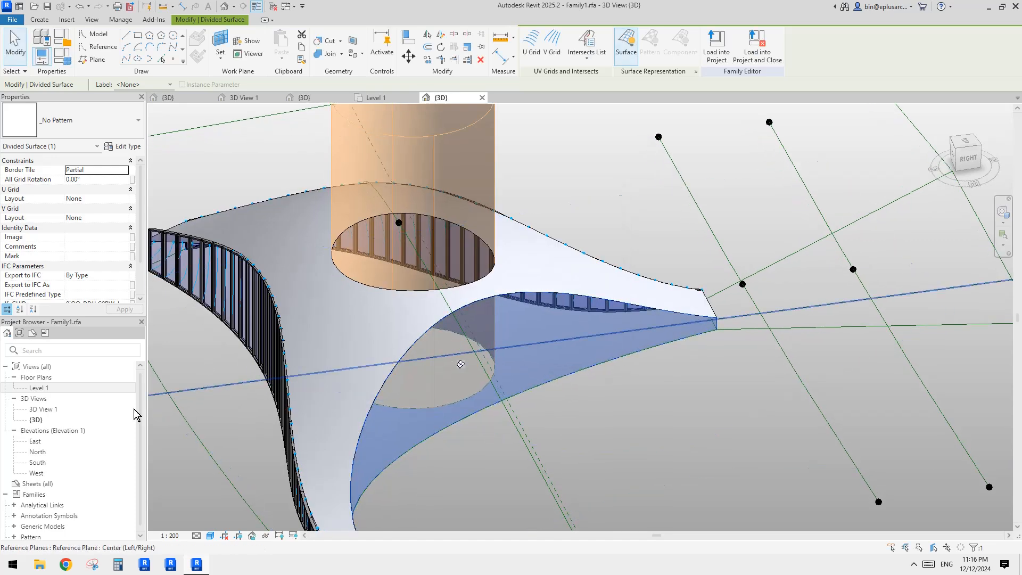
Step: Try to add the reference planes as intersects of the divided surface in the Level 1 plan
{"action": "double_click", "coordinate": [38, 388]}
{"action": "scroll", "coordinate": [528, 371], "scroll_direction": "down", "scroll_amount": 2}
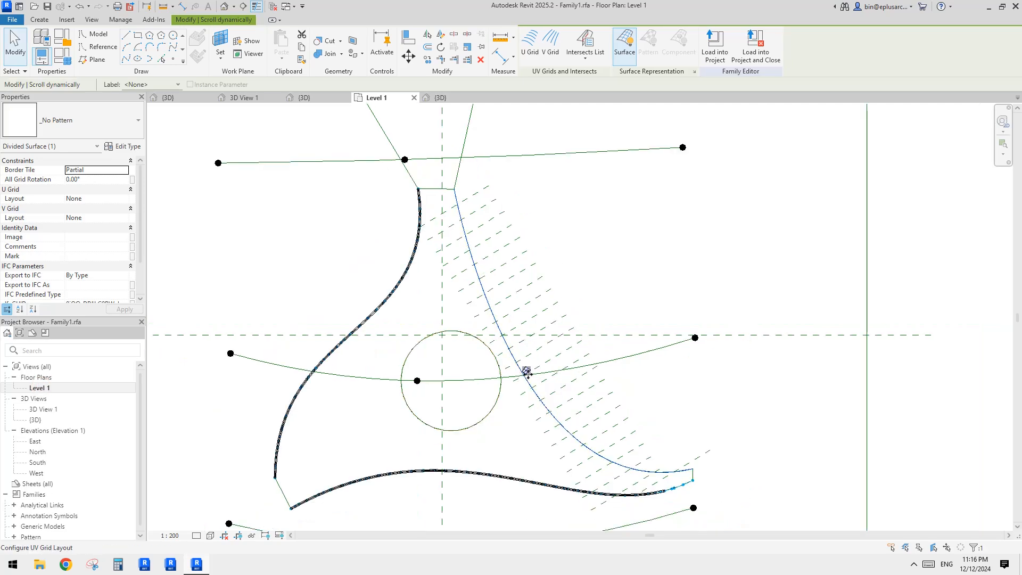
{"action": "middle_click_drag", "start_coordinate": [528, 370], "coordinate": [519, 356]}
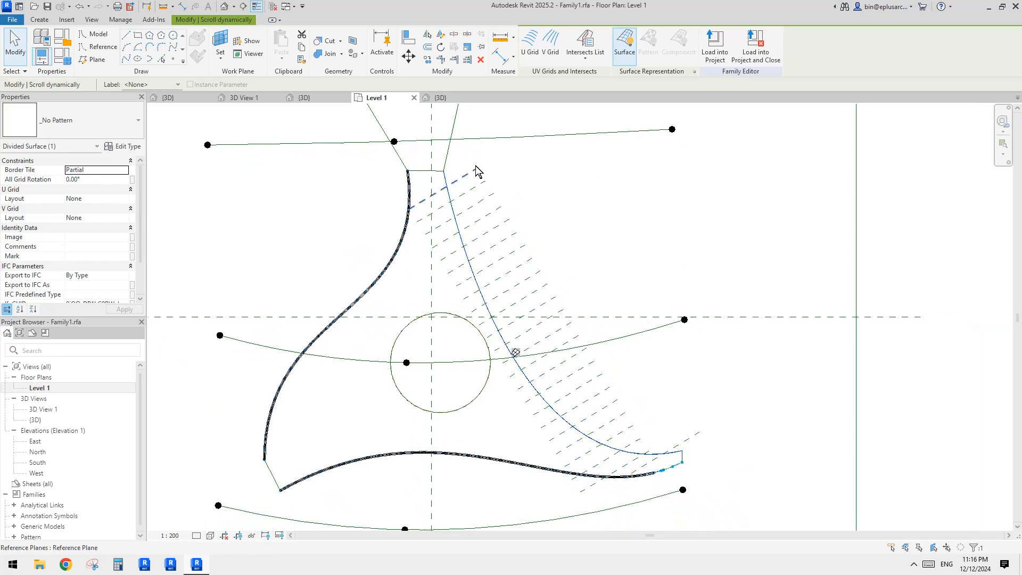
{"action": "left_click", "coordinate": [585, 55]}
{"action": "left_click", "coordinate": [591, 77]}
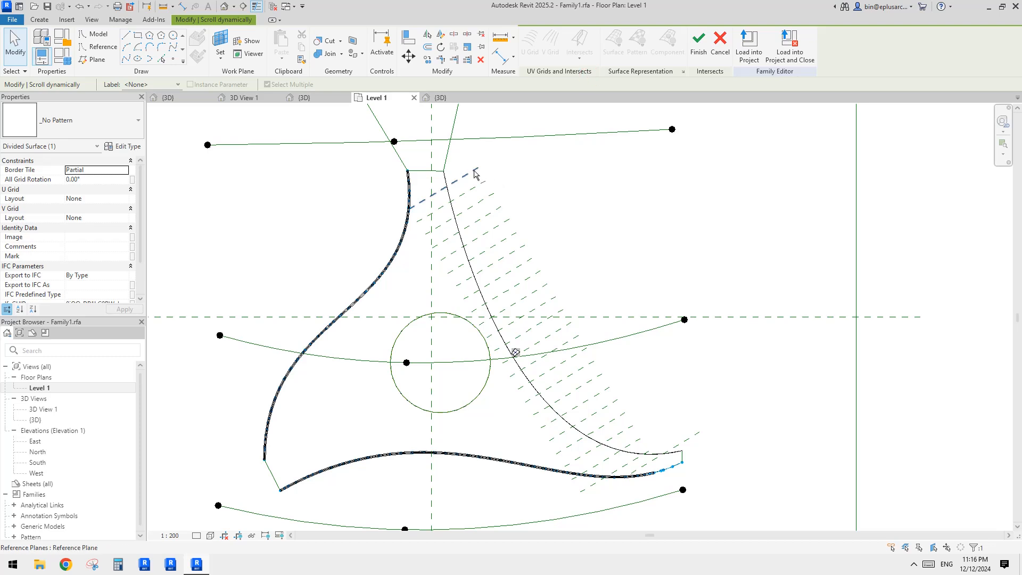
{"action": "left_click_drag", "start_coordinate": [545, 174], "coordinate": [494, 221]}
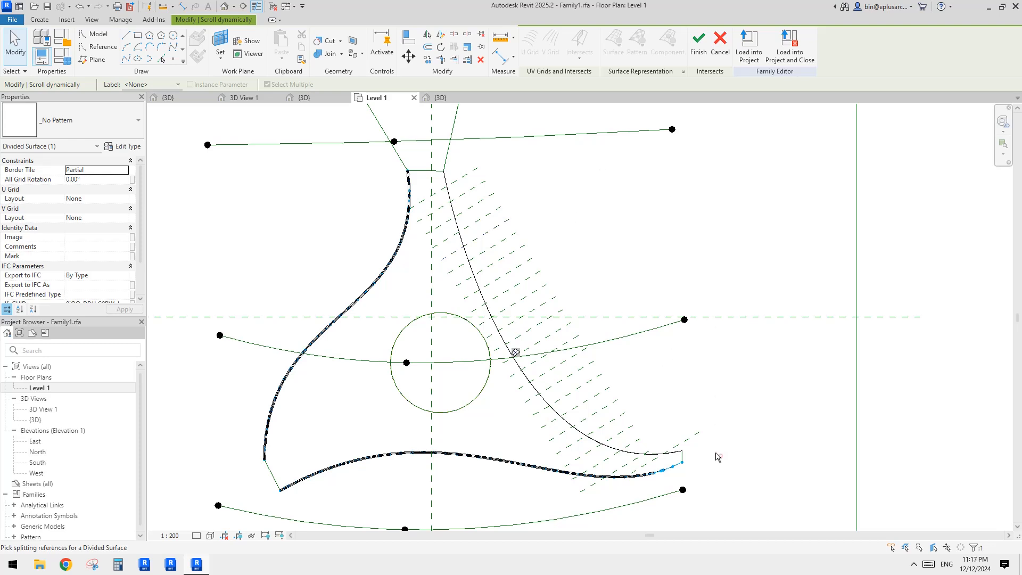
{"action": "left_click_drag", "start_coordinate": [720, 456], "coordinate": [594, 286]}
{"action": "left_click_drag", "start_coordinate": [540, 185], "coordinate": [463, 158]}
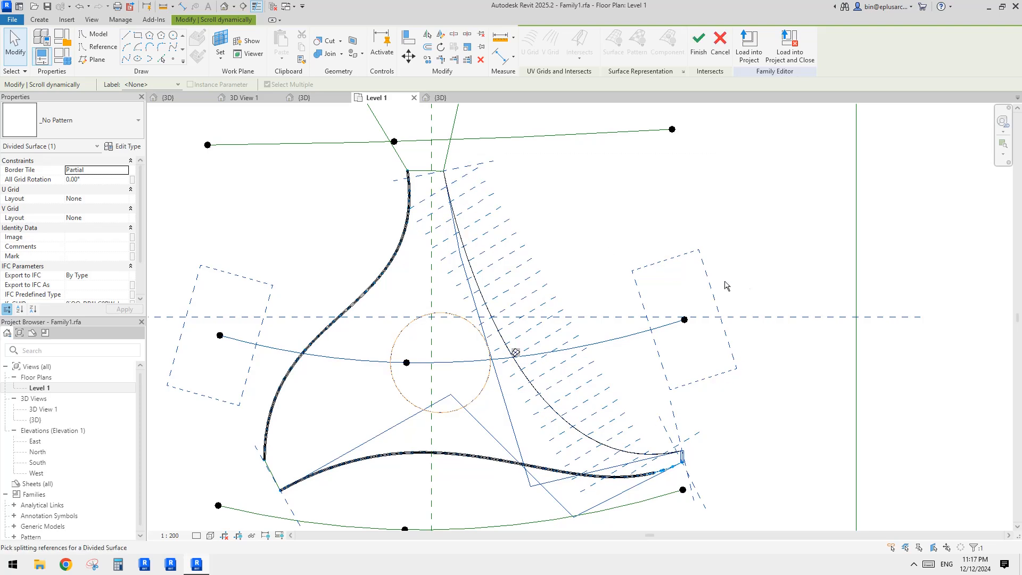
{"action": "left_click", "coordinate": [808, 282]}
{"action": "middle_click_drag", "start_coordinate": [606, 260], "coordinate": [607, 251]}
{"action": "key", "text": "Escape"}
{"action": "key", "text": "Escape"}
Step: Switch the Level 1 plan to the shaded visual style
{"action": "middle_click_drag", "start_coordinate": [649, 317], "coordinate": [658, 318]}
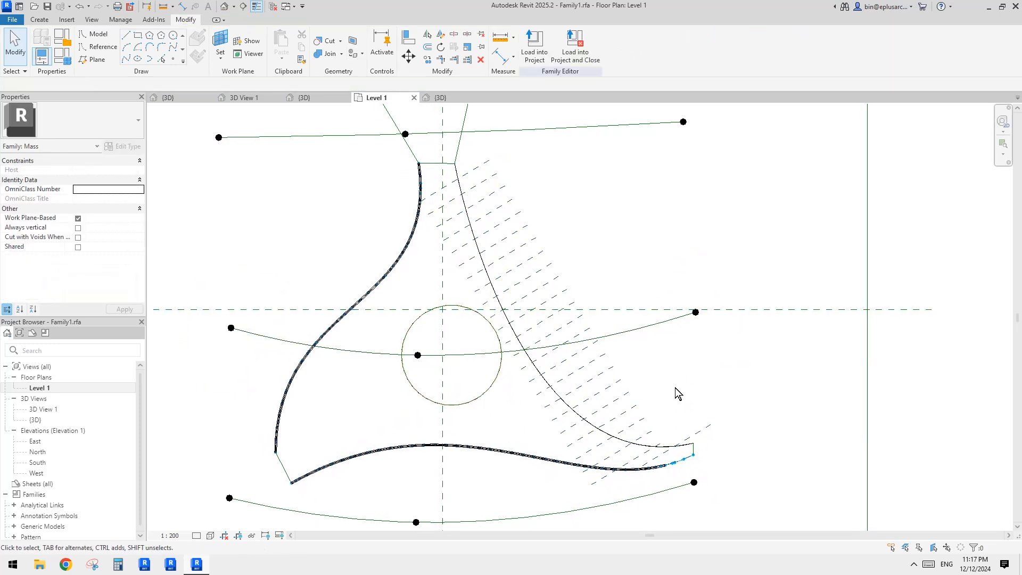
{"action": "left_click", "coordinate": [701, 434]}
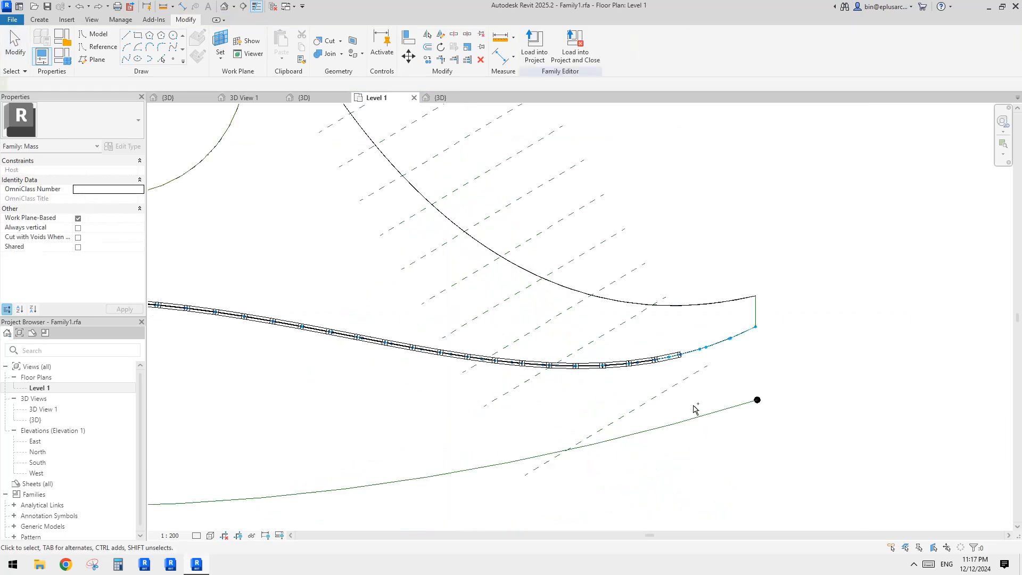
{"action": "scroll", "coordinate": [683, 349], "scroll_direction": "down", "scroll_amount": 1}
{"action": "middle_click_drag", "start_coordinate": [683, 353], "coordinate": [684, 349]}
{"action": "middle_click_drag", "start_coordinate": [648, 226], "coordinate": [675, 344]}
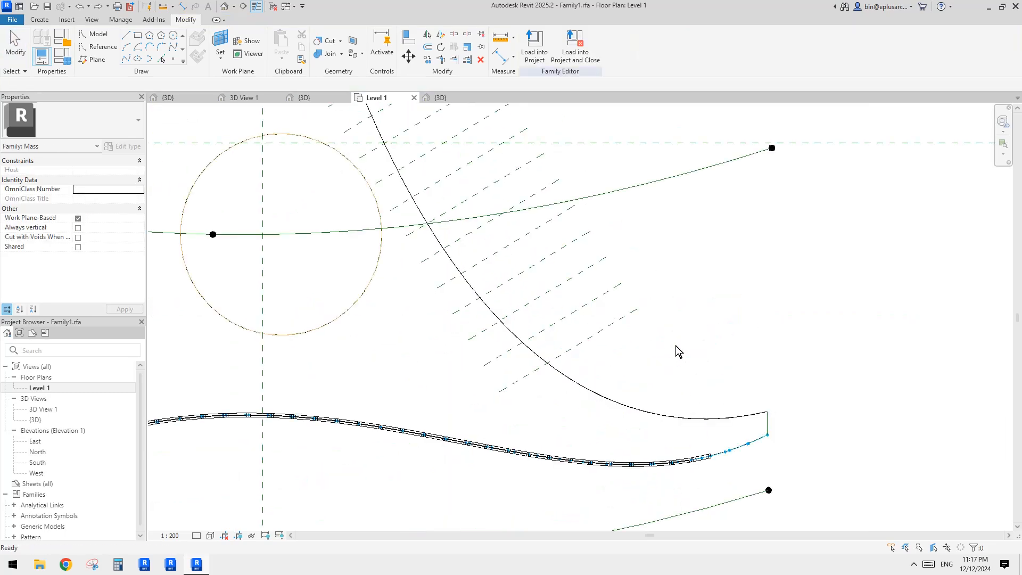
{"action": "middle_click_drag", "start_coordinate": [513, 112], "coordinate": [675, 345]}
{"action": "key", "text": "s"}
{"action": "key", "text": "d"}
{"action": "scroll", "coordinate": [675, 346], "scroll_direction": "up", "scroll_amount": 1}
{"action": "middle_click_drag", "start_coordinate": [637, 255], "coordinate": [672, 344]}
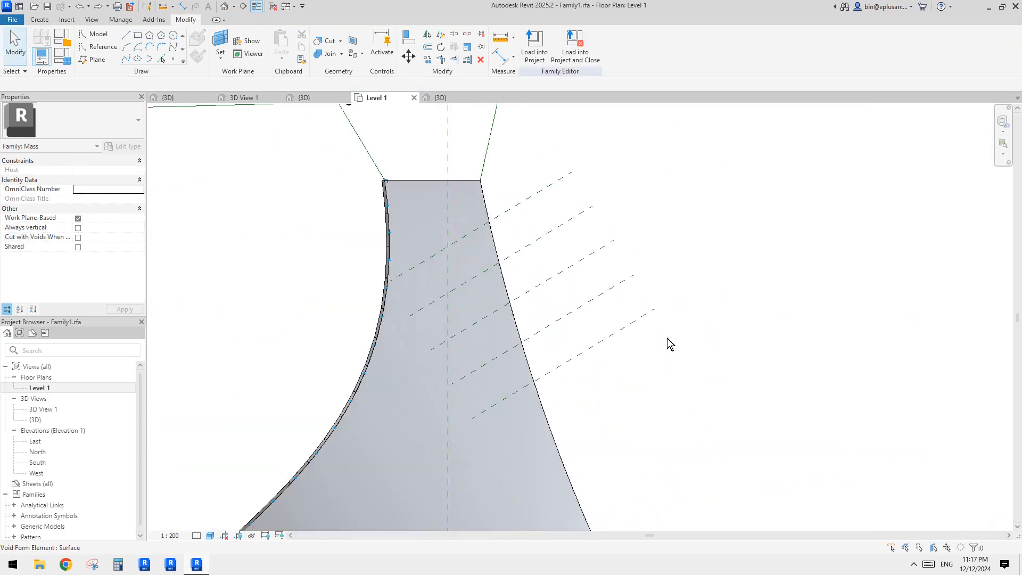
Step: Undo the last three reference plane edits
{"action": "key", "text": "ctrl+z"}
{"action": "key", "text": "ctrl+z"}
{"action": "key", "text": "ctrl+z"}
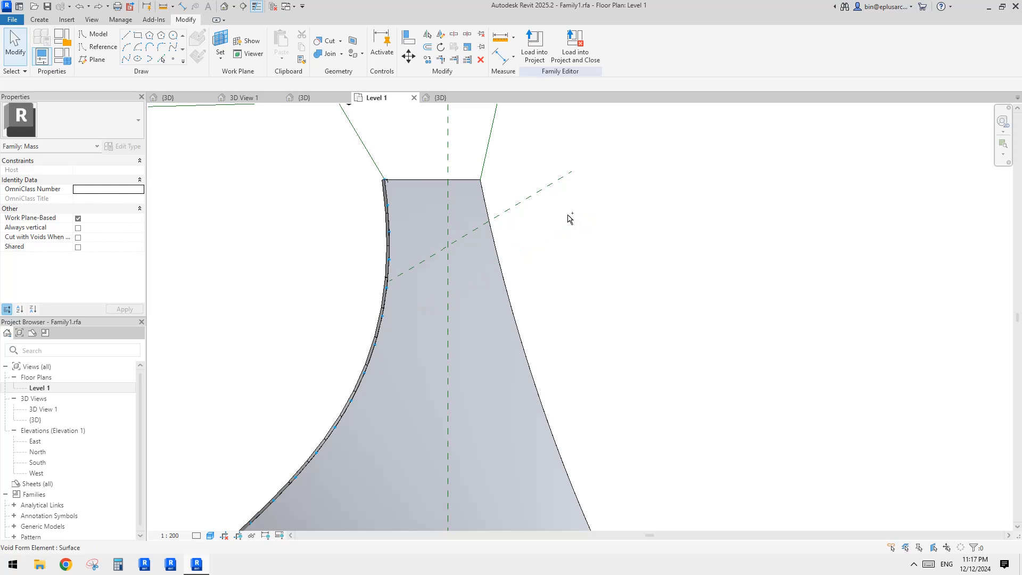
Step: Name the remaining reference plane near the surface's top 1
{"action": "middle_click_drag", "start_coordinate": [566, 217], "coordinate": [565, 231]}
{"action": "left_click", "coordinate": [550, 201]}
{"action": "left_click", "coordinate": [571, 201]}
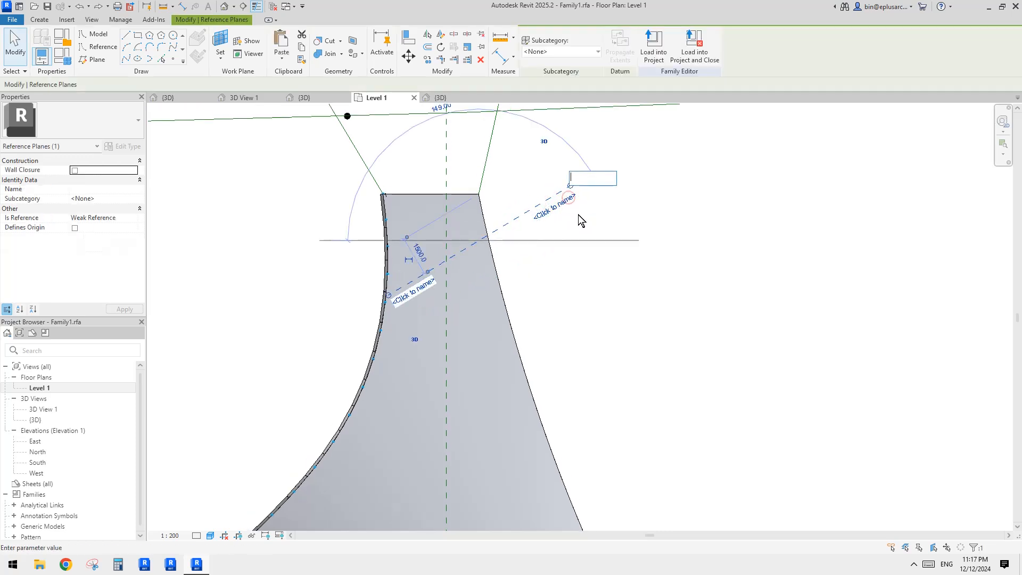
{"action": "type", "text": "1"}
{"action": "key", "text": "Return"}
{"action": "key", "text": "Escape"}
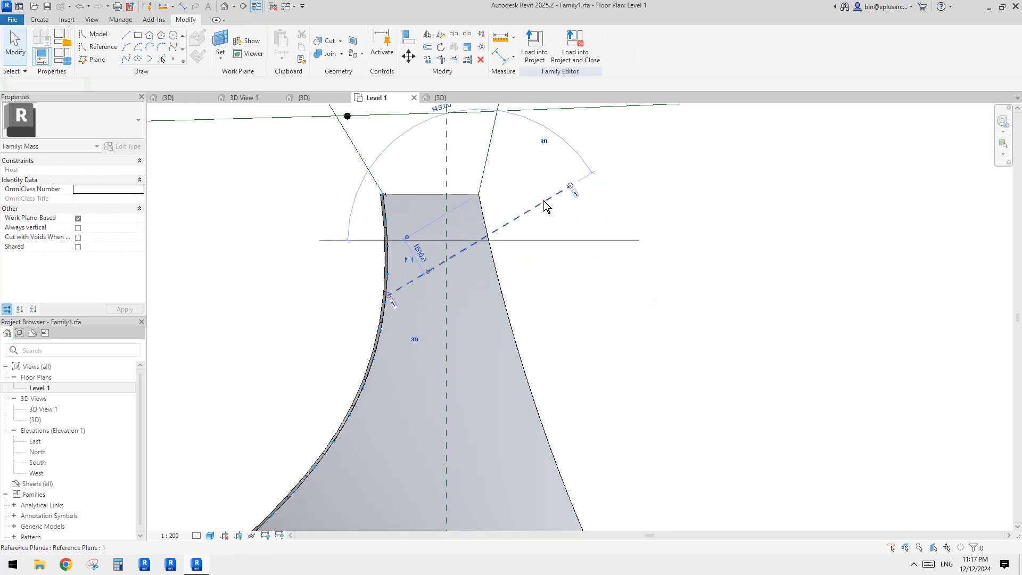
Step: Place a new reference plane offset 1500 from reference plane 1
{"action": "left_click", "coordinate": [546, 205]}
{"action": "left_click", "coordinate": [594, 242]}
{"action": "left_click", "coordinate": [549, 209]}
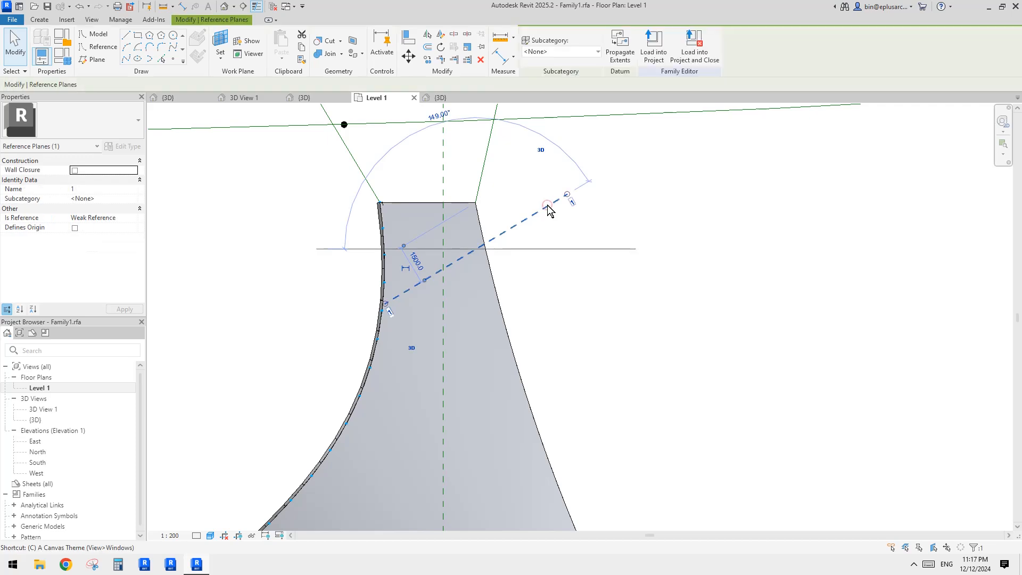
{"action": "left_click", "coordinate": [240, 109]}
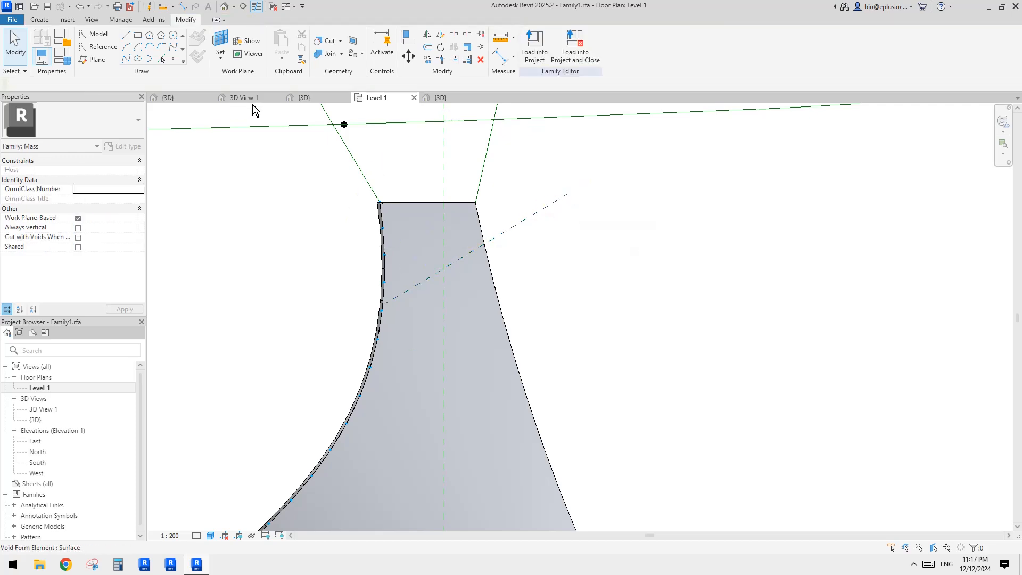
{"action": "left_click", "coordinate": [39, 22]}
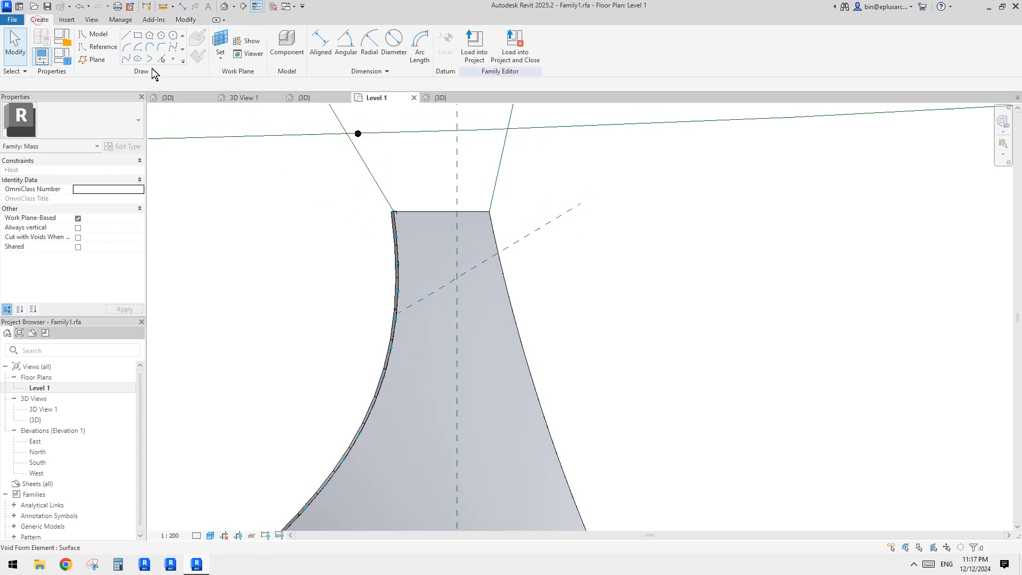
{"action": "left_click", "coordinate": [91, 60]}
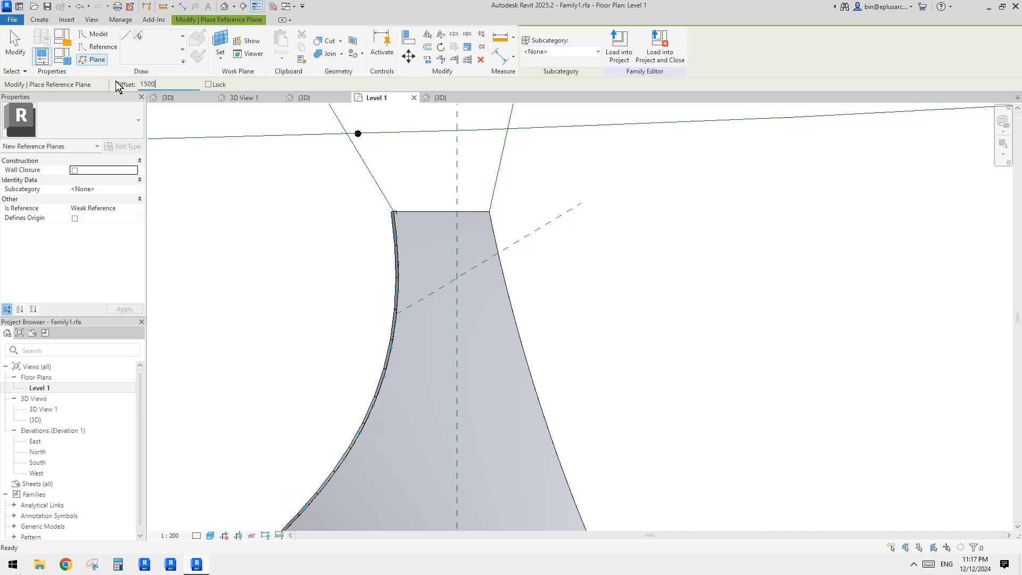
{"action": "left_click", "coordinate": [533, 234]}
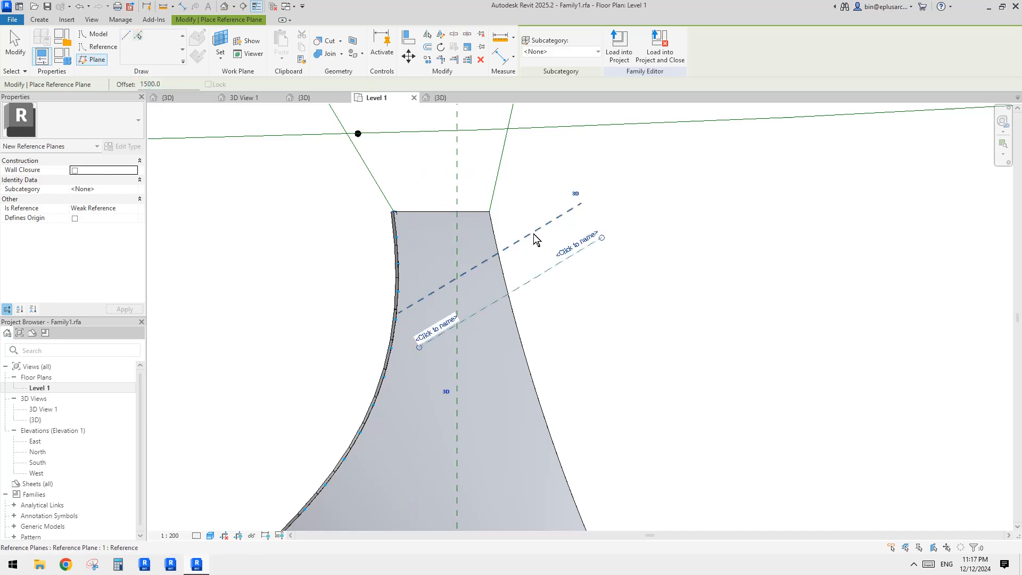
{"action": "key", "text": "Escape"}
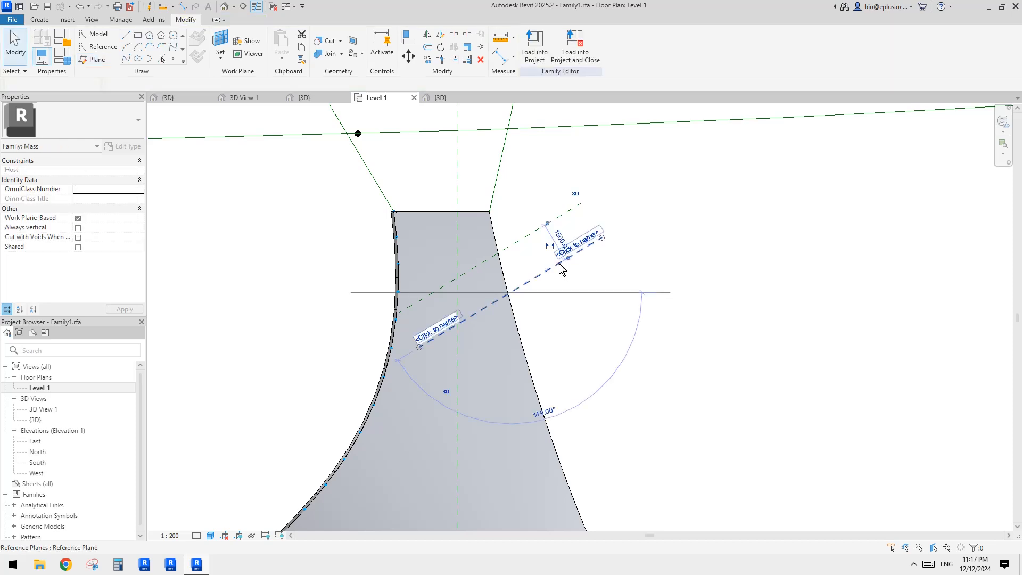
Step: Delete the newly offset reference plane
{"action": "left_click", "coordinate": [548, 228]}
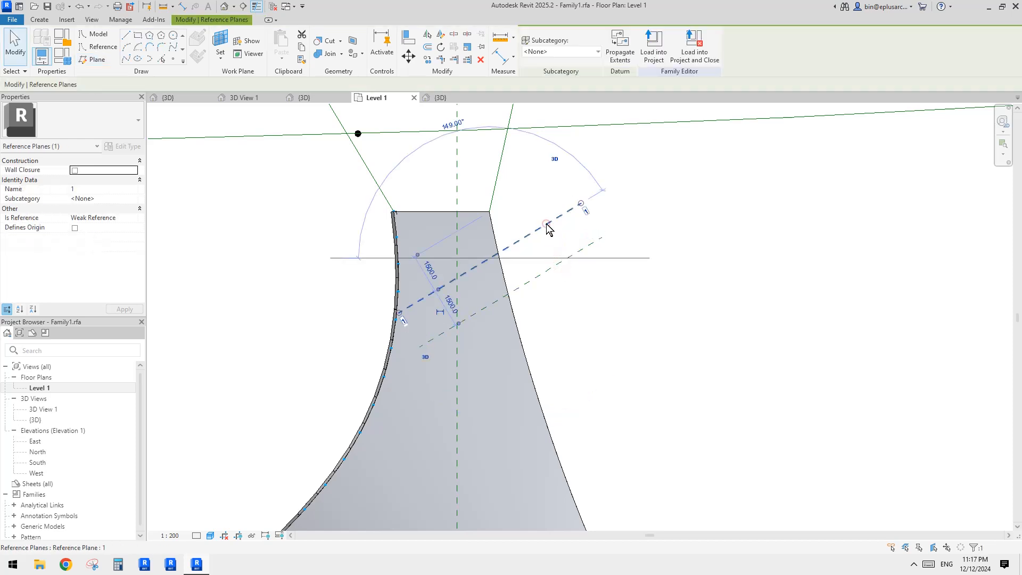
{"action": "left_click", "coordinate": [571, 255]}
{"action": "mouse_move", "coordinate": [560, 287]}
{"action": "middle_mouse_down"}
{"action": "mouse_move", "coordinate": [551, 279]}
{"action": "mouse_move", "coordinate": [542, 287]}
{"action": "middle_mouse_up"}
{"action": "left_click", "coordinate": [549, 283]}
{"action": "left_click", "coordinate": [550, 275]}
{"action": "key", "text": "Delete"}
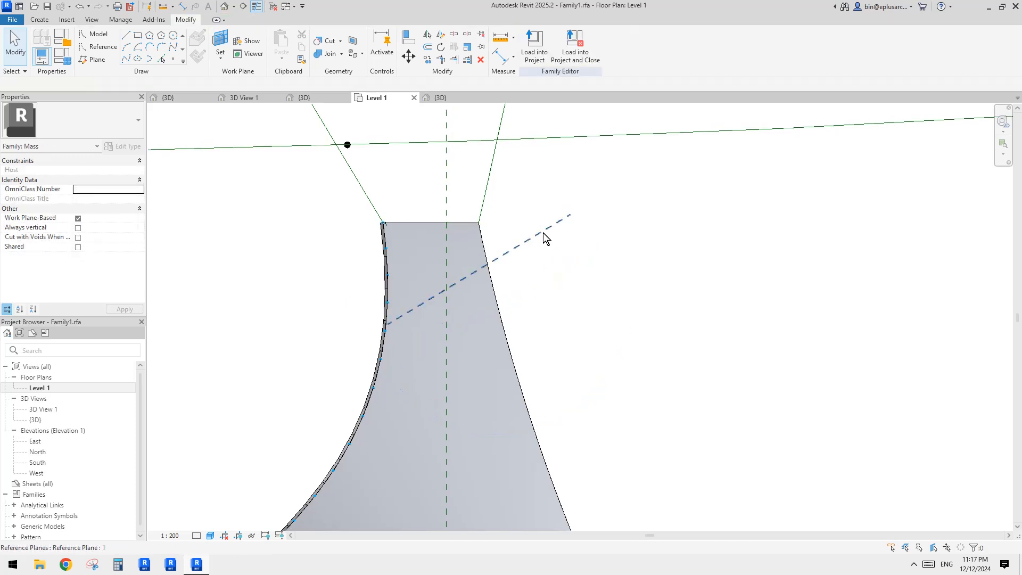
Step: Copy reference plane 1 parallel 1500 further down the surface
{"action": "left_click", "coordinate": [549, 233]}
{"action": "key", "text": "c"}
{"action": "key", "text": "o"}
{"action": "left_click", "coordinate": [556, 251]}
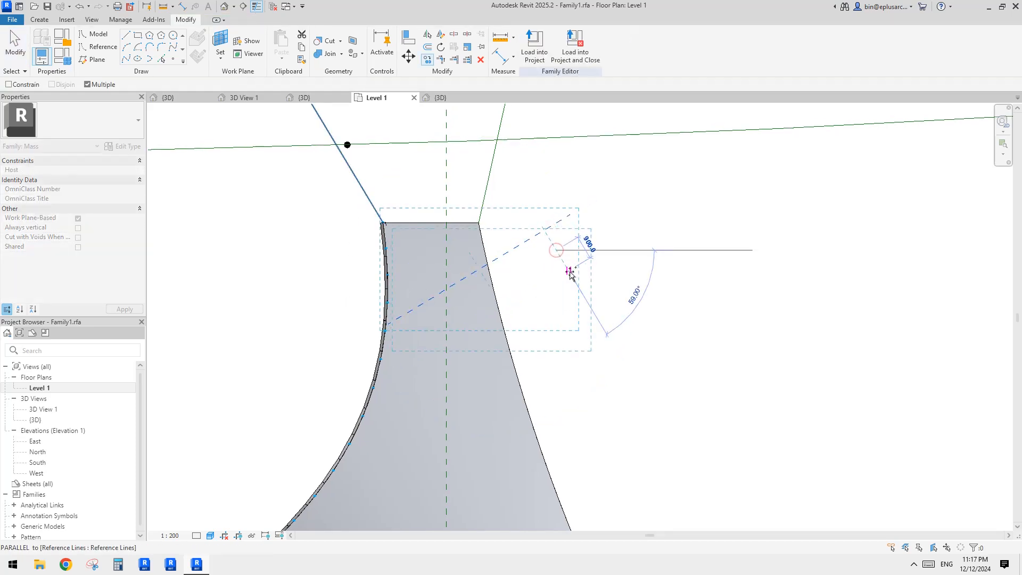
{"action": "type", "text": "1500"}
{"action": "key", "text": "Return"}
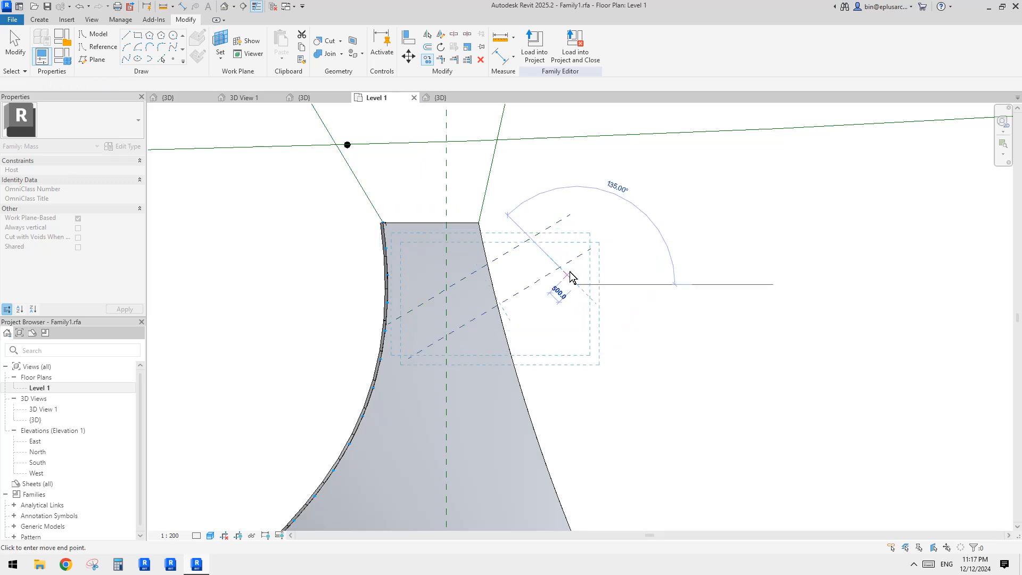
{"action": "key", "text": "Escape"}
Step: Copy reference plane 2 another 1500 further down the surface
{"action": "left_click", "coordinate": [594, 269]}
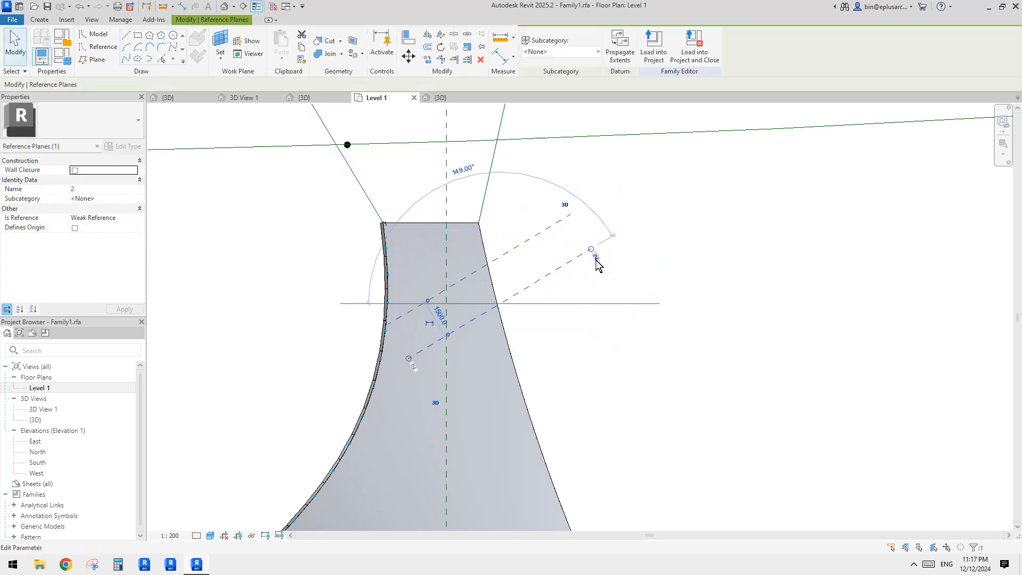
{"action": "left_click", "coordinate": [586, 260]}
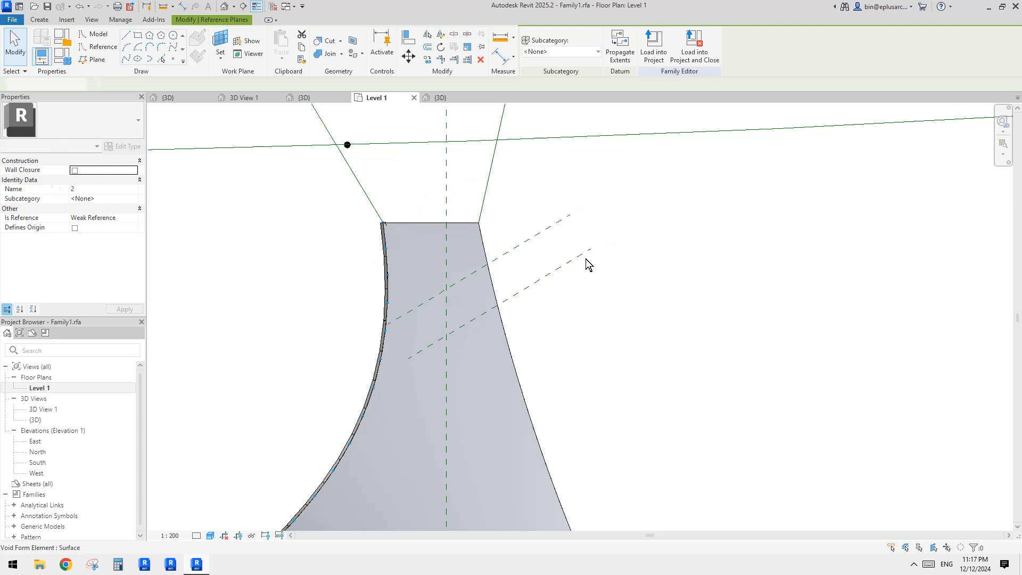
{"action": "left_click", "coordinate": [580, 256]}
{"action": "key", "text": "c"}
{"action": "key", "text": "o"}
{"action": "left_click", "coordinate": [559, 222]}
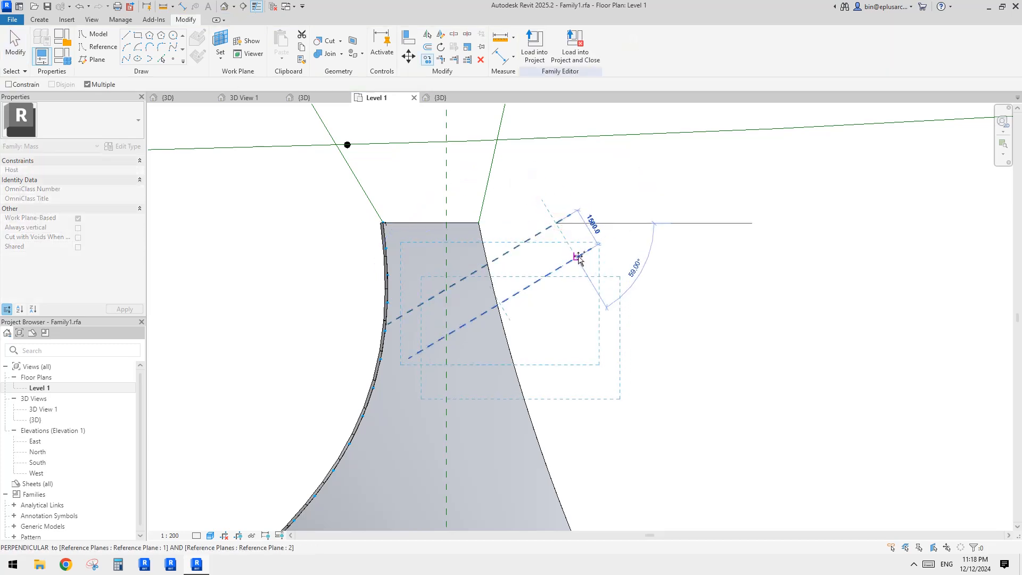
{"action": "left_click", "coordinate": [578, 257]}
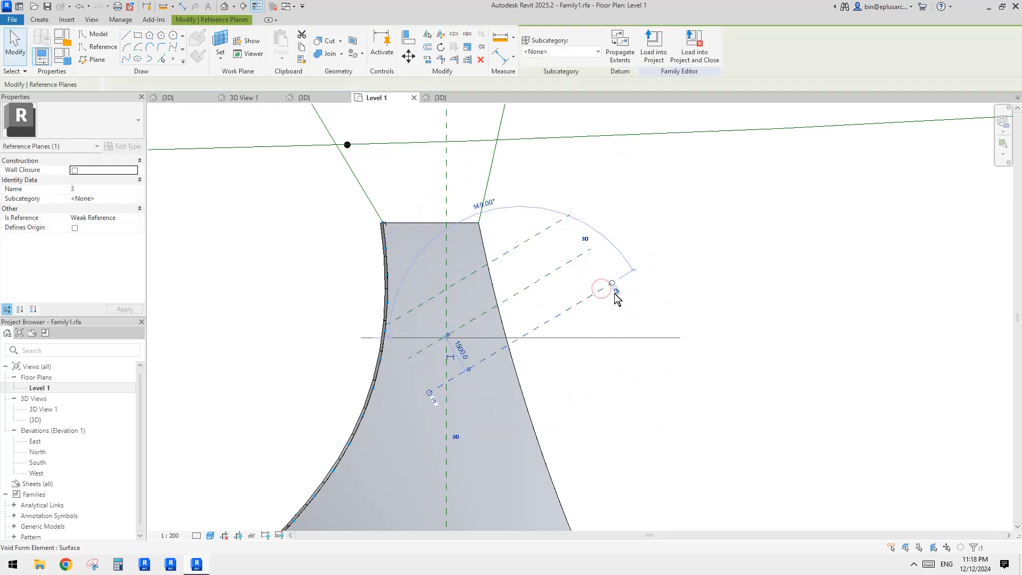
{"action": "left_click", "coordinate": [576, 261]}
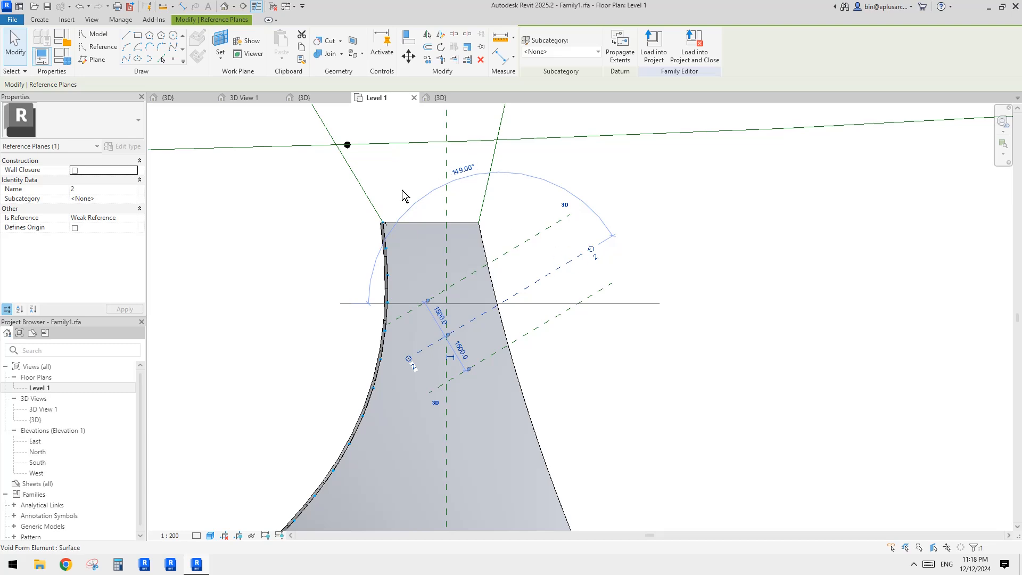
{"action": "middle_click_drag", "start_coordinate": [563, 259], "coordinate": [564, 259]}
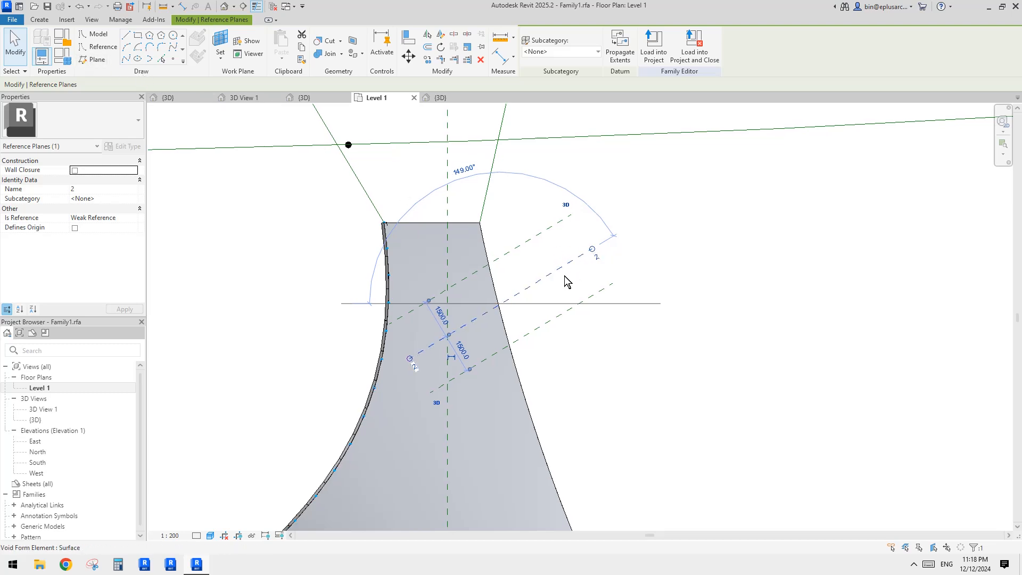
{"action": "left_click", "coordinate": [565, 275]}
{"action": "left_click", "coordinate": [571, 259]}
{"action": "key", "text": "Escape"}
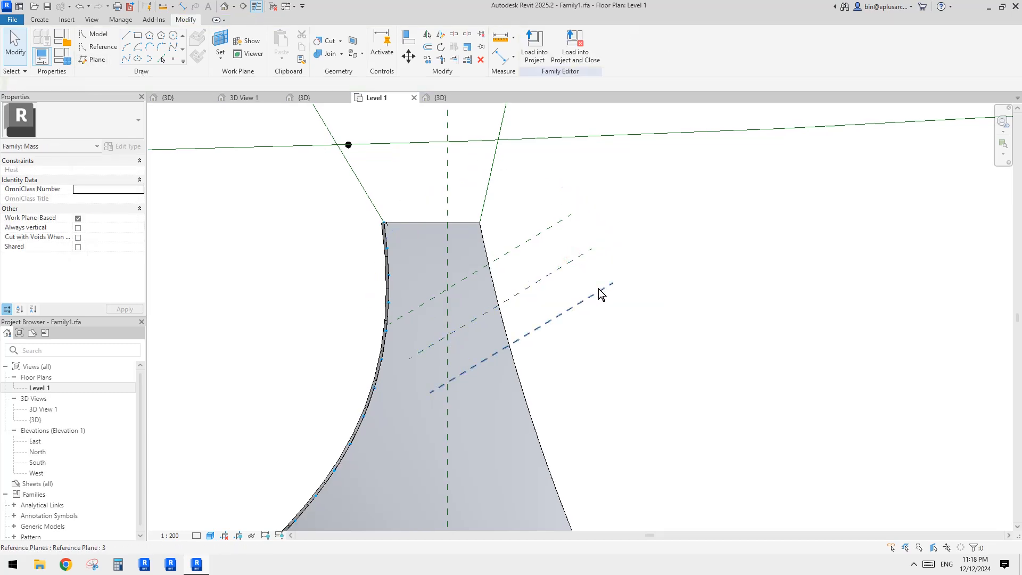
Step: Mirror the selected reference planes about the lowest plane to add more parallel planes 1500 apart down the surface
{"action": "left_click", "coordinate": [552, 232]}
{"action": "left_click", "coordinate": [578, 256], "text": "ctrl"}
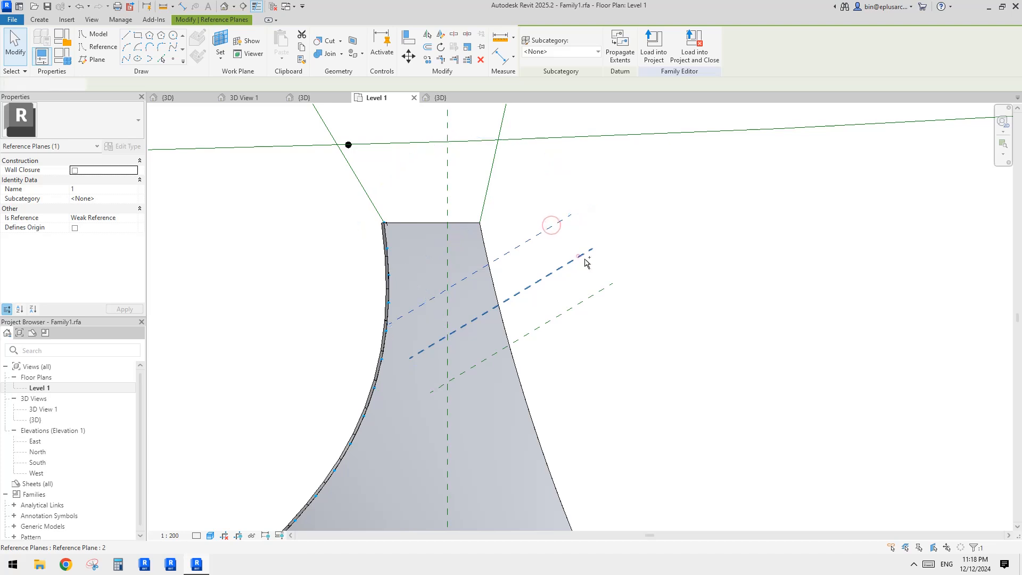
{"action": "middle_click_drag", "start_coordinate": [608, 279], "coordinate": [601, 232]}
{"action": "key", "text": "m"}
{"action": "key", "text": "m"}
{"action": "left_click", "coordinate": [567, 288]}
{"action": "left_click", "coordinate": [595, 315]}
{"action": "key", "text": "Escape"}
Step: Select the new reference planes one by one to check their spacing
{"action": "left_click", "coordinate": [600, 283]}
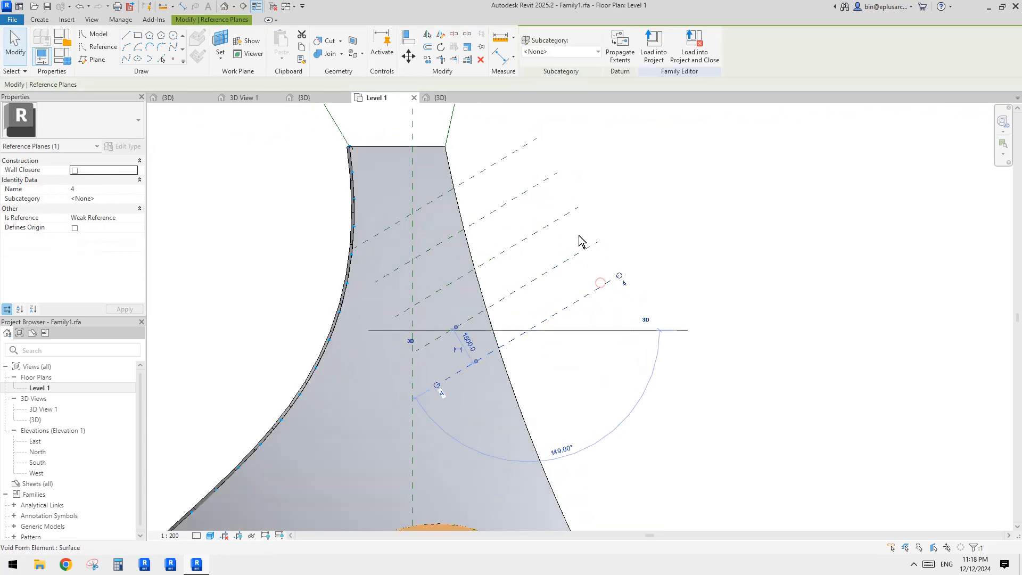
{"action": "middle_click_drag", "start_coordinate": [598, 272], "coordinate": [597, 276]}
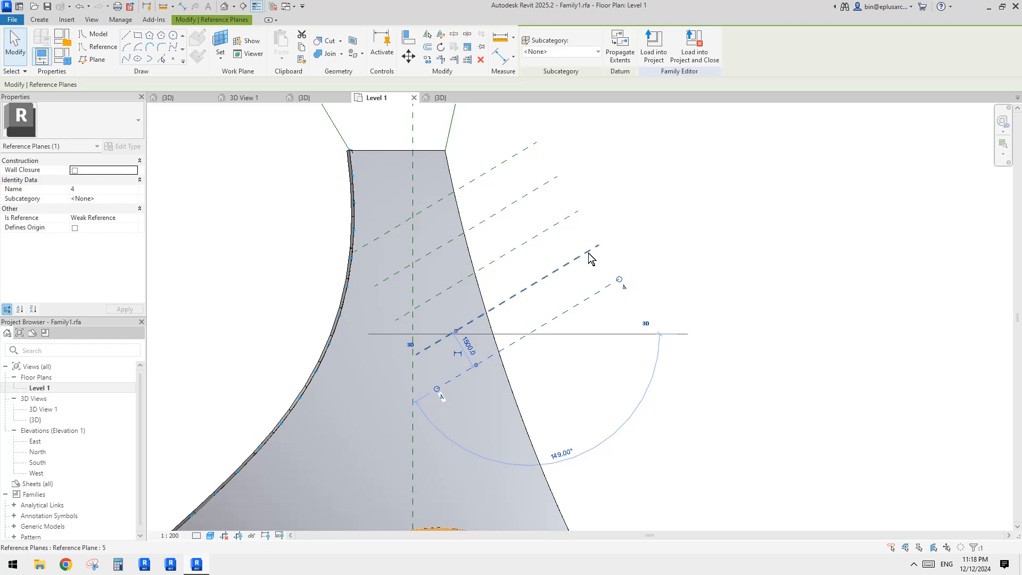
{"action": "left_click", "coordinate": [589, 252]}
{"action": "scroll", "coordinate": [593, 261], "scroll_direction": "down", "scroll_amount": 1}
{"action": "middle_click_drag", "start_coordinate": [595, 264], "coordinate": [590, 271]}
{"action": "key", "text": "Escape"}
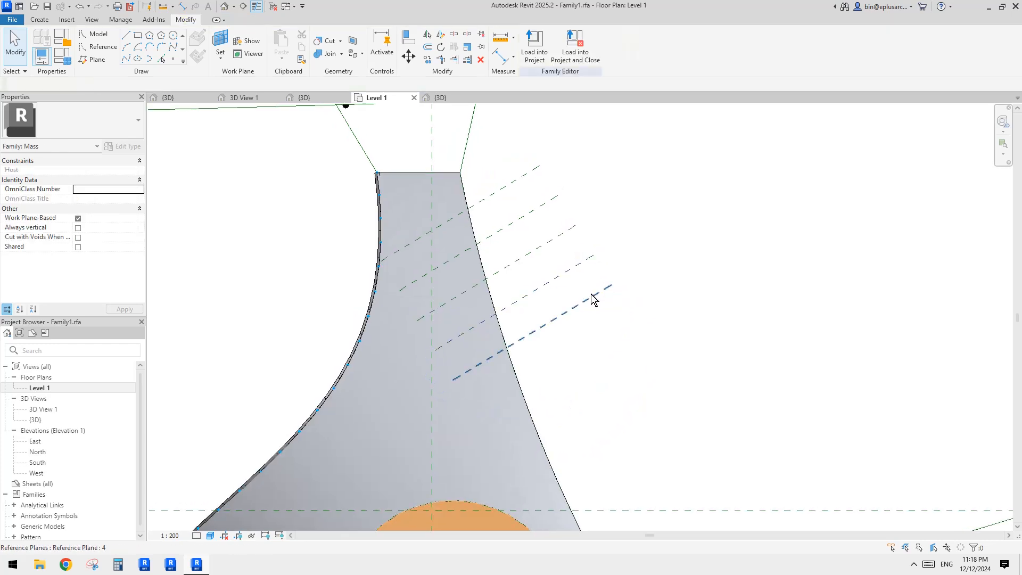
Step: Select the group of reference planes and mirror it about the lowest plane to extend the series further down
{"action": "left_click", "coordinate": [591, 294]}
{"action": "left_click", "coordinate": [573, 267]}
{"action": "left_click", "coordinate": [555, 237], "text": "ctrl"}
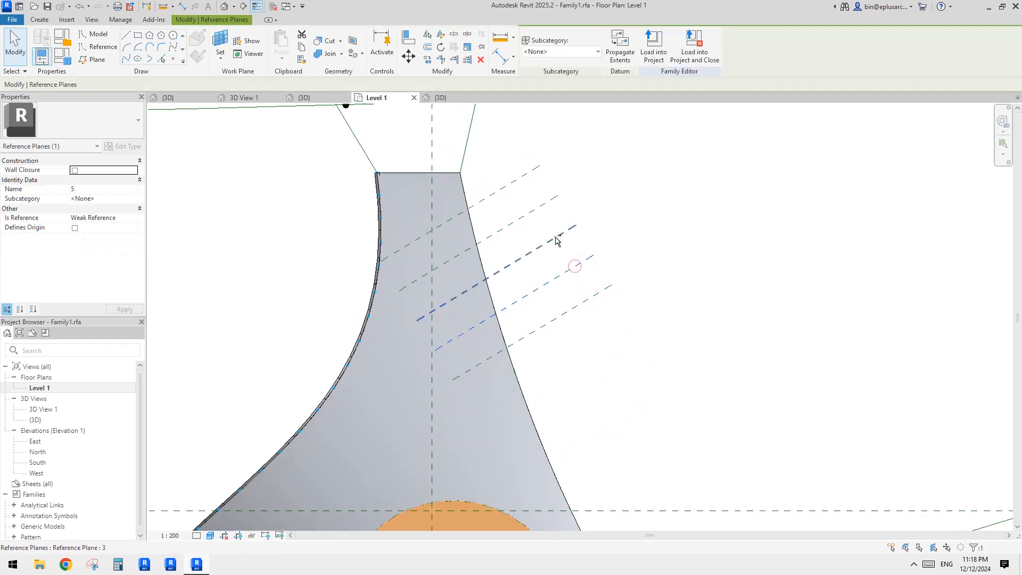
{"action": "left_click", "coordinate": [534, 210], "text": "ctrl"}
{"action": "left_click", "coordinate": [516, 181], "text": "ctrl"}
{"action": "middle_click_drag", "start_coordinate": [581, 278], "coordinate": [561, 256]}
{"action": "key", "text": "m"}
{"action": "key", "text": "m"}
{"action": "left_click", "coordinate": [563, 283]}
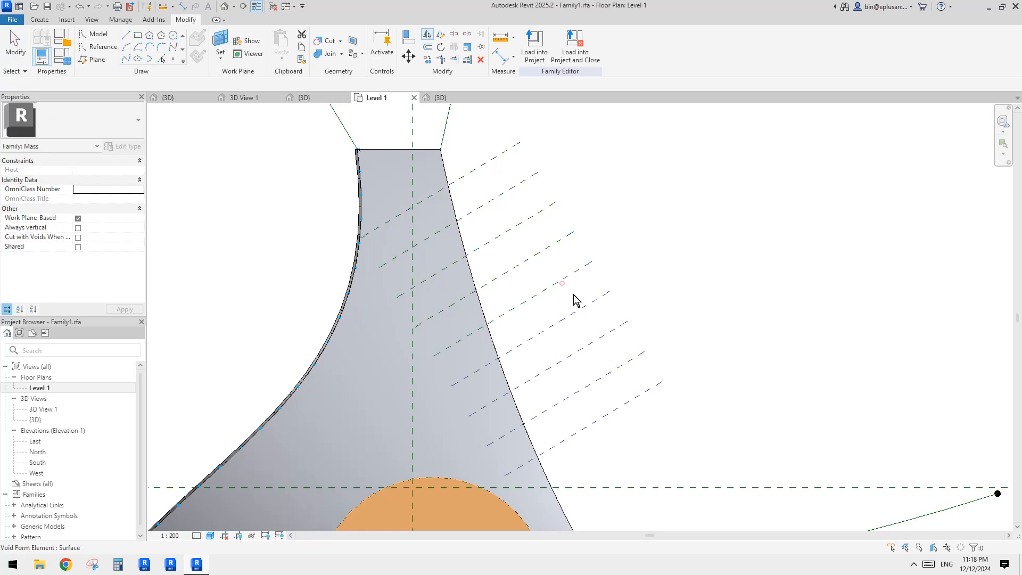
{"action": "key", "text": "Escape"}
Step: Select the newest reference planes to check their 1500 spacing
{"action": "left_click", "coordinate": [631, 360]}
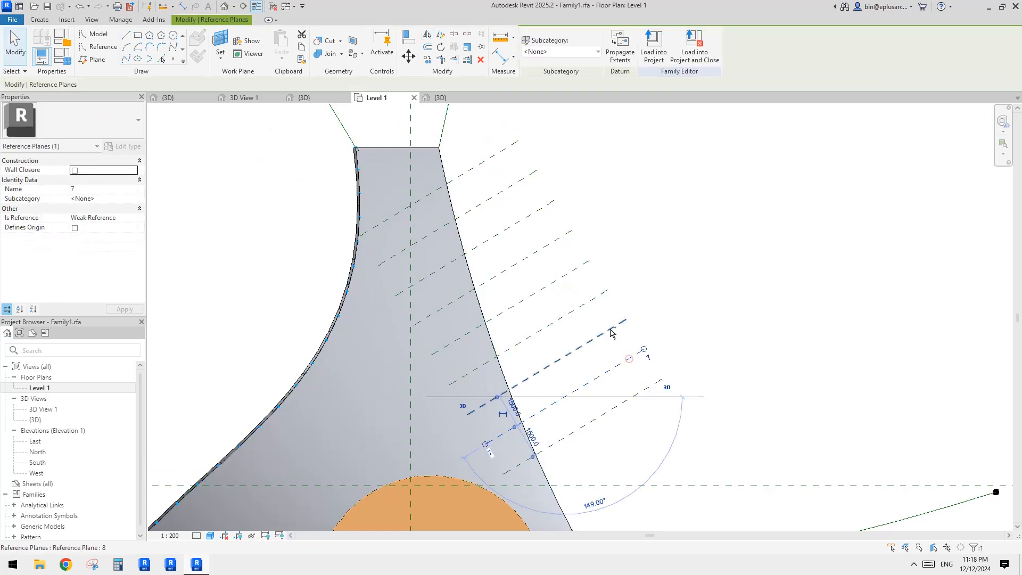
{"action": "left_click", "coordinate": [609, 329], "text": "ctrl"}
{"action": "left_click", "coordinate": [594, 299], "text": "ctrl"}
{"action": "scroll", "coordinate": [591, 292], "scroll_direction": "down", "scroll_amount": 1}
{"action": "key", "text": "Escape"}
{"action": "middle_click_drag", "start_coordinate": [649, 251], "coordinate": [647, 262]}
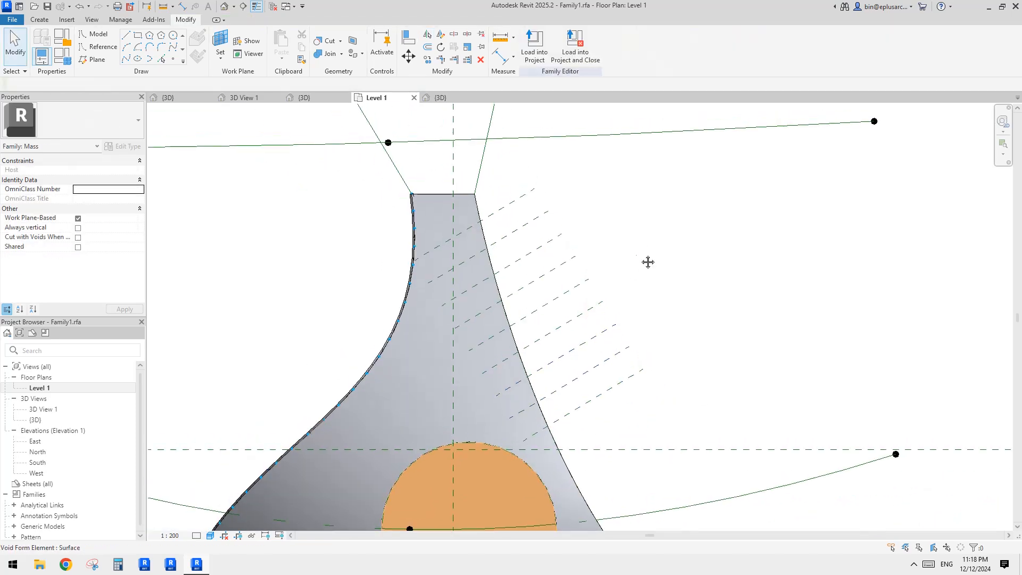
Step: Select the eight reference planes and mirror them about the lowest plane to extend the series toward the surface's lower edge
{"action": "key", "text": "f"}
{"action": "left_click_drag", "start_coordinate": [630, 358], "coordinate": [533, 186]}
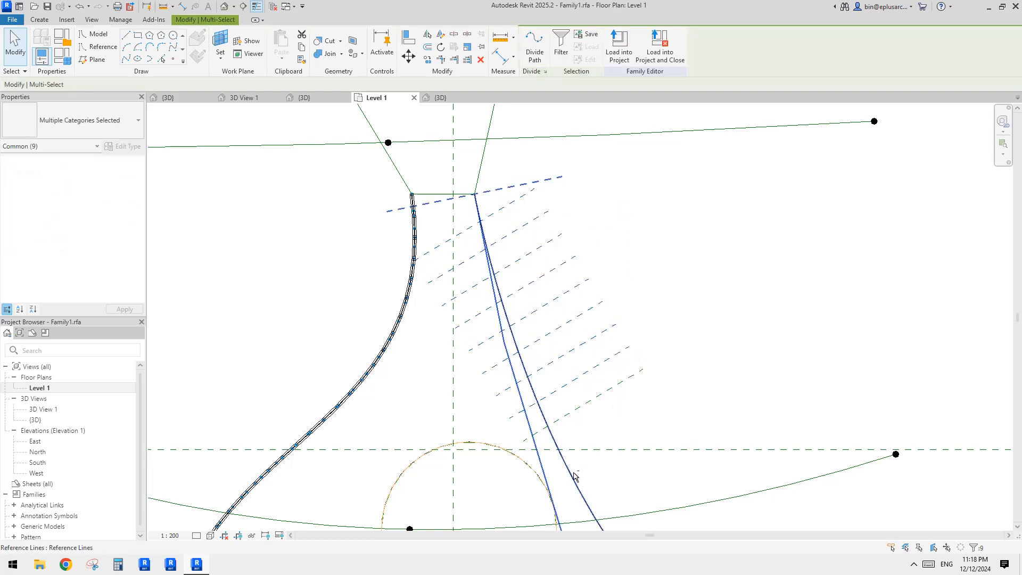
{"action": "left_click", "coordinate": [572, 475], "text": "shift"}
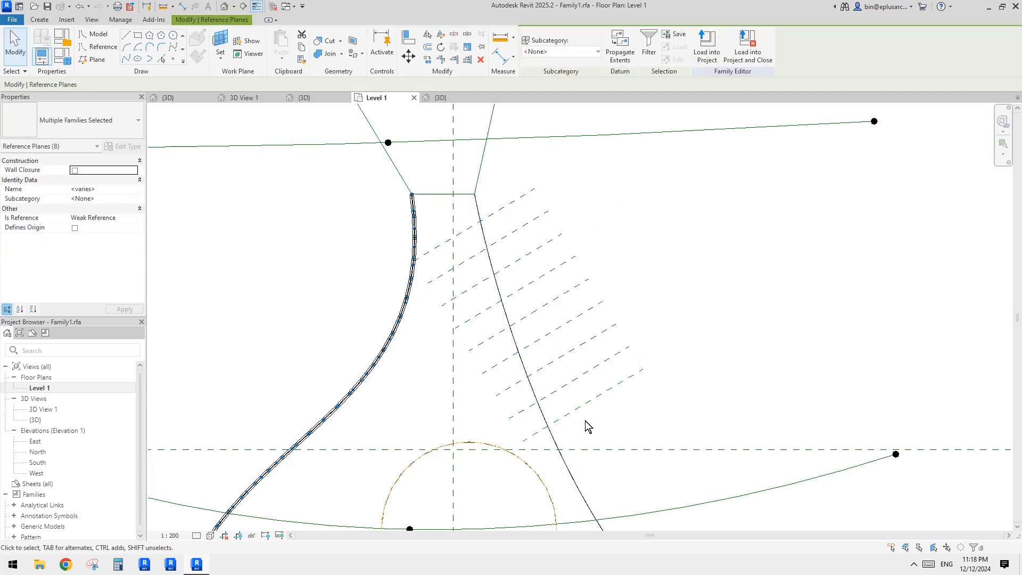
{"action": "middle_click_drag", "start_coordinate": [614, 442], "coordinate": [595, 398]}
{"action": "key", "text": "m"}
{"action": "key", "text": "m"}
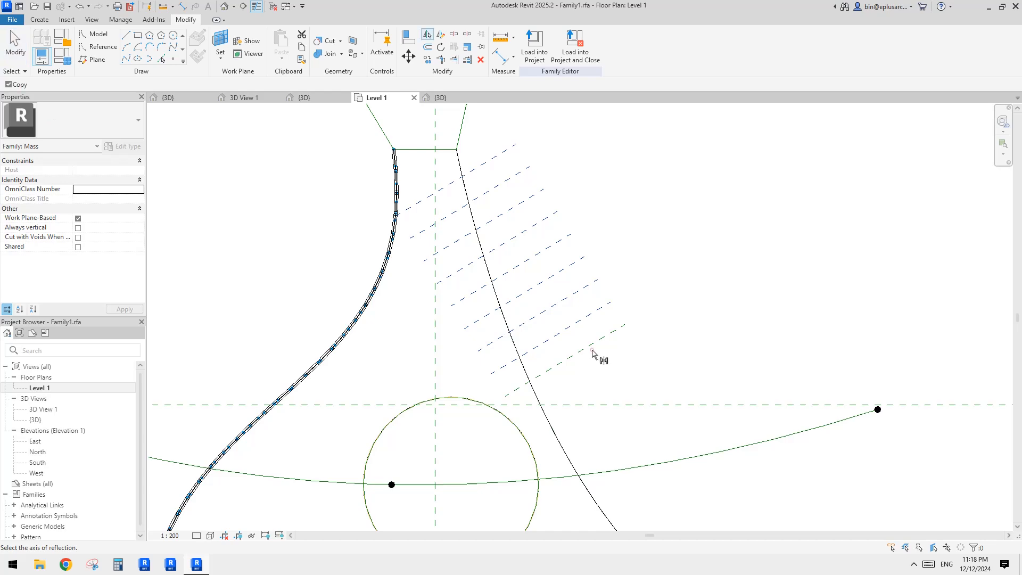
{"action": "left_click", "coordinate": [597, 351]}
{"action": "scroll", "coordinate": [611, 303], "scroll_direction": "down", "scroll_amount": 2}
{"action": "middle_click_drag", "start_coordinate": [611, 304], "coordinate": [630, 346]}
{"action": "left_click", "coordinate": [626, 333]}
{"action": "left_click", "coordinate": [616, 312], "text": "ctrl"}
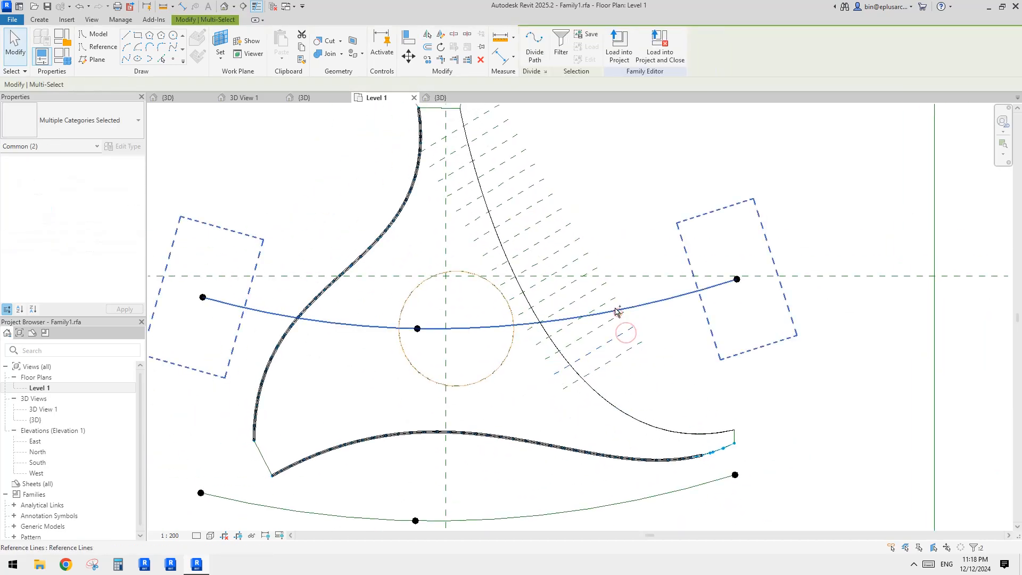
{"action": "key", "text": "Escape"}
Step: Copy the three lowest reference planes 6000 further down, perpendicular to the planes
{"action": "left_click", "coordinate": [616, 336]}
{"action": "left_click", "coordinate": [606, 329], "text": "ctrl"}
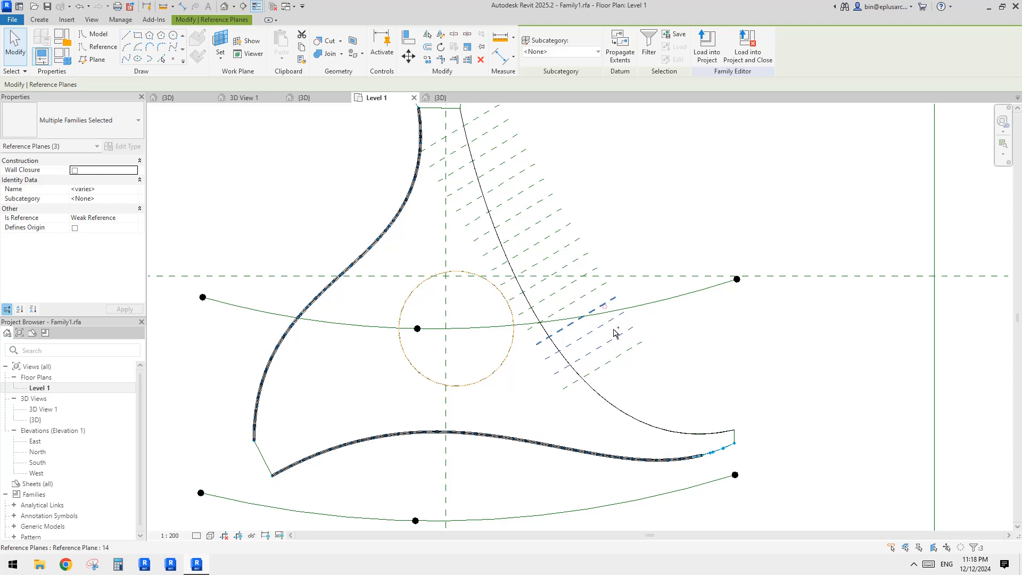
{"action": "key", "text": "Escape"}
{"action": "left_click", "coordinate": [627, 351]}
{"action": "left_click", "coordinate": [616, 338], "text": "ctrl"}
{"action": "key", "text": "c"}
{"action": "key", "text": "o"}
{"action": "left_click", "coordinate": [605, 282]}
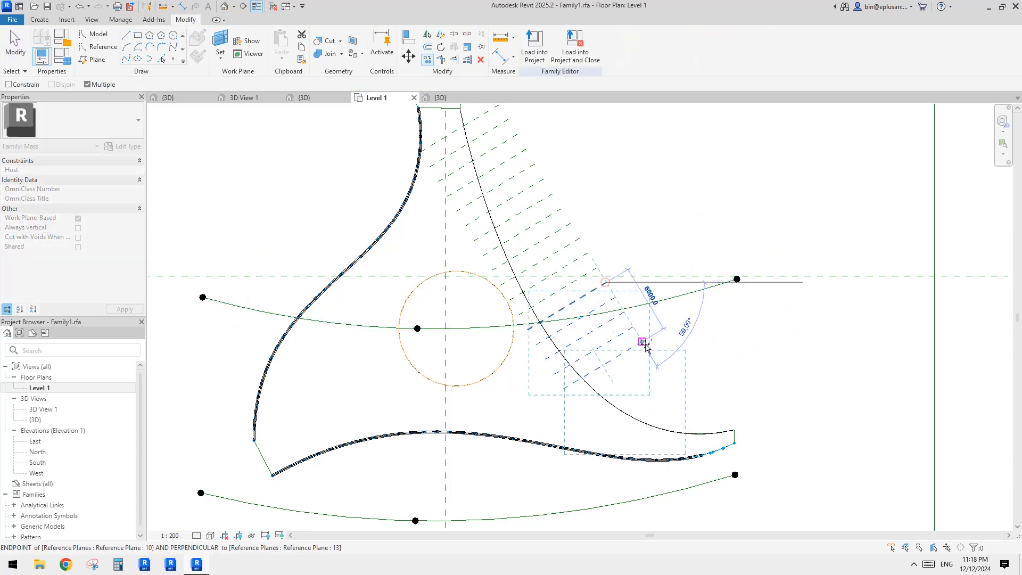
{"action": "left_click", "coordinate": [679, 400]}
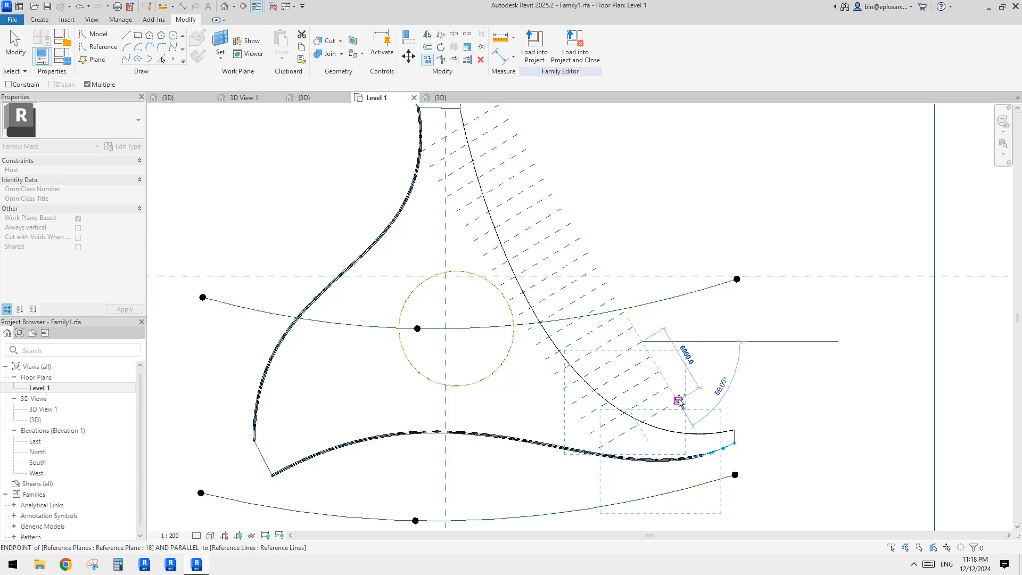
{"action": "scroll", "coordinate": [695, 410], "scroll_direction": "up", "scroll_amount": 3}
{"action": "key", "text": "Escape"}
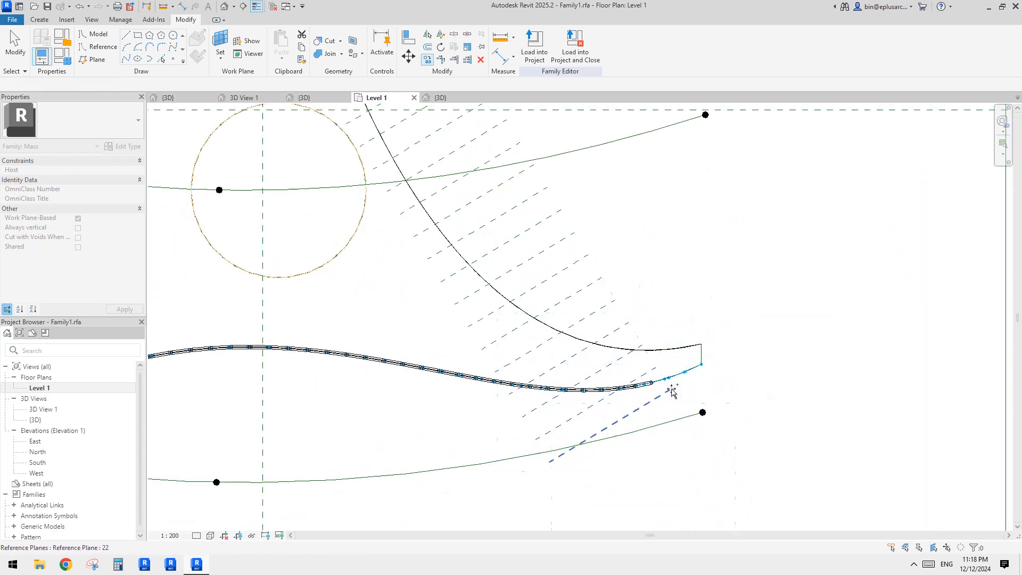
Step: Delete the reference plane beyond the surface edge and move the last plane nearer the lower edge
{"action": "left_click", "coordinate": [650, 404]}
{"action": "key", "text": "Delete"}
{"action": "scroll", "coordinate": [670, 367], "scroll_direction": "up", "scroll_amount": 2}
{"action": "left_click", "coordinate": [642, 373]}
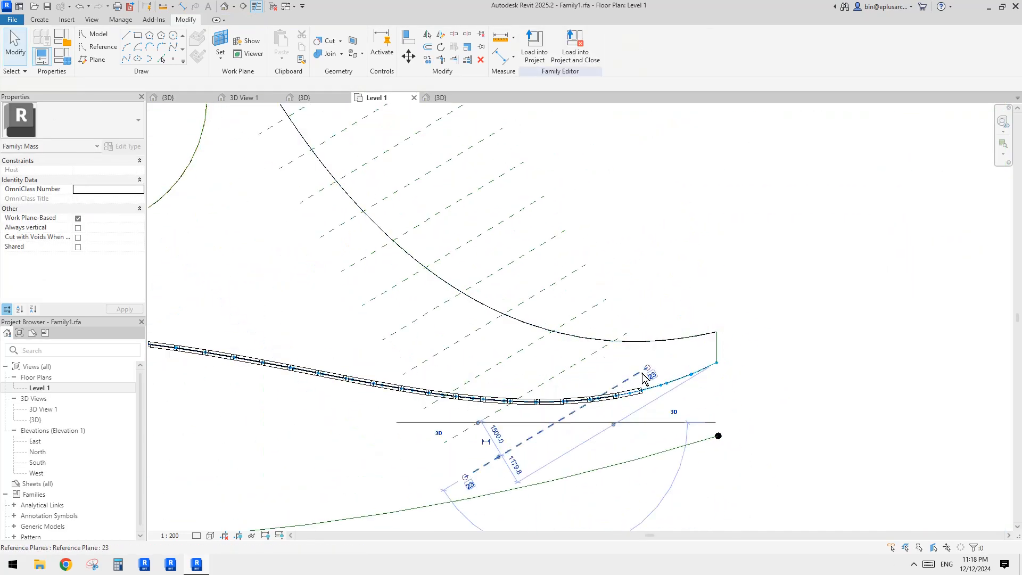
{"action": "left_click_drag", "start_coordinate": [642, 373], "coordinate": [666, 353]}
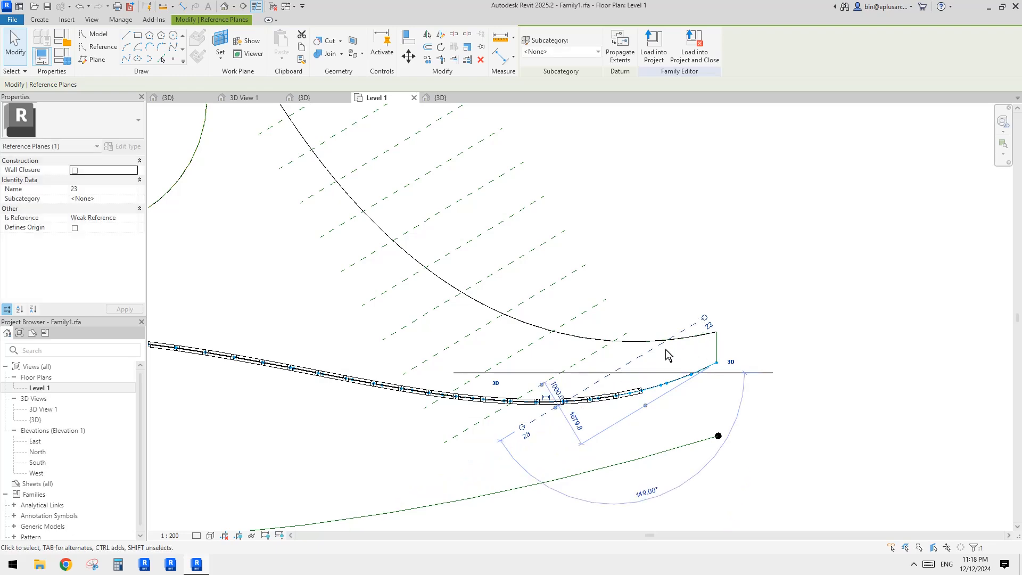
{"action": "key", "text": "Escape"}
{"action": "scroll", "coordinate": [657, 347], "scroll_direction": "down", "scroll_amount": 3}
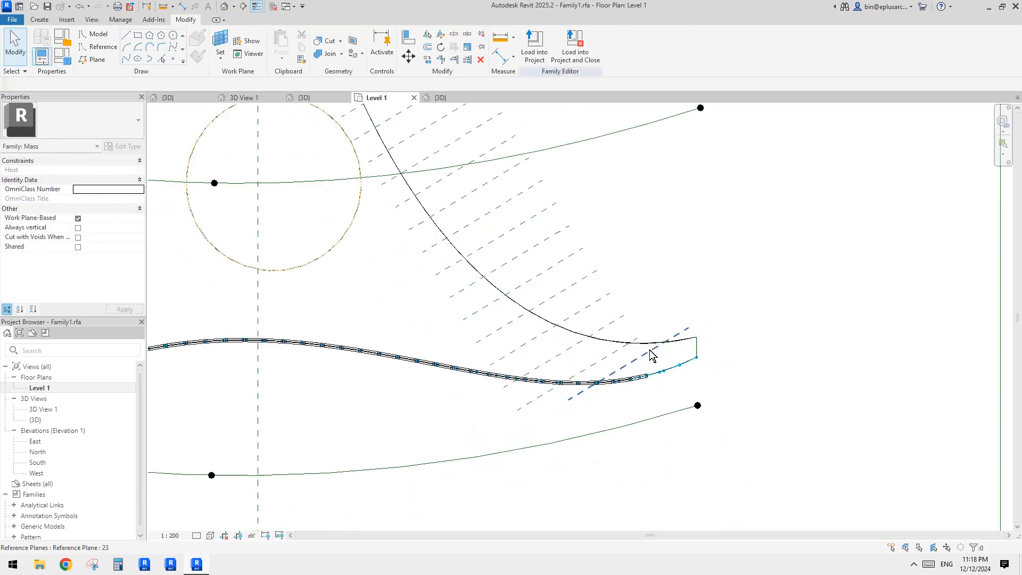
{"action": "scroll", "coordinate": [644, 326], "scroll_direction": "down", "scroll_amount": 2}
{"action": "middle_click_drag", "start_coordinate": [639, 323], "coordinate": [720, 550]}
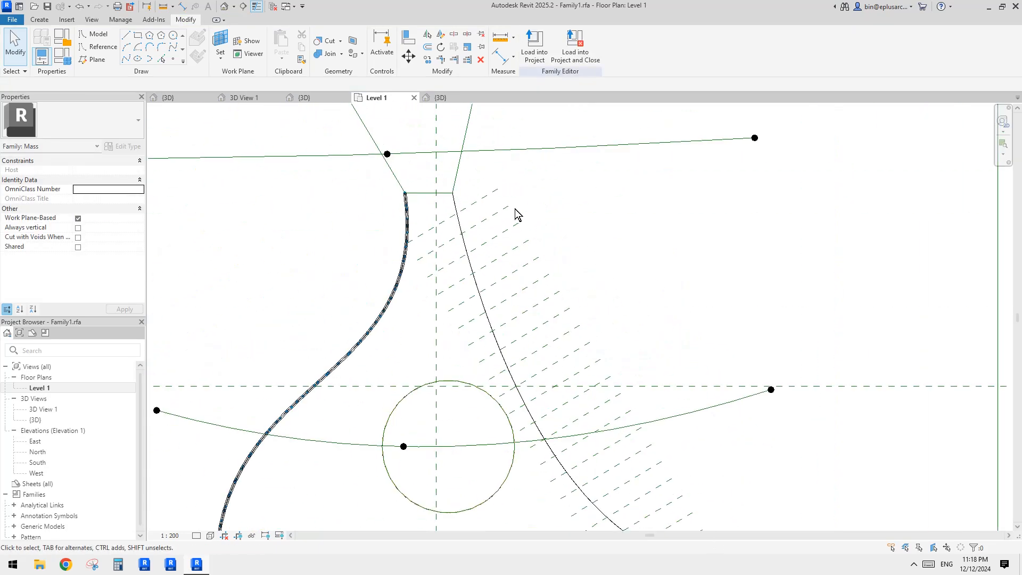
{"action": "left_click", "coordinate": [497, 192]}
{"action": "key", "text": "Escape"}
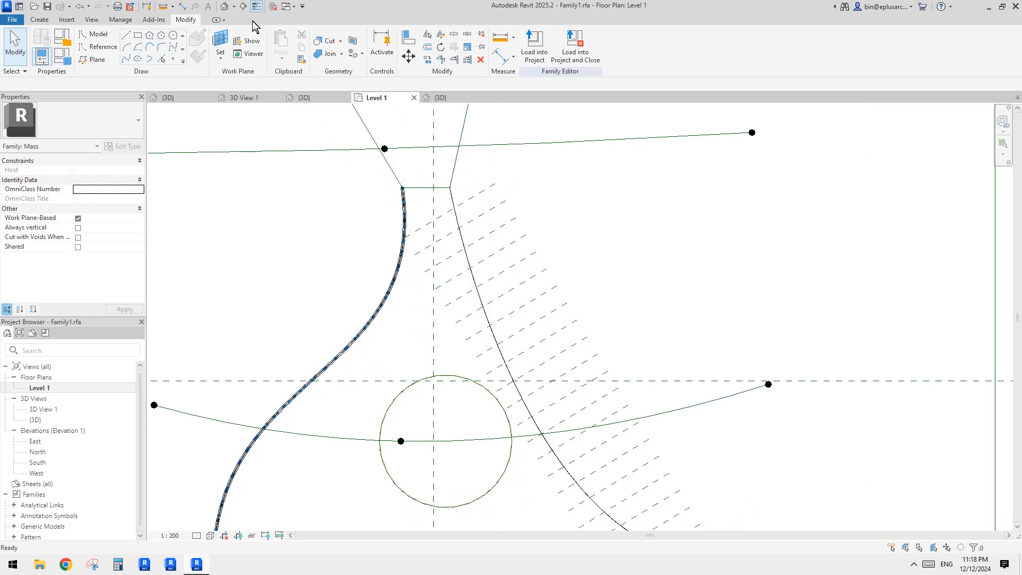
Step: In the 3D view, set the divided surface's Intersects List to reference planes 1 through 25
{"action": "left_click", "coordinate": [224, 6]}
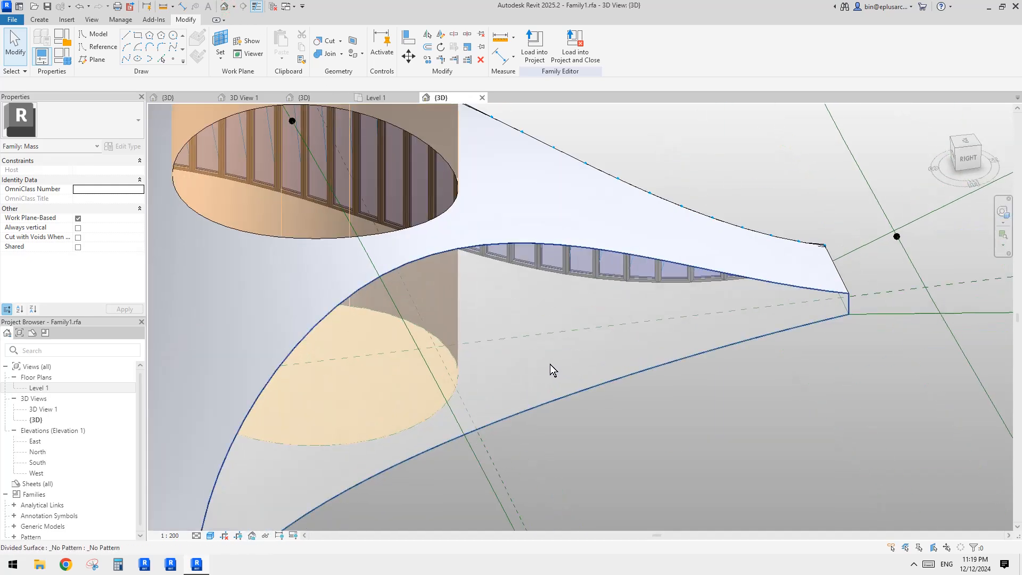
{"action": "left_click", "coordinate": [551, 365]}
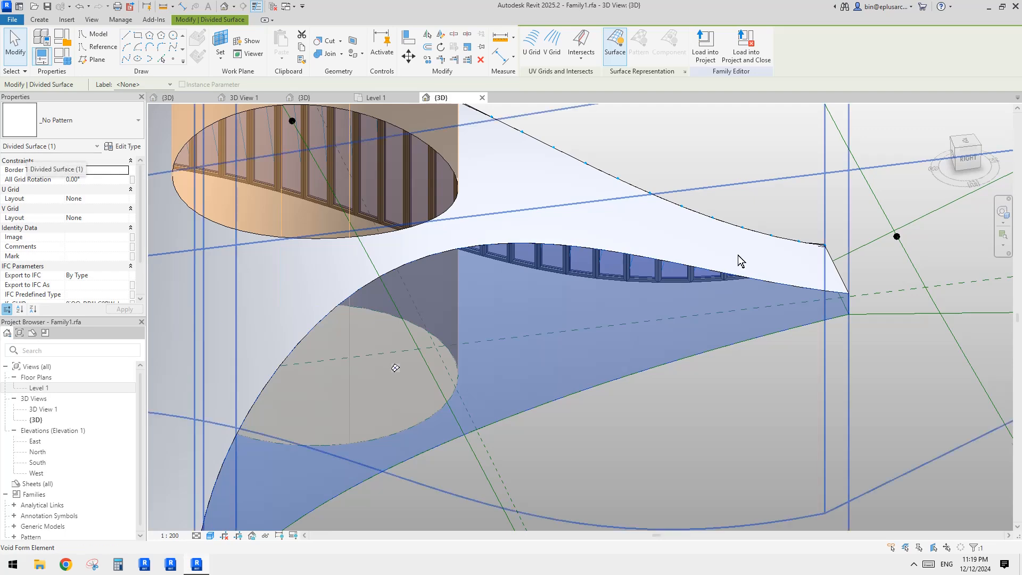
{"action": "middle_click_drag", "start_coordinate": [738, 256], "coordinate": [740, 266]}
{"action": "left_click", "coordinate": [588, 58]}
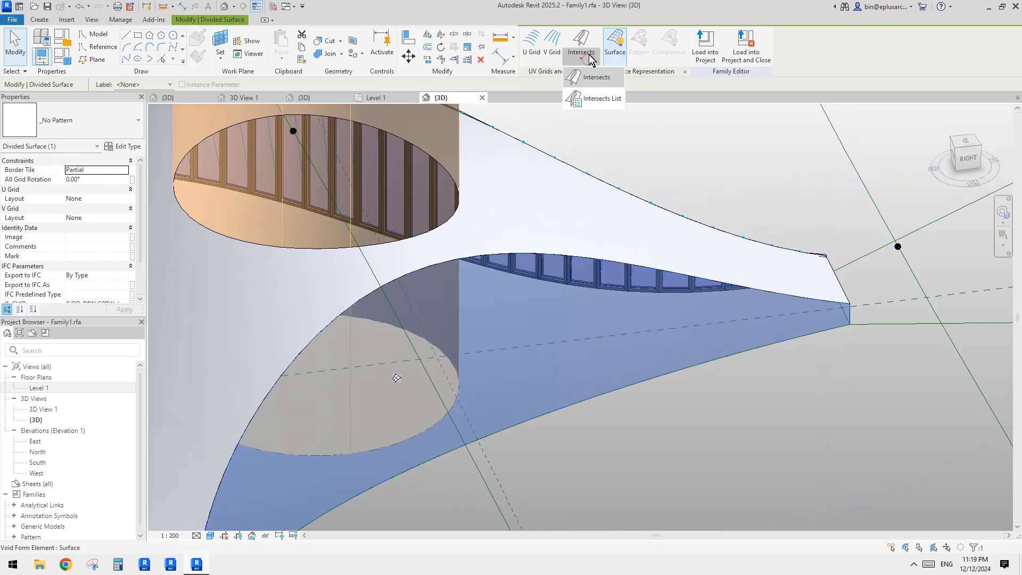
{"action": "left_click", "coordinate": [598, 100]}
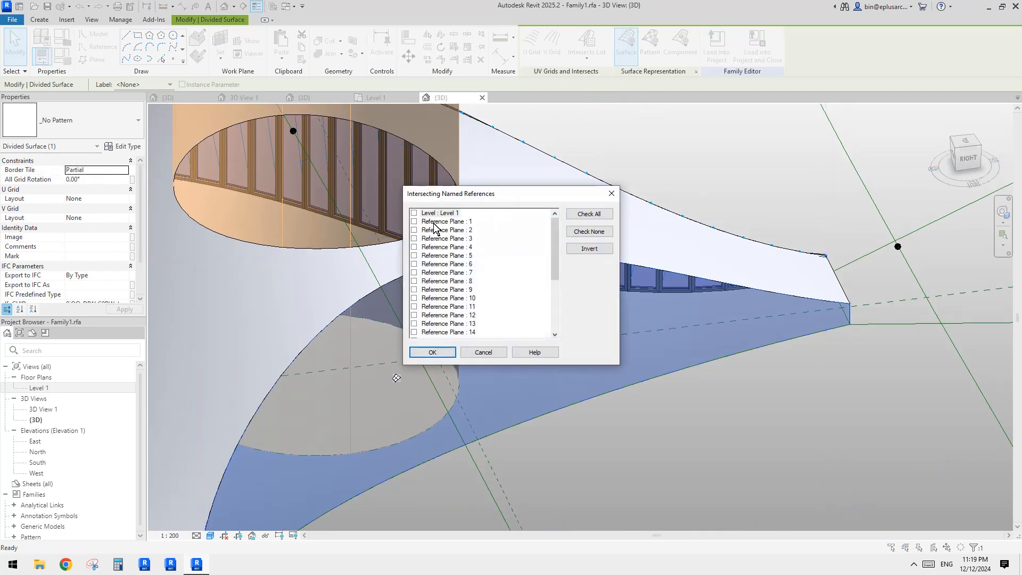
{"action": "left_click_drag", "start_coordinate": [555, 249], "coordinate": [555, 300]}
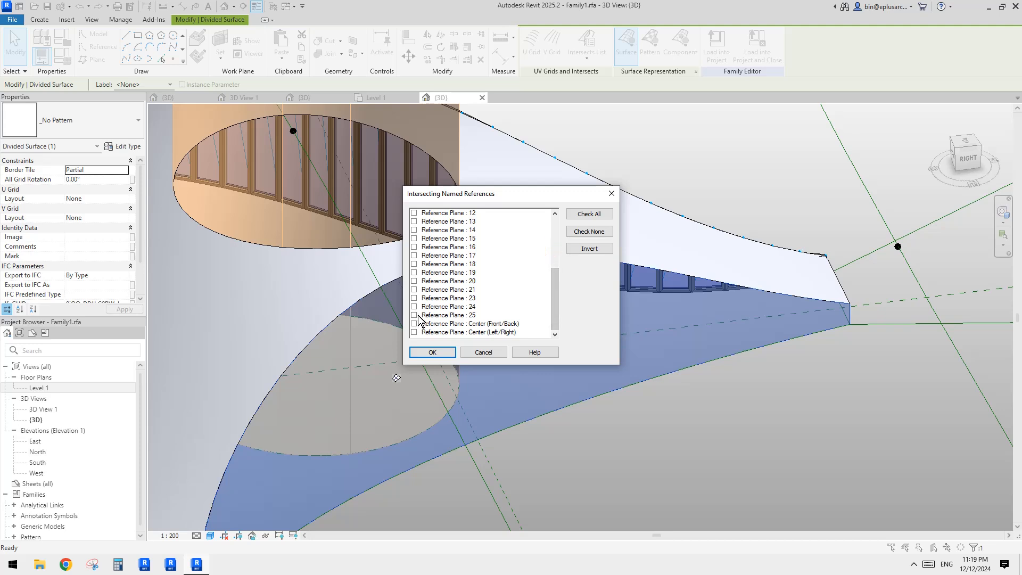
{"action": "left_click", "coordinate": [436, 316], "text": "shift"}
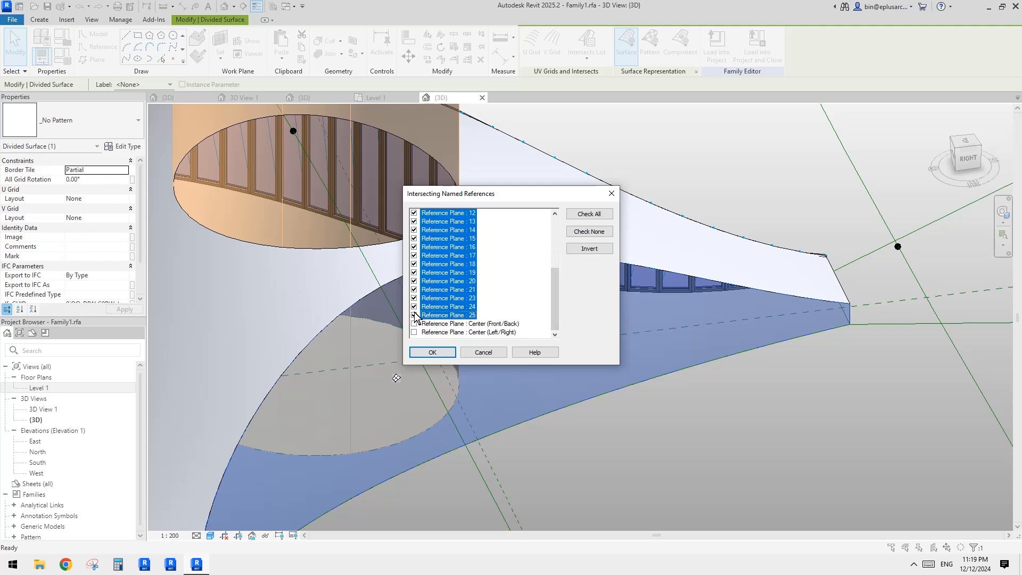
{"action": "left_click", "coordinate": [433, 353]}
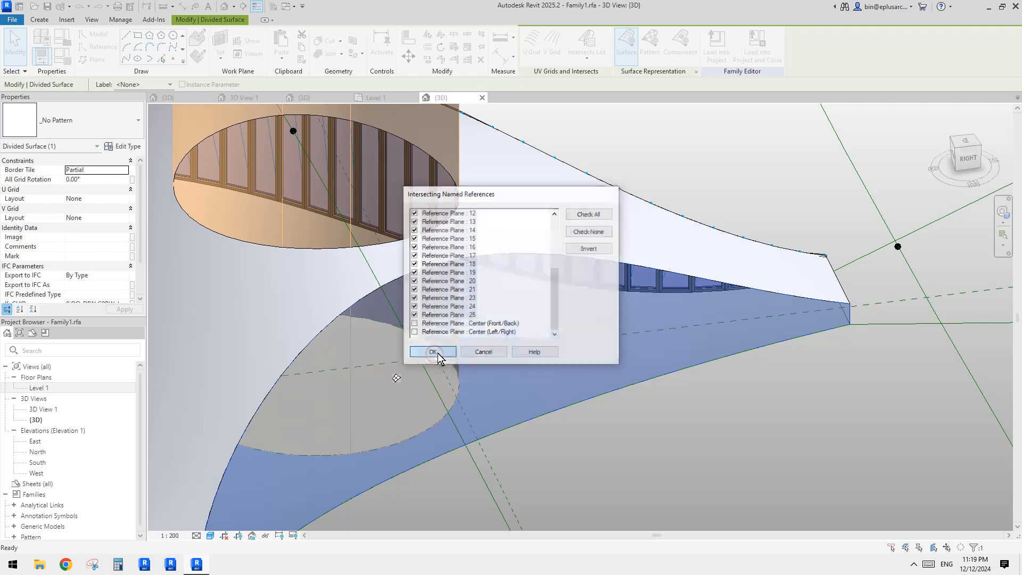
Step: Orbit around the mass to inspect the new divisions on the surface
{"action": "scroll", "coordinate": [672, 373], "scroll_direction": "down", "scroll_amount": 2}
{"action": "middle_click_drag", "start_coordinate": [566, 330], "coordinate": [558, 353], "text": "shift"}
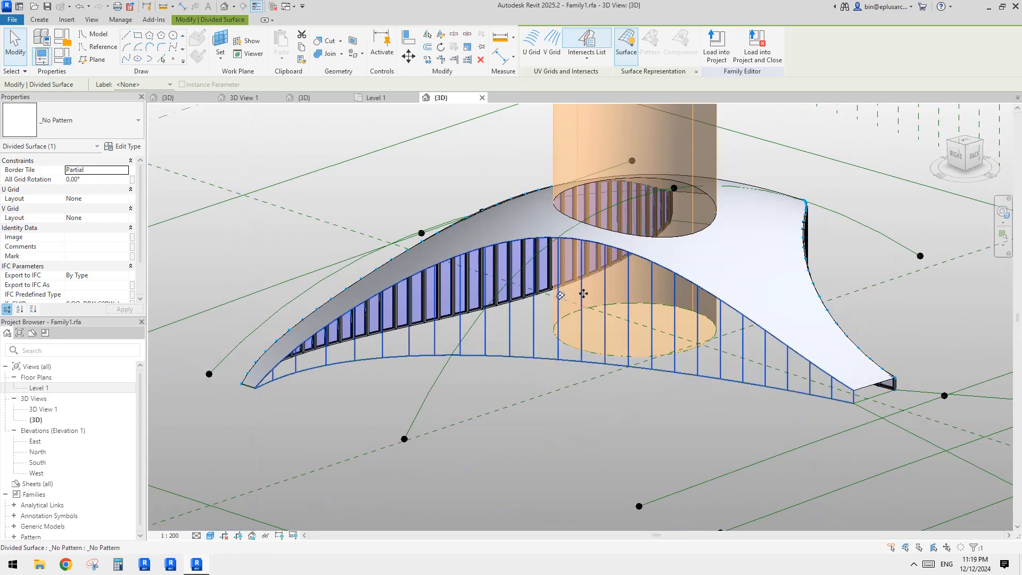
{"action": "middle_click_drag", "start_coordinate": [602, 280], "coordinate": [357, 354], "text": "shift"}
{"action": "key", "text": "Escape"}
{"action": "scroll", "coordinate": [597, 313], "scroll_direction": "down", "scroll_amount": 1}
{"action": "scroll", "coordinate": [610, 352], "scroll_direction": "up", "scroll_amount": 1}
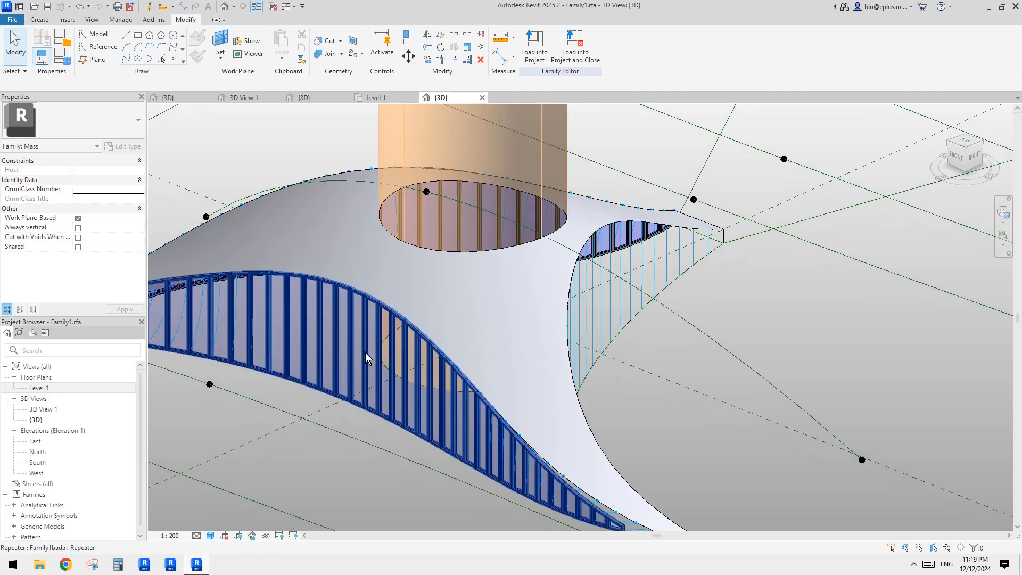
{"action": "mouse_move", "coordinate": [607, 316]}
{"action": "middle_mouse_down", "text": "shift"}
{"action": "mouse_move", "coordinate": [515, 333]}
{"action": "mouse_move", "coordinate": [595, 326]}
{"action": "middle_mouse_up", "text": "shift"}
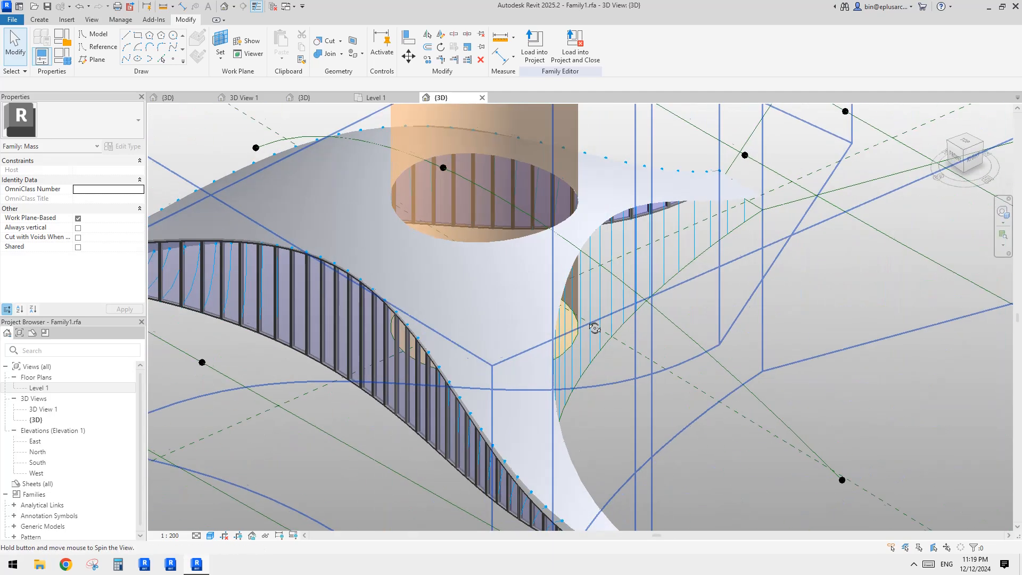
{"action": "middle_click_drag", "start_coordinate": [356, 302], "coordinate": [639, 372], "text": "shift"}
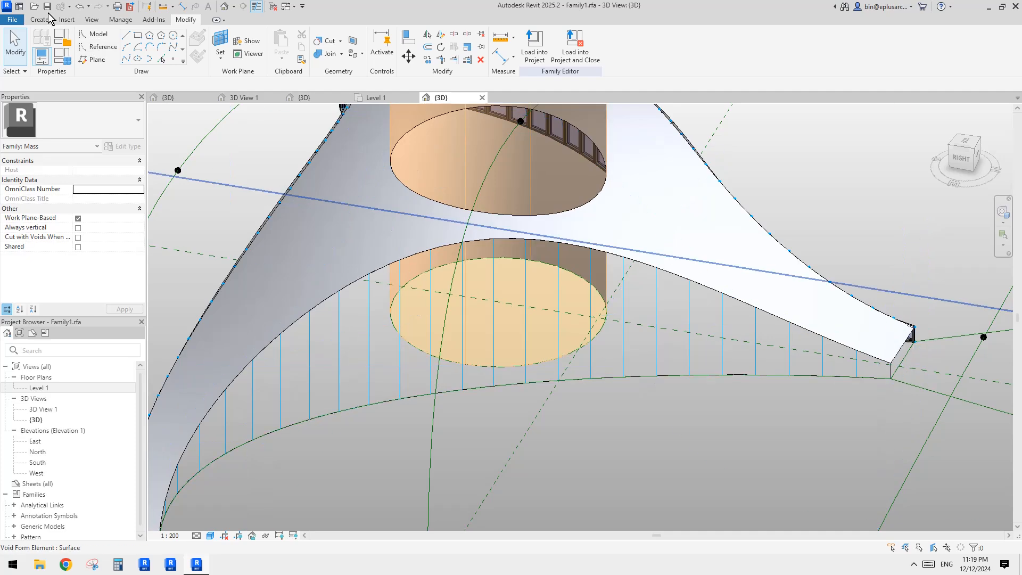
Step: Place the Family1bada adaptive panel on the divided surface's points so it repeats across the surface
{"action": "left_click", "coordinate": [47, 19]}
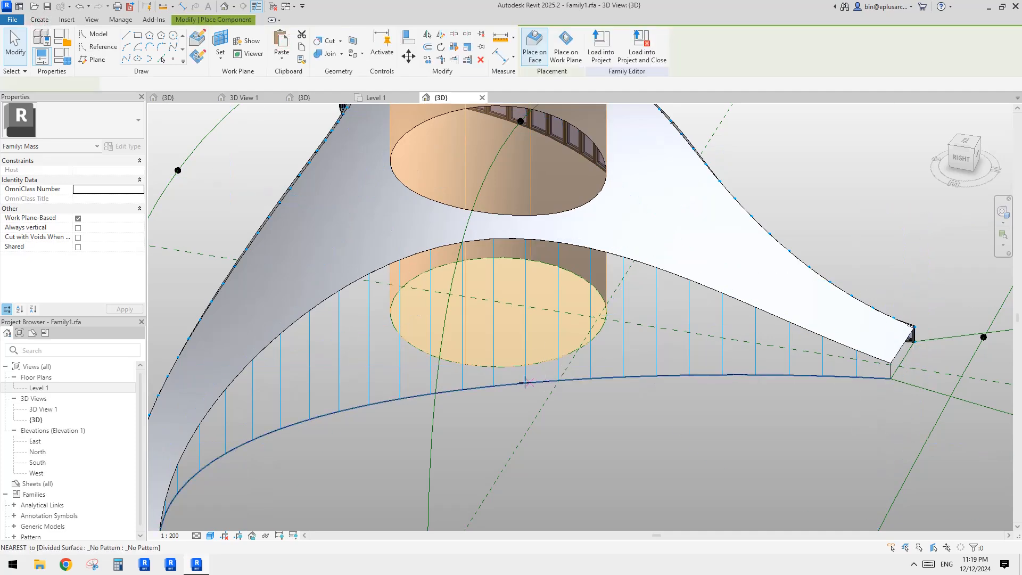
{"action": "key", "text": "Escape"}
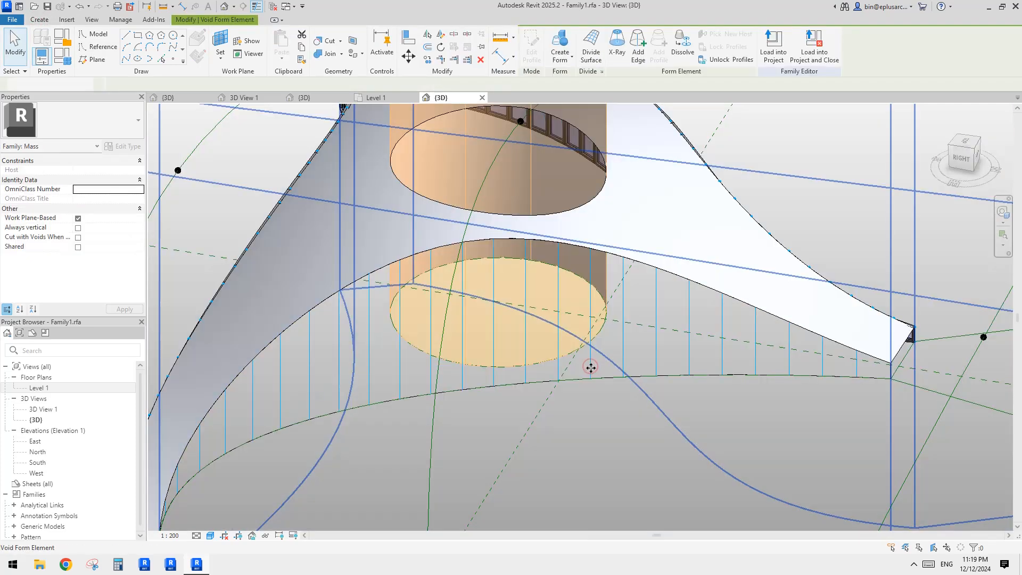
{"action": "left_click", "coordinate": [589, 368]}
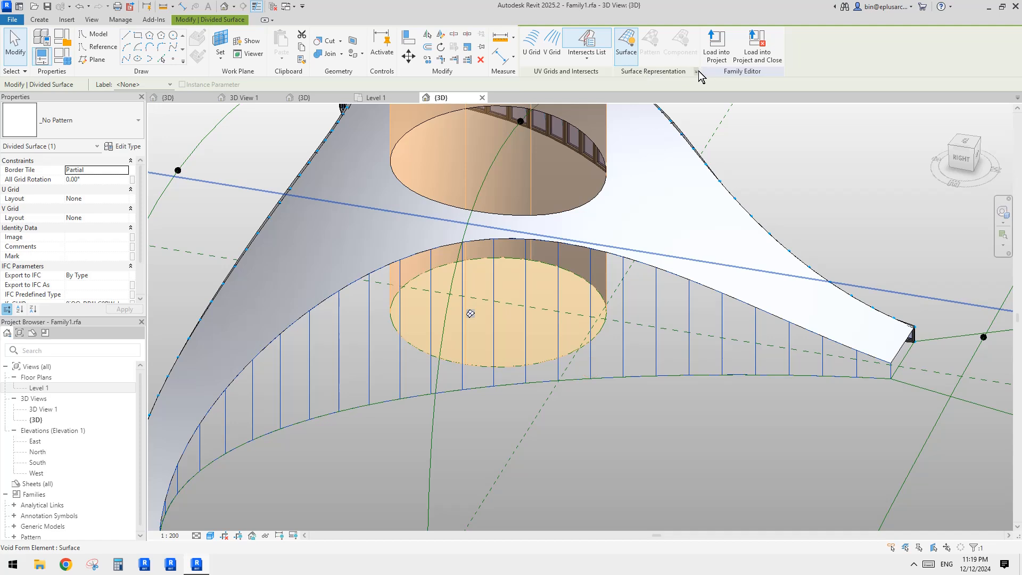
{"action": "left_click", "coordinate": [696, 71]}
{"action": "left_click", "coordinate": [533, 336]}
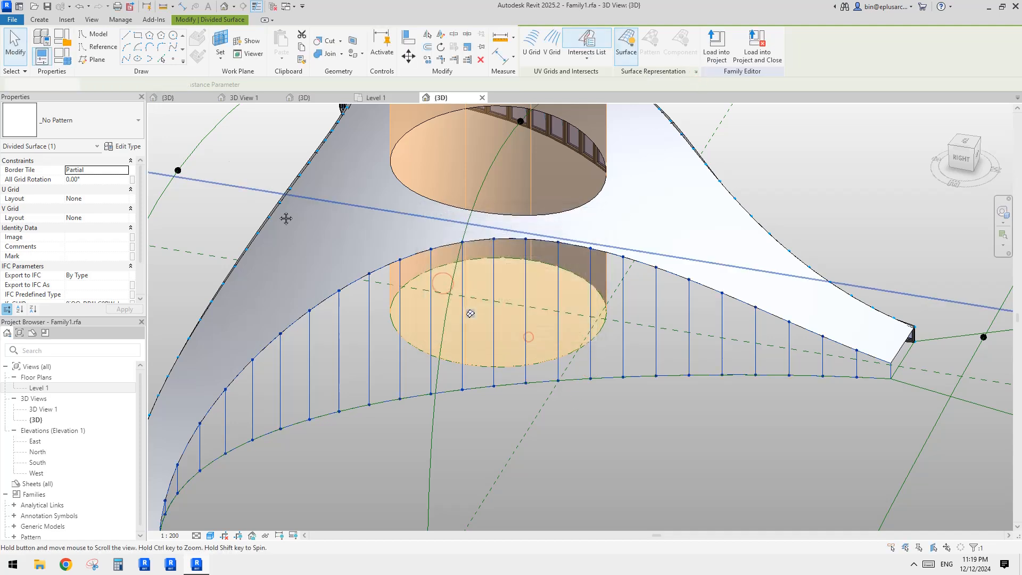
{"action": "key", "text": "c"}
{"action": "key", "text": "m"}
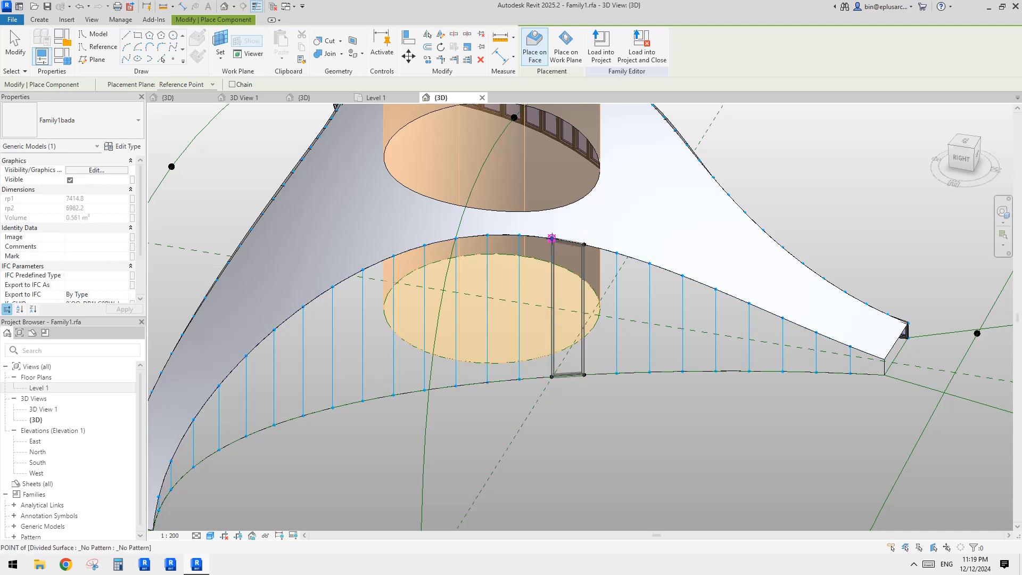
{"action": "key", "text": "Escape"}
{"action": "left_click", "coordinate": [583, 264]}
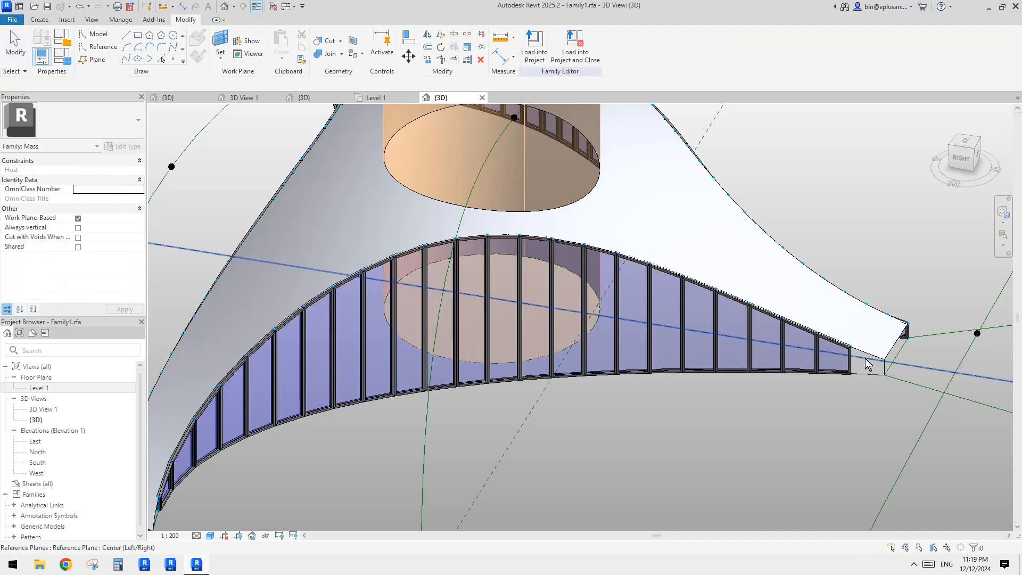
Step: Orbit and zoom toward the panels' end to inspect where they stop near the surface edge
{"action": "scroll", "coordinate": [839, 360], "scroll_direction": "down", "scroll_amount": 2}
{"action": "middle_click_drag", "start_coordinate": [839, 360], "coordinate": [724, 319], "text": "shift"}
{"action": "mouse_move", "coordinate": [632, 227]}
{"action": "middle_mouse_down", "text": "shift"}
{"action": "mouse_move", "coordinate": [573, 290]}
{"action": "mouse_move", "coordinate": [632, 237]}
{"action": "middle_mouse_up", "text": "shift"}
{"action": "scroll", "coordinate": [905, 338], "scroll_direction": "up", "scroll_amount": 3}
{"action": "middle_click_drag", "start_coordinate": [875, 322], "coordinate": [779, 338]}
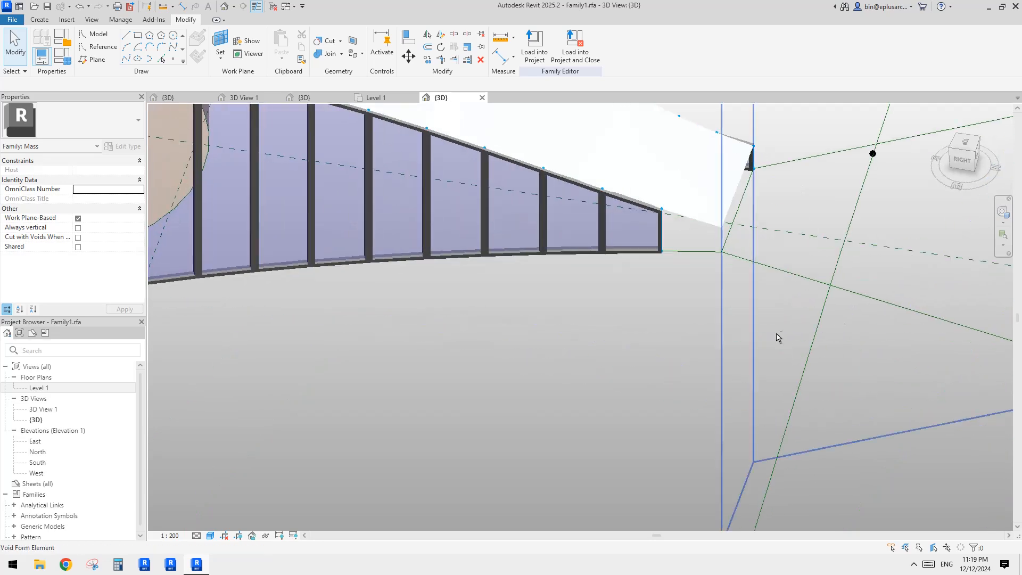
{"action": "scroll", "coordinate": [752, 302], "scroll_direction": "up", "scroll_amount": 1}
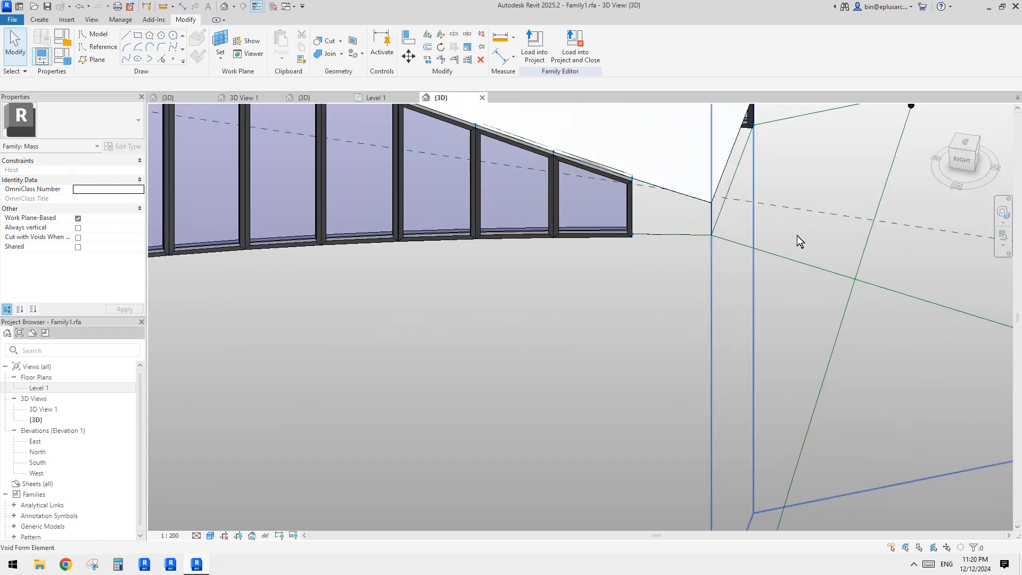
{"action": "middle_click_drag", "start_coordinate": [797, 235], "coordinate": [817, 247], "text": "shift"}
{"action": "scroll", "coordinate": [814, 223], "scroll_direction": "up", "scroll_amount": 6}
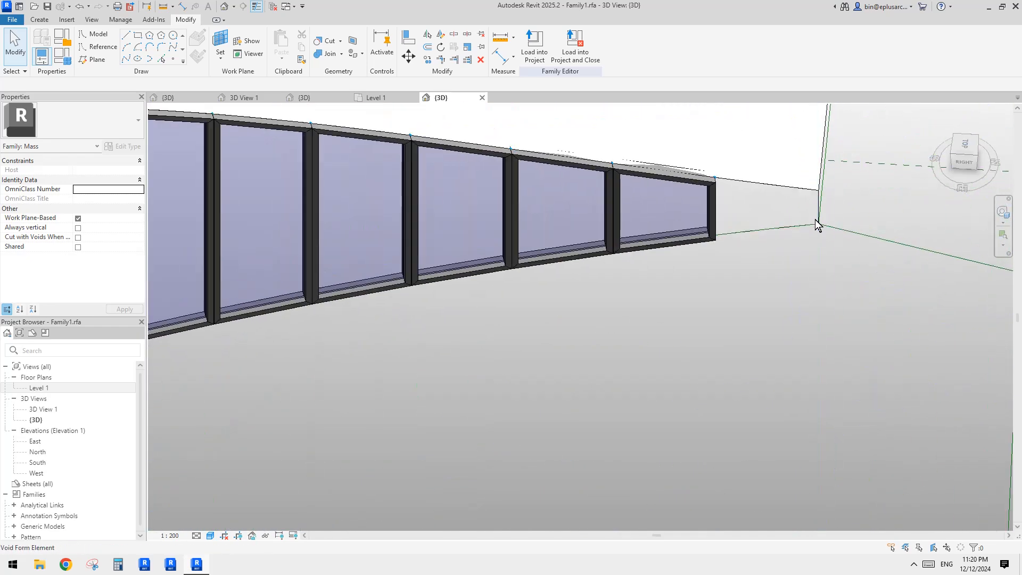
Step: In the Level 1 plan, copy reference plane 1 so the copy passes through the surface's end corner
{"action": "double_click", "coordinate": [56, 387]}
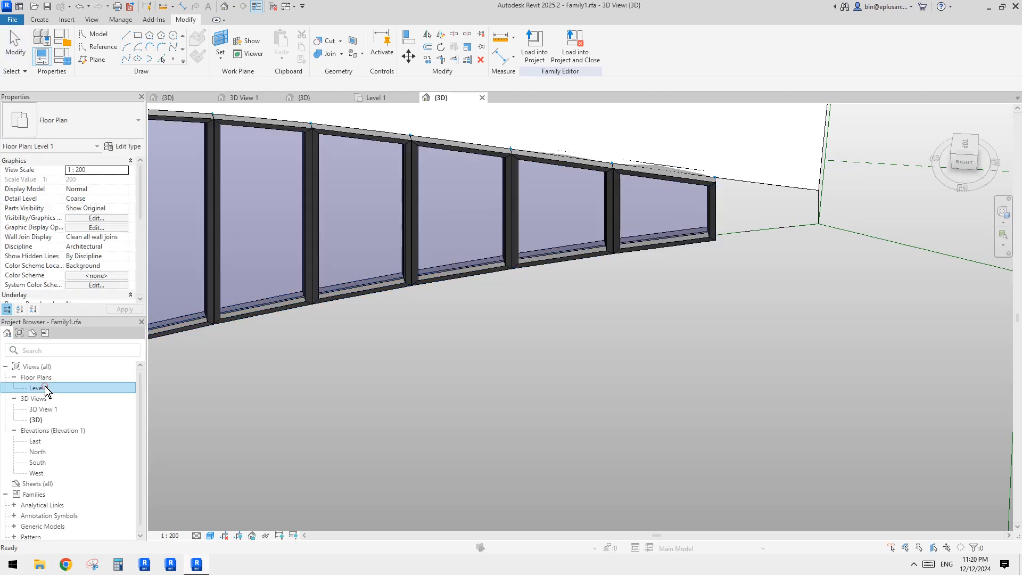
{"action": "scroll", "coordinate": [455, 175], "scroll_direction": "up", "scroll_amount": 5}
{"action": "scroll", "coordinate": [458, 165], "scroll_direction": "up", "scroll_amount": 2}
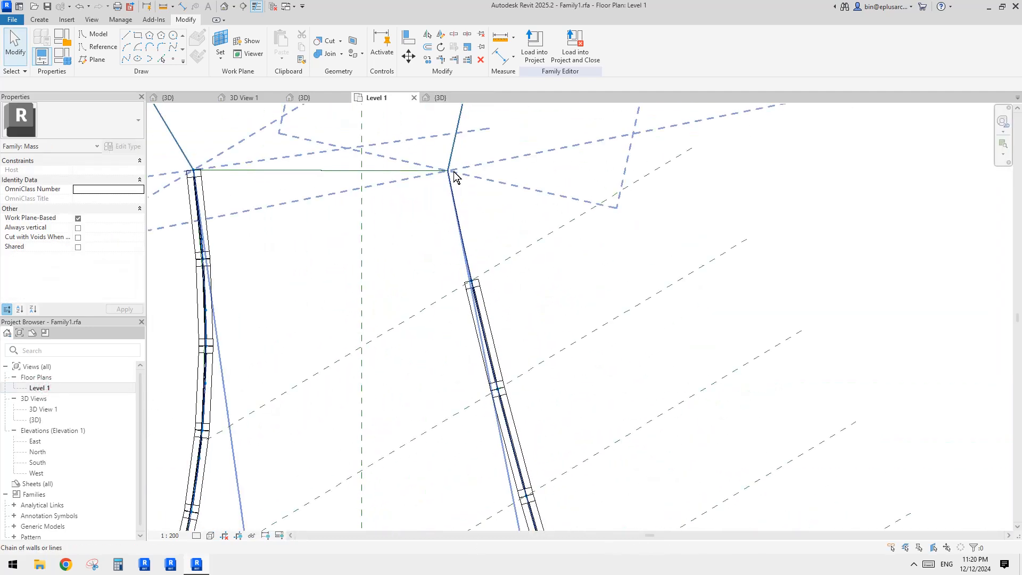
{"action": "left_click", "coordinate": [524, 248]}
{"action": "scroll", "coordinate": [486, 261], "scroll_direction": "up", "scroll_amount": 3}
{"action": "key", "text": "c"}
{"action": "key", "text": "o"}
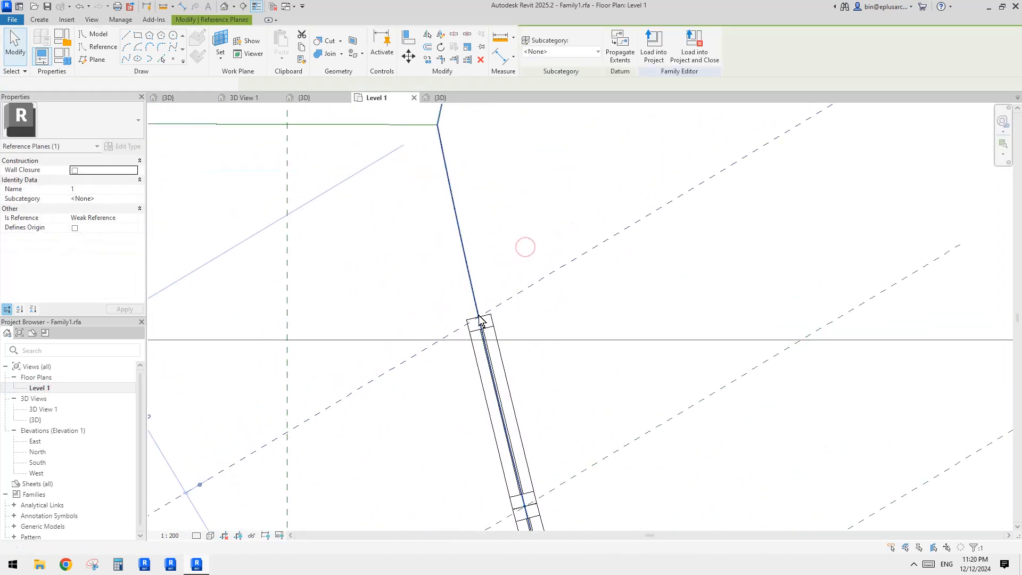
{"action": "left_click", "coordinate": [478, 319]}
{"action": "scroll", "coordinate": [439, 127], "scroll_direction": "up", "scroll_amount": 3}
{"action": "scroll", "coordinate": [436, 126], "scroll_direction": "up", "scroll_amount": 4}
{"action": "middle_click_drag", "start_coordinate": [436, 118], "coordinate": [454, 159]}
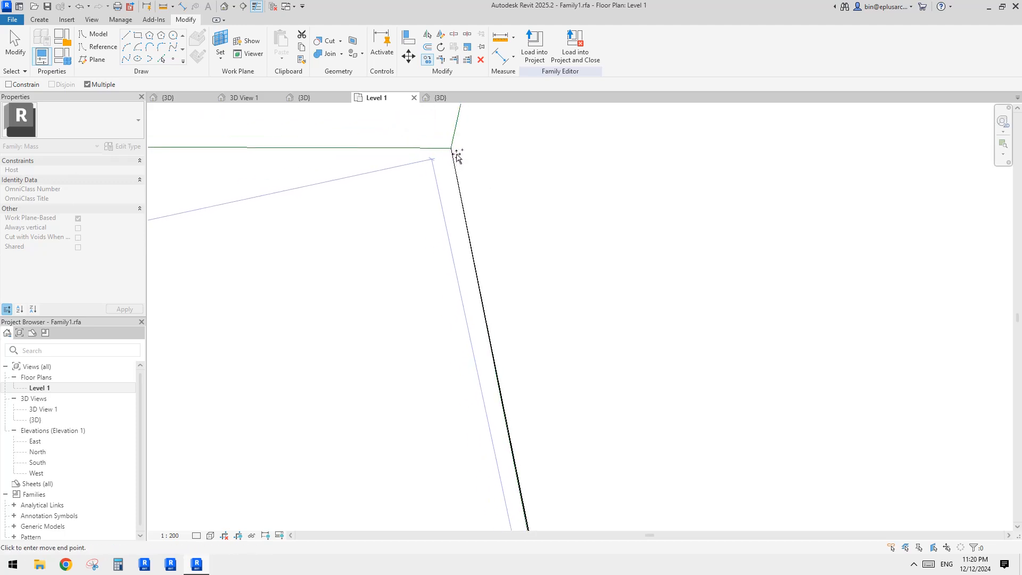
{"action": "left_click", "coordinate": [455, 151]}
{"action": "scroll", "coordinate": [519, 242], "scroll_direction": "down", "scroll_amount": 5}
{"action": "key", "text": "Escape"}
{"action": "key", "text": "Escape"}
{"action": "scroll", "coordinate": [503, 247], "scroll_direction": "down", "scroll_amount": 2}
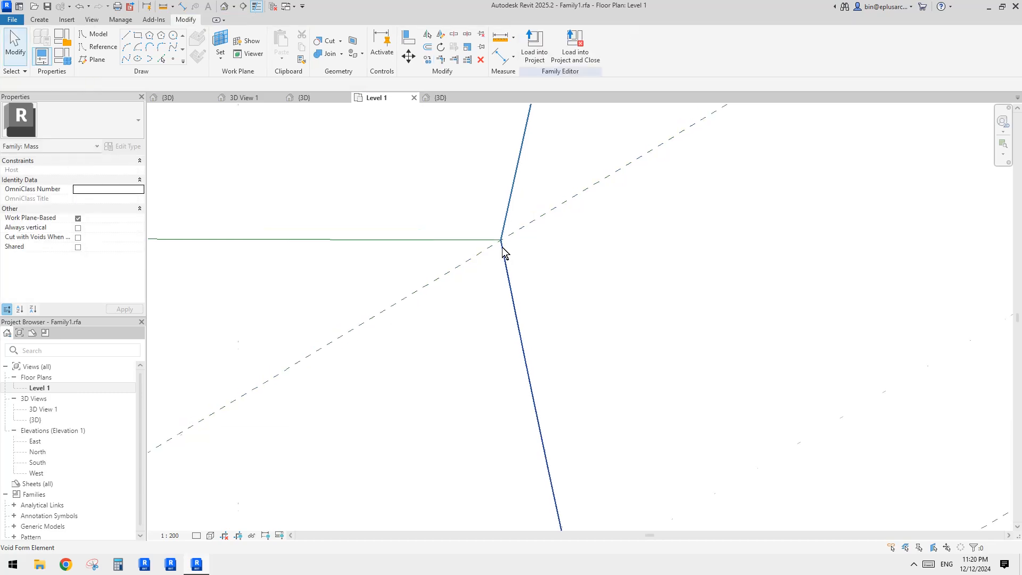
Step: In the 3D view, include reference plane 26 in the divided surface's Intersects List
{"action": "left_click", "coordinate": [224, 7]}
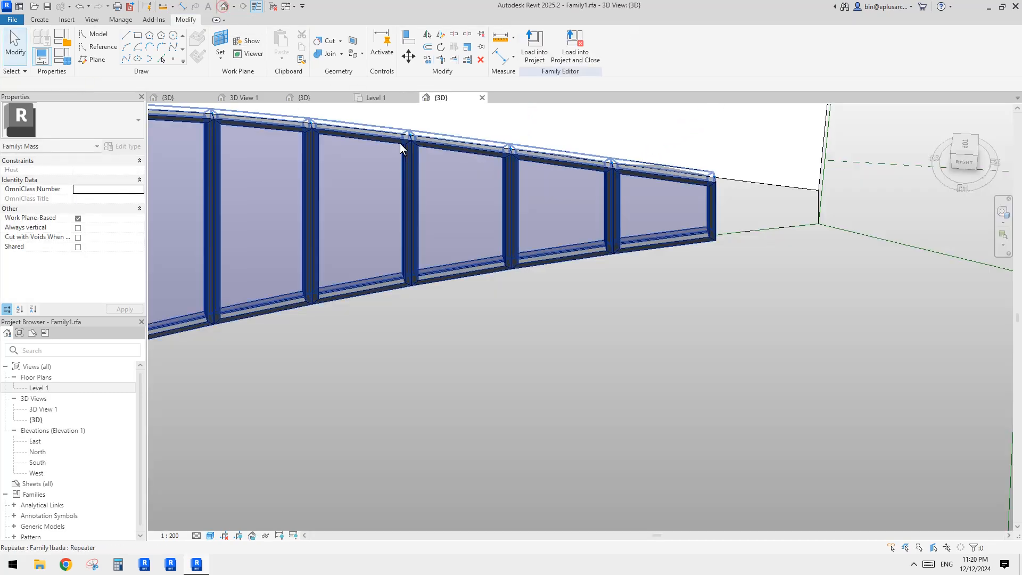
{"action": "scroll", "coordinate": [490, 195], "scroll_direction": "down", "scroll_amount": 5}
{"action": "middle_click_drag", "start_coordinate": [503, 203], "coordinate": [627, 214]}
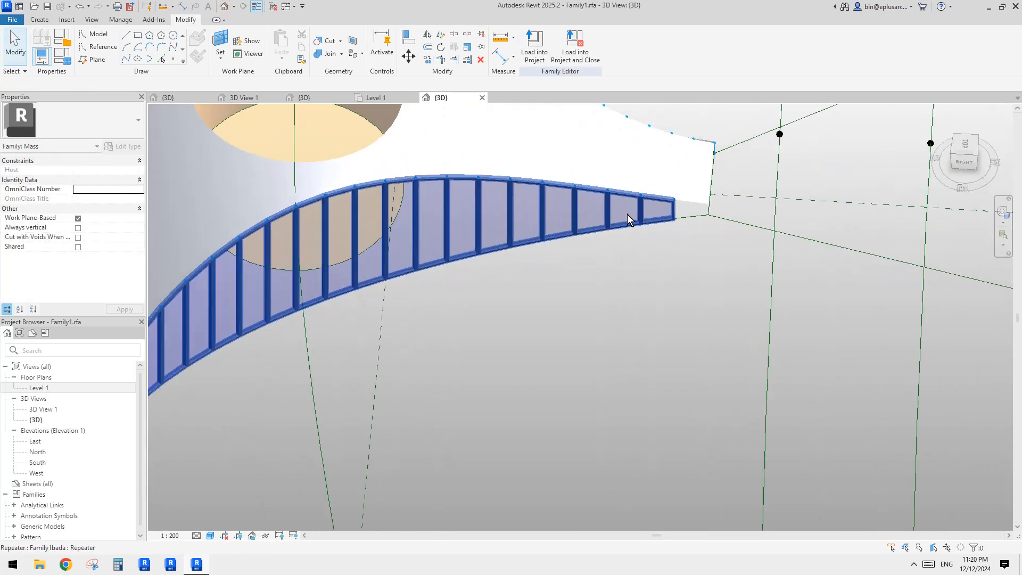
{"action": "left_click", "coordinate": [686, 209]}
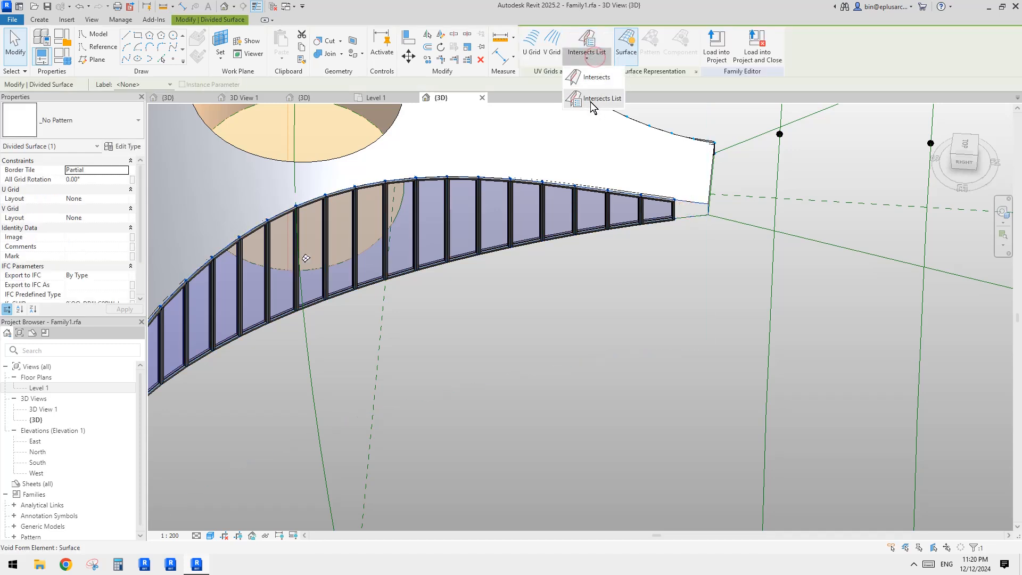
{"action": "left_click", "coordinate": [591, 99]}
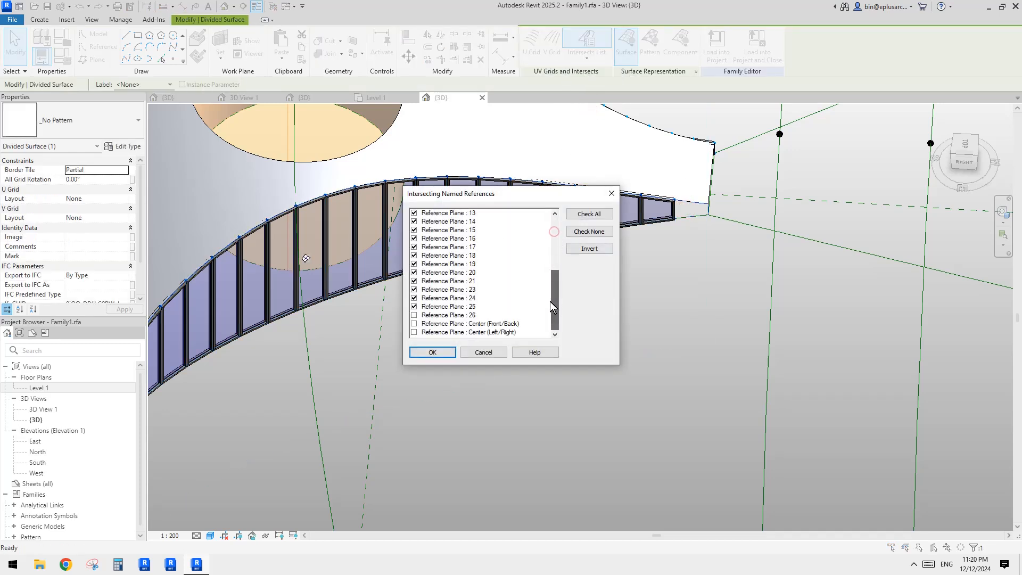
{"action": "left_click", "coordinate": [441, 352]}
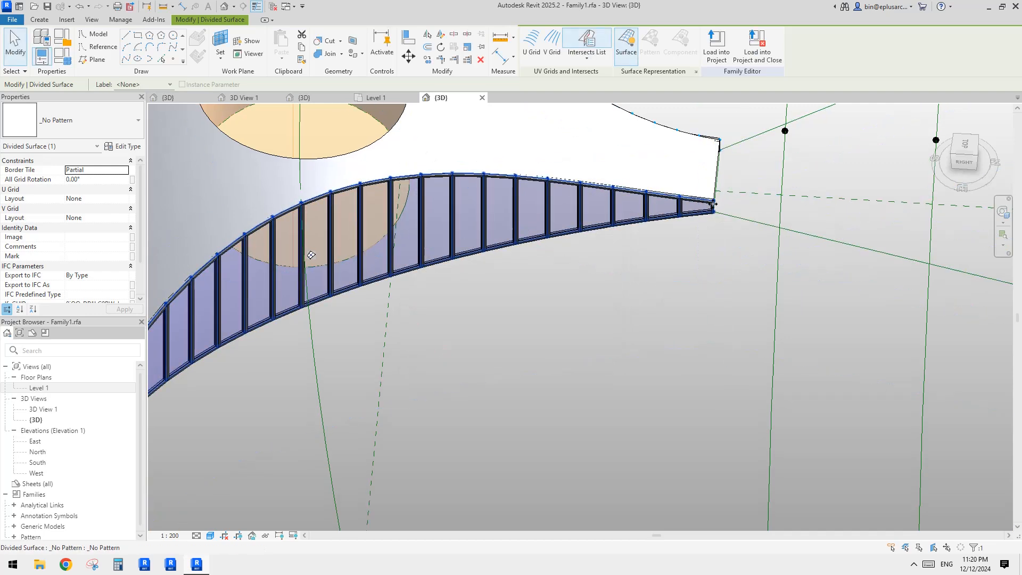
Step: Delete the repeated panels from the divided surface
{"action": "middle_click_drag", "start_coordinate": [687, 205], "coordinate": [497, 249], "text": "shift"}
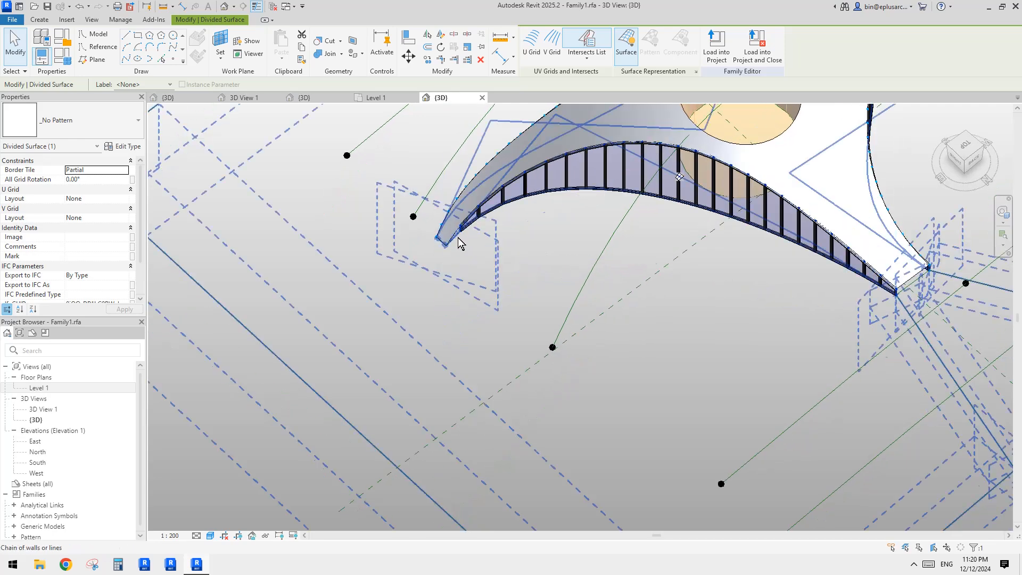
{"action": "scroll", "coordinate": [451, 246], "scroll_direction": "up", "scroll_amount": 1}
{"action": "scroll", "coordinate": [450, 248], "scroll_direction": "up", "scroll_amount": 2}
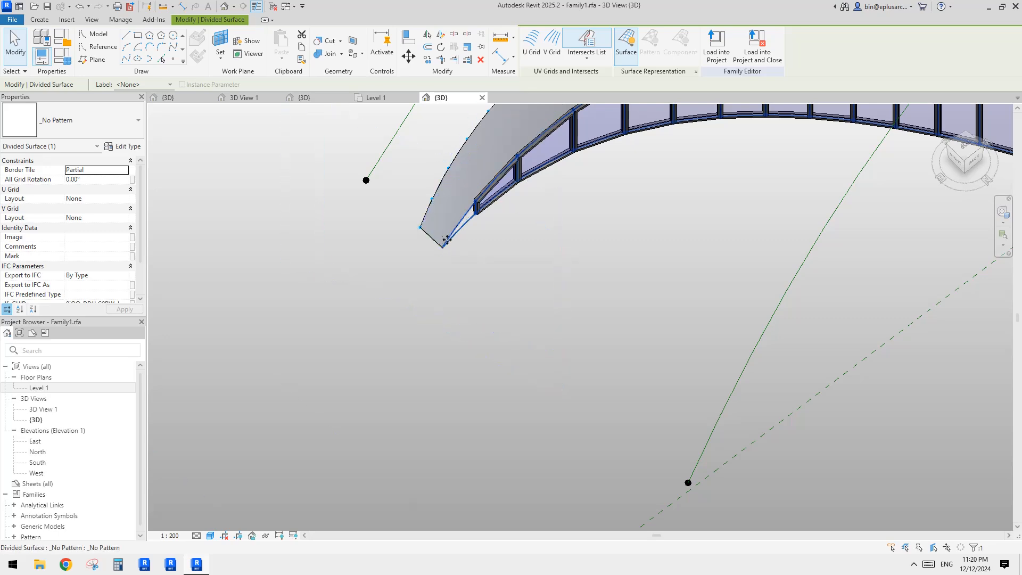
{"action": "scroll", "coordinate": [608, 237], "scroll_direction": "down", "scroll_amount": 3}
{"action": "mouse_move", "coordinate": [608, 237]}
{"action": "middle_mouse_down", "text": "shift"}
{"action": "mouse_move", "coordinate": [605, 262]}
{"action": "mouse_move", "coordinate": [633, 245]}
{"action": "mouse_move", "coordinate": [631, 232]}
{"action": "mouse_move", "coordinate": [617, 251]}
{"action": "mouse_move", "coordinate": [621, 222]}
{"action": "mouse_move", "coordinate": [657, 251]}
{"action": "mouse_move", "coordinate": [652, 220]}
{"action": "mouse_move", "coordinate": [630, 234]}
{"action": "mouse_move", "coordinate": [632, 250]}
{"action": "mouse_move", "coordinate": [685, 267]}
{"action": "middle_mouse_up", "text": "shift"}
{"action": "scroll", "coordinate": [637, 237], "scroll_direction": "up", "scroll_amount": 3}
{"action": "left_click", "coordinate": [657, 251]}
{"action": "key", "text": "Delete"}
{"action": "left_click", "coordinate": [670, 292]}
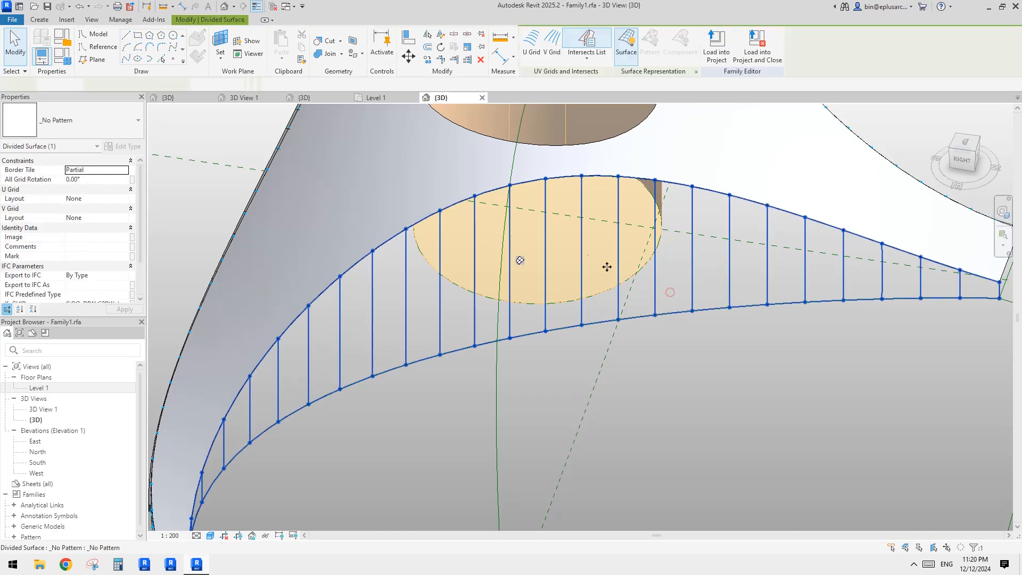
{"action": "key", "text": "Escape"}
Step: Create a new family from the Metric Generic Model Pattern Based template
{"action": "key", "text": "alt+f"}
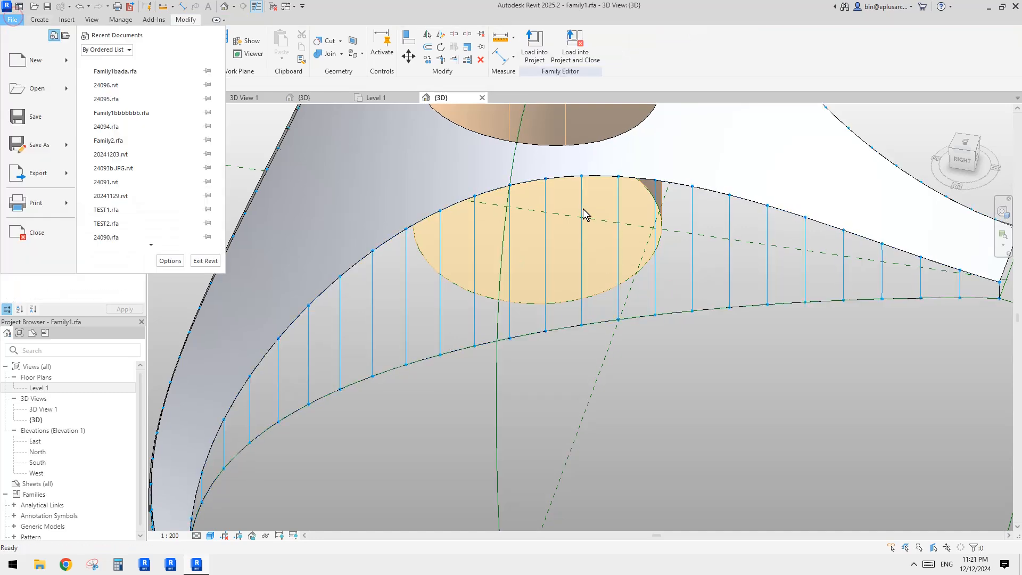
{"action": "middle_click_drag", "start_coordinate": [660, 307], "coordinate": [707, 305], "text": "shift"}
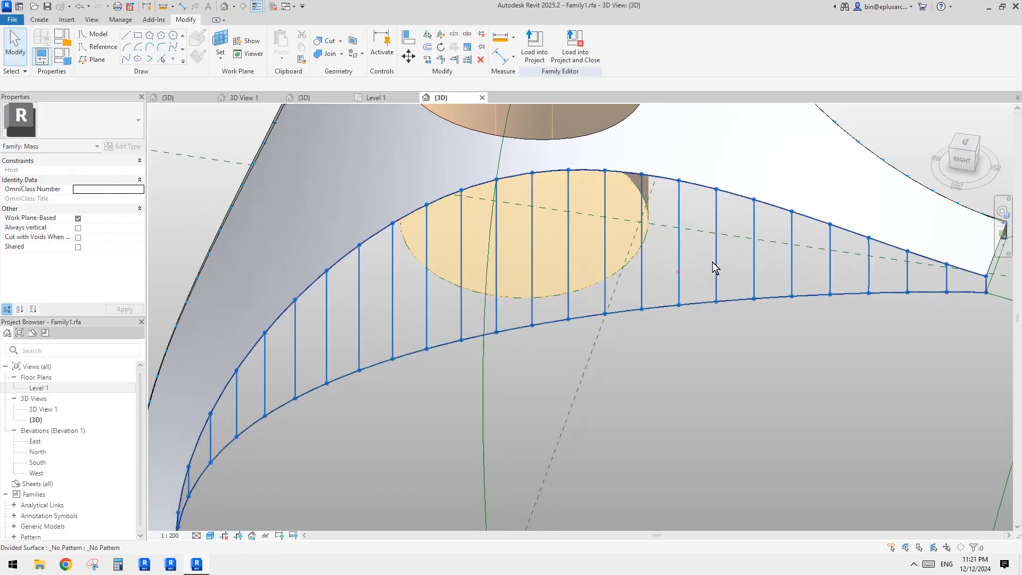
{"action": "middle_click_drag", "start_coordinate": [713, 261], "coordinate": [678, 224], "text": "shift"}
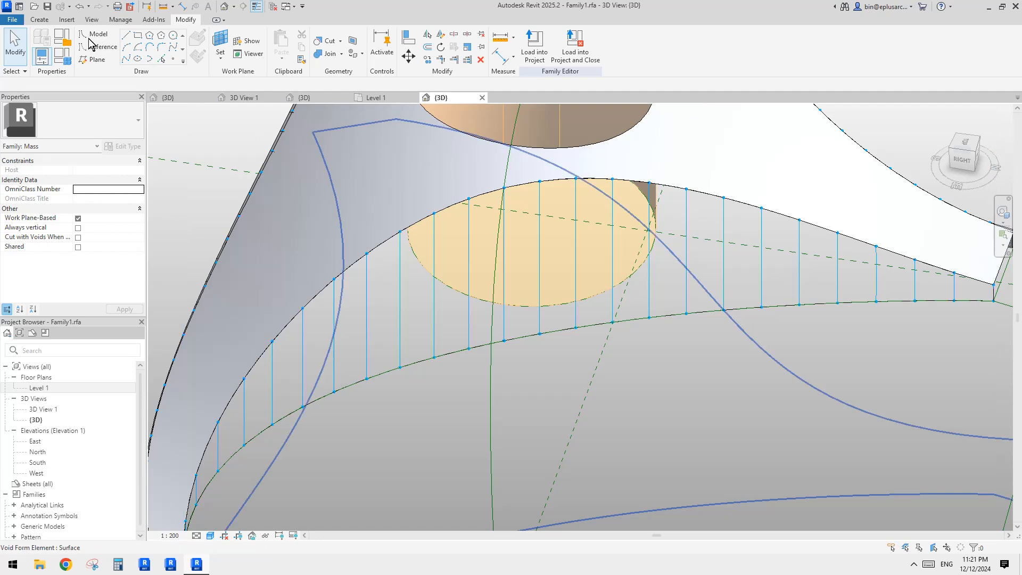
{"action": "left_click", "coordinate": [12, 19]}
{"action": "mouse_move", "coordinate": [69, 64]}
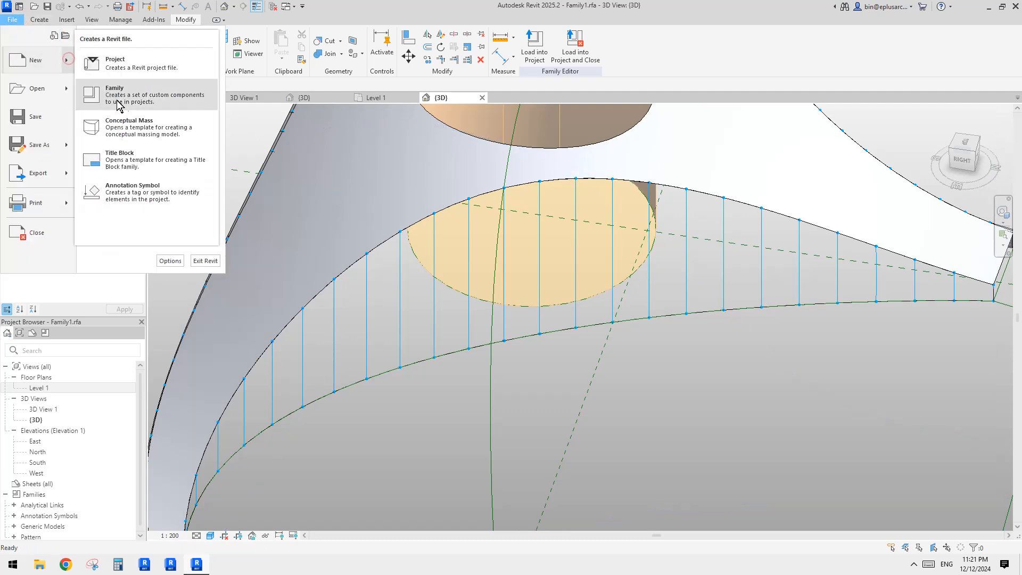
{"action": "left_click", "coordinate": [134, 104]}
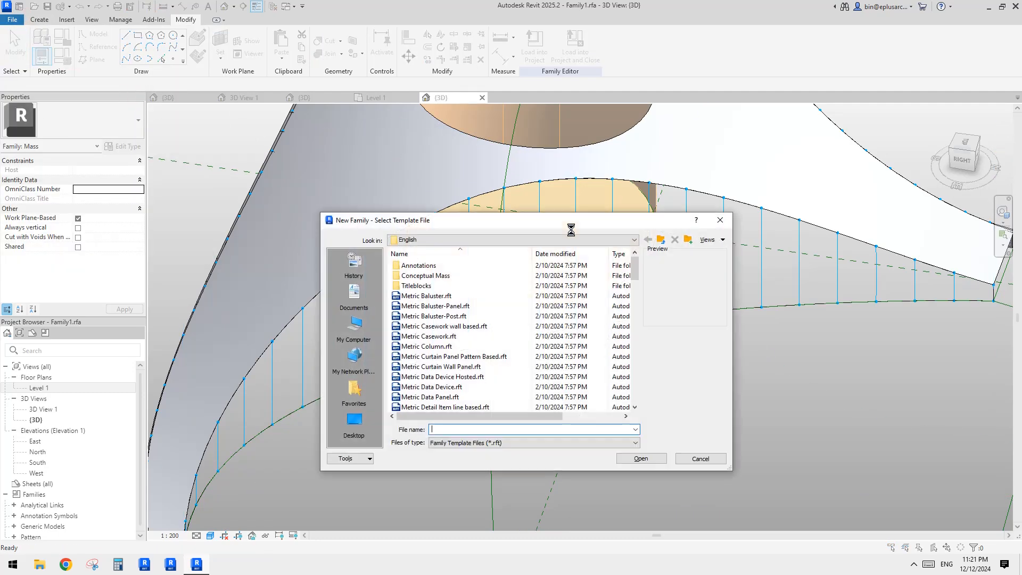
{"action": "left_click", "coordinate": [635, 319]}
{"action": "left_click", "coordinate": [635, 322]}
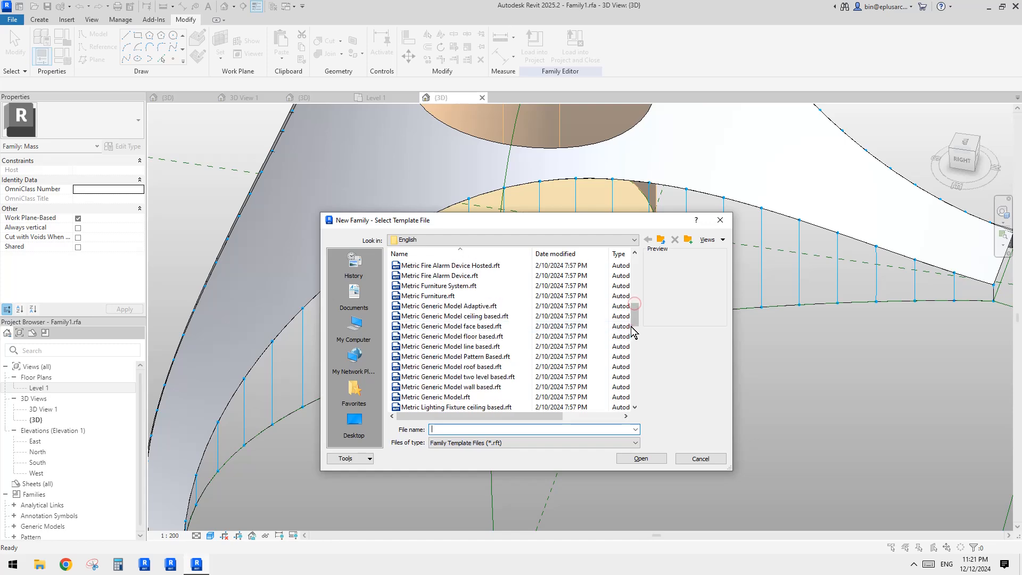
{"action": "left_click", "coordinate": [632, 327]}
{"action": "double_click", "coordinate": [474, 357]}
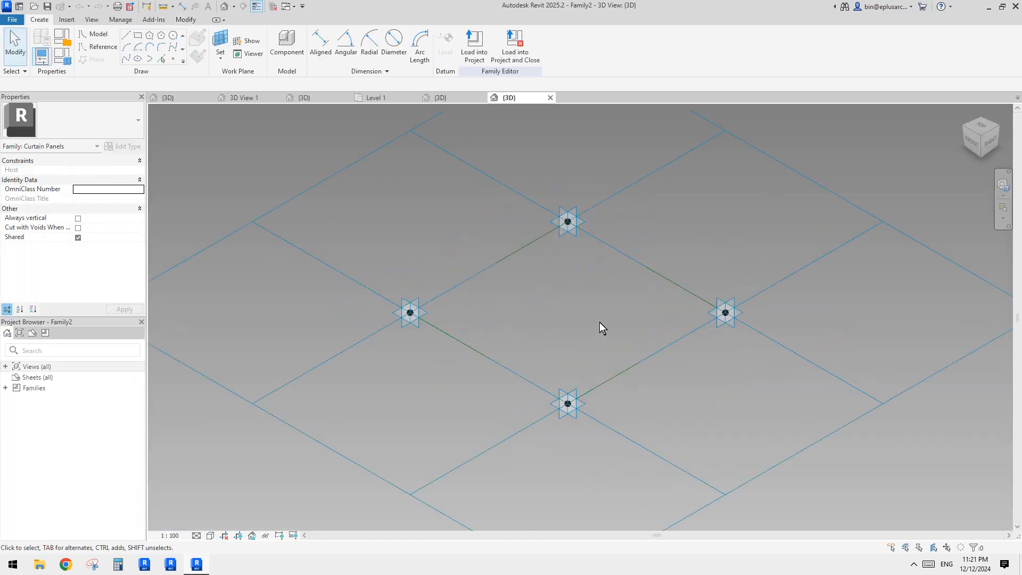
{"action": "middle_click_drag", "start_coordinate": [600, 322], "coordinate": [596, 325]}
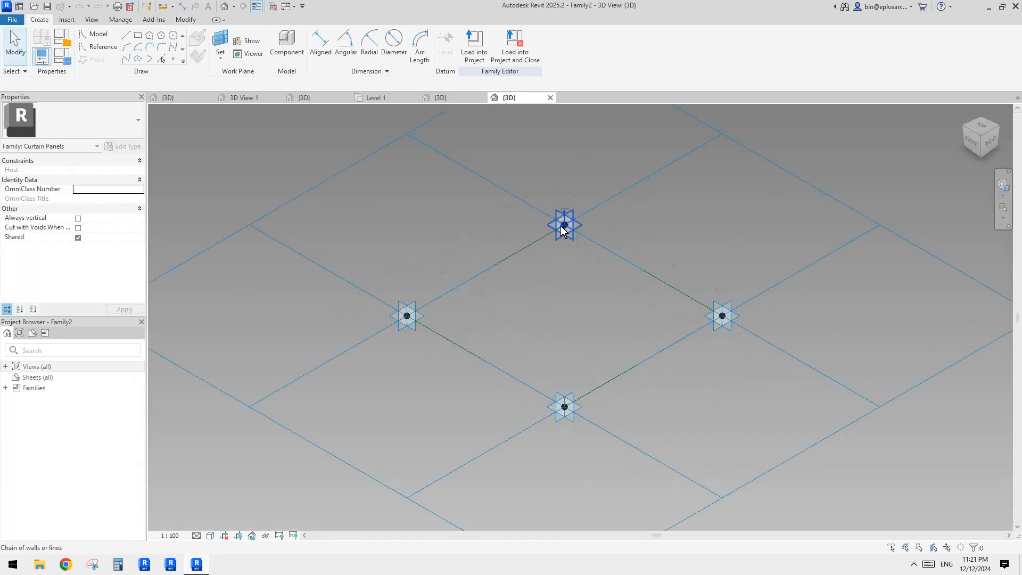
Step: Draw a rectangle of reference lines, about 140 by 200, on the work plane of the point on the panel edge
{"action": "left_click", "coordinate": [171, 54]}
{"action": "left_click", "coordinate": [195, 39]}
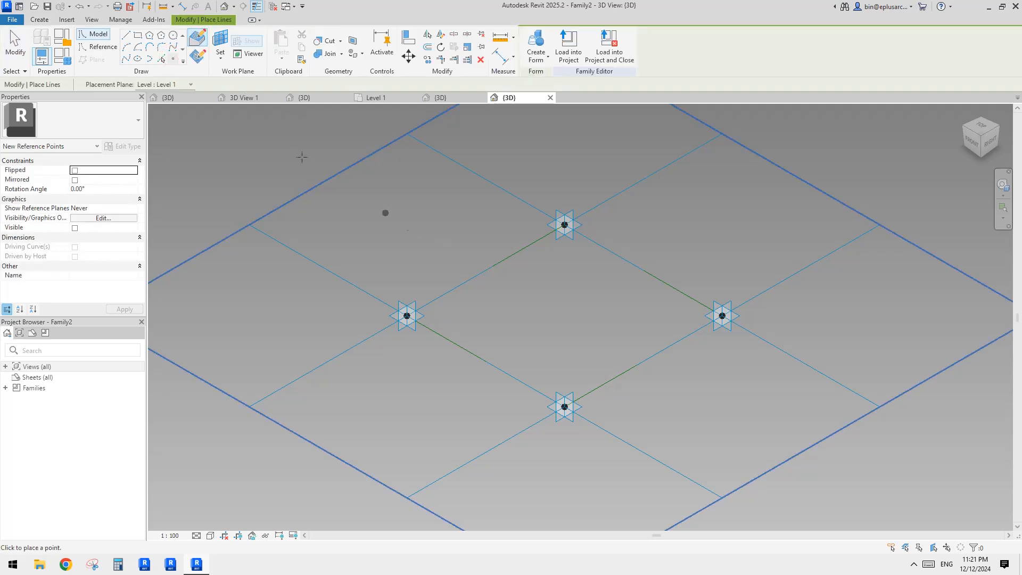
{"action": "left_click", "coordinate": [109, 48]}
{"action": "left_click", "coordinate": [139, 35]}
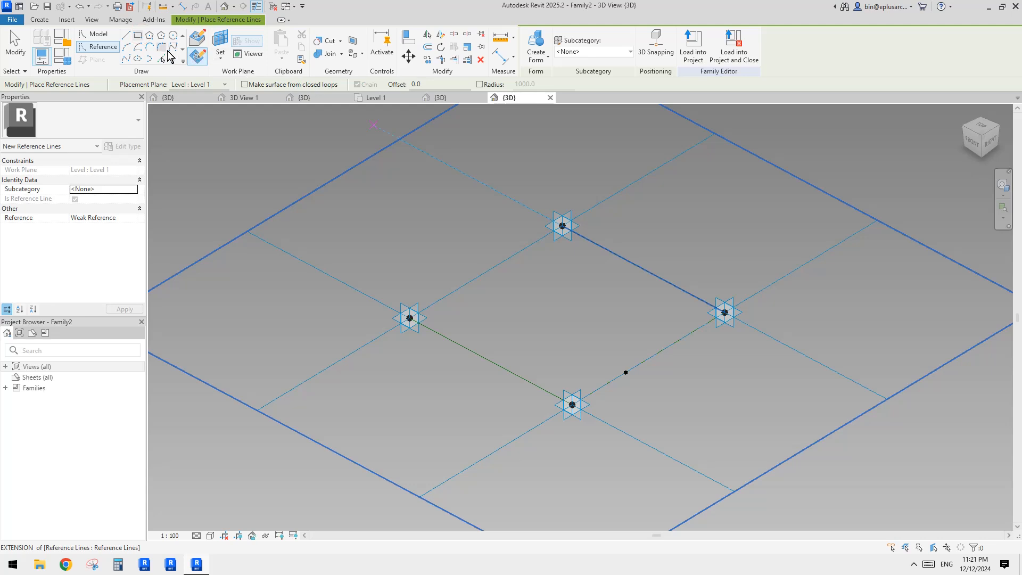
{"action": "key", "text": "Escape"}
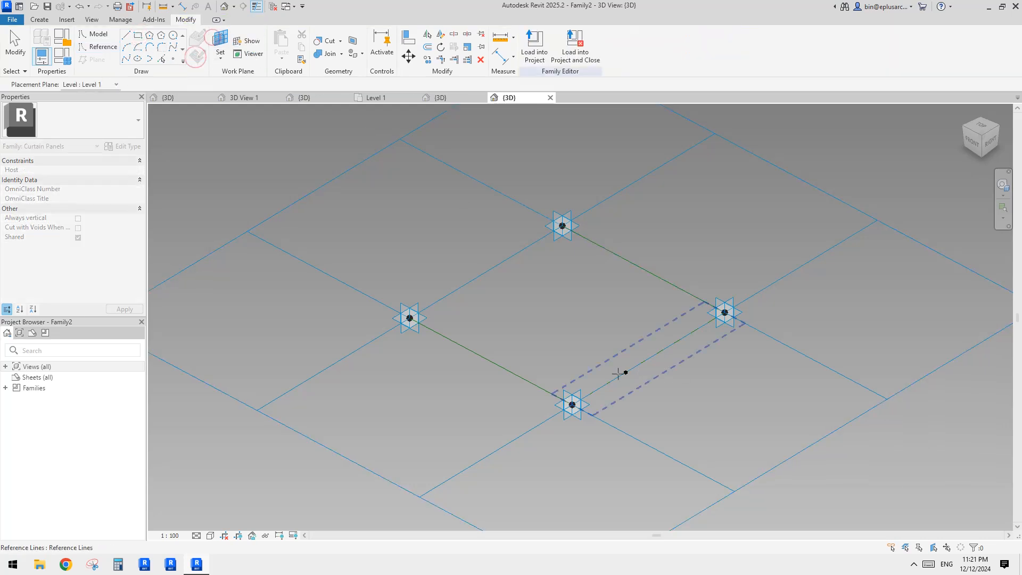
{"action": "key", "text": "Return"}
{"action": "scroll", "coordinate": [625, 372], "scroll_direction": "up", "scroll_amount": 4}
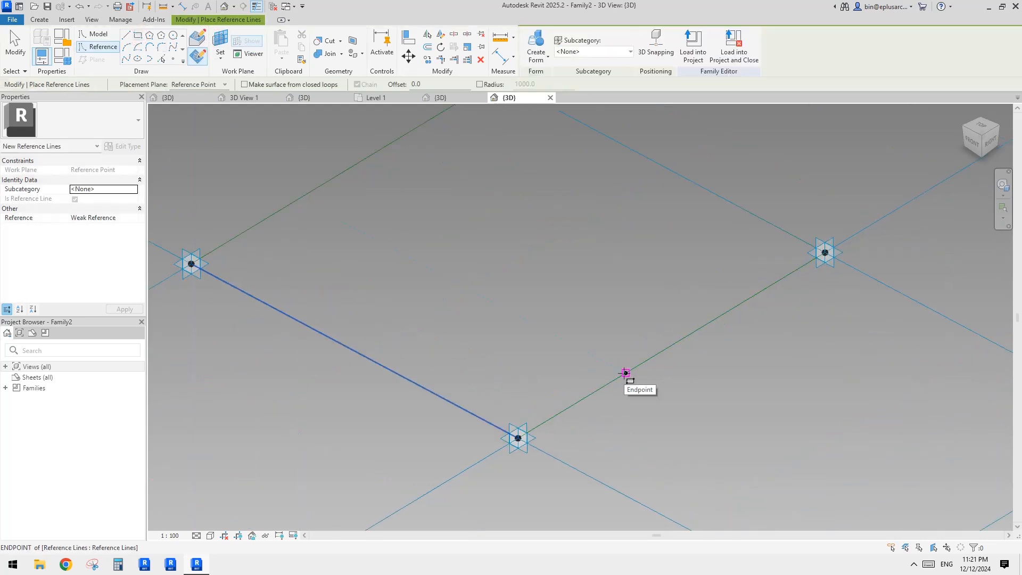
{"action": "left_click", "coordinate": [626, 373]}
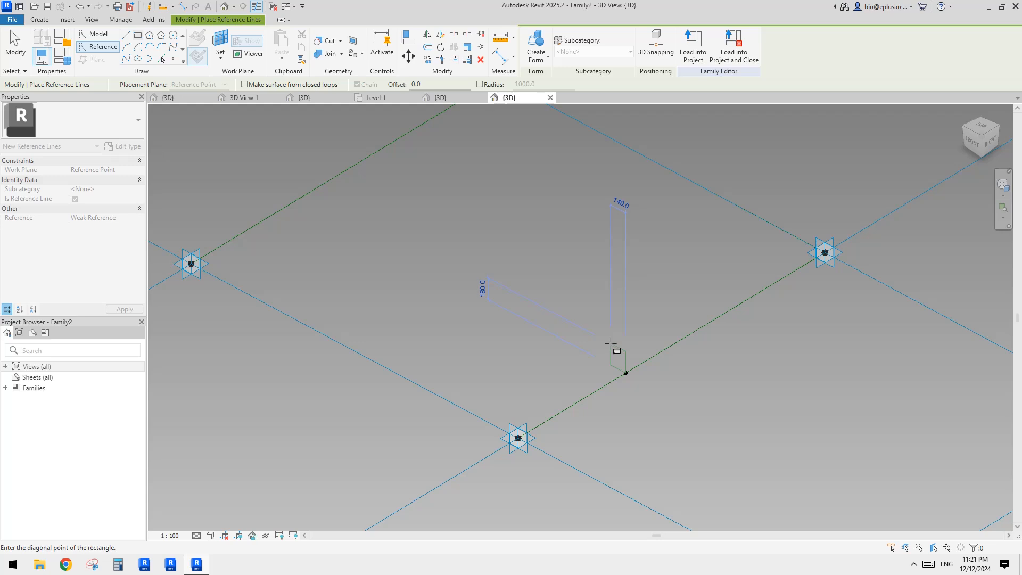
{"action": "scroll", "coordinate": [627, 371], "scroll_direction": "up", "scroll_amount": 4}
{"action": "key", "text": "Escape"}
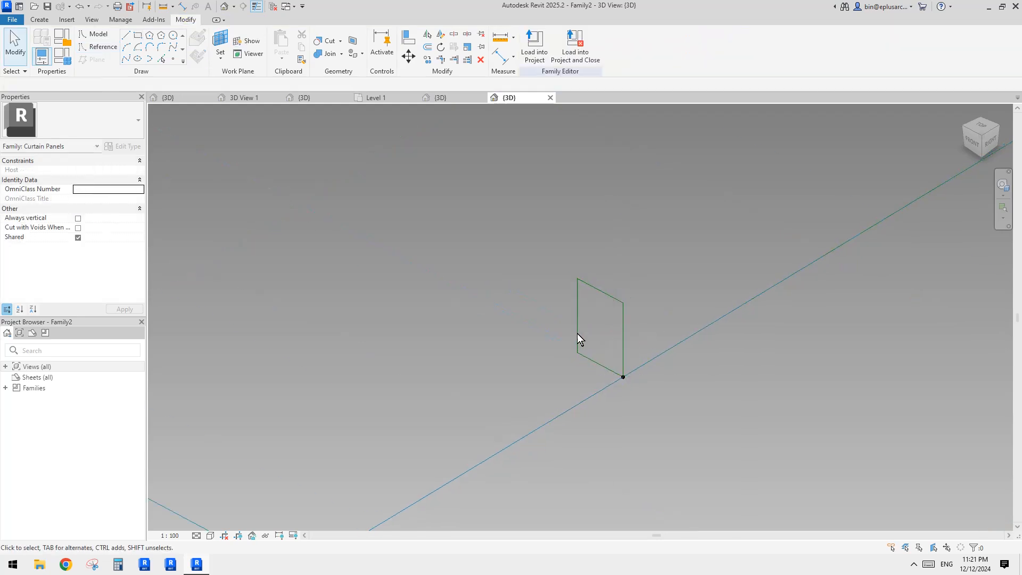
Step: Set the reference-line rectangle's width to 100
{"action": "left_click", "coordinate": [574, 320]}
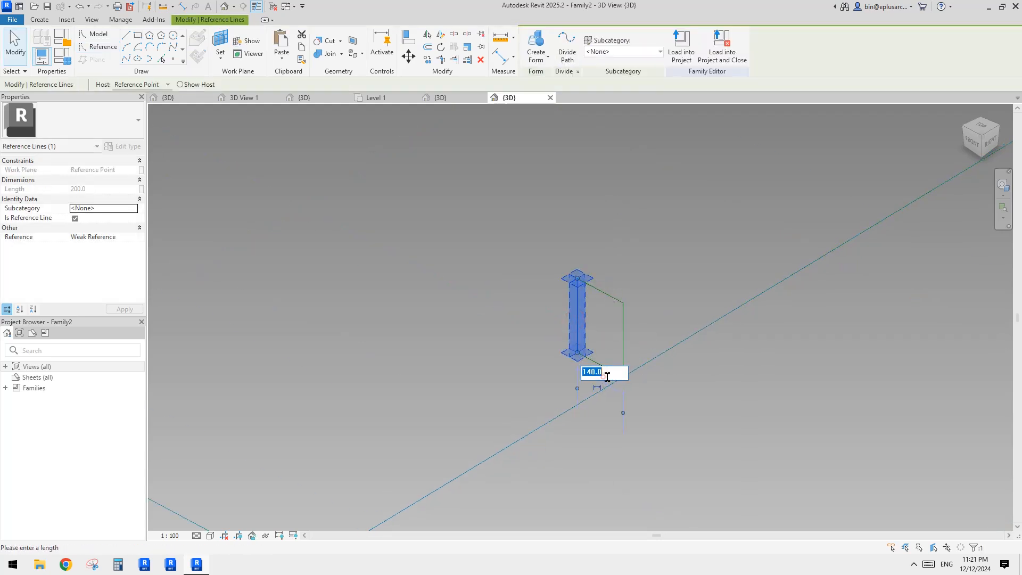
{"action": "left_click", "coordinate": [613, 376]}
{"action": "type", "text": "100"}
{"action": "key", "text": "Return"}
Step: Move the rectangle profile so its edge midpoint sits on the hosting point
{"action": "left_click_drag", "start_coordinate": [548, 271], "coordinate": [650, 332]}
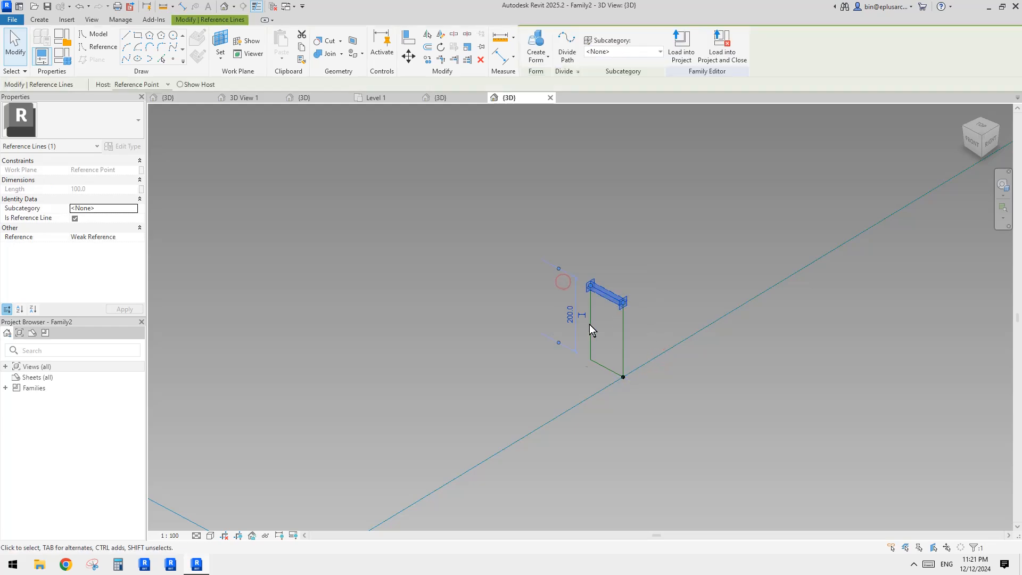
{"action": "key", "text": "Escape"}
{"action": "key", "text": "Tab"}
{"action": "left_click", "coordinate": [624, 339]}
{"action": "key", "text": "m"}
{"action": "key", "text": "v"}
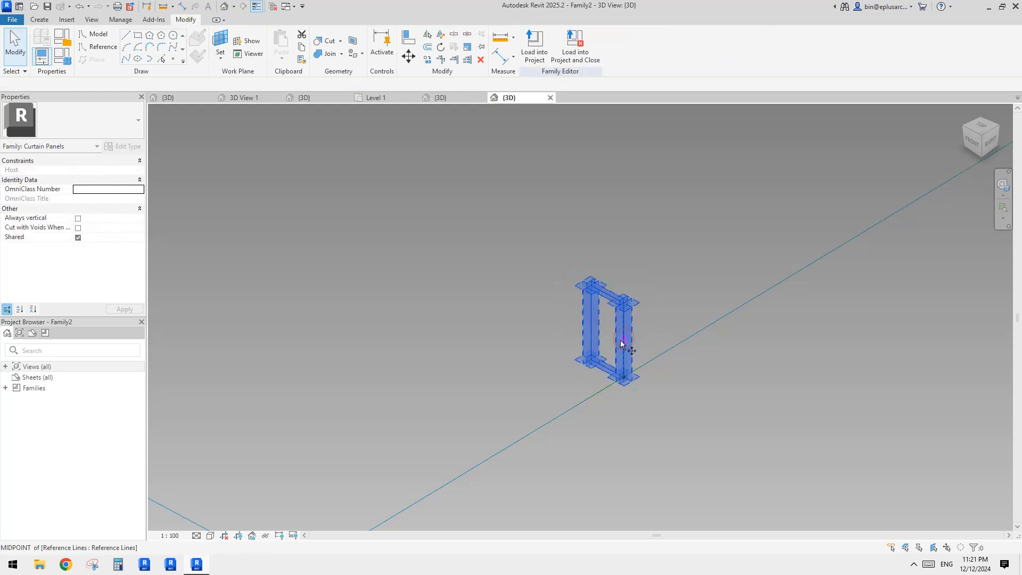
{"action": "left_click", "coordinate": [622, 341]}
{"action": "left_click", "coordinate": [624, 378]}
Step: Create a frame form by sweeping the rectangle profile along the panel's reference-line loop
{"action": "scroll", "coordinate": [639, 358], "scroll_direction": "down", "scroll_amount": 4}
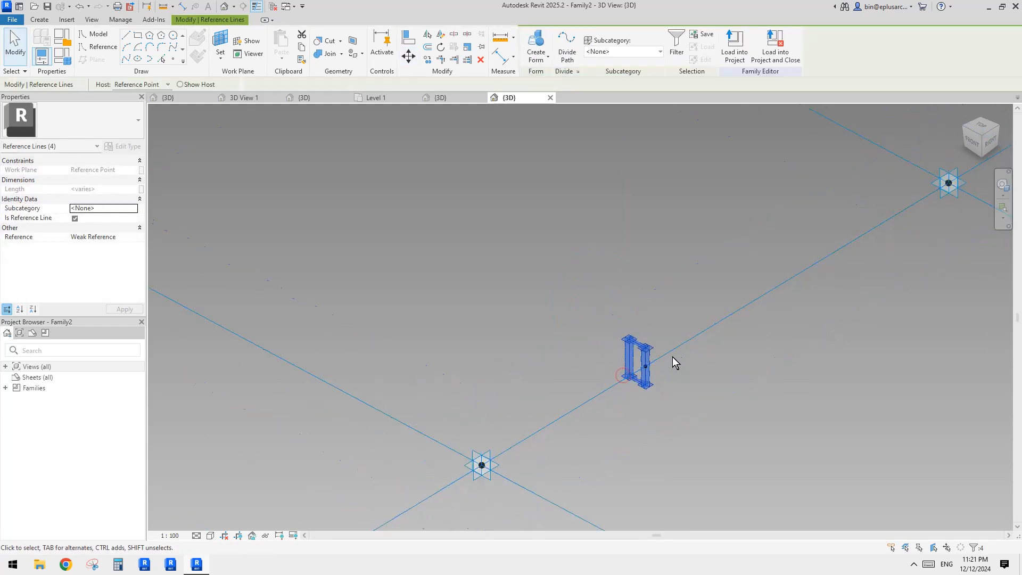
{"action": "left_click", "coordinate": [538, 57]}
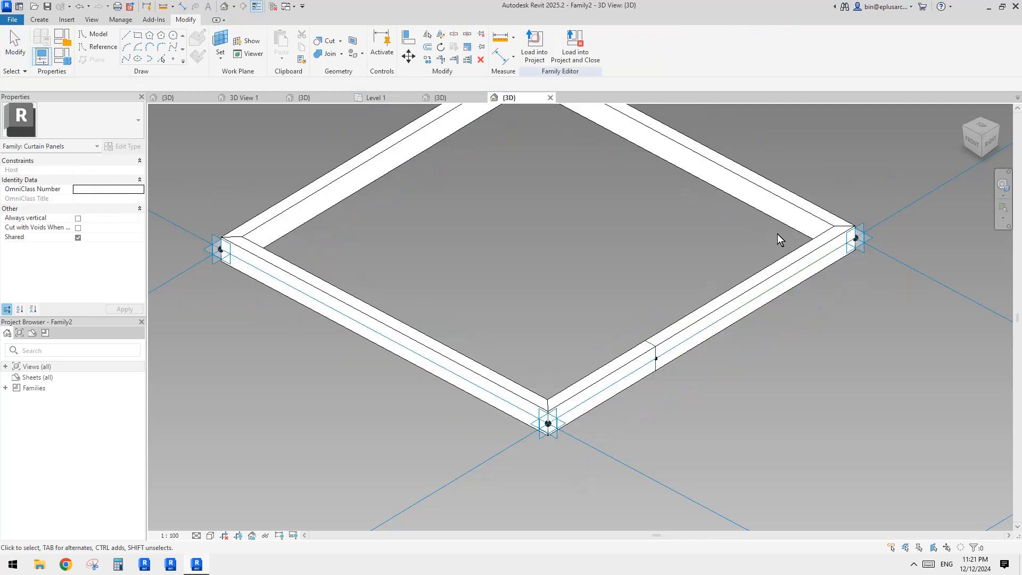
{"action": "scroll", "coordinate": [777, 234], "scroll_direction": "down", "scroll_amount": 2}
{"action": "key", "text": "Escape"}
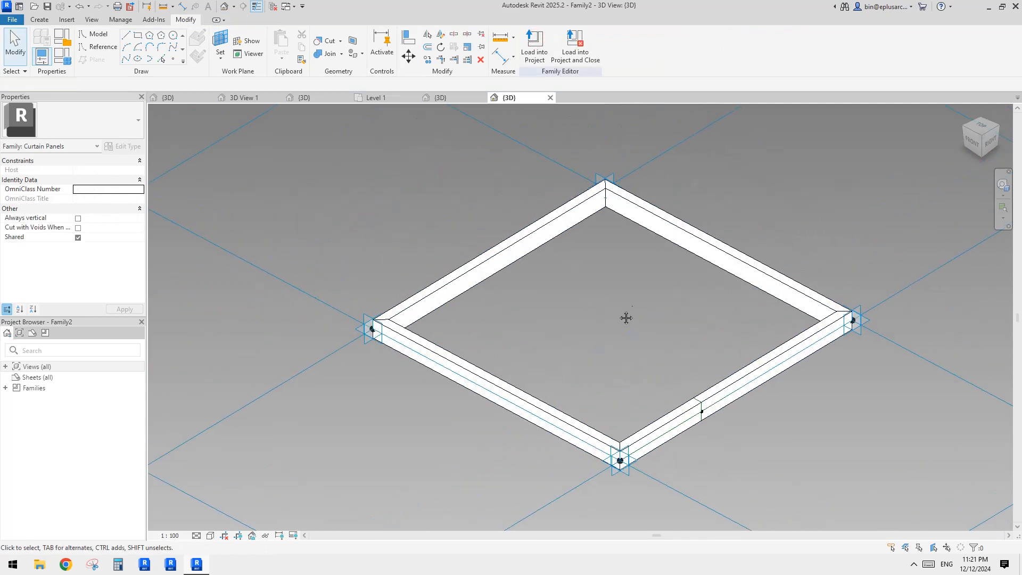
Step: Load the panel family into Family1.rfa
{"action": "middle_click_drag", "start_coordinate": [625, 317], "coordinate": [605, 325], "text": "shift"}
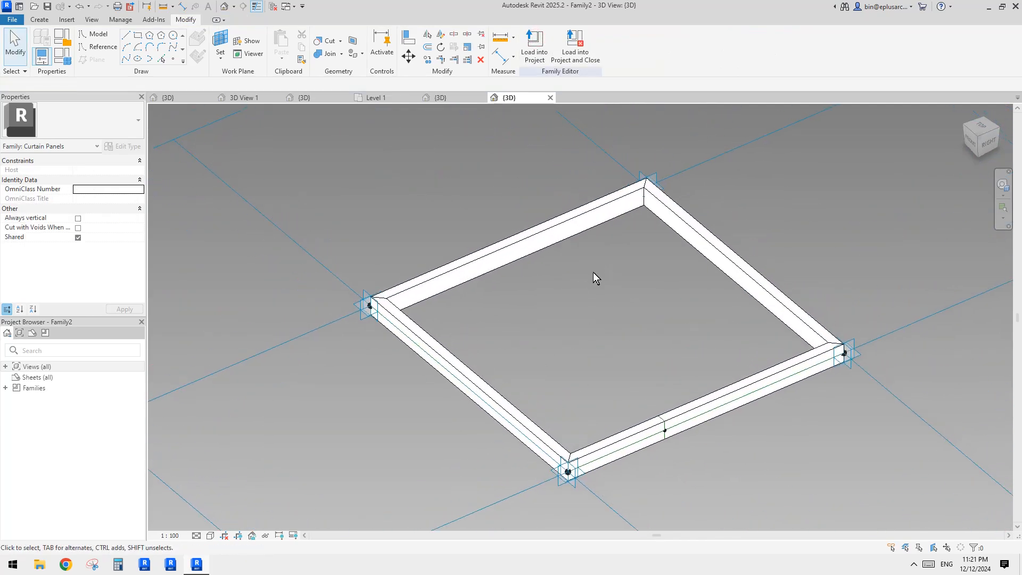
{"action": "middle_click_drag", "start_coordinate": [593, 272], "coordinate": [581, 153], "text": "shift"}
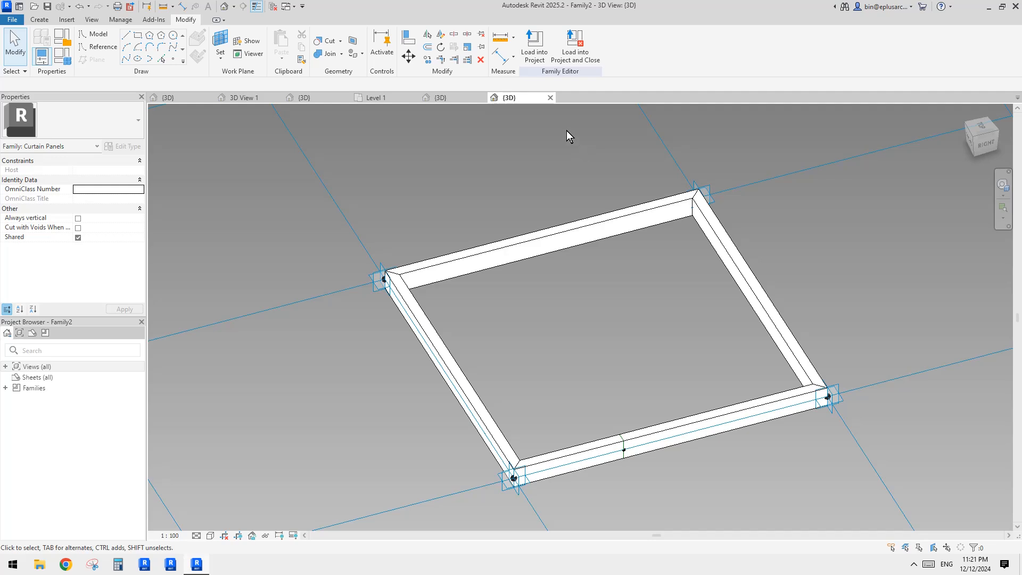
{"action": "middle_click_drag", "start_coordinate": [707, 272], "coordinate": [720, 250]}
{"action": "scroll", "coordinate": [698, 260], "scroll_direction": "down", "scroll_amount": 2}
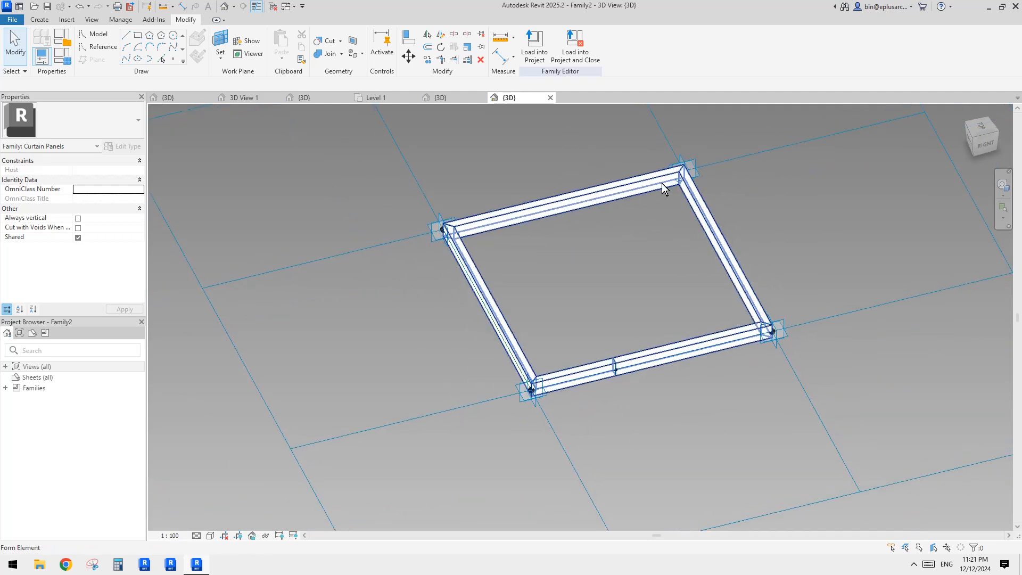
{"action": "middle_click_drag", "start_coordinate": [662, 183], "coordinate": [705, 210]}
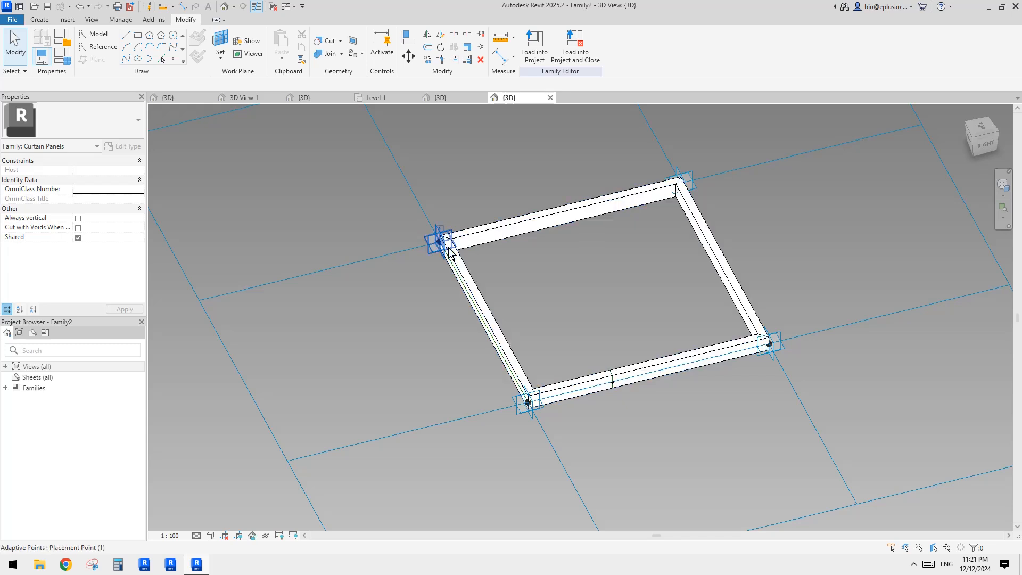
{"action": "middle_click_drag", "start_coordinate": [467, 190], "coordinate": [483, 203]}
{"action": "left_click", "coordinate": [532, 53]}
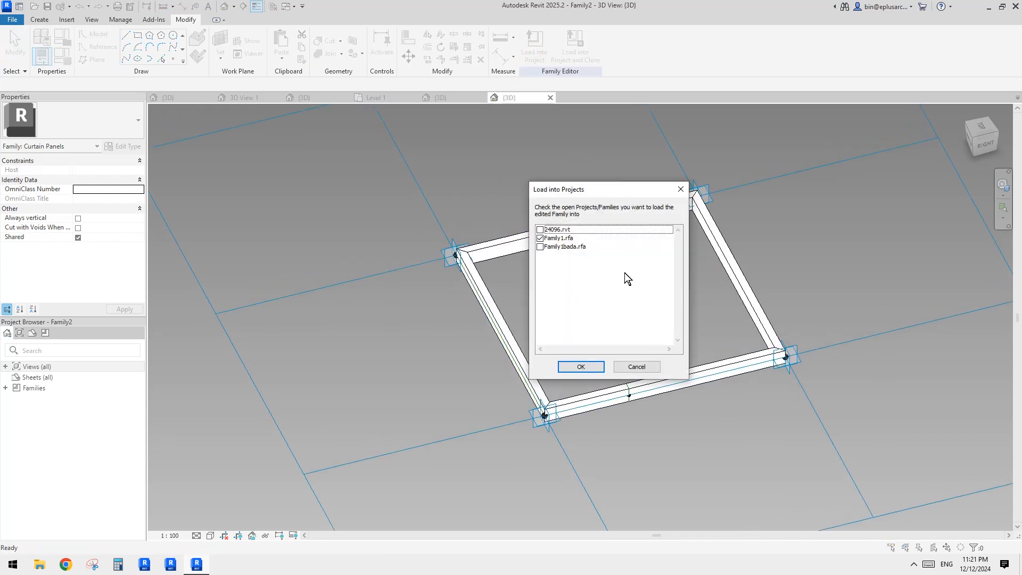
{"action": "left_click", "coordinate": [589, 366]}
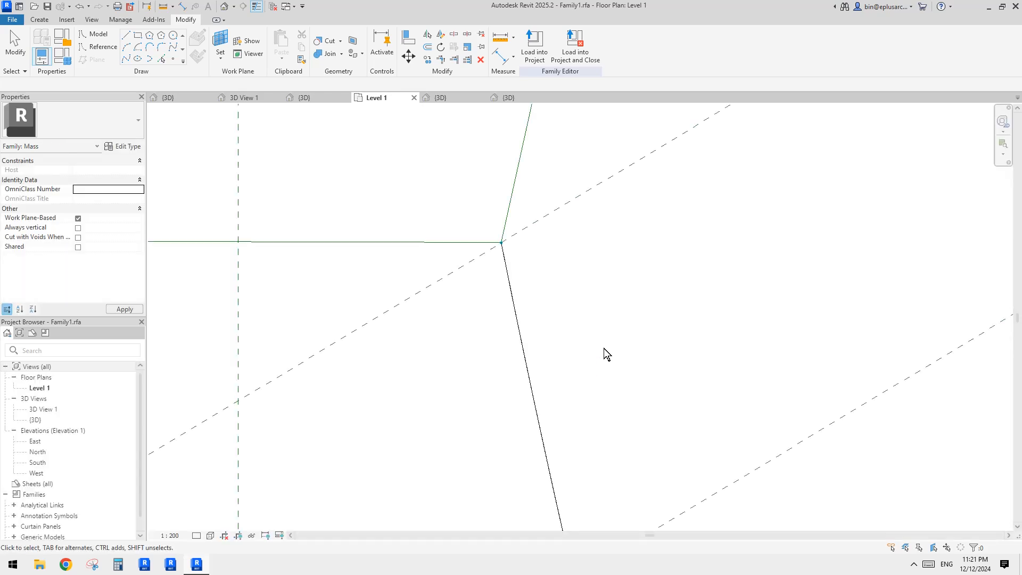
Step: Switch to the mass's 3D view and try to delete the void form cutting the mass
{"action": "left_click", "coordinate": [225, 7]}
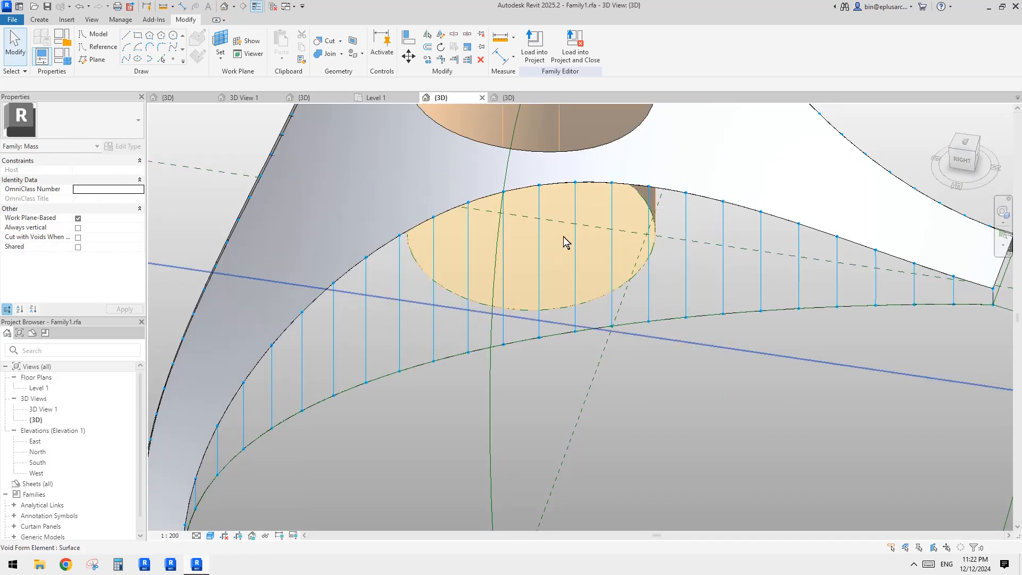
{"action": "scroll", "coordinate": [552, 231], "scroll_direction": "up", "scroll_amount": 1}
{"action": "left_click", "coordinate": [534, 222]}
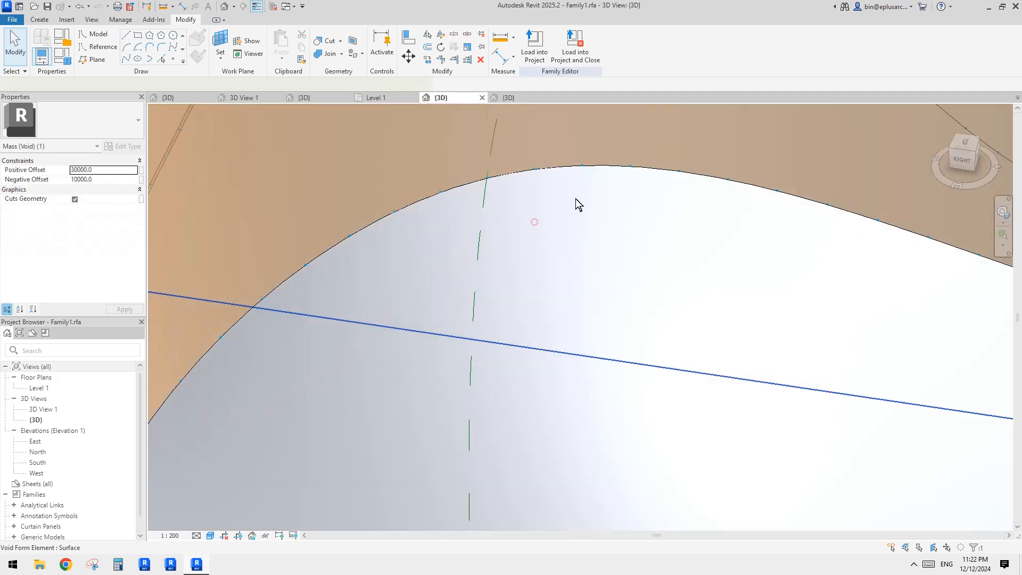
{"action": "key", "text": "Delete"}
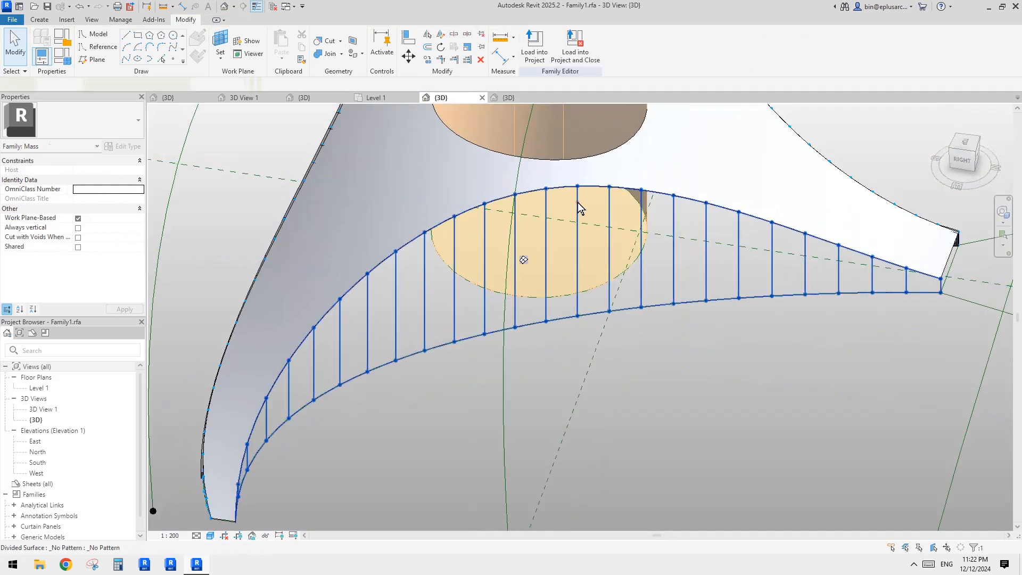
Step: Apply the Rectangle Family2 panel type to the divided surface
{"action": "left_click", "coordinate": [578, 202]}
{"action": "left_click", "coordinate": [96, 116]}
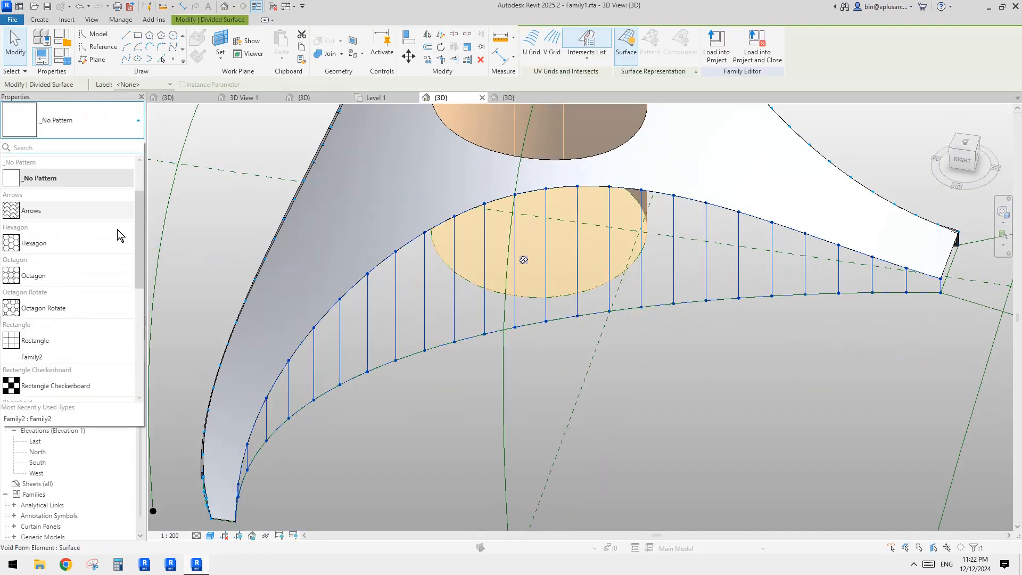
{"action": "scroll", "coordinate": [64, 329], "scroll_direction": "down", "scroll_amount": 3}
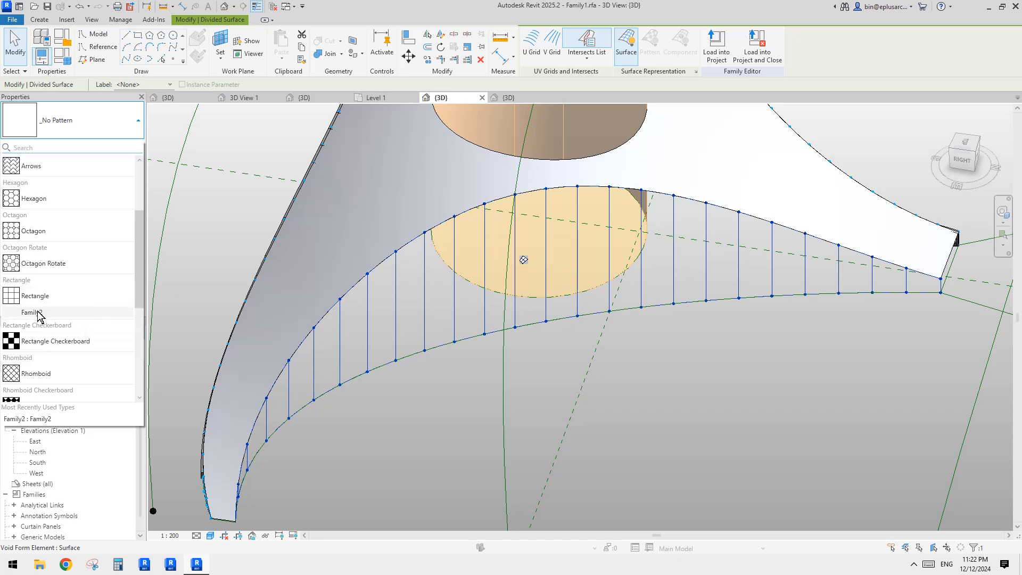
{"action": "left_click", "coordinate": [37, 313]}
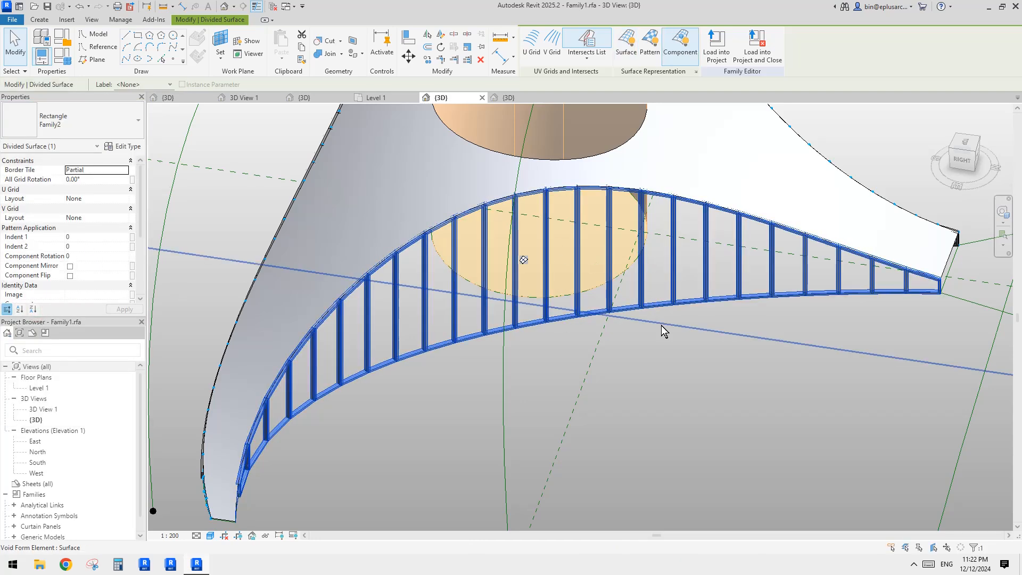
{"action": "key", "text": "Escape"}
Step: Orbit and zoom around the paneled surface to inspect the repeated frame panels
{"action": "middle_click_drag", "start_coordinate": [650, 255], "coordinate": [689, 306]}
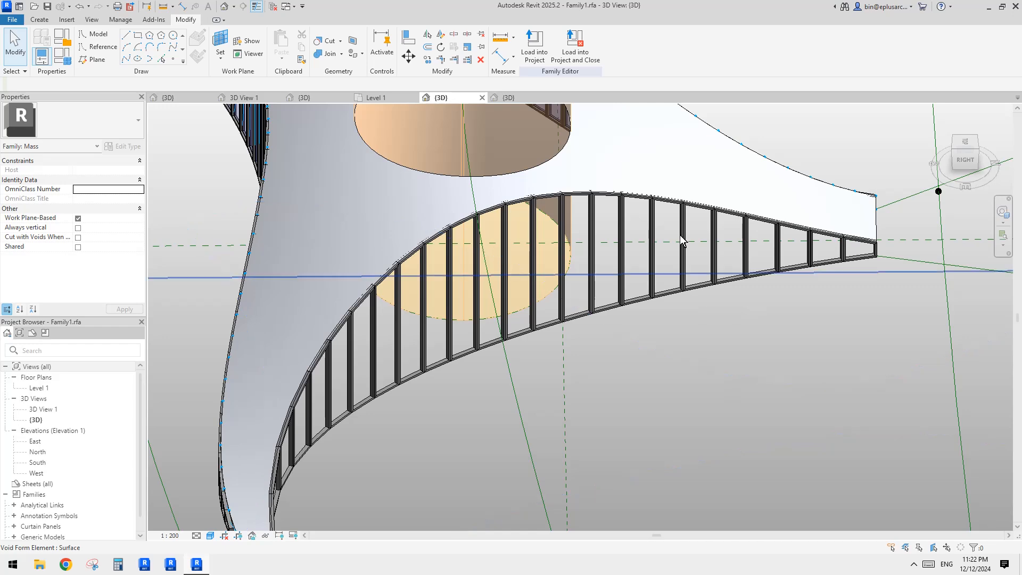
{"action": "middle_click_drag", "start_coordinate": [778, 307], "coordinate": [773, 312]}
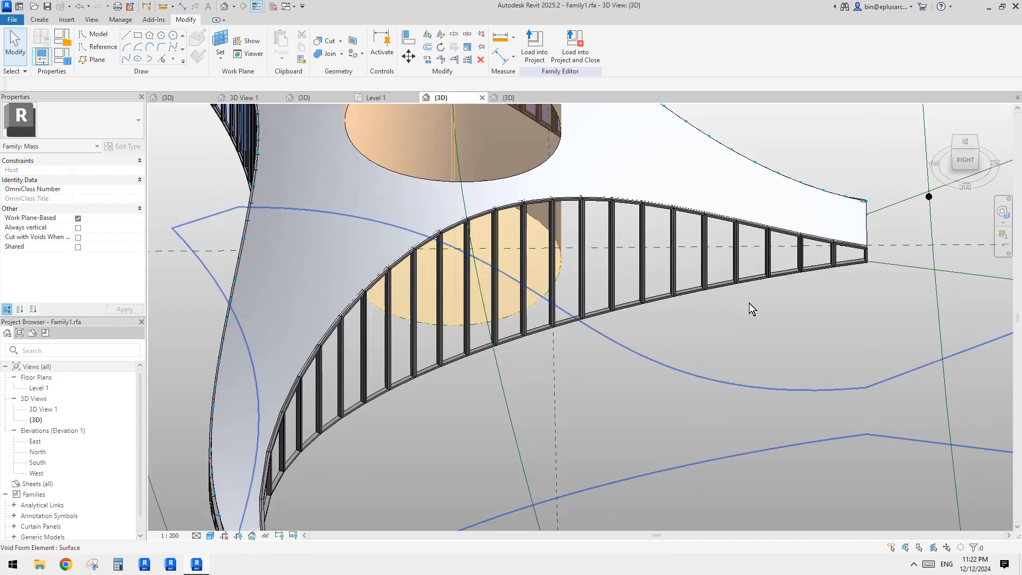
{"action": "middle_click_drag", "start_coordinate": [711, 295], "coordinate": [632, 301], "text": "shift"}
{"action": "scroll", "coordinate": [634, 297], "scroll_direction": "up", "scroll_amount": 1}
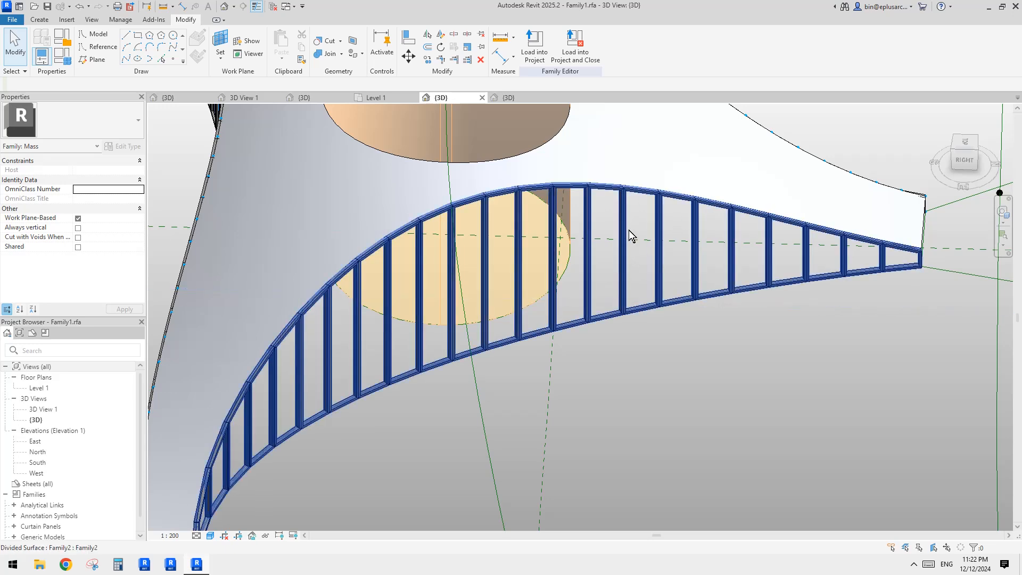
{"action": "scroll", "coordinate": [628, 204], "scroll_direction": "up", "scroll_amount": 2}
{"action": "middle_click_drag", "start_coordinate": [625, 276], "coordinate": [603, 313]}
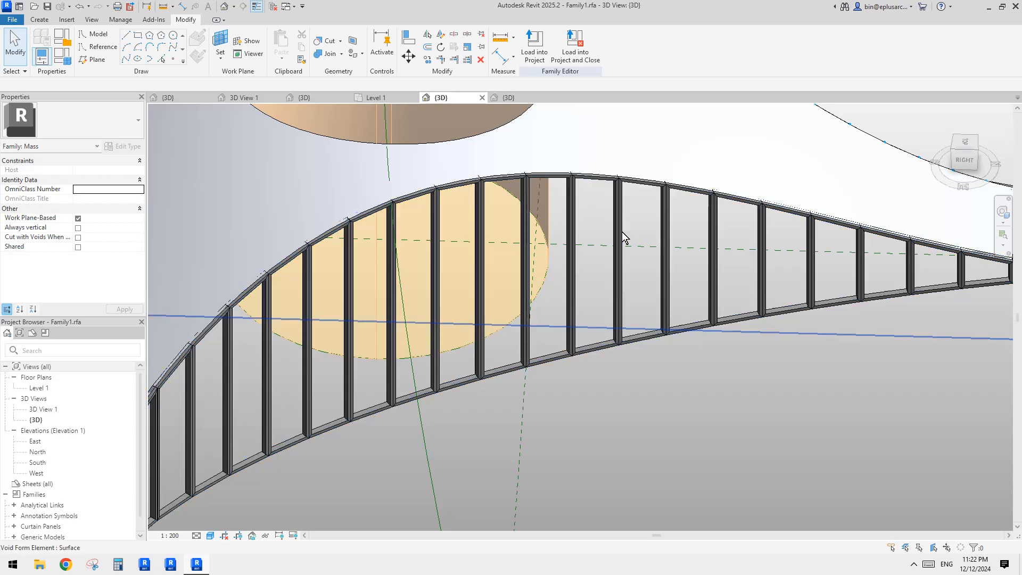
{"action": "left_click", "coordinate": [508, 98]}
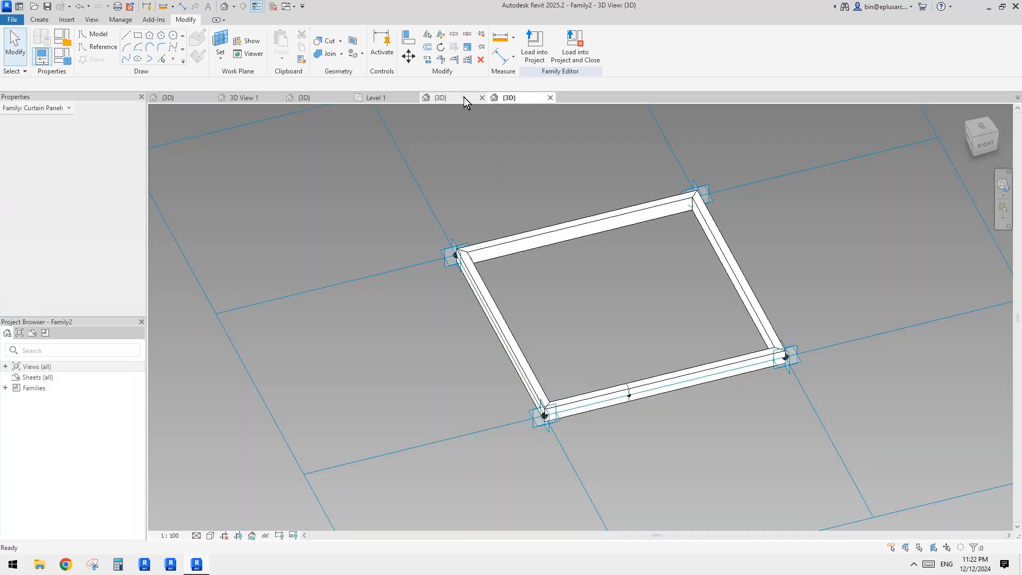
{"action": "left_click", "coordinate": [463, 98]}
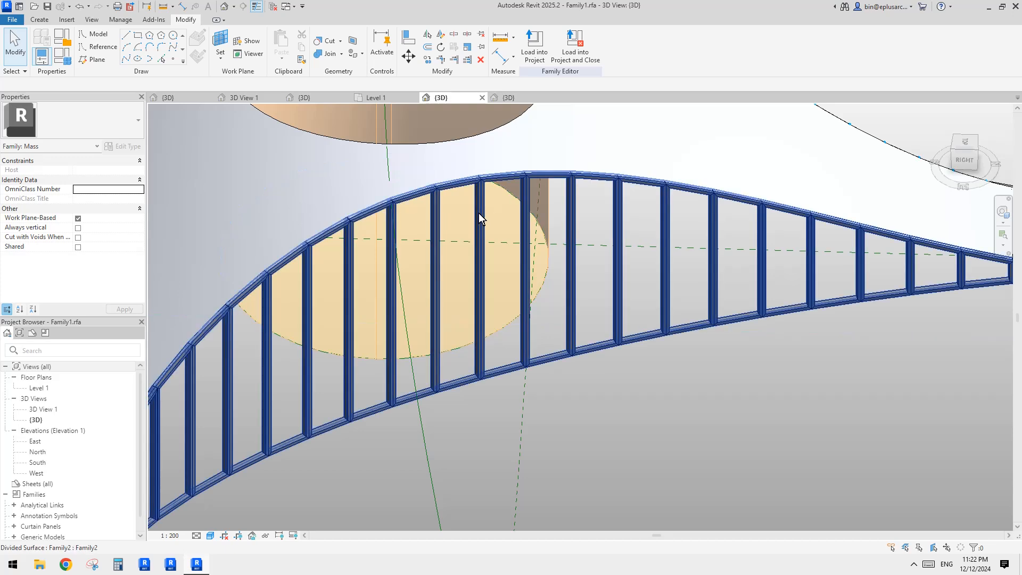
Step: Open the panel family from a placed panel and delete its frame form
{"action": "left_click", "coordinate": [478, 213]}
{"action": "key", "text": "Escape"}
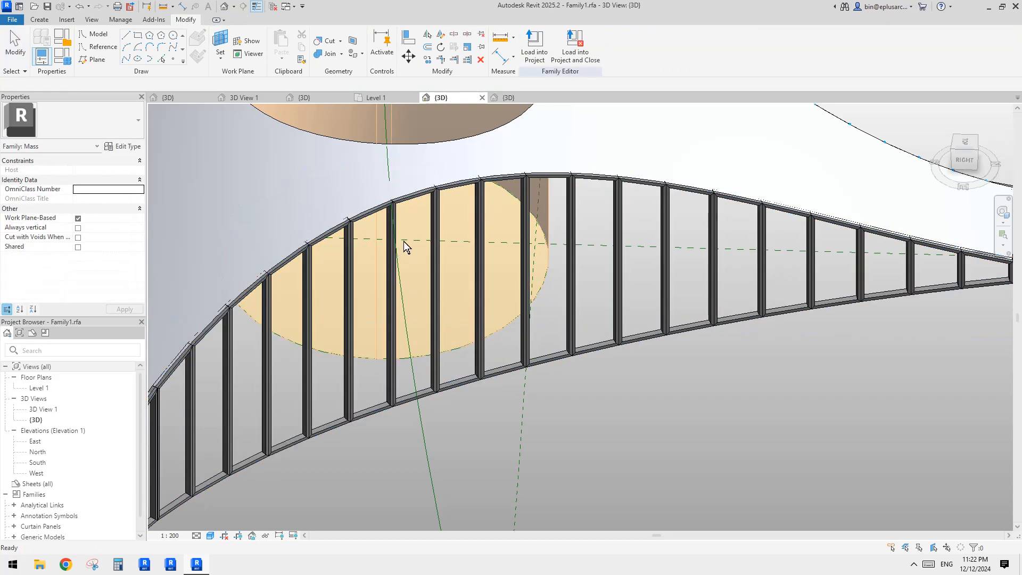
{"action": "double_click", "coordinate": [432, 222]}
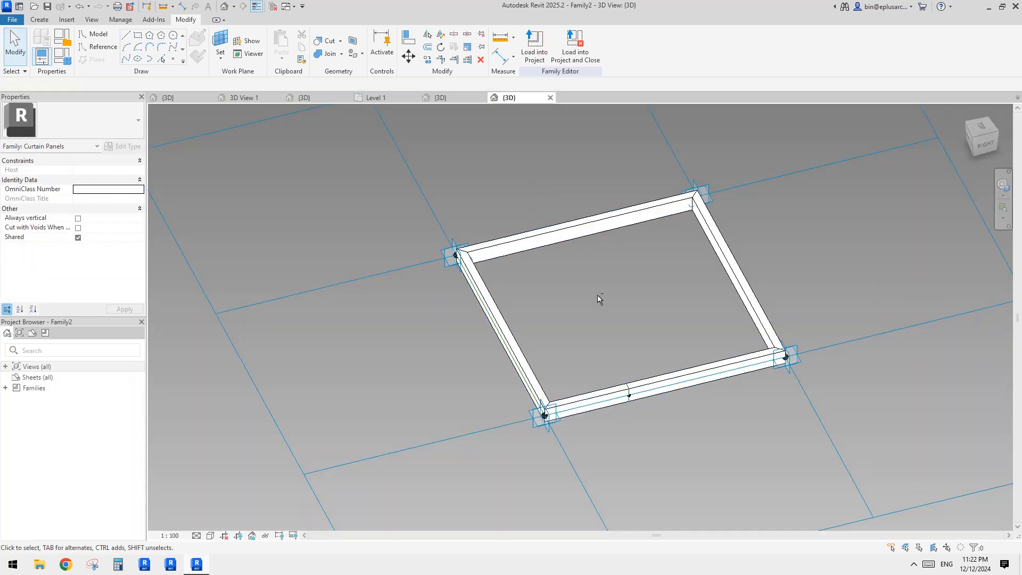
{"action": "middle_click_drag", "start_coordinate": [598, 295], "coordinate": [968, 159], "text": "shift"}
{"action": "scroll", "coordinate": [779, 342], "scroll_direction": "up", "scroll_amount": 2}
{"action": "middle_click_drag", "start_coordinate": [769, 257], "coordinate": [755, 299], "text": "shift"}
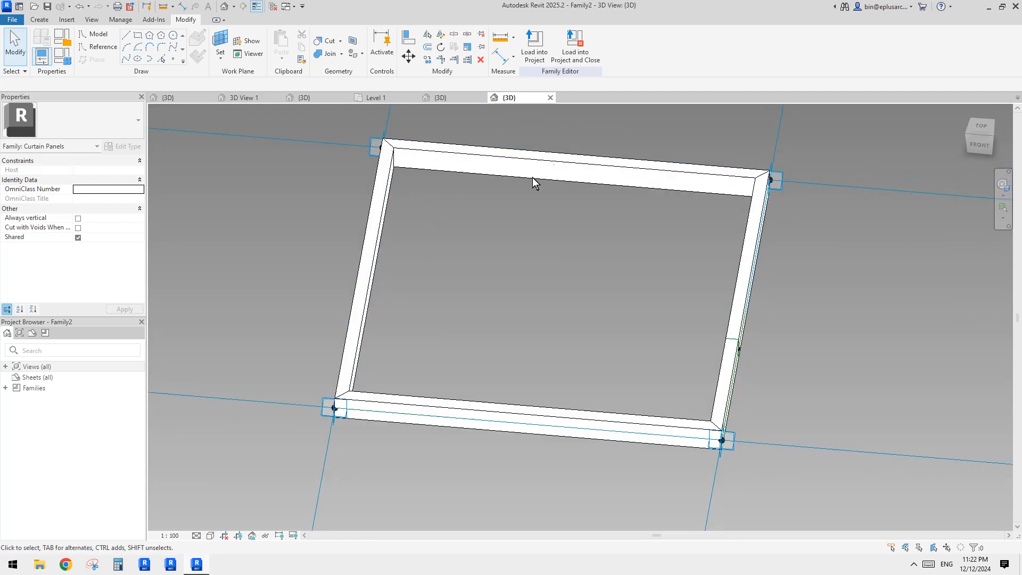
{"action": "left_click", "coordinate": [506, 172]}
{"action": "key", "text": "Delete"}
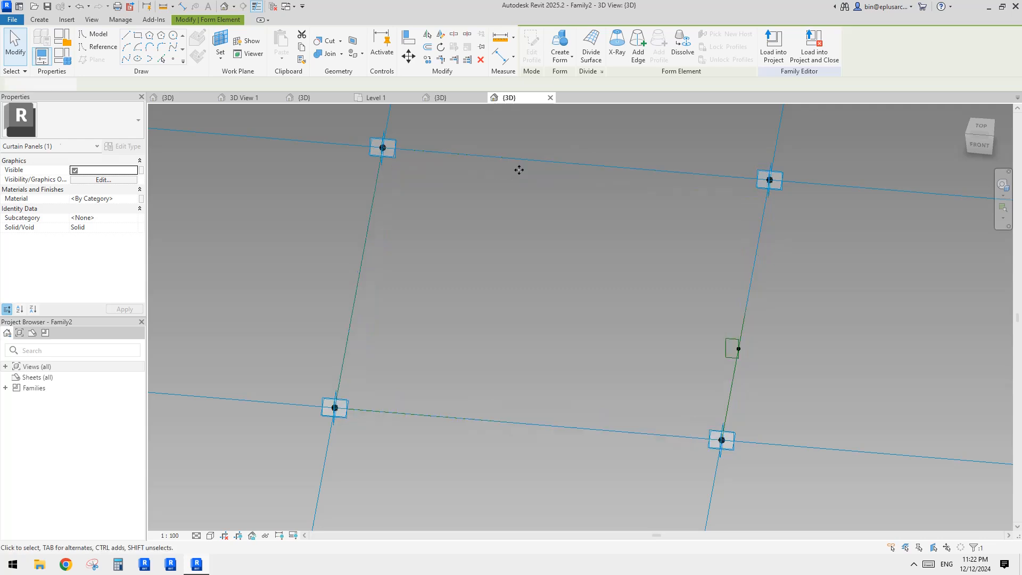
Step: Select the panel's reference lines, then load the edited panel family into Family1.rfa
{"action": "left_click", "coordinate": [734, 372]}
{"action": "left_click", "coordinate": [613, 168], "text": "ctrl"}
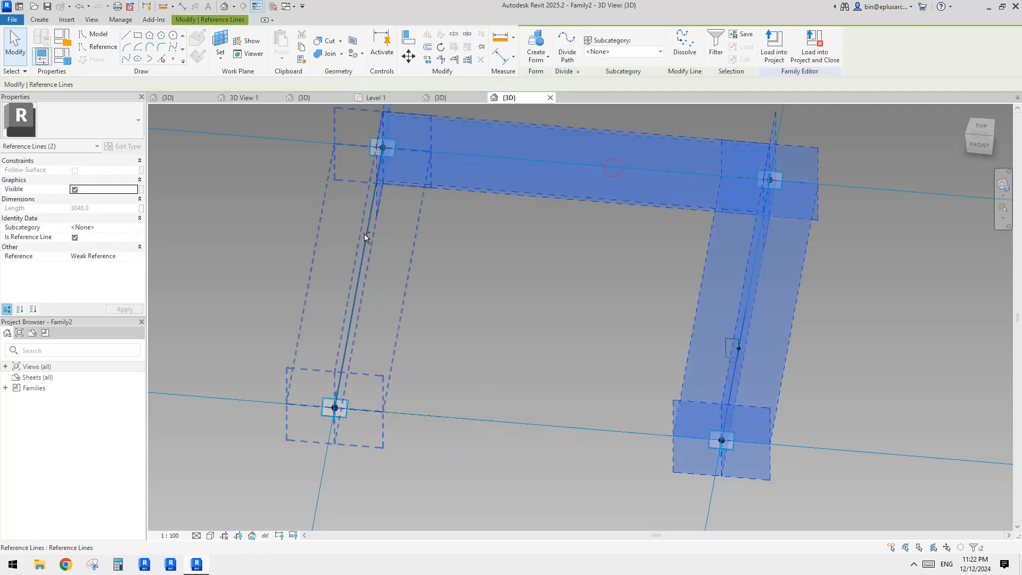
{"action": "left_click", "coordinate": [364, 233], "text": "ctrl"}
{"action": "left_click", "coordinate": [771, 361]}
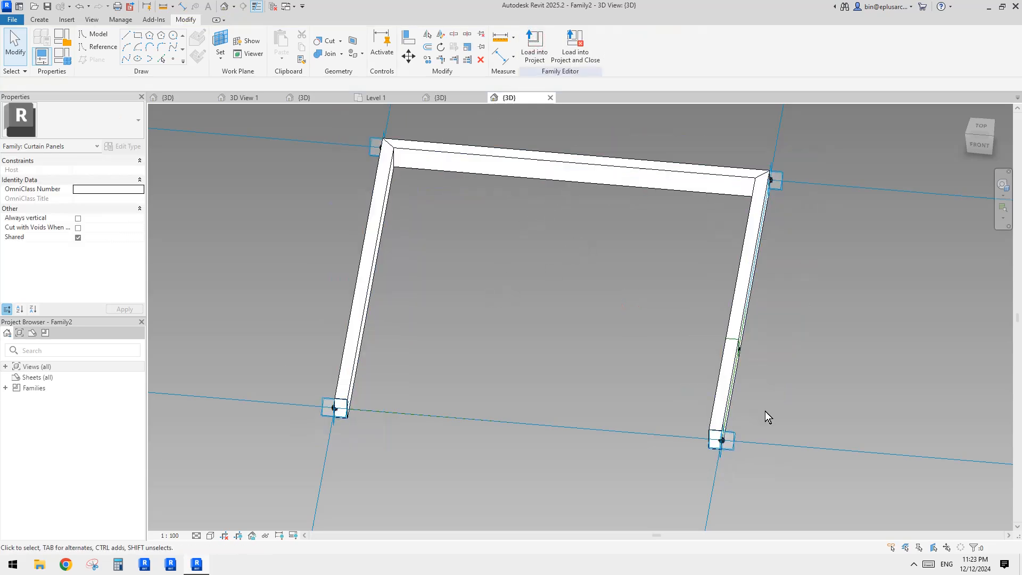
{"action": "left_click", "coordinate": [529, 59]}
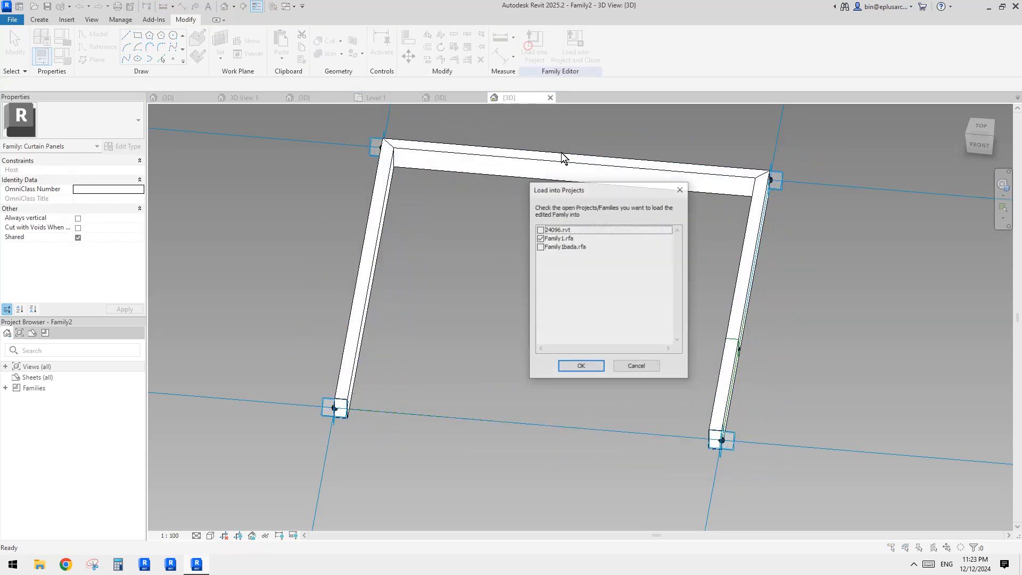
{"action": "left_click", "coordinate": [591, 365]}
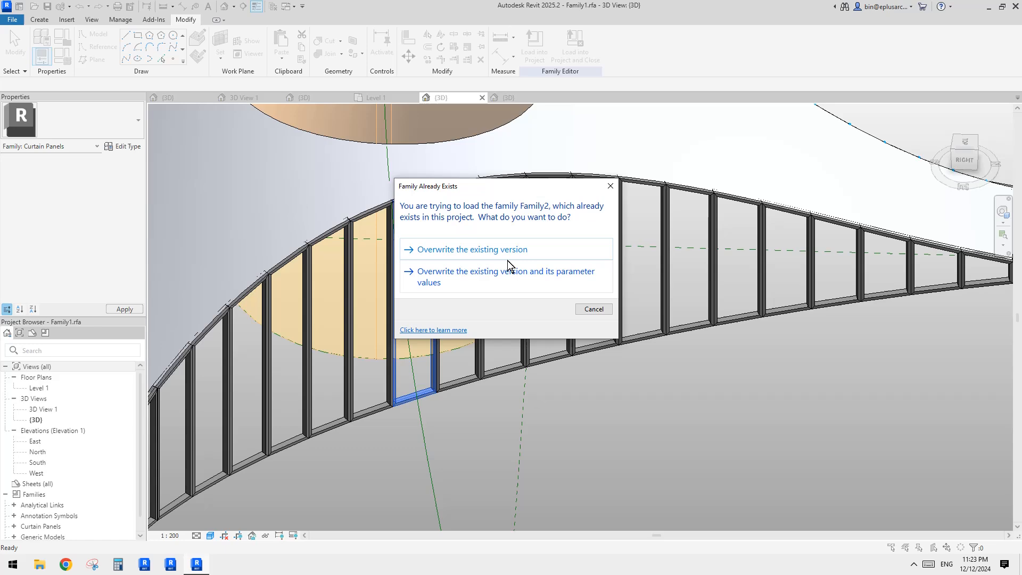
{"action": "left_click", "coordinate": [506, 262]}
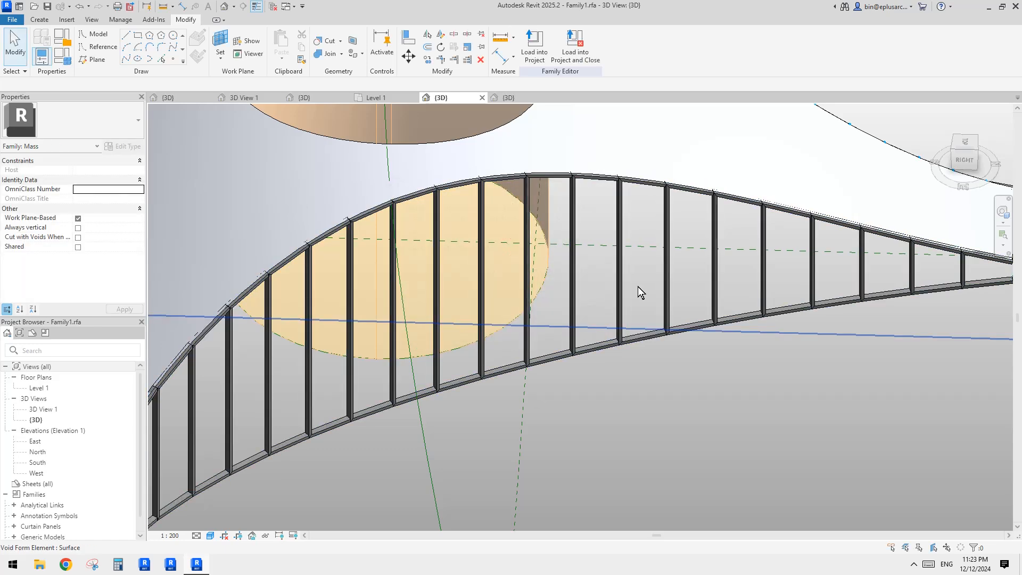
Step: Orbit and zoom around the divided surface to inspect the updated frame panels
{"action": "middle_click_drag", "start_coordinate": [637, 287], "coordinate": [540, 354], "text": "shift"}
{"action": "scroll", "coordinate": [651, 309], "scroll_direction": "up", "scroll_amount": 5}
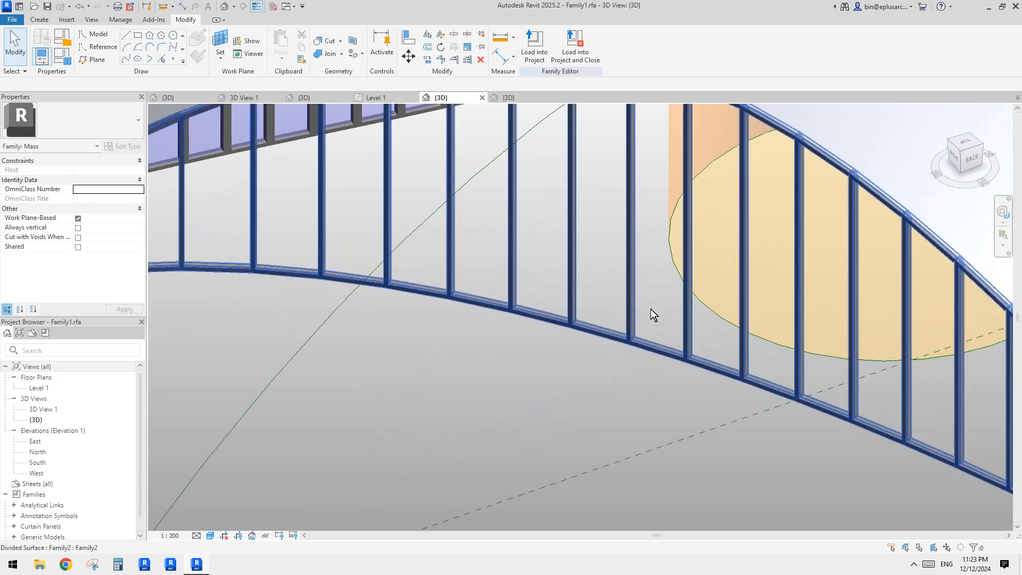
{"action": "scroll", "coordinate": [599, 267], "scroll_direction": "down", "scroll_amount": 2}
{"action": "middle_click_drag", "start_coordinate": [539, 314], "coordinate": [637, 204]}
{"action": "scroll", "coordinate": [746, 282], "scroll_direction": "down", "scroll_amount": 1}
{"action": "middle_click_drag", "start_coordinate": [751, 285], "coordinate": [905, 282]}
{"action": "scroll", "coordinate": [878, 277], "scroll_direction": "up", "scroll_amount": 3}
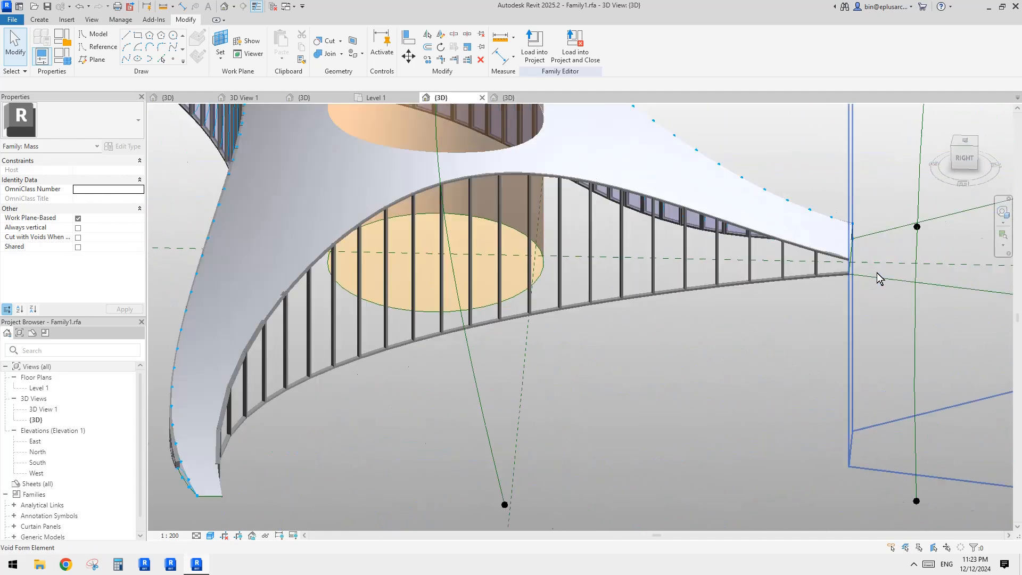
{"action": "scroll", "coordinate": [848, 278], "scroll_direction": "up", "scroll_amount": 3}
{"action": "left_click", "coordinate": [823, 240]}
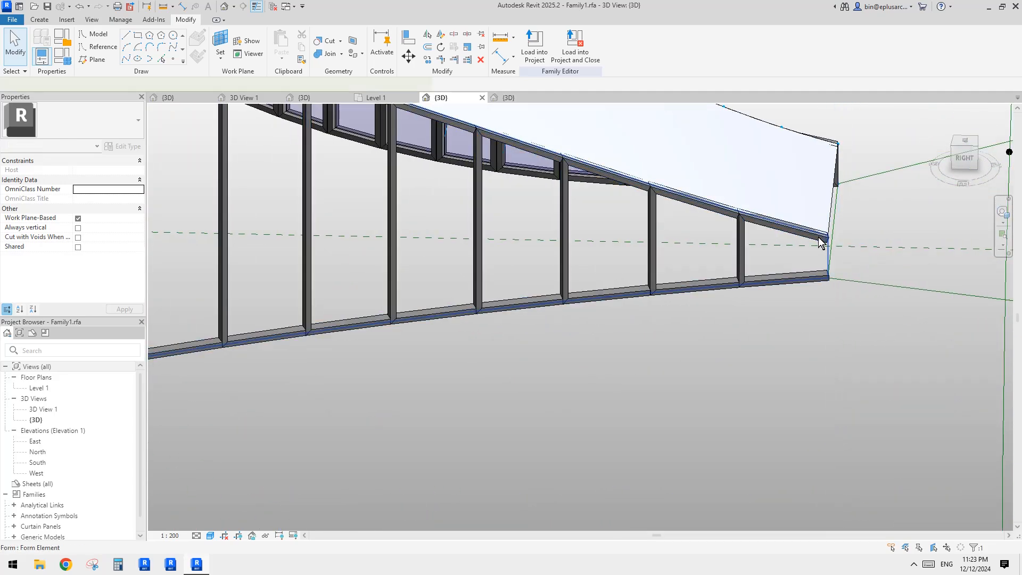
{"action": "middle_click_drag", "start_coordinate": [828, 249], "coordinate": [805, 291], "text": "shift"}
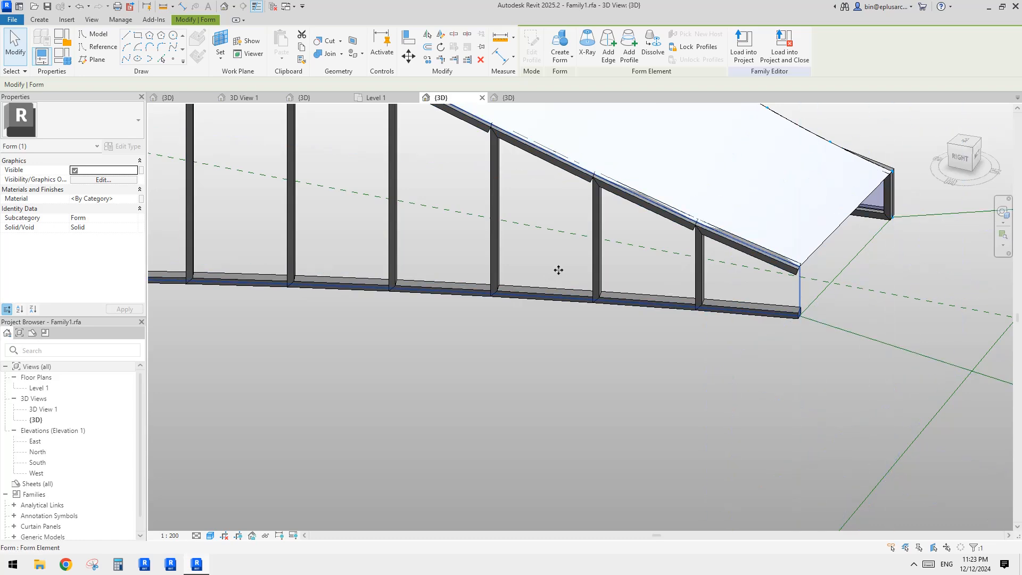
{"action": "middle_click_drag", "start_coordinate": [559, 270], "coordinate": [674, 234], "text": "shift"}
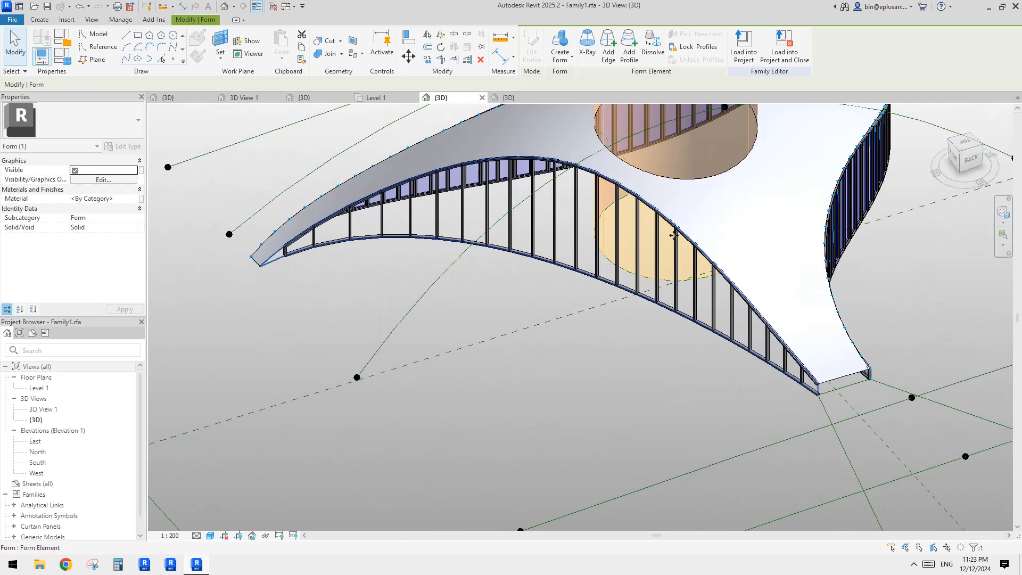
Step: Select the divided surface and its elements to locate a single placed panel
{"action": "key", "text": "Escape"}
{"action": "left_click", "coordinate": [628, 281]}
{"action": "left_click", "coordinate": [628, 282]}
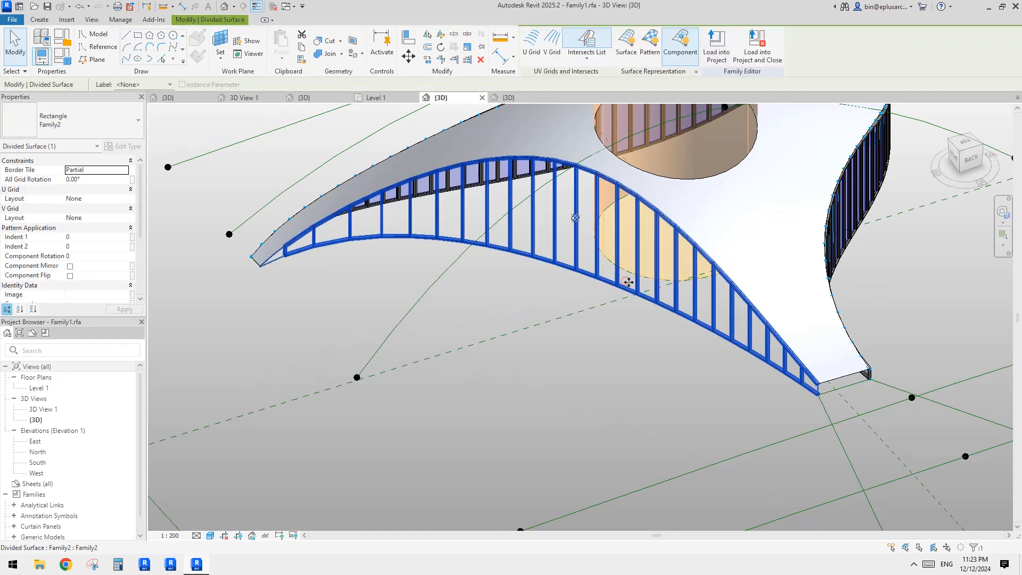
{"action": "middle_click_drag", "start_coordinate": [629, 282], "coordinate": [758, 283], "text": "shift"}
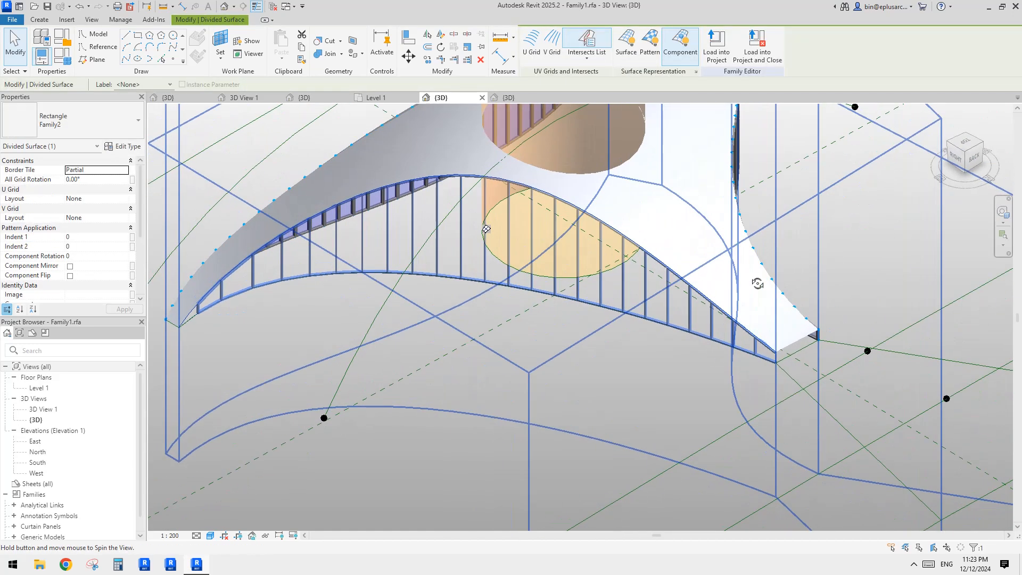
{"action": "scroll", "coordinate": [524, 286], "scroll_direction": "up", "scroll_amount": 3}
{"action": "key", "text": "Escape"}
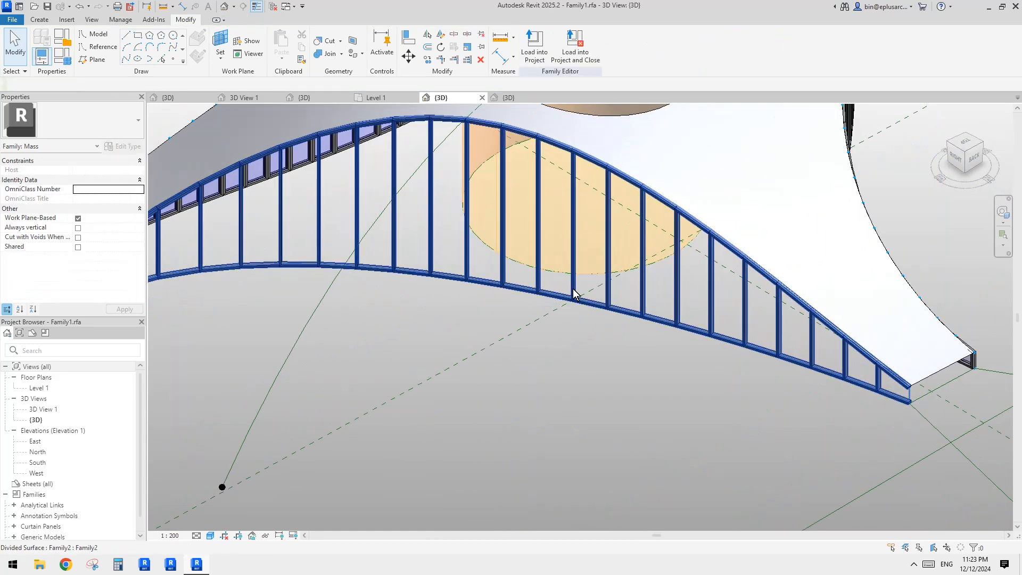
{"action": "left_click", "coordinate": [572, 288]}
{"action": "middle_click_drag", "start_coordinate": [590, 282], "coordinate": [591, 287]}
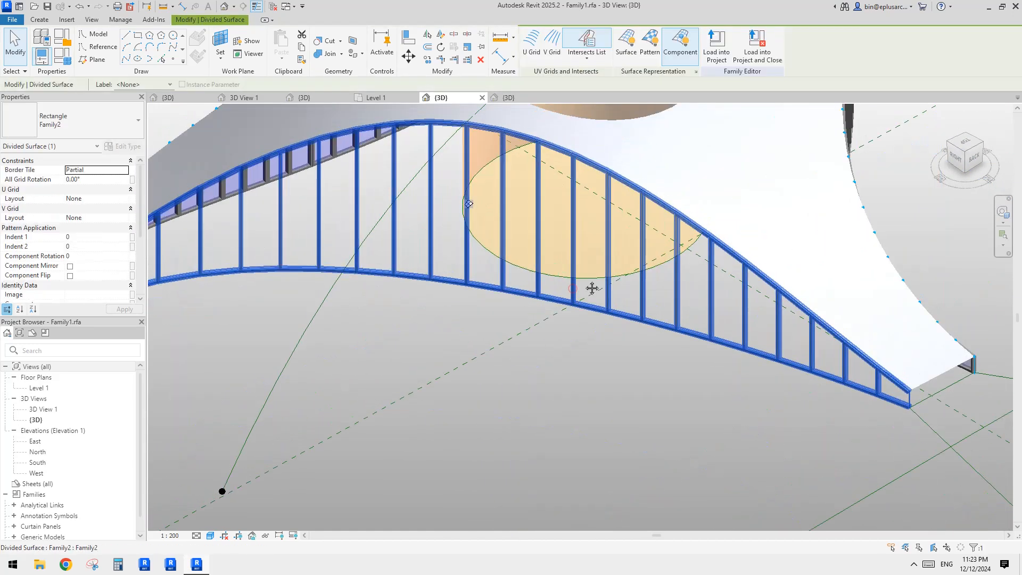
{"action": "left_click", "coordinate": [535, 169]}
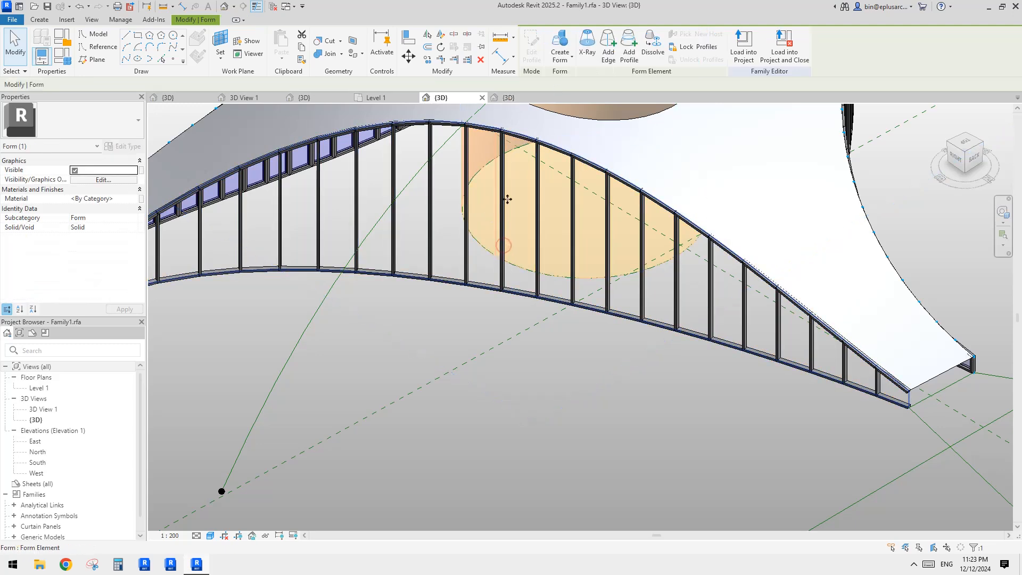
{"action": "key", "text": "Escape"}
Step: Open the panel family from a placed panel and temporarily hide its frame form
{"action": "double_click", "coordinate": [467, 163]}
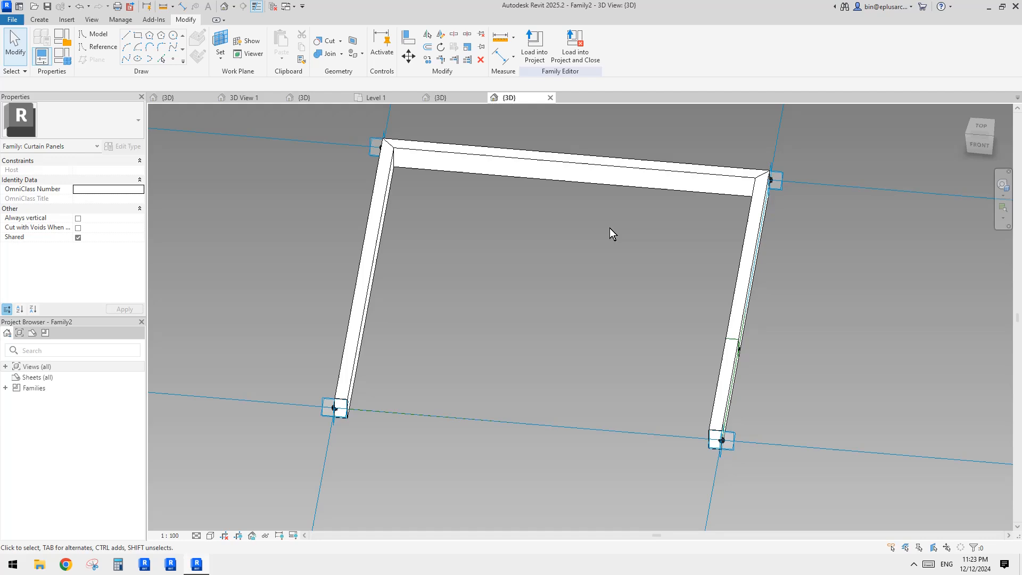
{"action": "middle_click_drag", "start_coordinate": [609, 228], "coordinate": [457, 276], "text": "shift"}
{"action": "left_click", "coordinate": [471, 201]}
{"action": "key", "text": "h"}
{"action": "key", "text": "h"}
{"action": "left_click", "coordinate": [515, 213]}
{"action": "middle_click_drag", "start_coordinate": [516, 213], "coordinate": [564, 273], "text": "shift"}
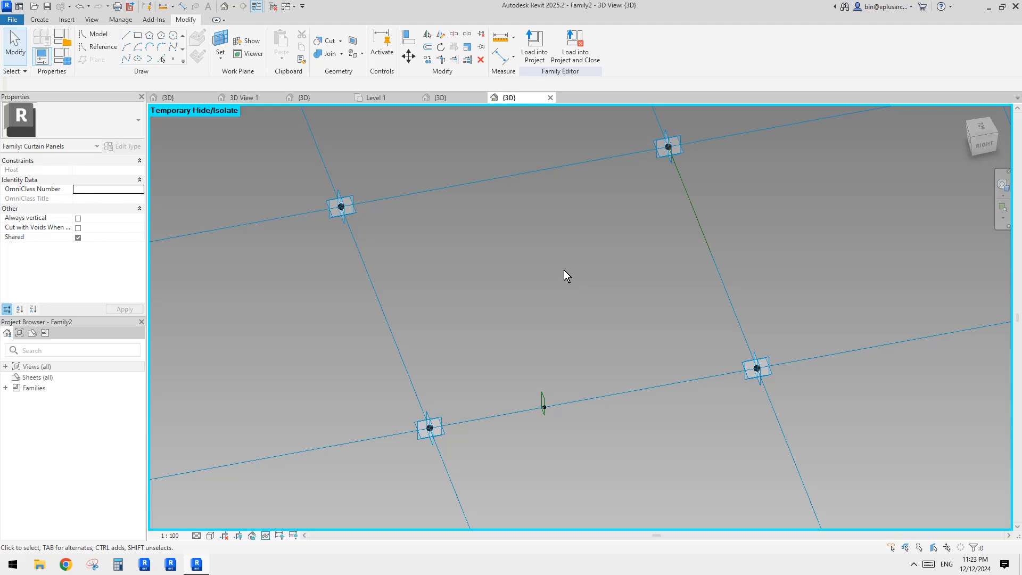
Step: Select the four reference lines and create a solid flat surface form spanning them
{"action": "key", "text": "Tab"}
{"action": "left_click", "coordinate": [554, 170]}
{"action": "left_click", "coordinate": [541, 55]}
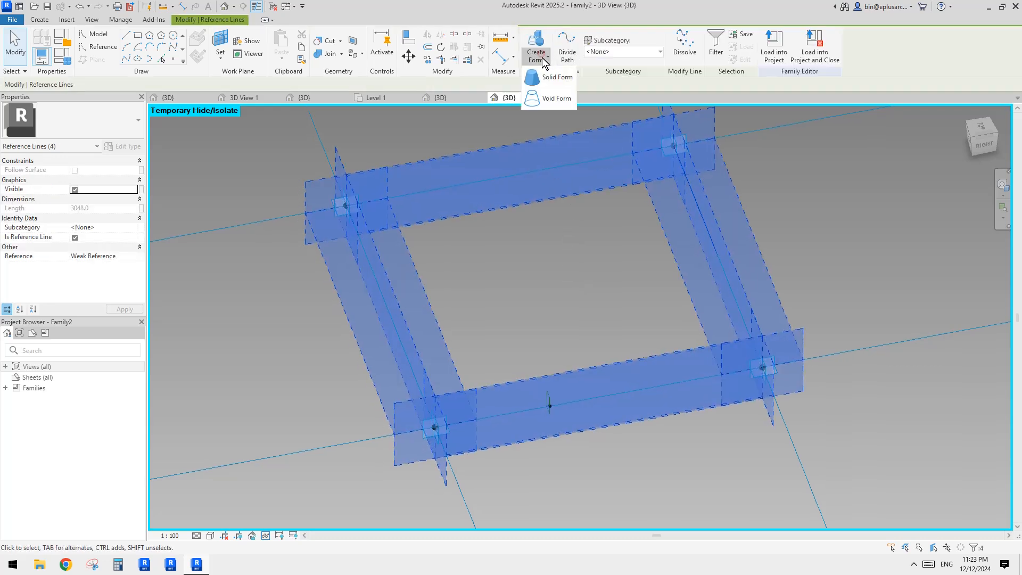
{"action": "left_click", "coordinate": [577, 78]}
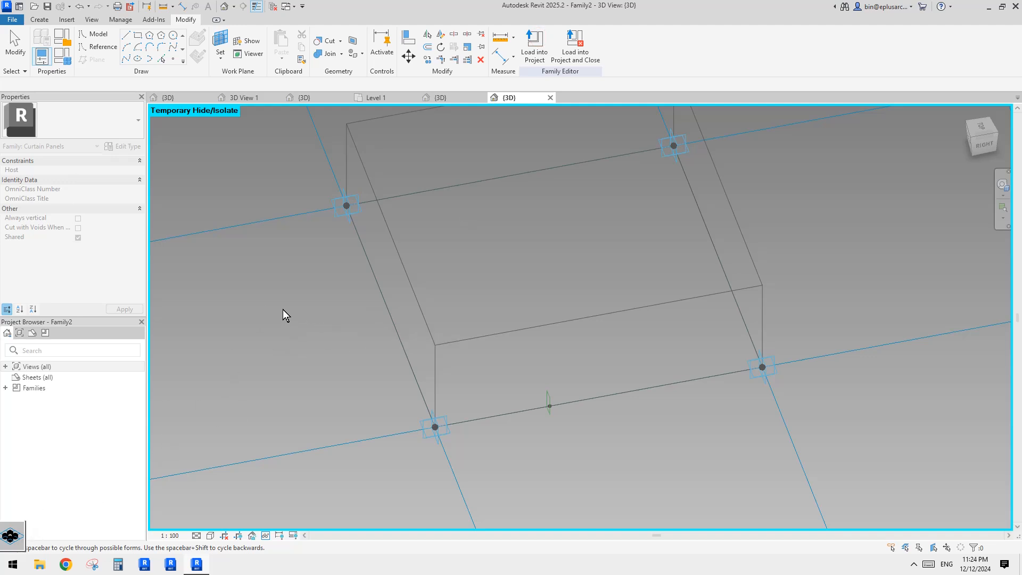
{"action": "key", "text": "space"}
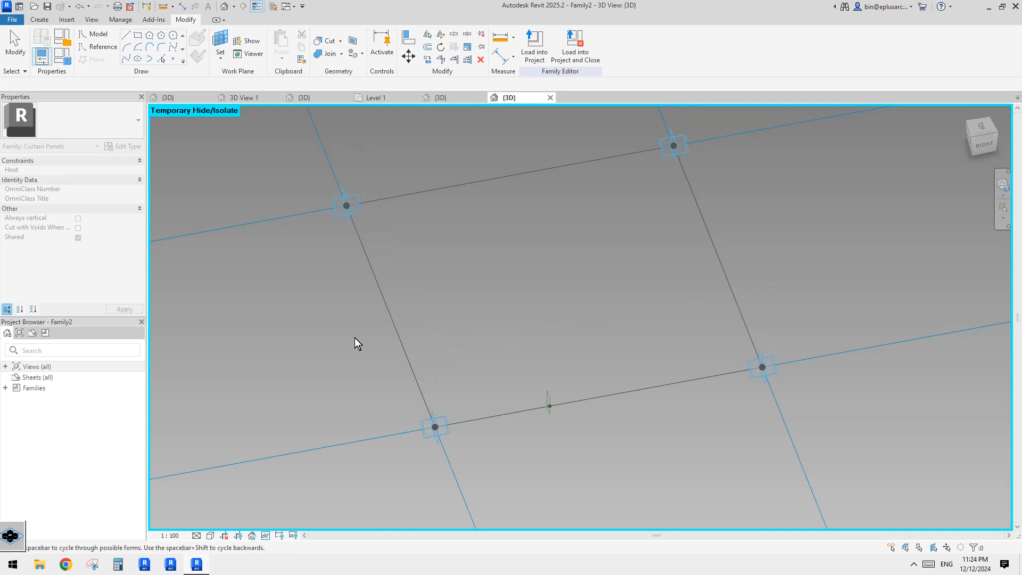
{"action": "left_click", "coordinate": [356, 336]}
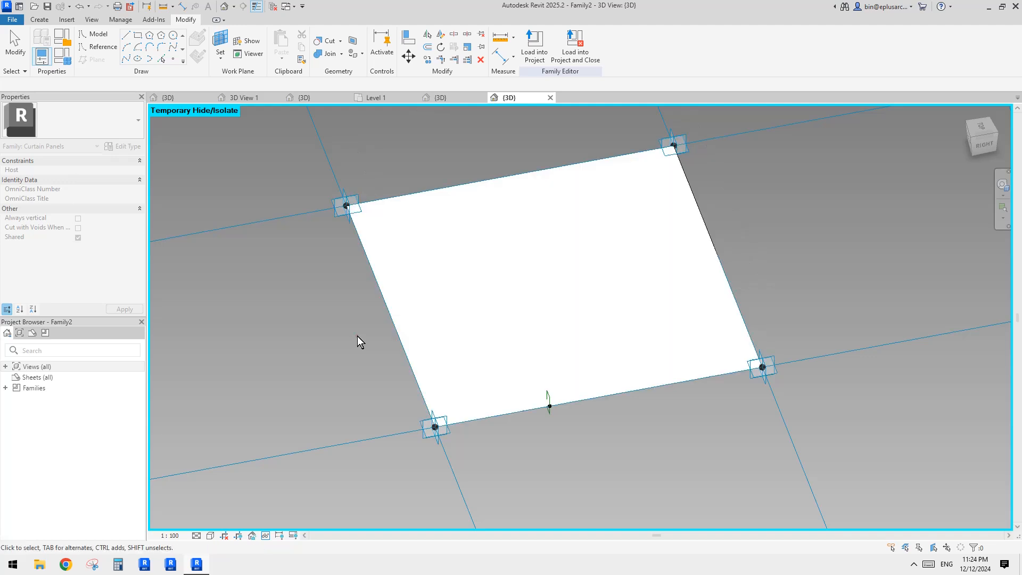
Step: Thicken the new surface form into a thin solid and edit its material value
{"action": "left_click", "coordinate": [499, 278]}
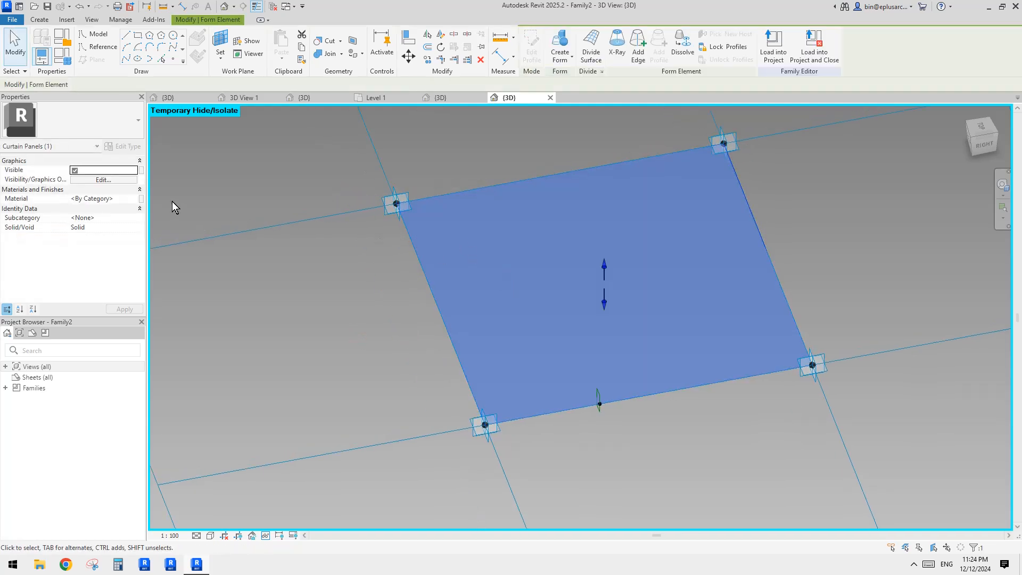
{"action": "left_click_drag", "start_coordinate": [606, 274], "coordinate": [605, 262]}
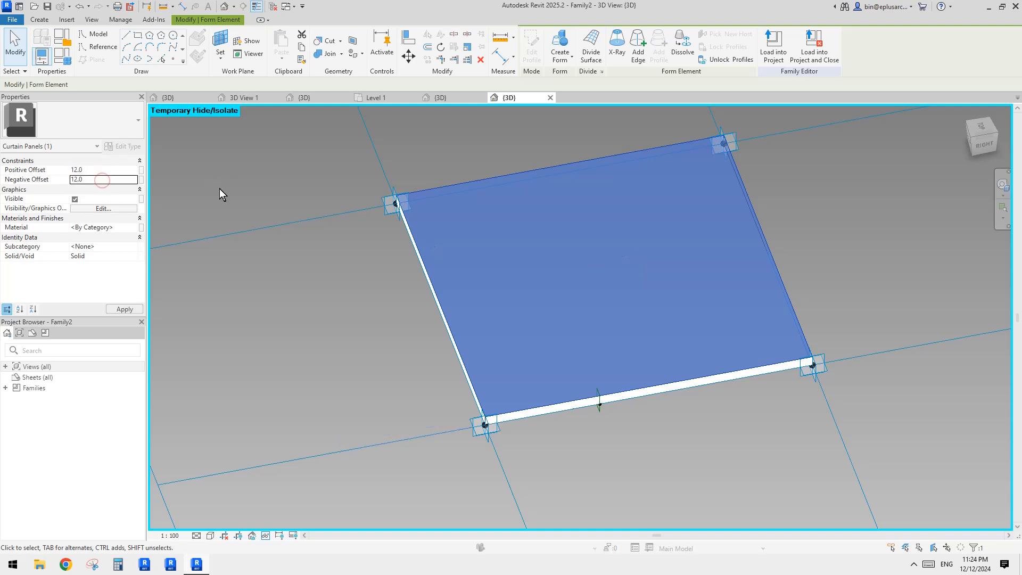
{"action": "left_click", "coordinate": [120, 228]}
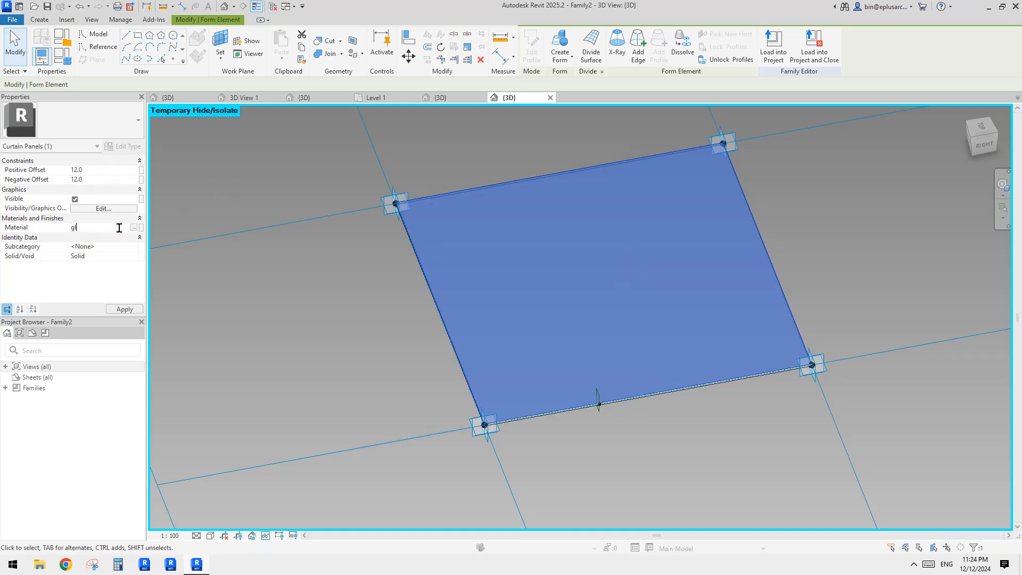
{"action": "key", "text": "Return"}
{"action": "key", "text": "Escape"}
Step: Reset the temporary hide and load the panel family into Family1.rfa
{"action": "middle_click_drag", "start_coordinate": [815, 319], "coordinate": [785, 314], "text": "shift"}
{"action": "key", "text": "h"}
{"action": "key", "text": "r"}
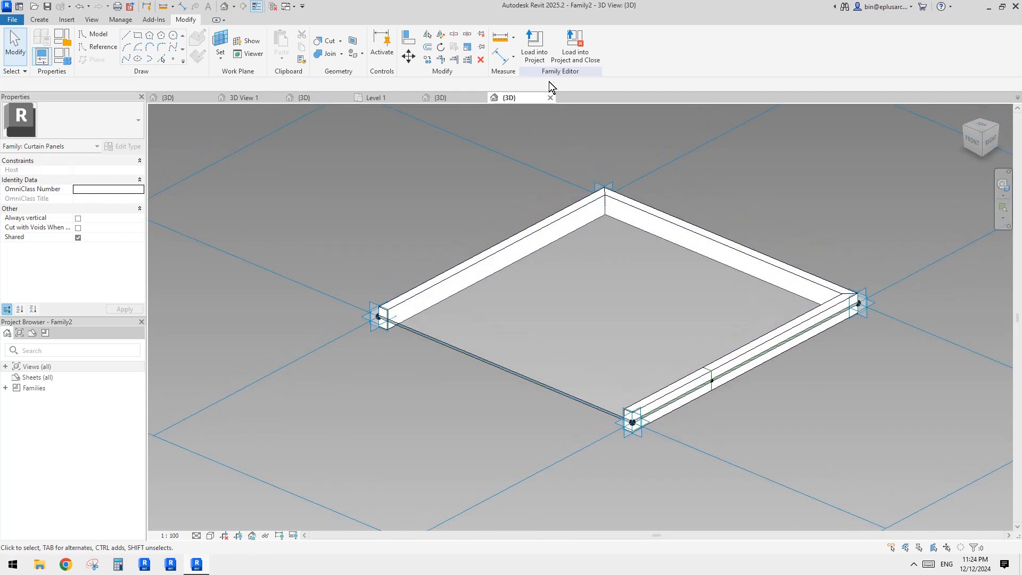
{"action": "left_click", "coordinate": [535, 47]}
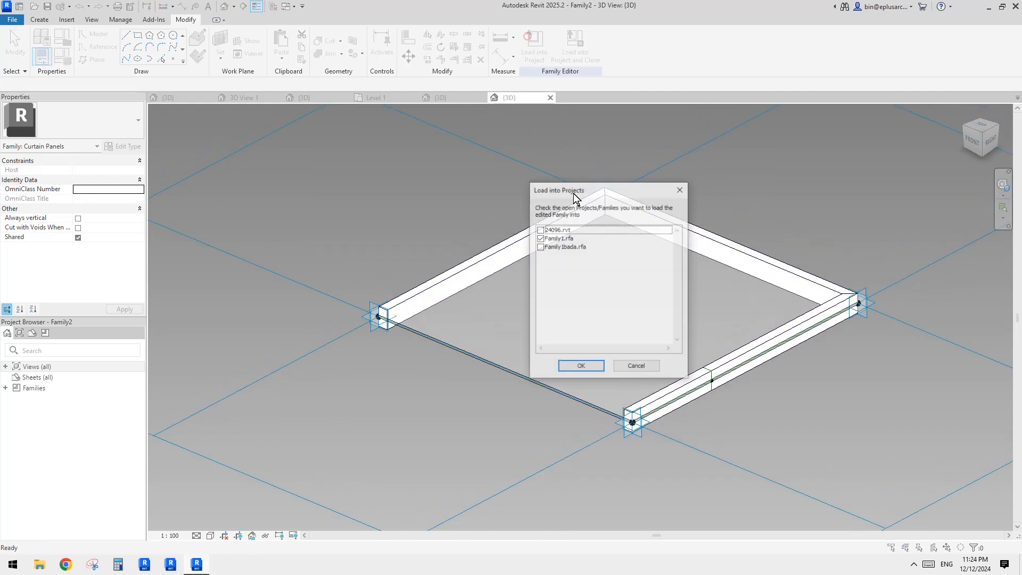
{"action": "left_click", "coordinate": [580, 367]}
{"action": "left_click", "coordinate": [525, 249]}
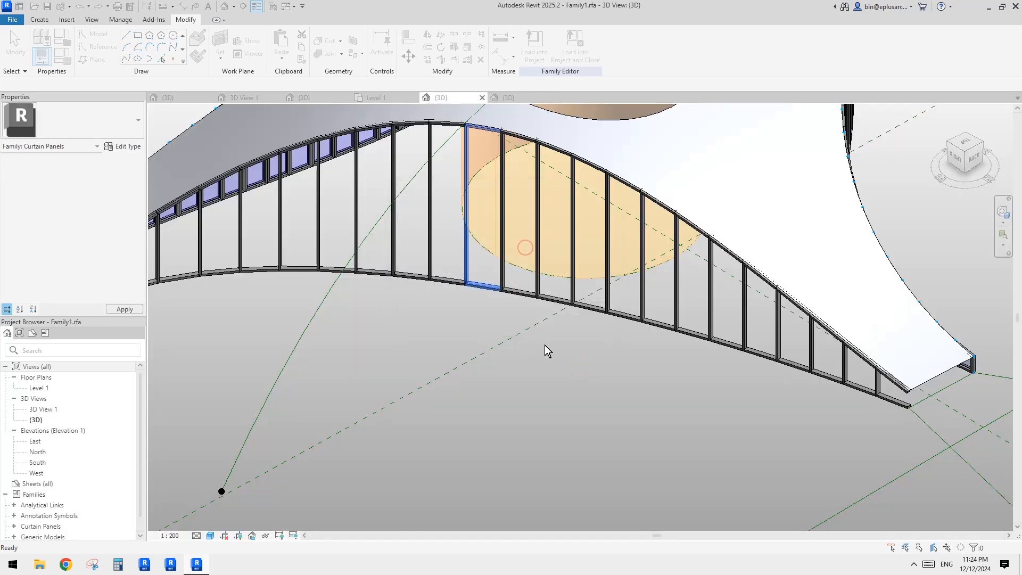
Step: Select the repeater component on the mass and open its Family1bada family for editing
{"action": "middle_click_drag", "start_coordinate": [695, 347], "coordinate": [731, 333], "text": "shift"}
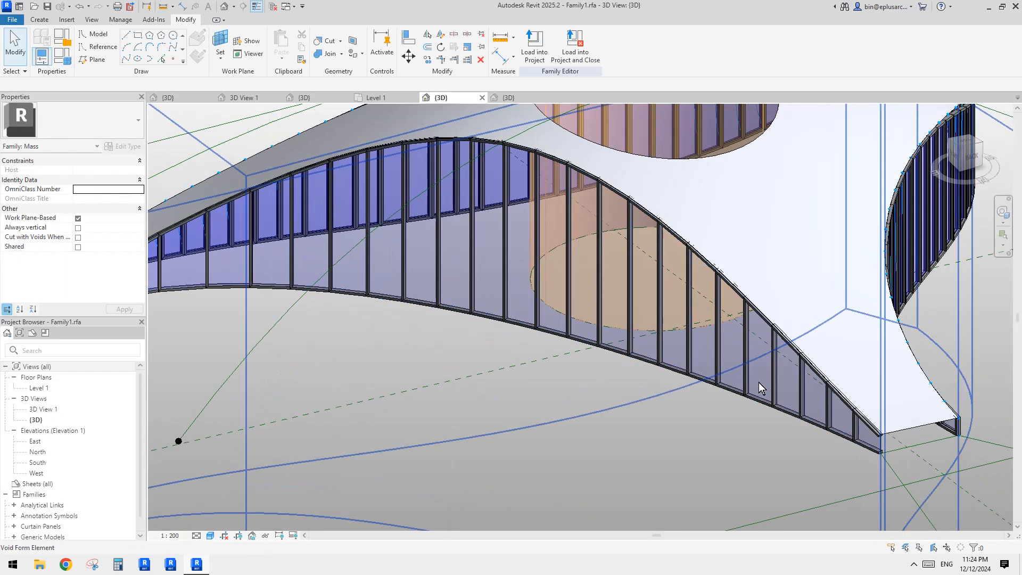
{"action": "middle_click_drag", "start_coordinate": [759, 382], "coordinate": [639, 345], "text": "shift"}
{"action": "scroll", "coordinate": [633, 308], "scroll_direction": "up", "scroll_amount": 5}
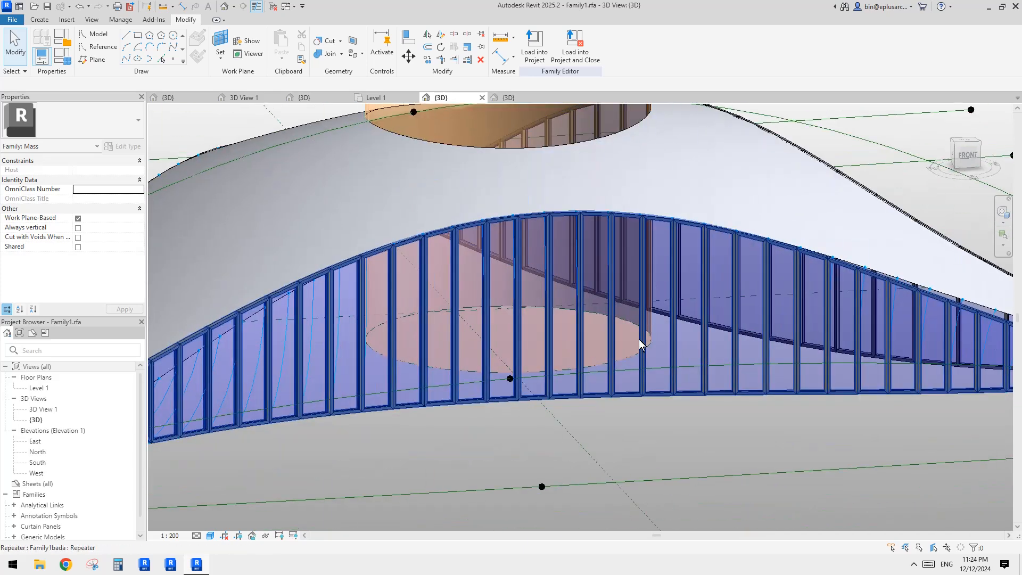
{"action": "key", "text": "Tab"}
{"action": "left_click", "coordinate": [612, 289]}
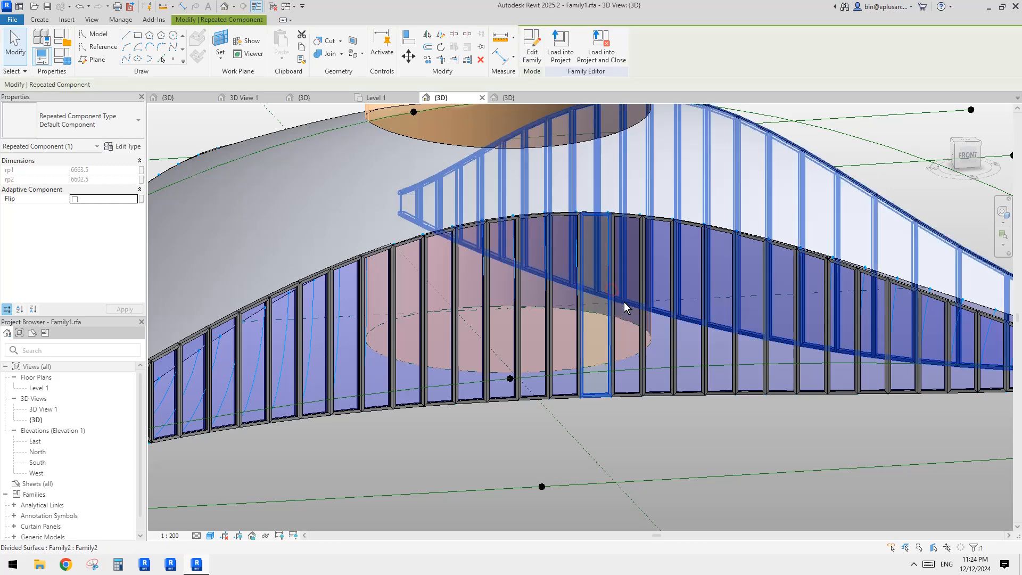
{"action": "middle_click_drag", "start_coordinate": [624, 302], "coordinate": [584, 312], "text": "shift"}
{"action": "scroll", "coordinate": [585, 312], "scroll_direction": "up", "scroll_amount": 3}
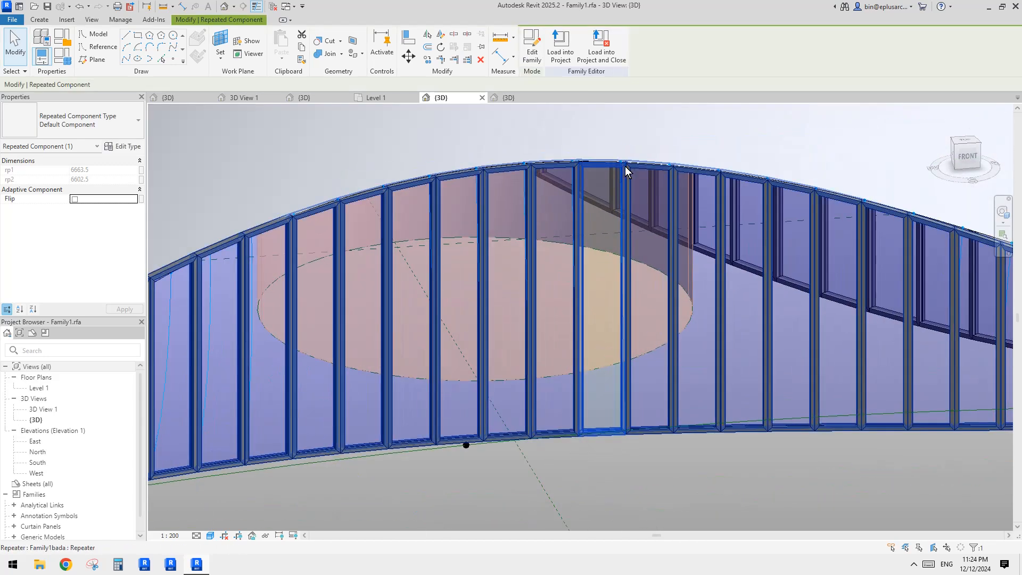
{"action": "left_click", "coordinate": [532, 45]}
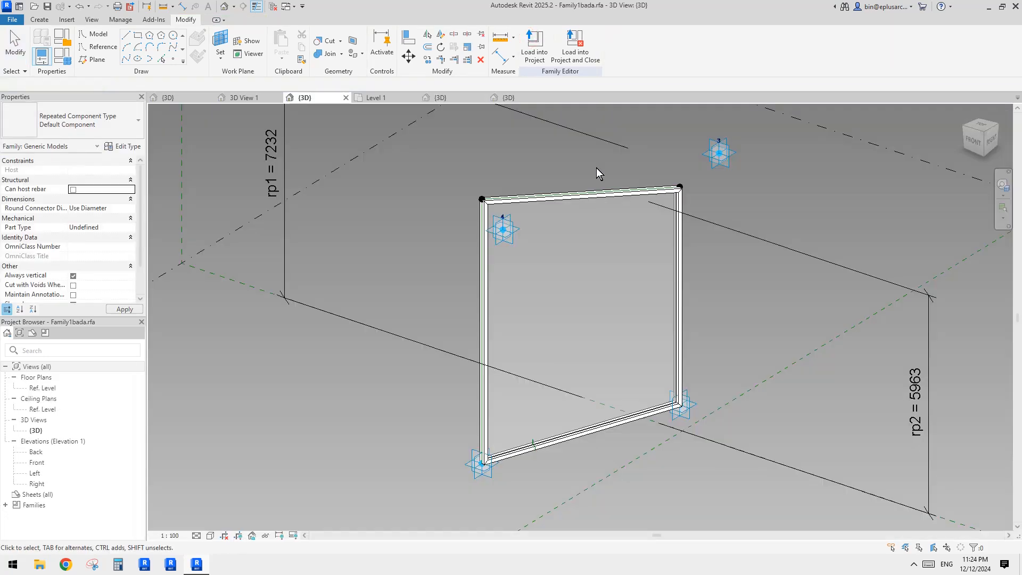
Step: Orbit around the repeater's frame panel and select its frame form to examine it
{"action": "middle_click_drag", "start_coordinate": [625, 212], "coordinate": [471, 256], "text": "shift"}
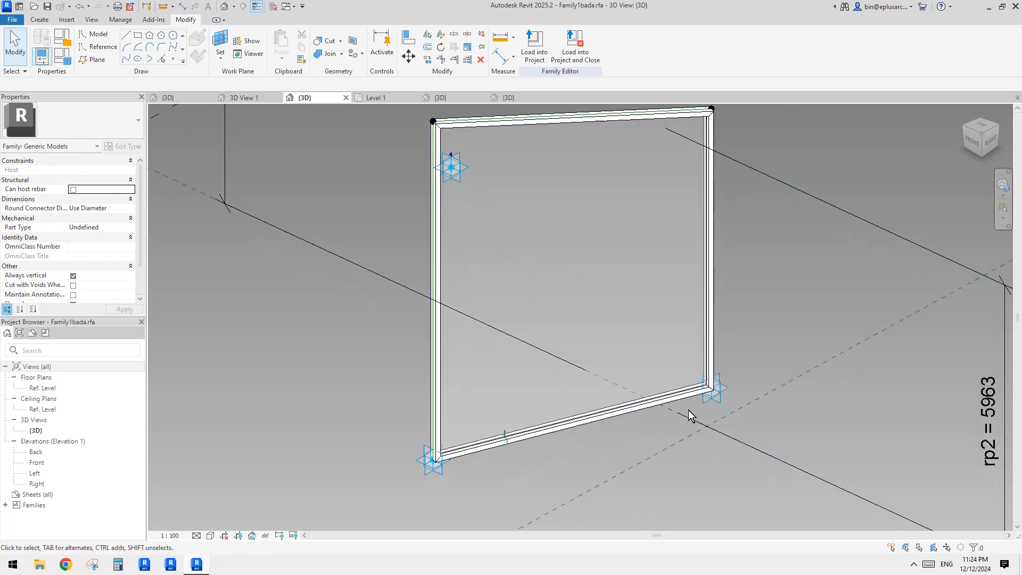
{"action": "scroll", "coordinate": [556, 436], "scroll_direction": "down", "scroll_amount": 2}
{"action": "middle_click_drag", "start_coordinate": [555, 435], "coordinate": [544, 439]}
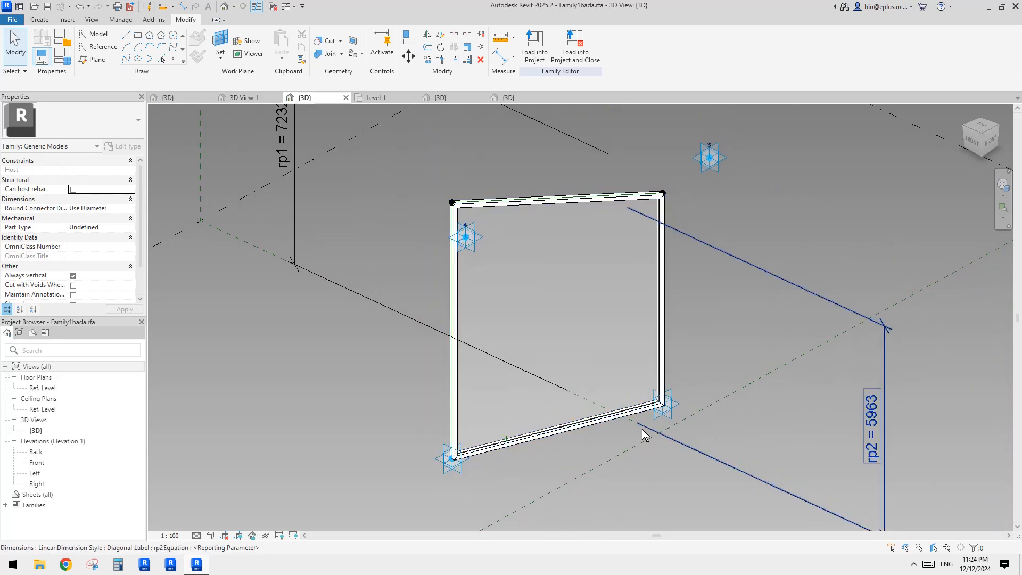
{"action": "left_click", "coordinate": [451, 290]}
{"action": "middle_click_drag", "start_coordinate": [546, 275], "coordinate": [510, 272]}
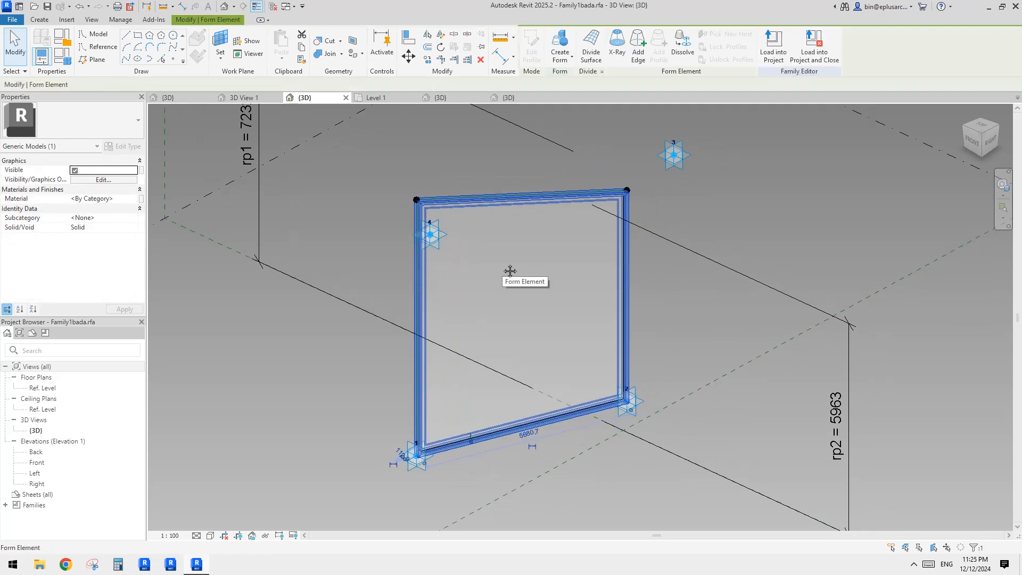
{"action": "key", "text": "Escape"}
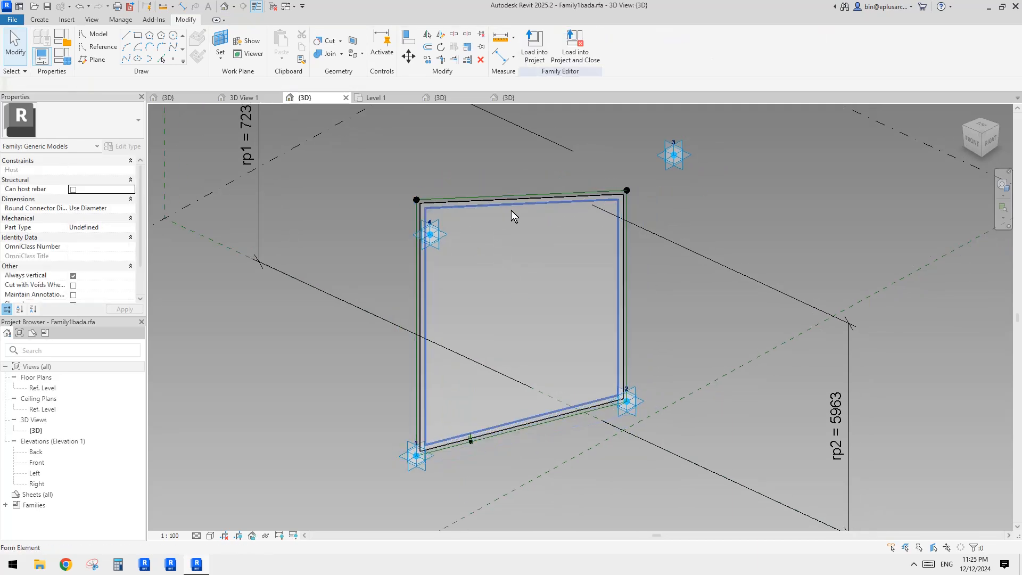
Step: Select the panel's frame reference lines and create a thin frame form from them
{"action": "scroll", "coordinate": [482, 432], "scroll_direction": "up", "scroll_amount": 5}
{"action": "scroll", "coordinate": [445, 455], "scroll_direction": "up", "scroll_amount": 5}
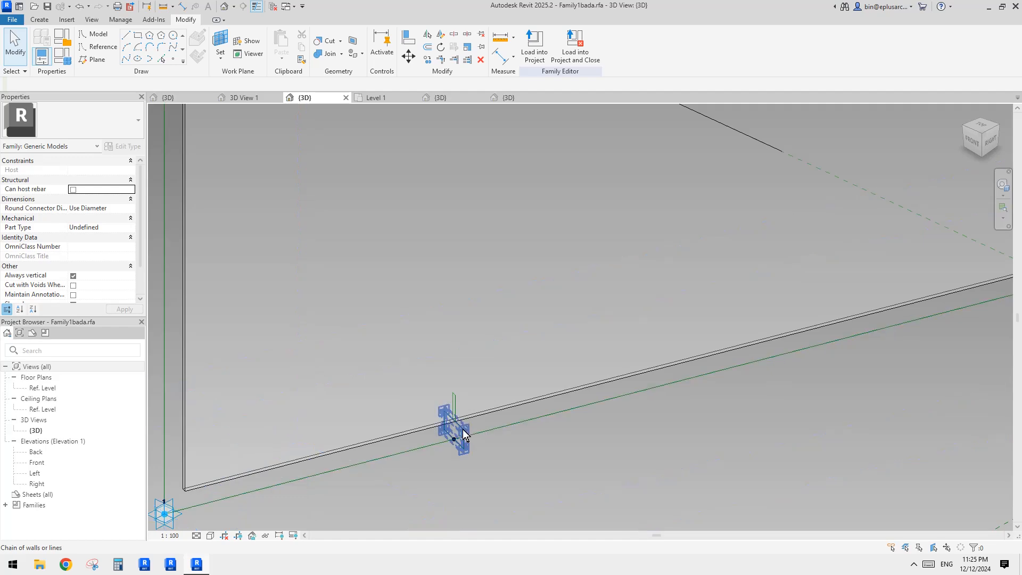
{"action": "left_click", "coordinate": [461, 429]}
{"action": "scroll", "coordinate": [476, 429], "scroll_direction": "down", "scroll_amount": 7}
{"action": "key", "text": "Tab"}
{"action": "left_click", "coordinate": [536, 417], "text": "ctrl"}
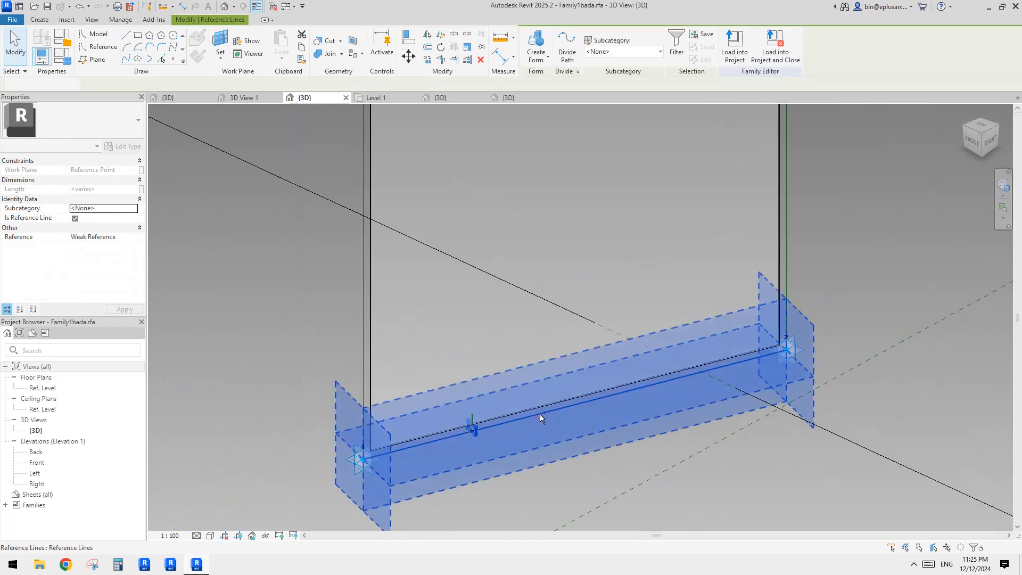
{"action": "middle_click_drag", "start_coordinate": [791, 277], "coordinate": [760, 349]}
{"action": "left_click", "coordinate": [757, 270], "text": "ctrl"}
{"action": "middle_click_drag", "start_coordinate": [756, 270], "coordinate": [629, 408]}
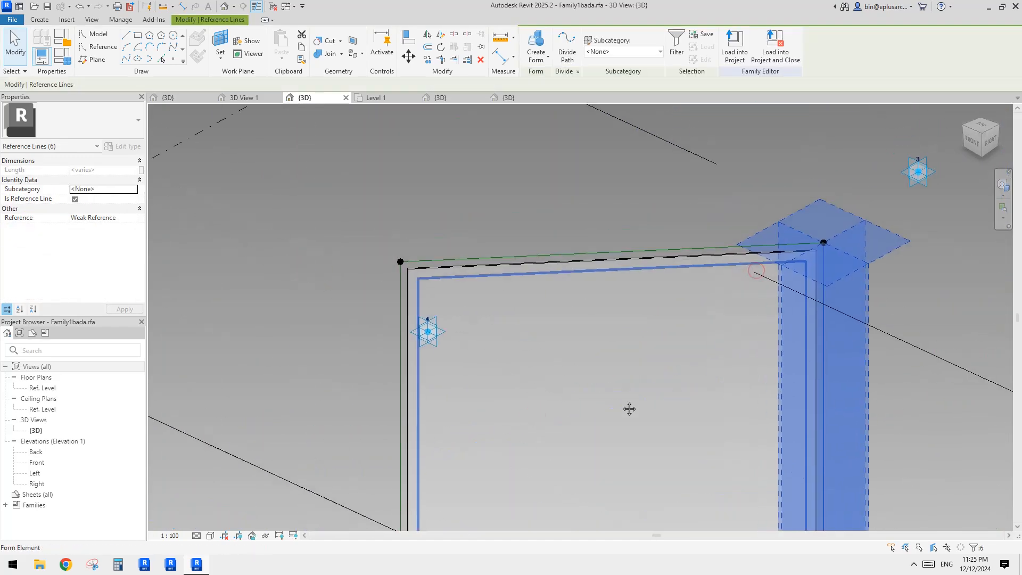
{"action": "left_click", "coordinate": [539, 253], "text": "ctrl"}
{"action": "scroll", "coordinate": [522, 150], "scroll_direction": "down", "scroll_amount": 2}
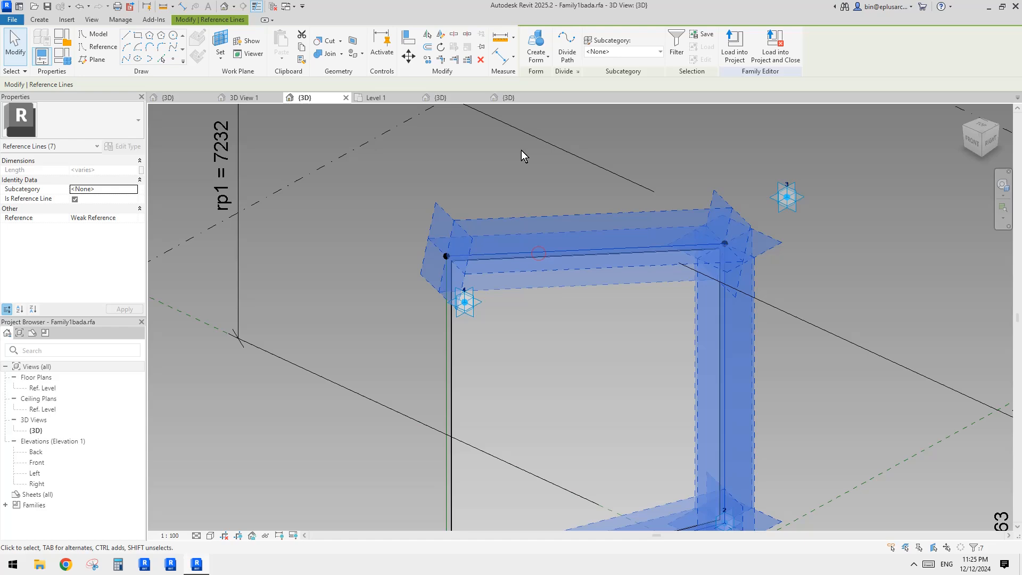
{"action": "left_click", "coordinate": [536, 51]}
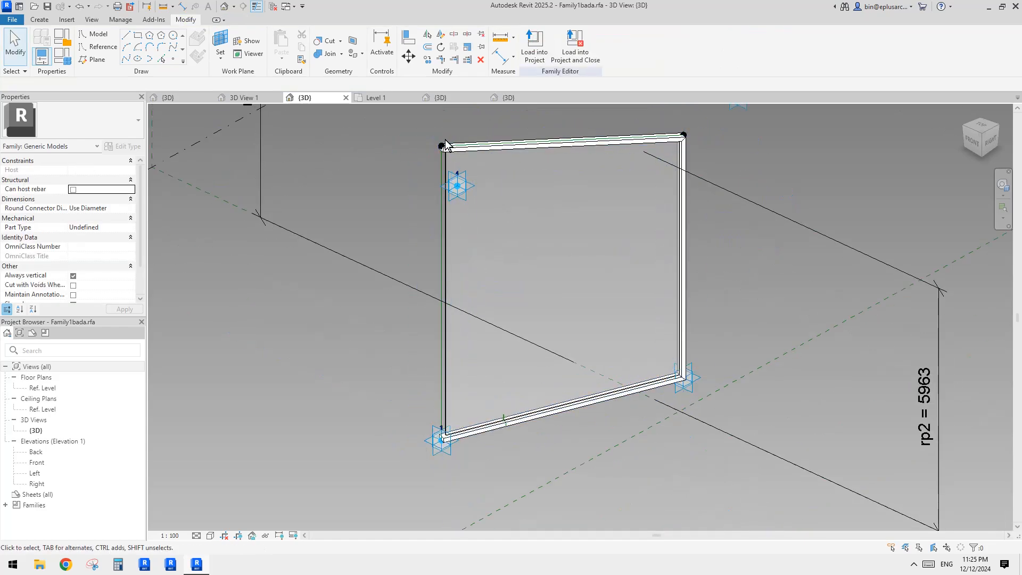
Step: Load the edited panel family into Family1.rfa, overwriting the existing version, and accept the warnings
{"action": "middle_click_drag", "start_coordinate": [585, 234], "coordinate": [587, 270]}
{"action": "left_click", "coordinate": [528, 48]}
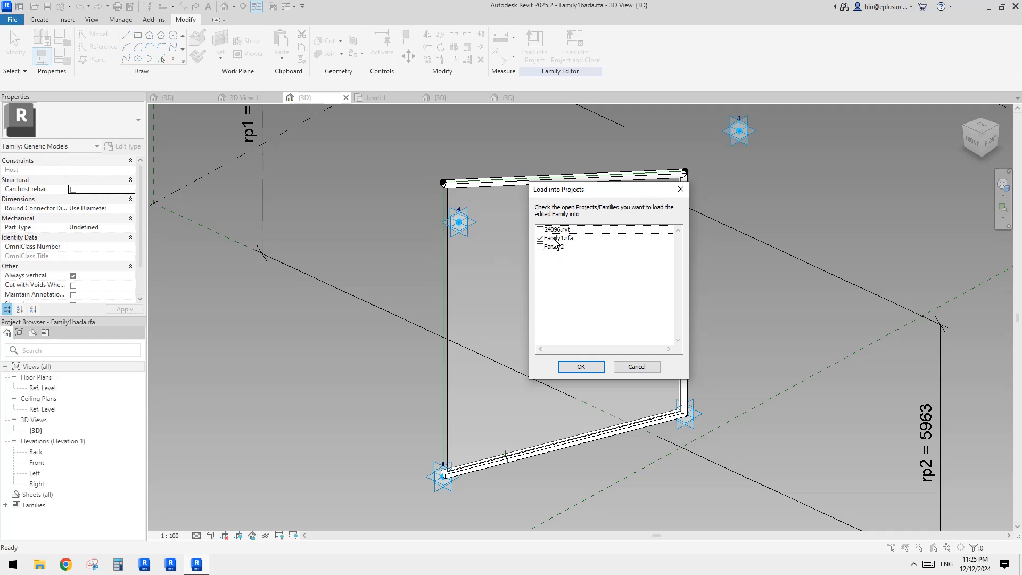
{"action": "left_click", "coordinate": [582, 371]}
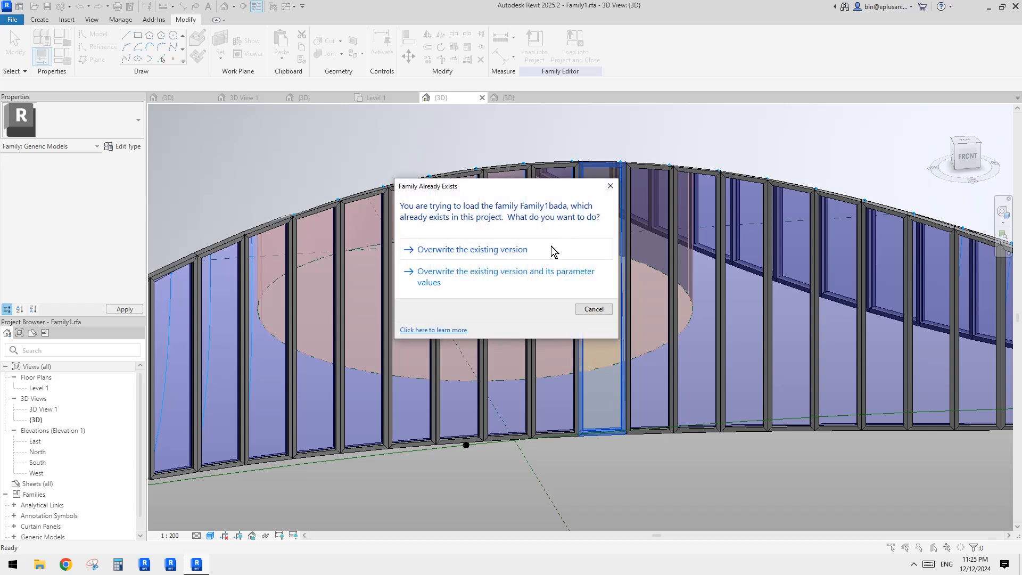
{"action": "left_click", "coordinate": [551, 246]}
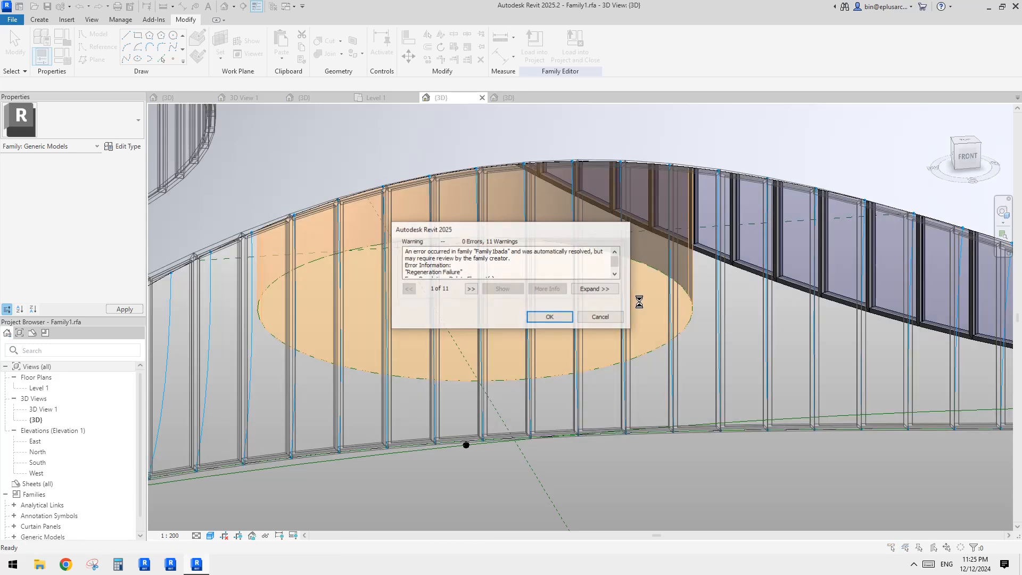
{"action": "left_click", "coordinate": [566, 317]}
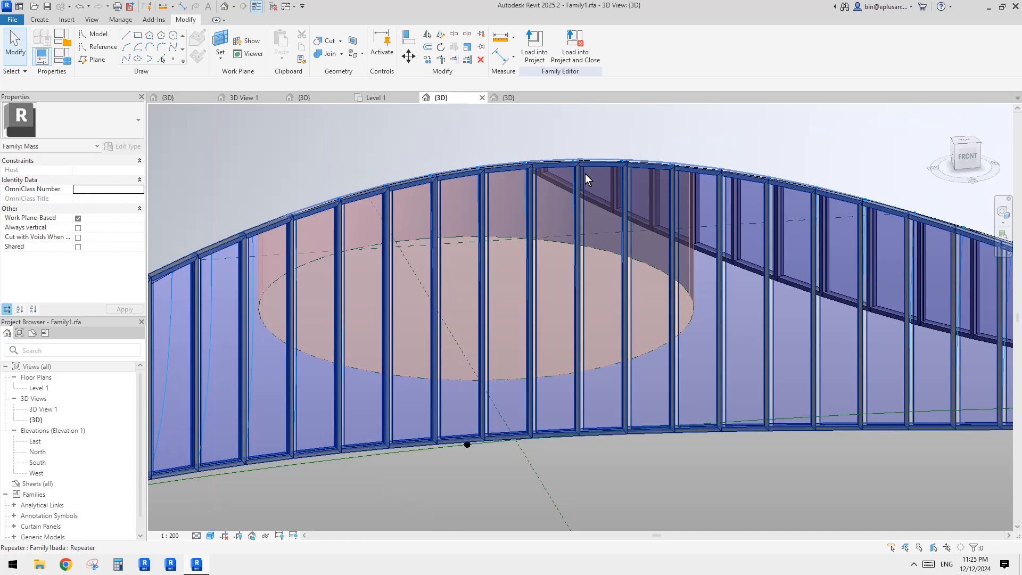
Step: Return to the Family1bada family view and delete the glass form and another form element
{"action": "scroll", "coordinate": [583, 172], "scroll_direction": "up", "scroll_amount": 2}
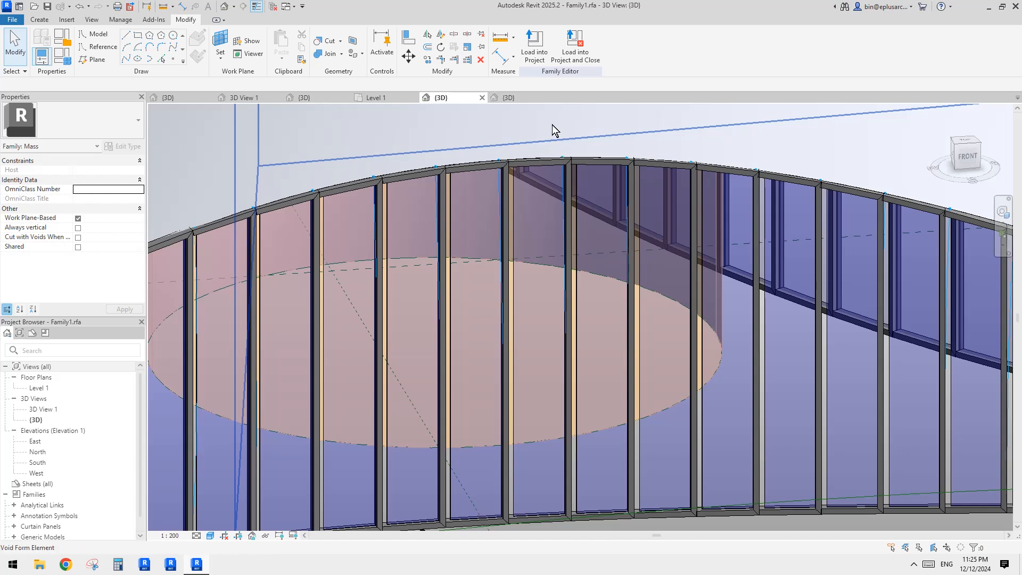
{"action": "left_click", "coordinate": [506, 103]}
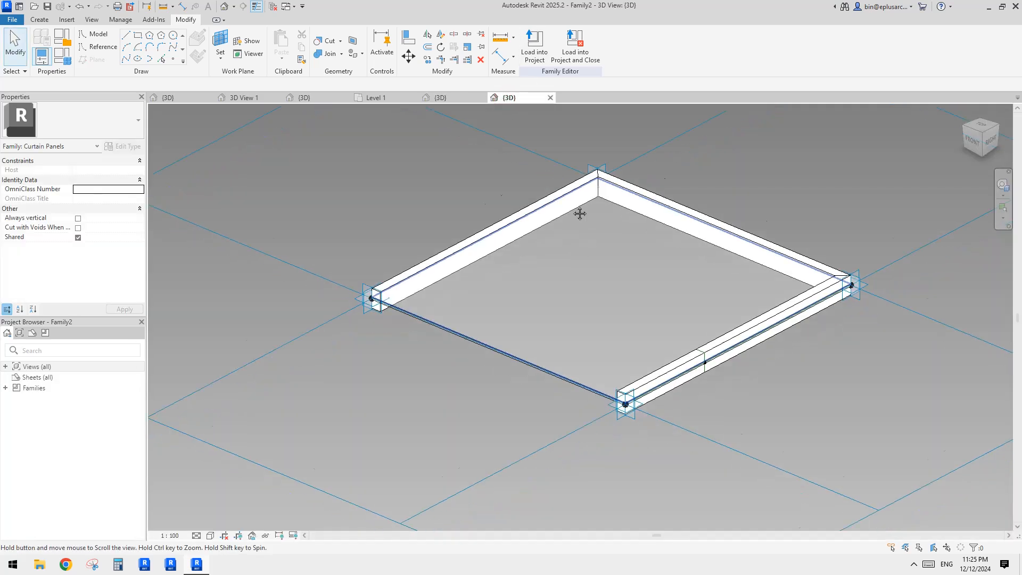
{"action": "left_click", "coordinate": [563, 263]}
{"action": "left_click", "coordinate": [426, 110]}
{"action": "left_click", "coordinate": [394, 97]}
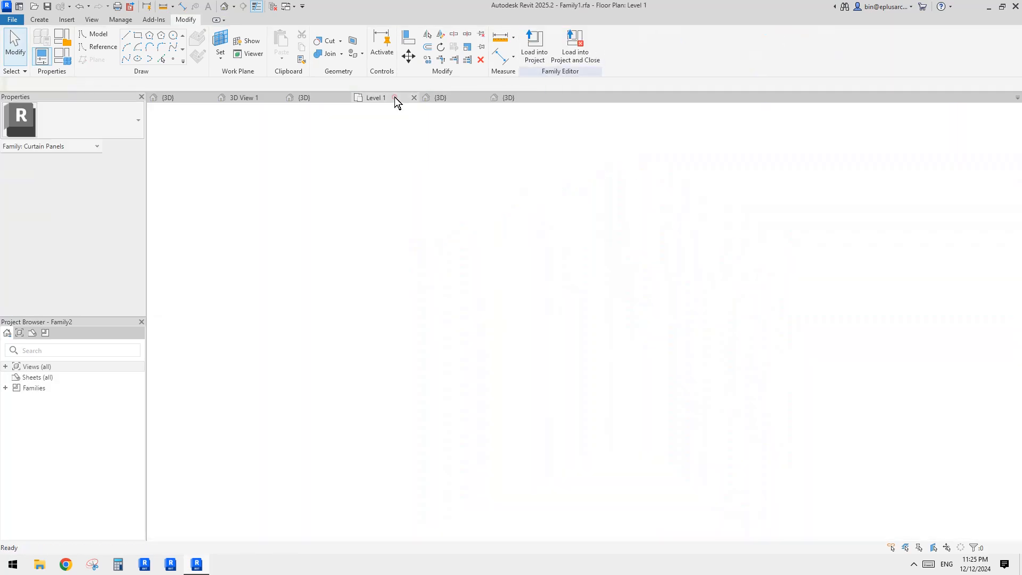
{"action": "left_click", "coordinate": [327, 95]}
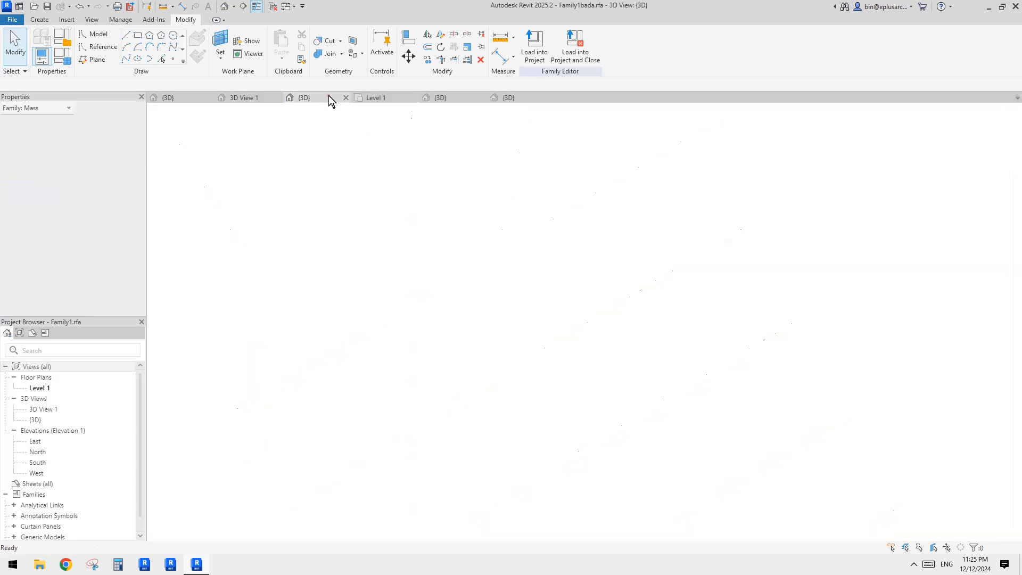
{"action": "scroll", "coordinate": [455, 162], "scroll_direction": "down", "scroll_amount": 1}
{"action": "middle_click_drag", "start_coordinate": [534, 225], "coordinate": [513, 222], "text": "shift"}
{"action": "left_click", "coordinate": [539, 235]}
{"action": "scroll", "coordinate": [538, 234], "scroll_direction": "up", "scroll_amount": 1}
{"action": "scroll", "coordinate": [456, 149], "scroll_direction": "up", "scroll_amount": 2}
{"action": "left_click", "coordinate": [454, 125]}
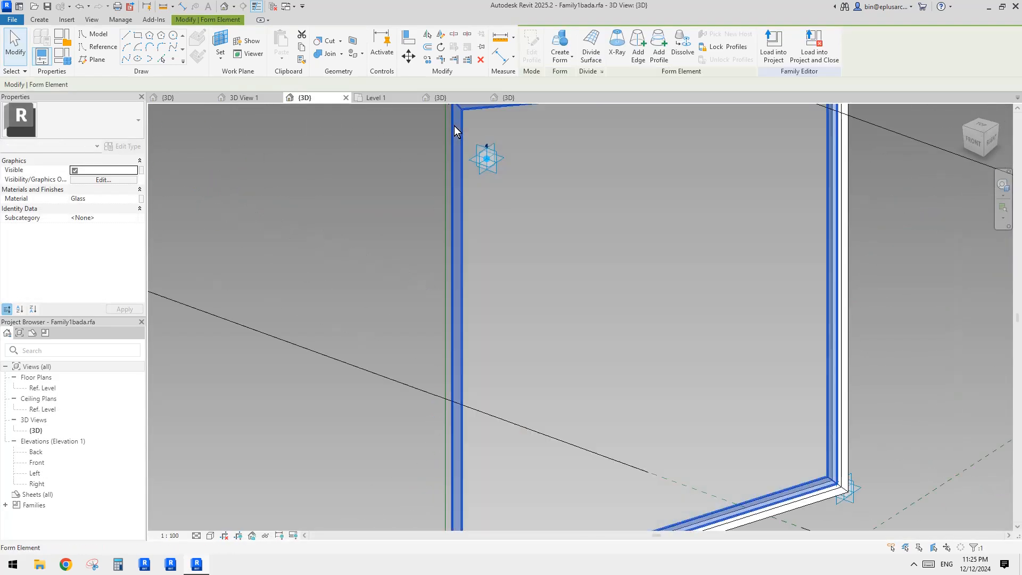
{"action": "middle_click_drag", "start_coordinate": [456, 124], "coordinate": [497, 198]}
{"action": "key", "text": "Delete"}
{"action": "left_click", "coordinate": [505, 226]}
{"action": "key", "text": "Delete"}
Step: Select the four frame reference lines and create a surface form filling the panel frame
{"action": "scroll", "coordinate": [496, 200], "scroll_direction": "down", "scroll_amount": 1}
{"action": "middle_click_drag", "start_coordinate": [497, 214], "coordinate": [450, 189]}
{"action": "key", "text": "Tab"}
{"action": "left_click", "coordinate": [420, 168]}
{"action": "scroll", "coordinate": [426, 170], "scroll_direction": "down", "scroll_amount": 2}
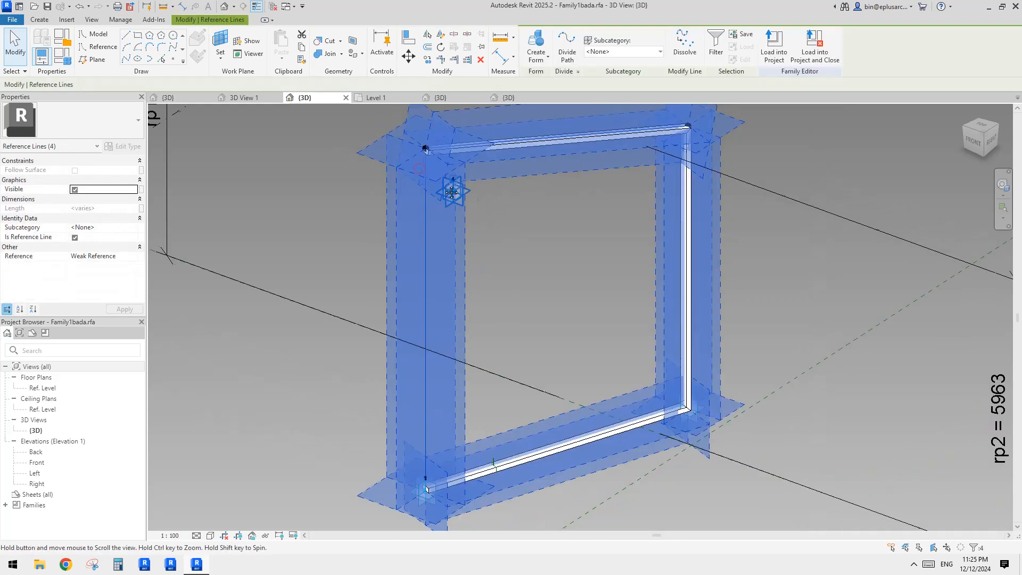
{"action": "left_click", "coordinate": [543, 52]}
{"action": "left_click", "coordinate": [542, 52]}
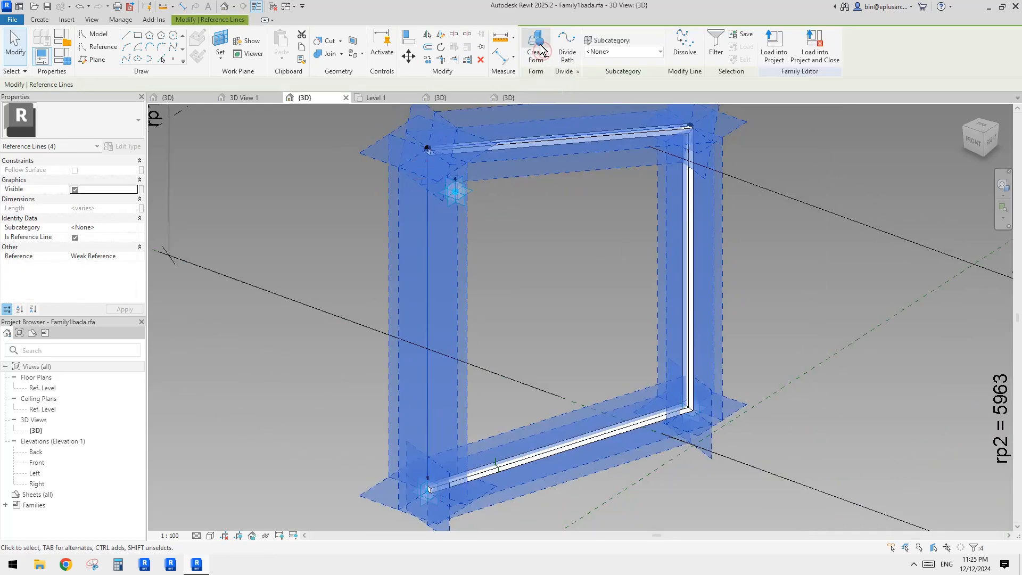
{"action": "left_click", "coordinate": [289, 241]}
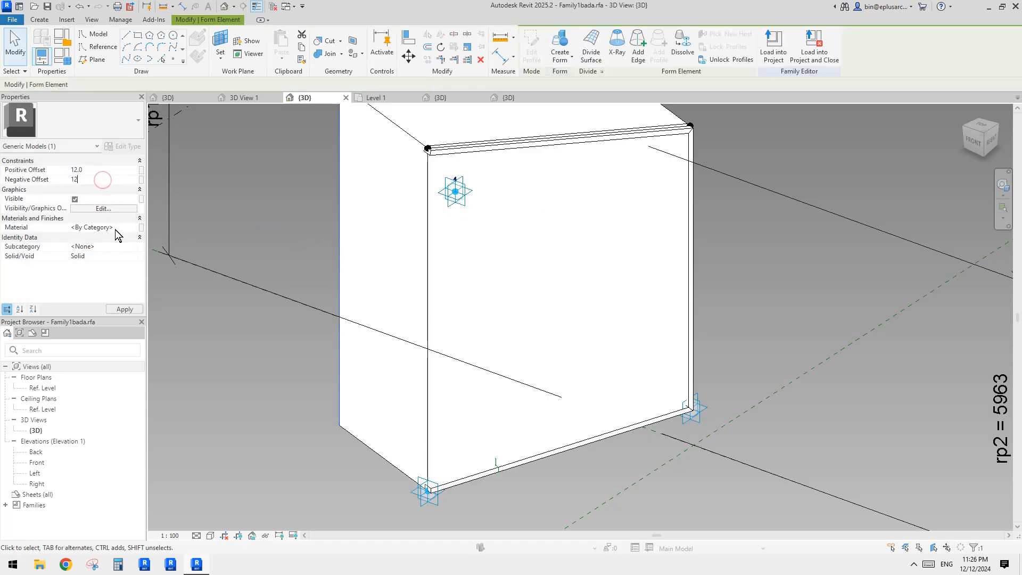
{"action": "left_click", "coordinate": [285, 180]}
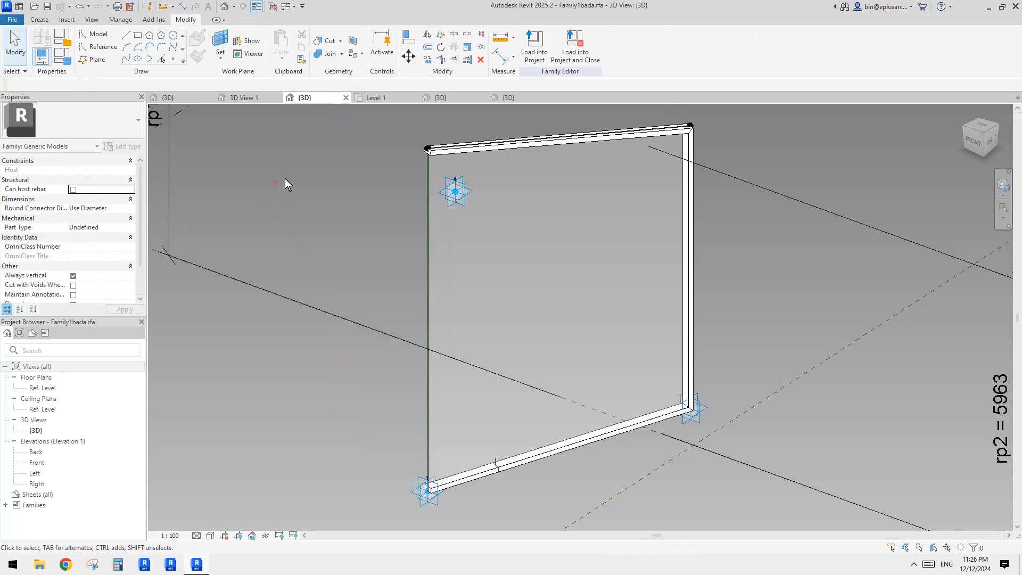
Step: Load the panel family into Family1.rfa again and accept the warnings
{"action": "left_click", "coordinate": [541, 40]}
{"action": "left_click", "coordinate": [581, 367]}
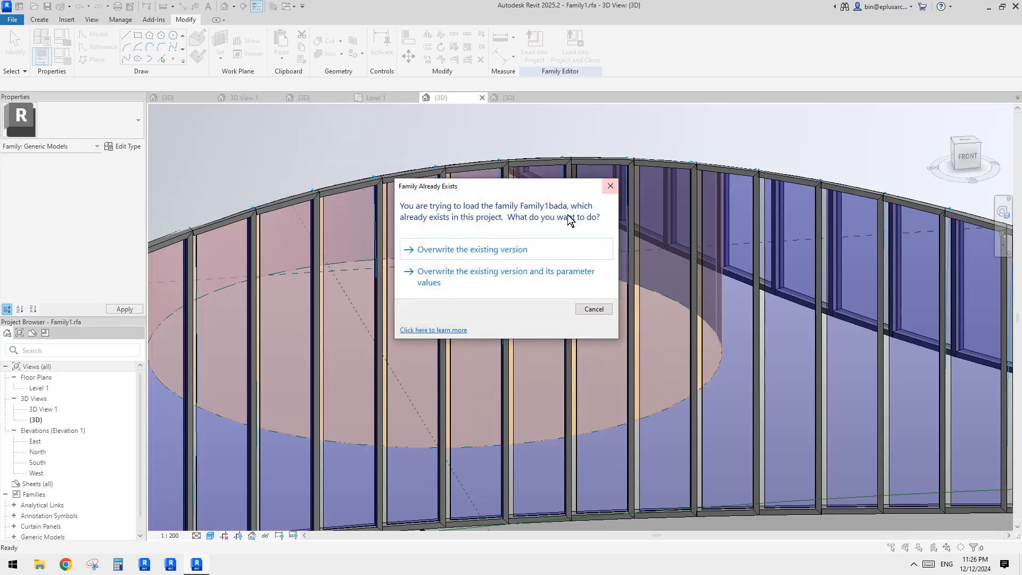
{"action": "left_click", "coordinate": [538, 250]}
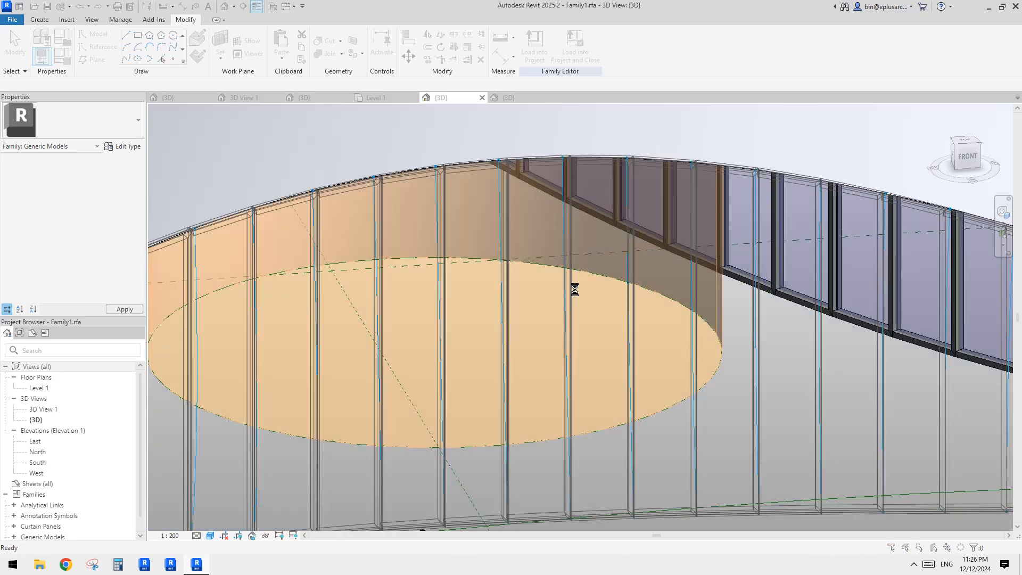
{"action": "left_click", "coordinate": [555, 319]}
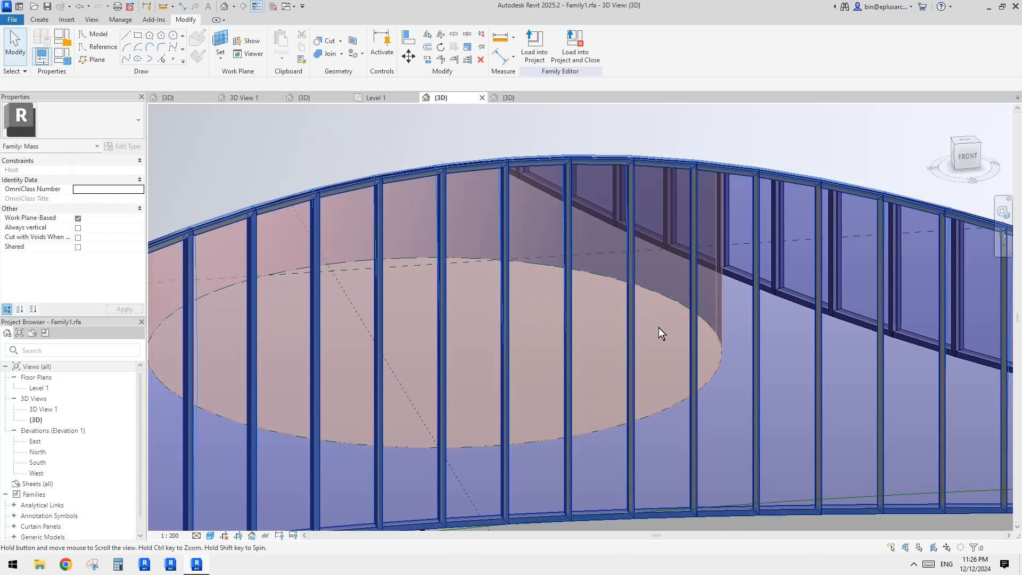
Step: Inspect the updated repeater panels around the mass from several angles
{"action": "middle_click_drag", "start_coordinate": [659, 327], "coordinate": [673, 344]}
{"action": "key", "text": "Escape"}
{"action": "scroll", "coordinate": [686, 418], "scroll_direction": "down", "scroll_amount": 1}
{"action": "middle_click_drag", "start_coordinate": [686, 419], "coordinate": [609, 360], "text": "shift"}
{"action": "middle_click_drag", "start_coordinate": [628, 295], "coordinate": [620, 366], "text": "shift"}
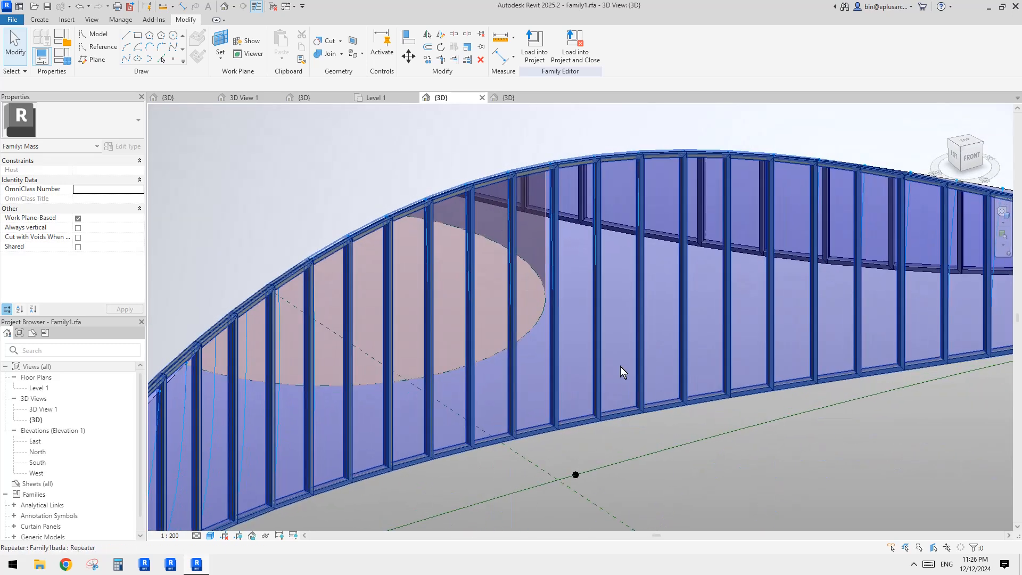
{"action": "left_click", "coordinate": [620, 366]}
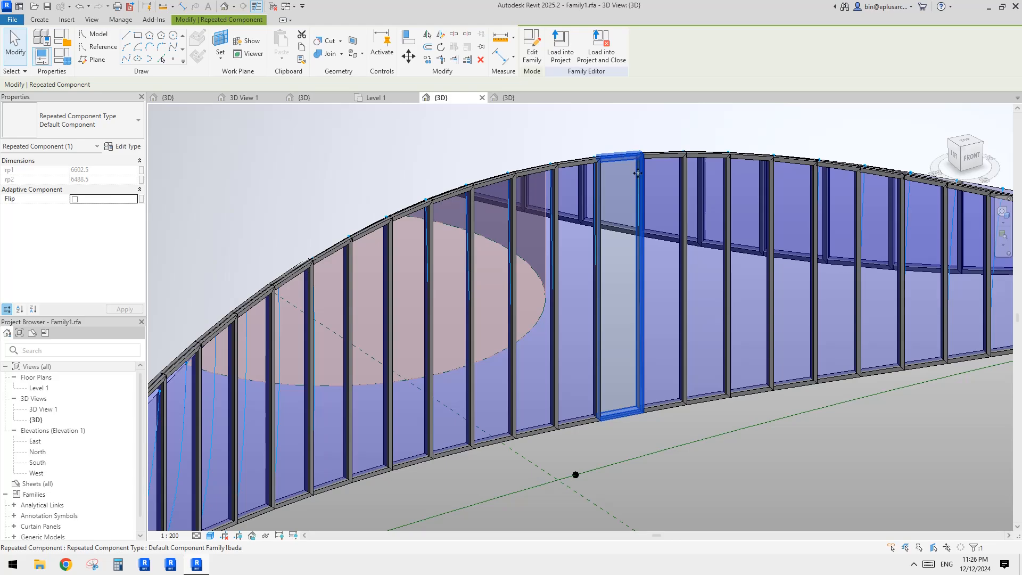
{"action": "key", "text": "Escape"}
{"action": "scroll", "coordinate": [654, 250], "scroll_direction": "down", "scroll_amount": 2}
{"action": "middle_click_drag", "start_coordinate": [840, 388], "coordinate": [545, 162], "text": "shift"}
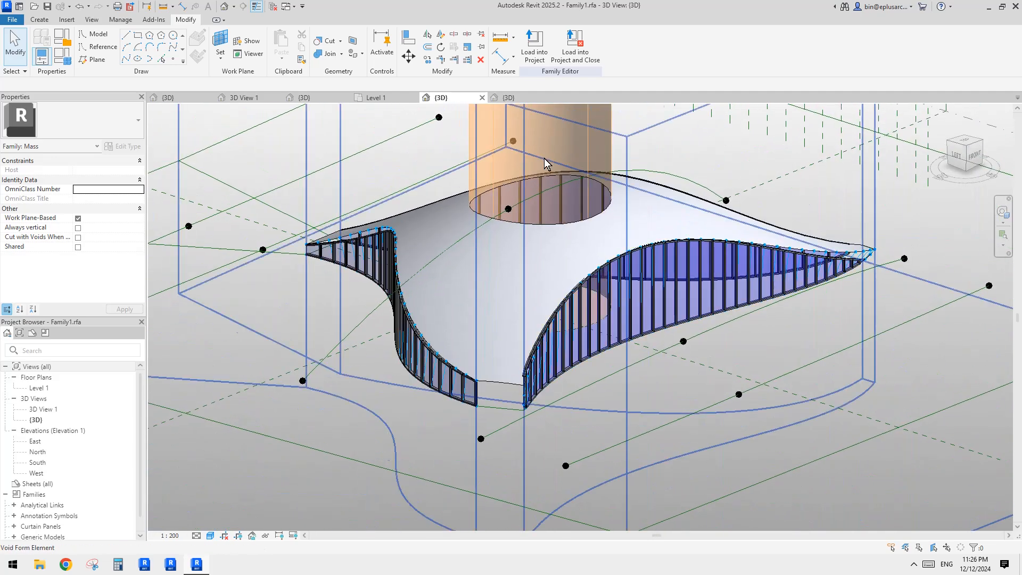
Step: Load Family1 into 24096.rvt, overwriting the existing version and the shared Family2 sub-component with the Family1 version
{"action": "left_click", "coordinate": [534, 52]}
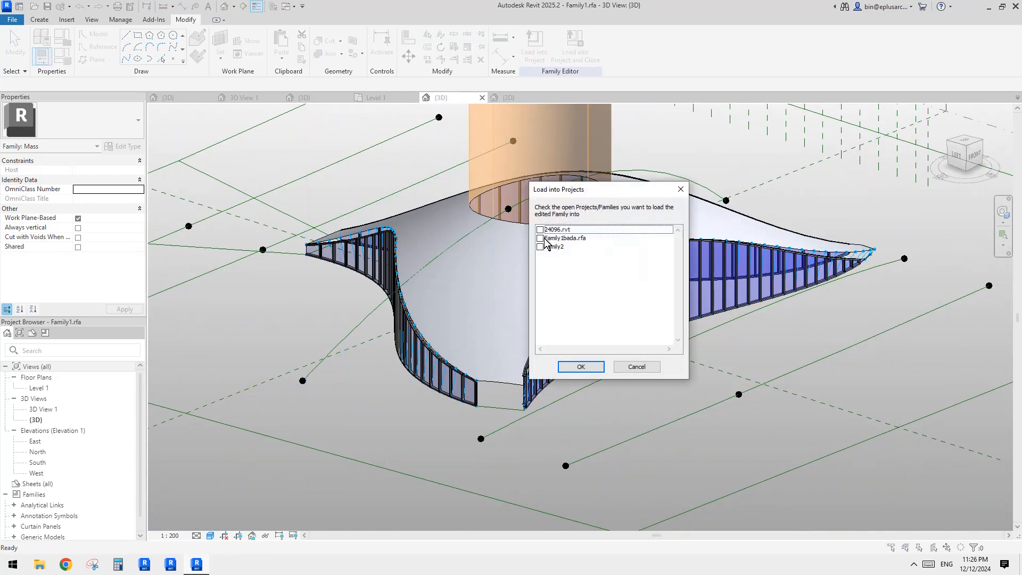
{"action": "key", "text": "Escape"}
{"action": "middle_click_drag", "start_coordinate": [495, 206], "coordinate": [517, 259]}
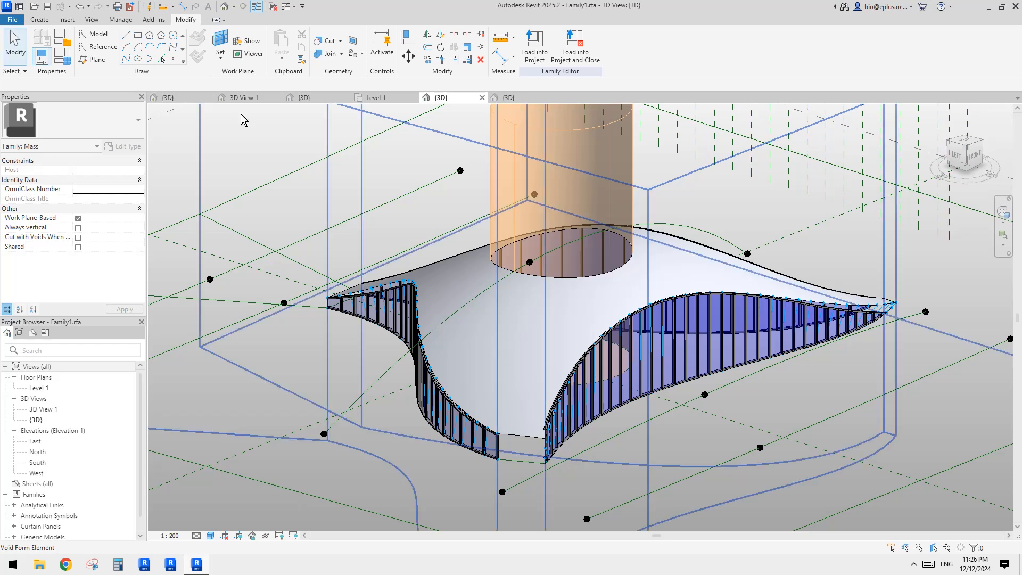
{"action": "left_click", "coordinate": [534, 52]}
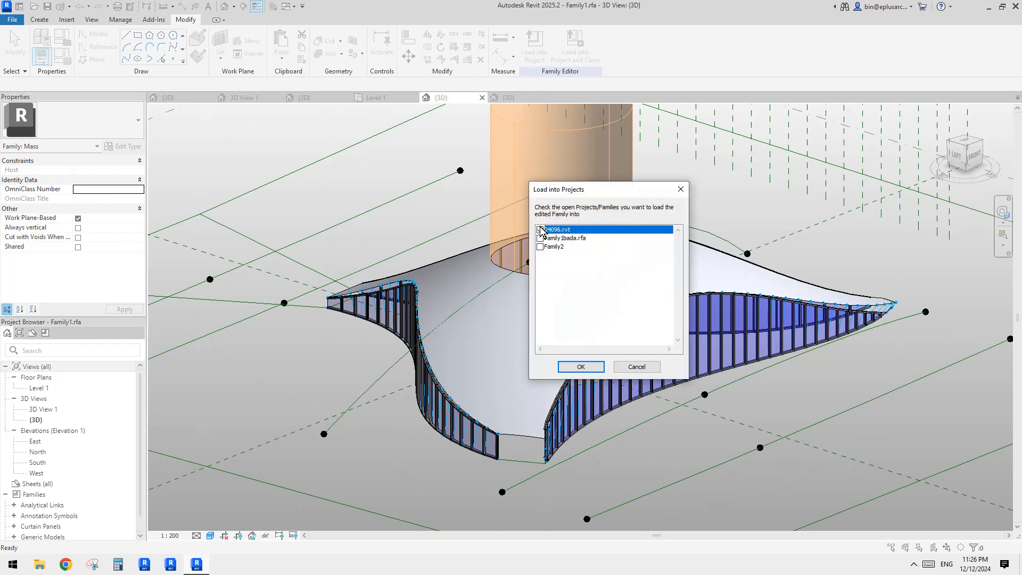
{"action": "left_click", "coordinate": [582, 367]}
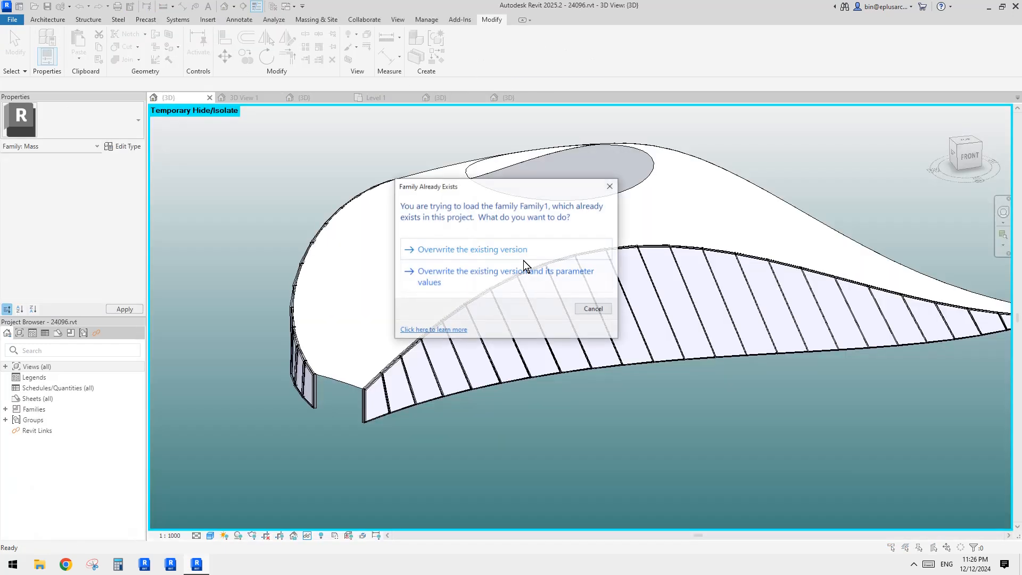
{"action": "left_click", "coordinate": [497, 250]}
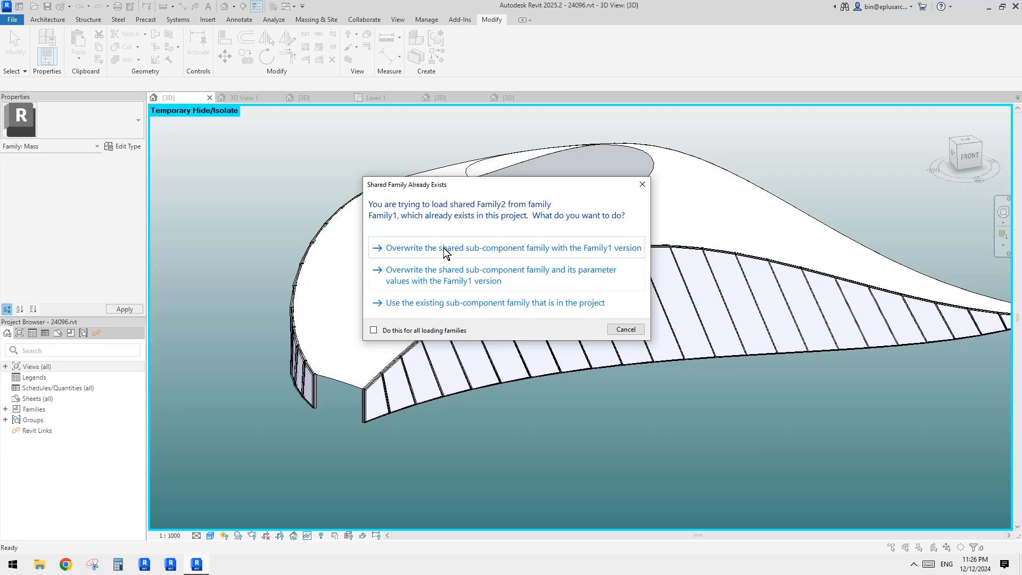
{"action": "left_click", "coordinate": [446, 249]}
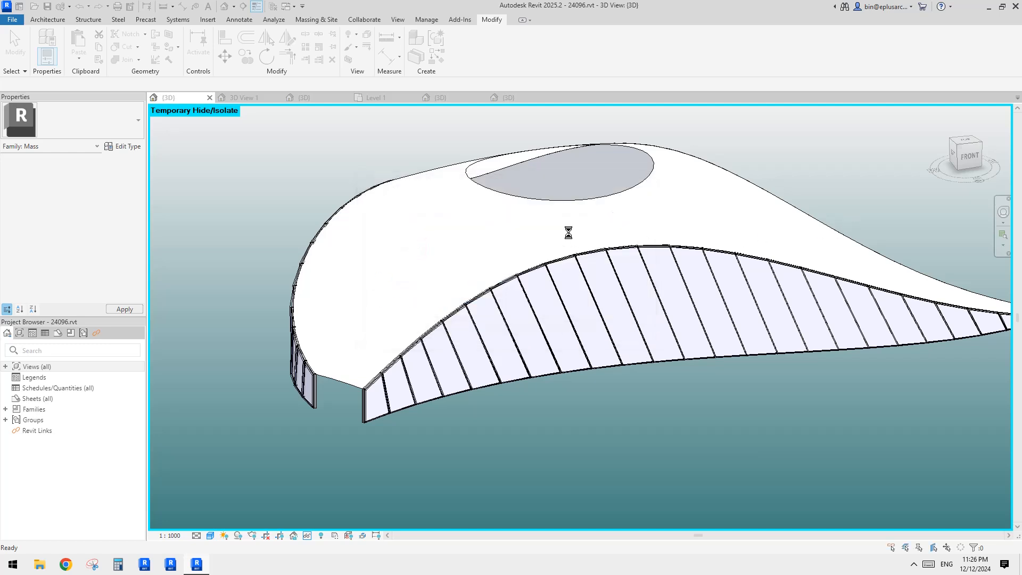
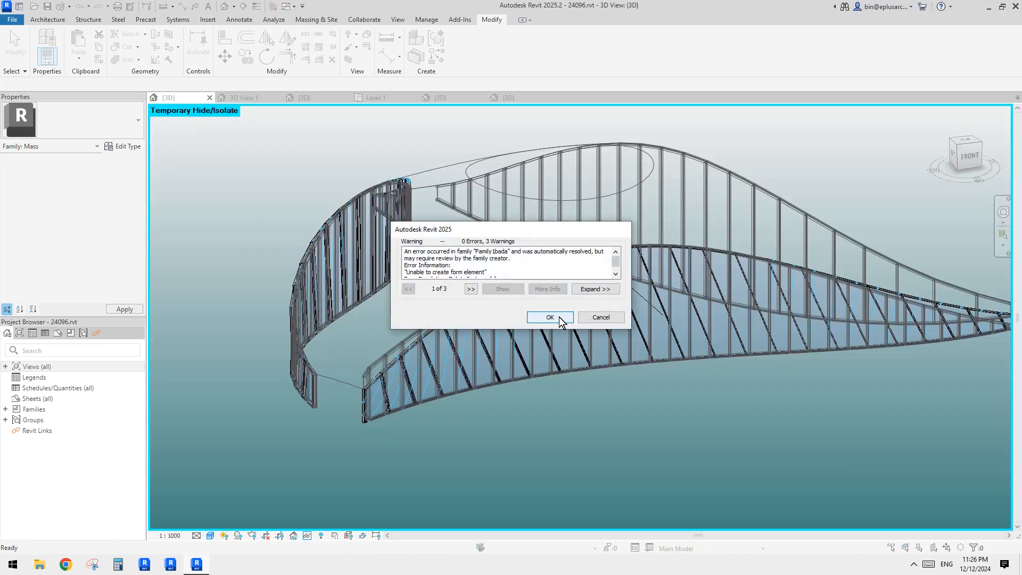
Step: Accept the family load warnings and dismiss the save reminder without saving the project
{"action": "left_click", "coordinate": [550, 317]}
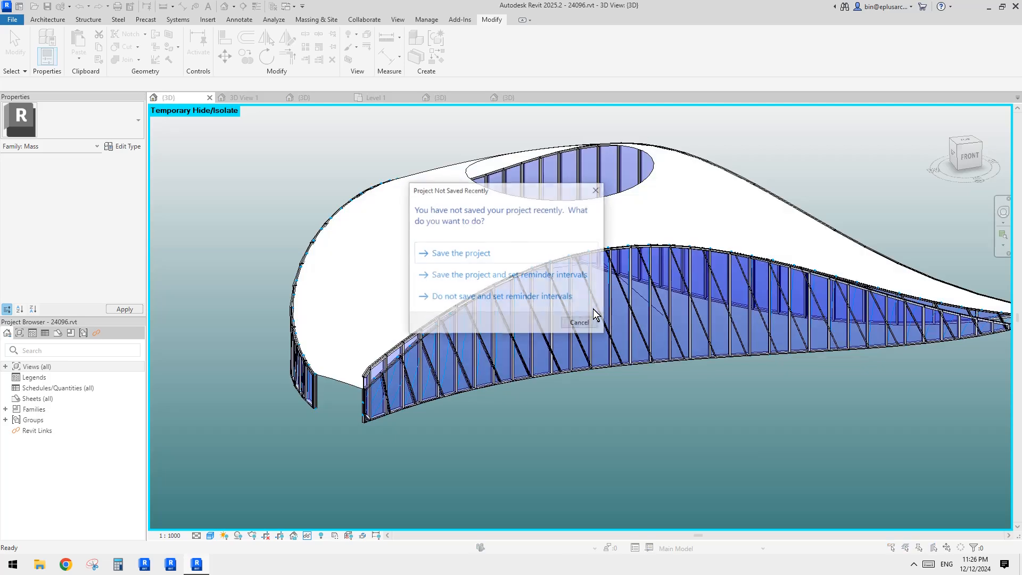
{"action": "left_click", "coordinate": [566, 297]}
{"action": "middle_click_drag", "start_coordinate": [567, 286], "coordinate": [645, 299], "text": "shift"}
{"action": "scroll", "coordinate": [539, 276], "scroll_direction": "up", "scroll_amount": 4}
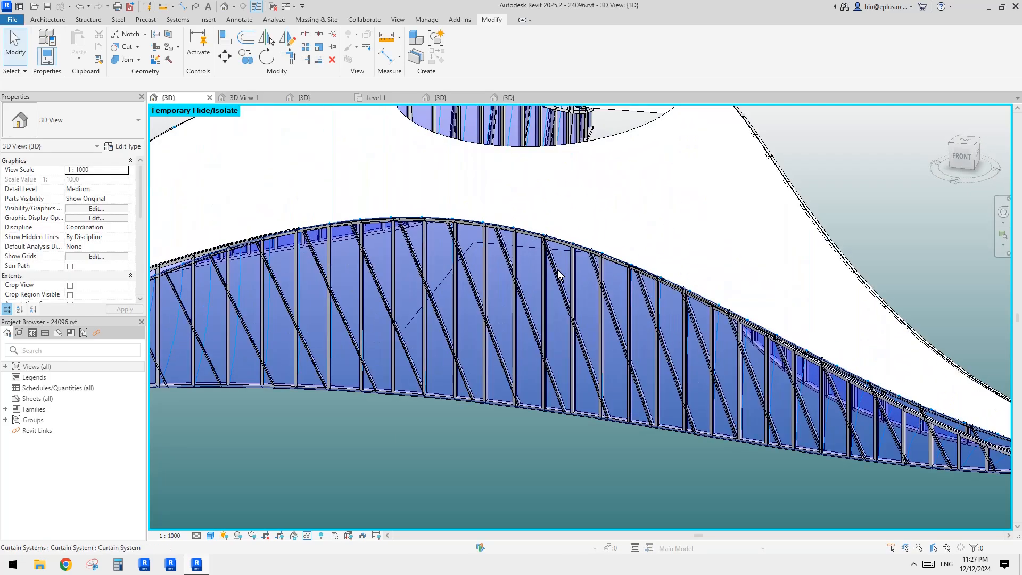
Step: Select a glazed curtain panel on the facade and inspect the curtain wall from several angles
{"action": "left_click", "coordinate": [560, 275]}
{"action": "left_click", "coordinate": [558, 272]}
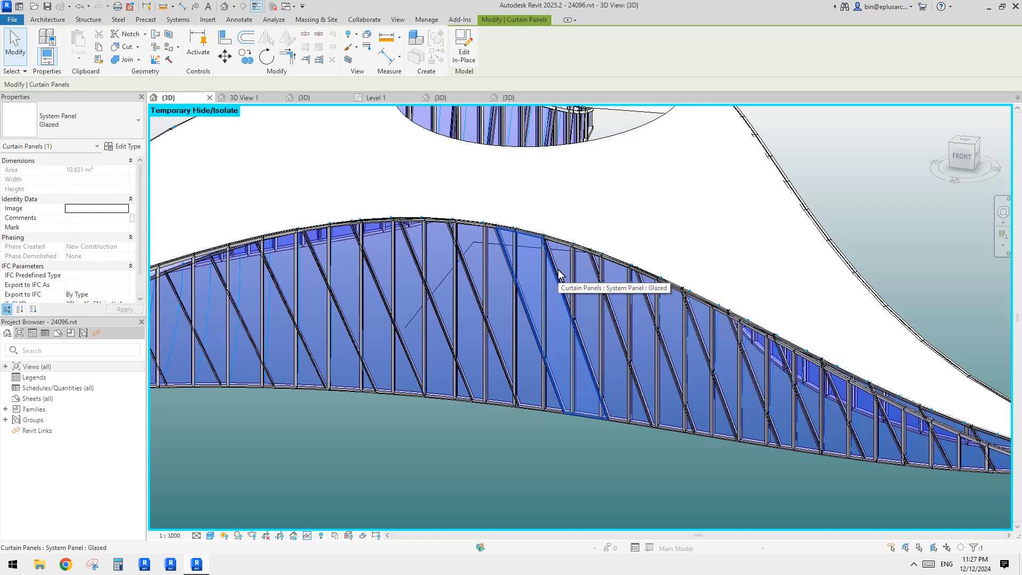
{"action": "mouse_move", "coordinate": [559, 273]}
{"action": "middle_mouse_down", "text": "shift"}
{"action": "mouse_move", "coordinate": [592, 280]}
{"action": "mouse_move", "coordinate": [598, 306]}
{"action": "mouse_move", "coordinate": [558, 288]}
{"action": "middle_mouse_up", "text": "shift"}
{"action": "scroll", "coordinate": [543, 277], "scroll_direction": "down", "scroll_amount": 4}
{"action": "middle_click_drag", "start_coordinate": [698, 332], "coordinate": [597, 320]}
{"action": "middle_click_drag", "start_coordinate": [761, 325], "coordinate": [494, 346], "text": "shift"}
{"action": "scroll", "coordinate": [591, 248], "scroll_direction": "up", "scroll_amount": 2}
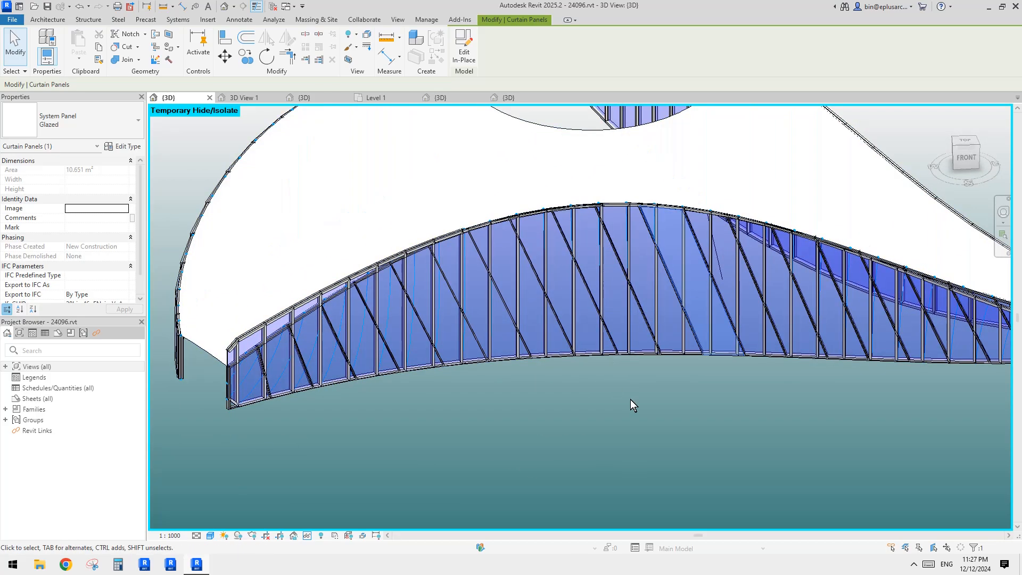
Step: Select the curtain system and review its type properties for curtain panel, grid and mullion settings, then close them
{"action": "left_click", "coordinate": [624, 268]}
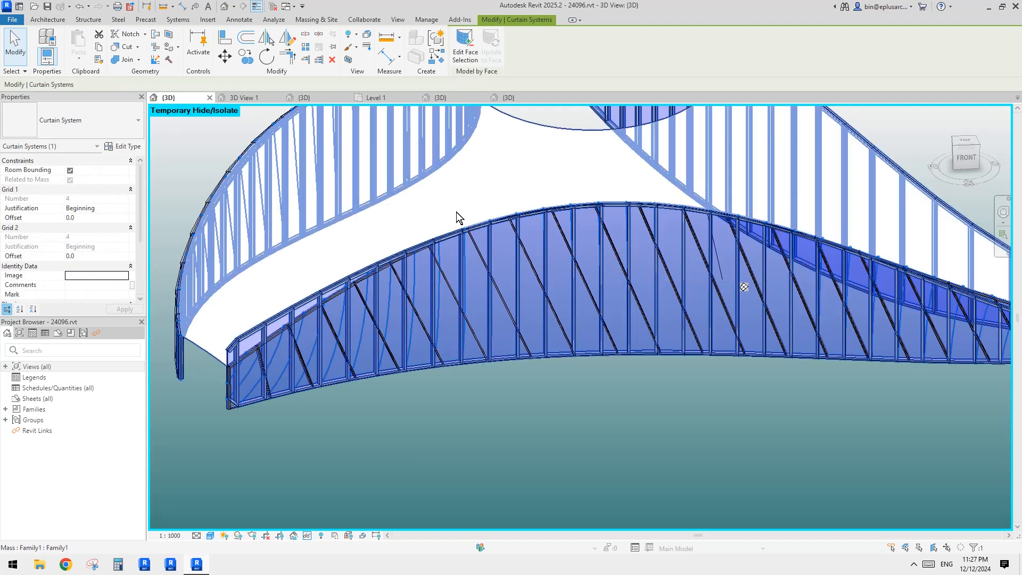
{"action": "middle_click_drag", "start_coordinate": [548, 270], "coordinate": [527, 268]}
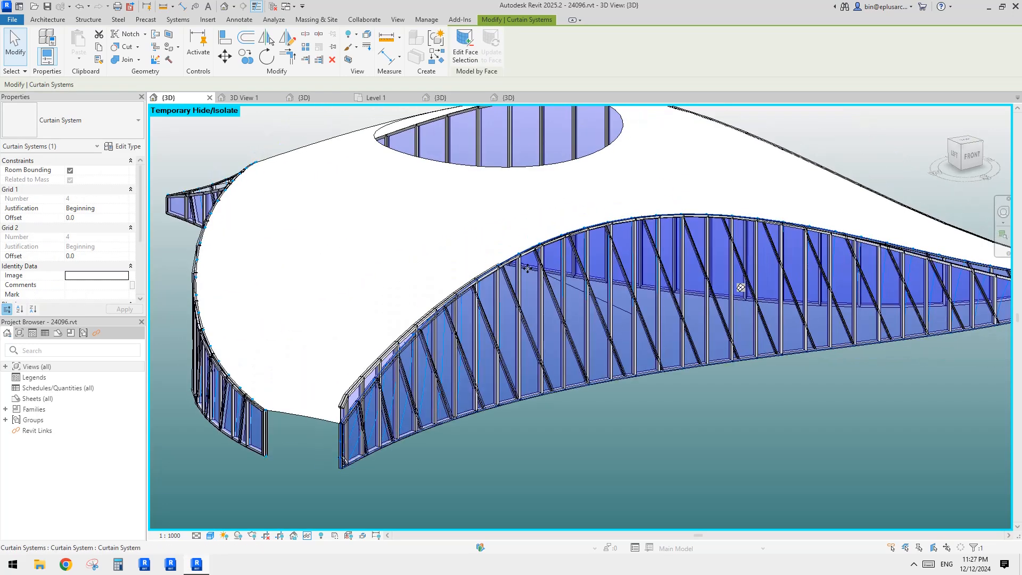
{"action": "scroll", "coordinate": [99, 220], "scroll_direction": "down", "scroll_amount": 3}
{"action": "scroll", "coordinate": [98, 224], "scroll_direction": "up", "scroll_amount": 3}
{"action": "left_click", "coordinate": [124, 146]}
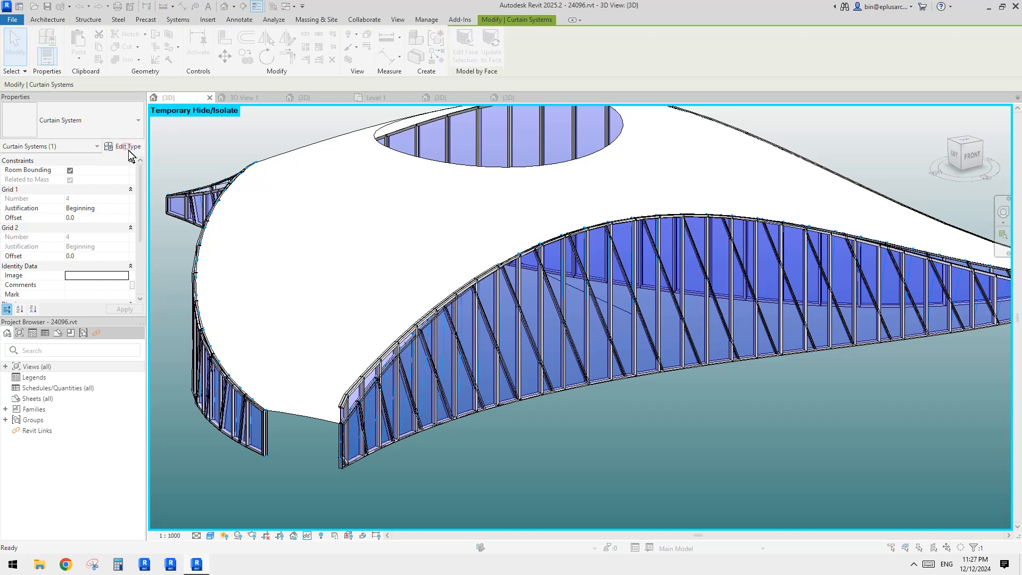
{"action": "scroll", "coordinate": [272, 289], "scroll_direction": "down", "scroll_amount": 5}
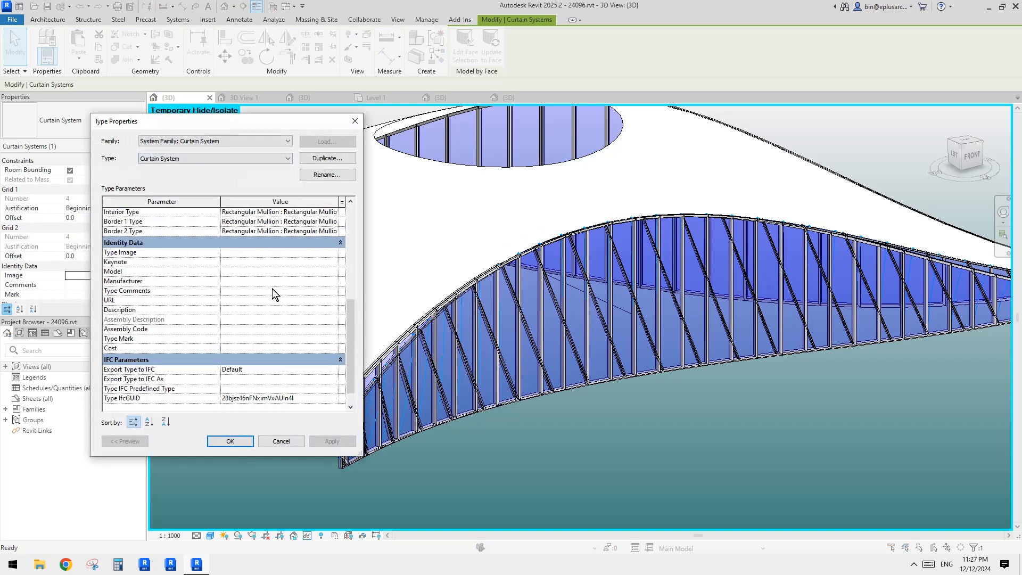
{"action": "scroll", "coordinate": [273, 288], "scroll_direction": "up", "scroll_amount": 5}
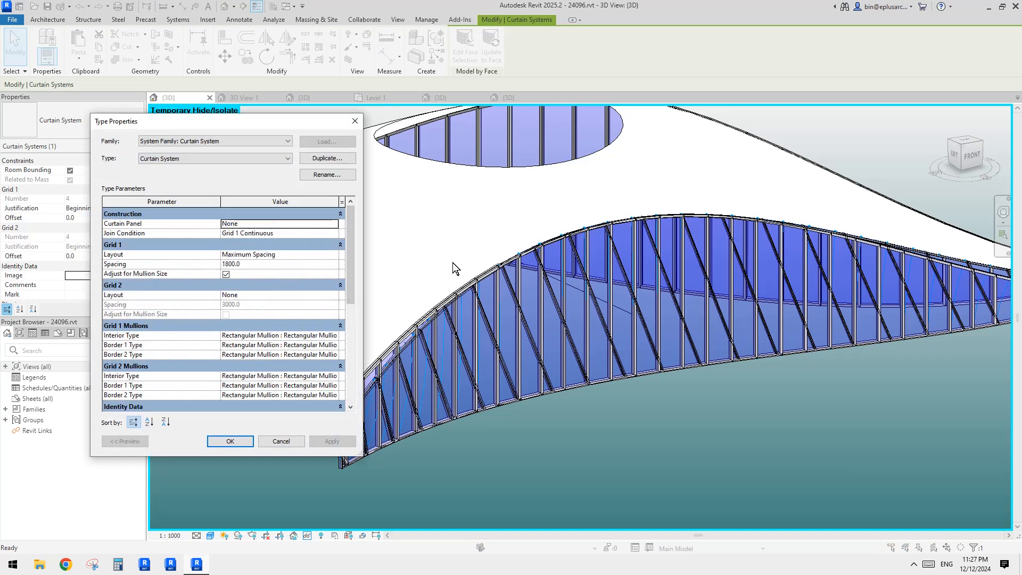
{"action": "key", "text": "Escape"}
{"action": "key", "text": "Escape"}
Step: Reset the temporary hide/isolate so all elements show in the 3D view
{"action": "scroll", "coordinate": [574, 347], "scroll_direction": "down", "scroll_amount": 2}
{"action": "middle_click_drag", "start_coordinate": [574, 347], "coordinate": [749, 289]}
{"action": "key", "text": "h"}
{"action": "key", "text": "r"}
{"action": "left_click", "coordinate": [814, 246]}
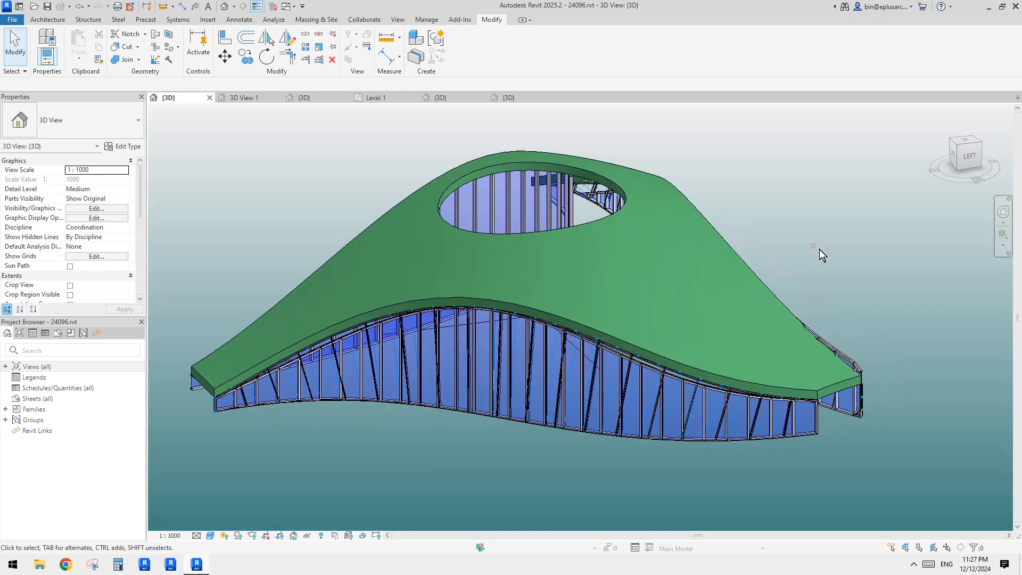
Step: Inspect the curtain system, grid lines and mass beneath the roof, cycling through overlapping elements
{"action": "middle_click_drag", "start_coordinate": [819, 249], "coordinate": [807, 279], "text": "shift"}
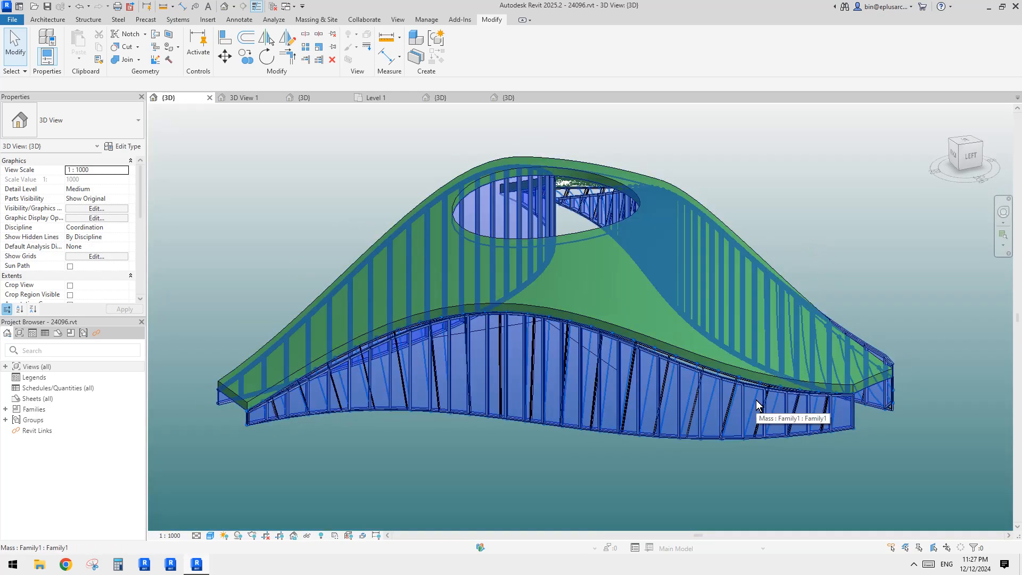
{"action": "middle_click_drag", "start_coordinate": [702, 393], "coordinate": [705, 353], "text": "shift"}
{"action": "scroll", "coordinate": [644, 407], "scroll_direction": "up", "scroll_amount": 4}
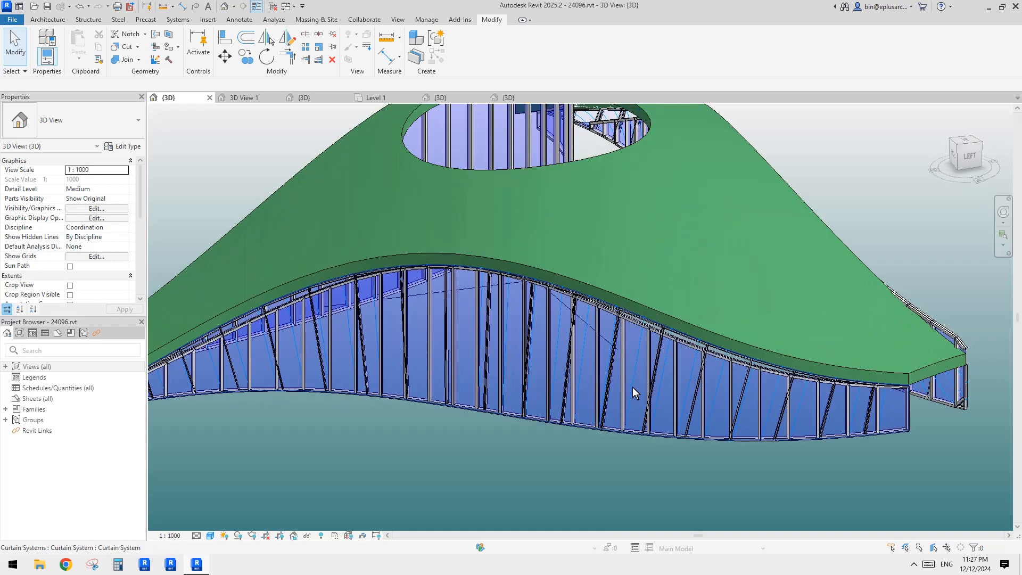
{"action": "key", "text": "Tab"}
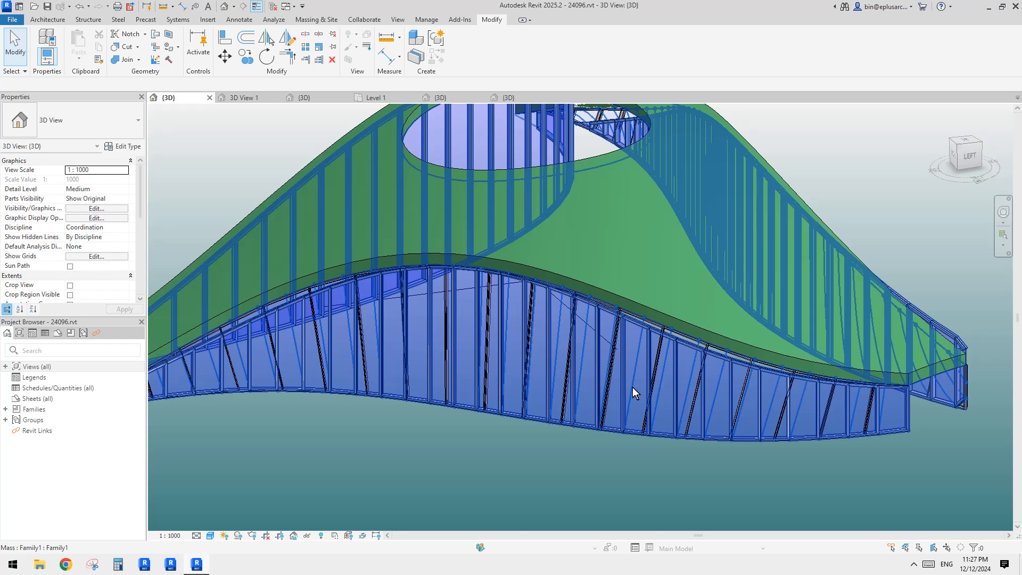
{"action": "key", "text": "Tab"}
{"action": "left_click", "coordinate": [632, 388]}
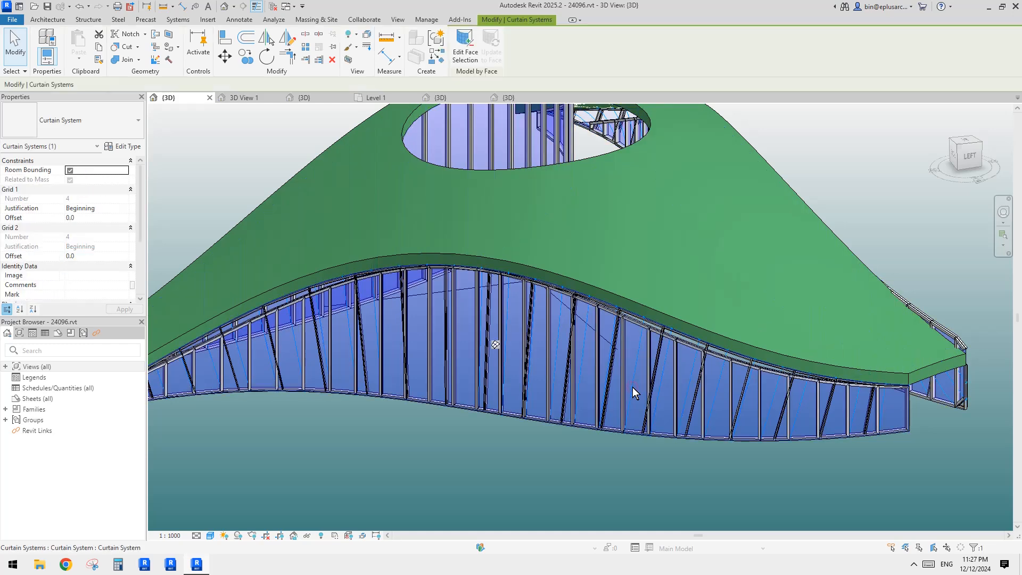
{"action": "scroll", "coordinate": [290, 225], "scroll_direction": "down", "scroll_amount": 1}
{"action": "middle_click_drag", "start_coordinate": [750, 282], "coordinate": [686, 292], "text": "shift"}
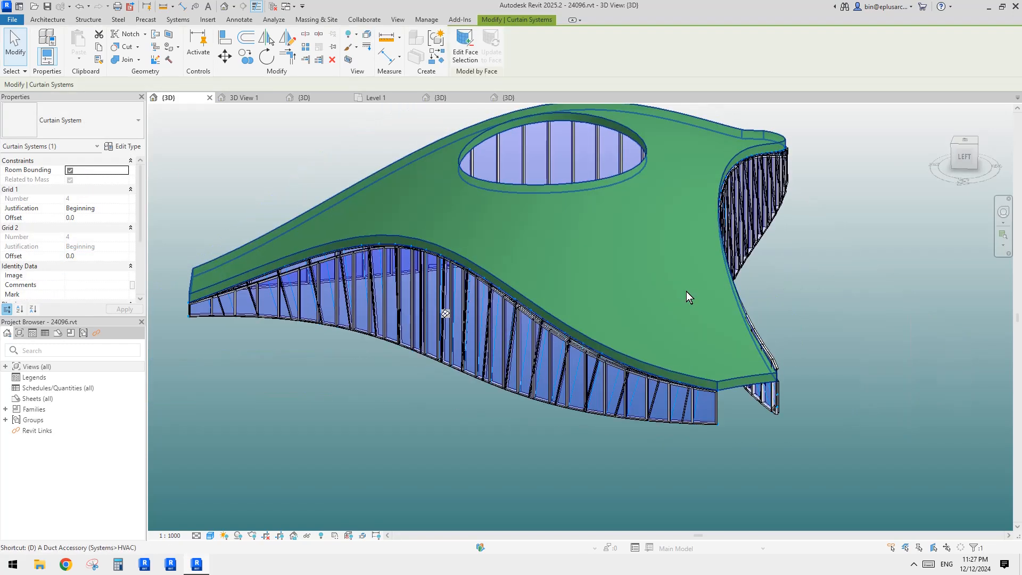
{"action": "key", "text": "Escape"}
{"action": "middle_click_drag", "start_coordinate": [746, 302], "coordinate": [682, 334], "text": "shift"}
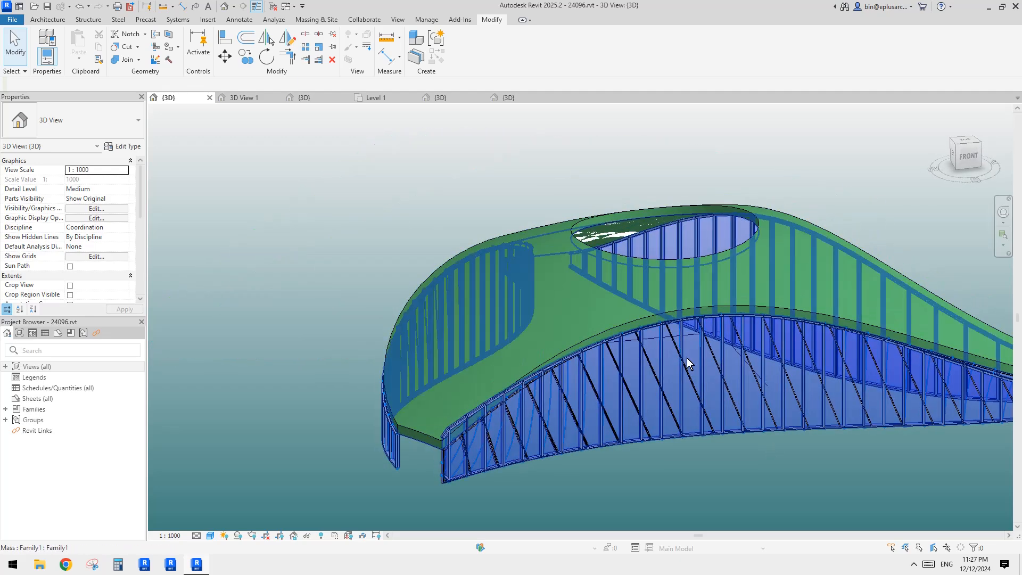
{"action": "left_click", "coordinate": [675, 345]}
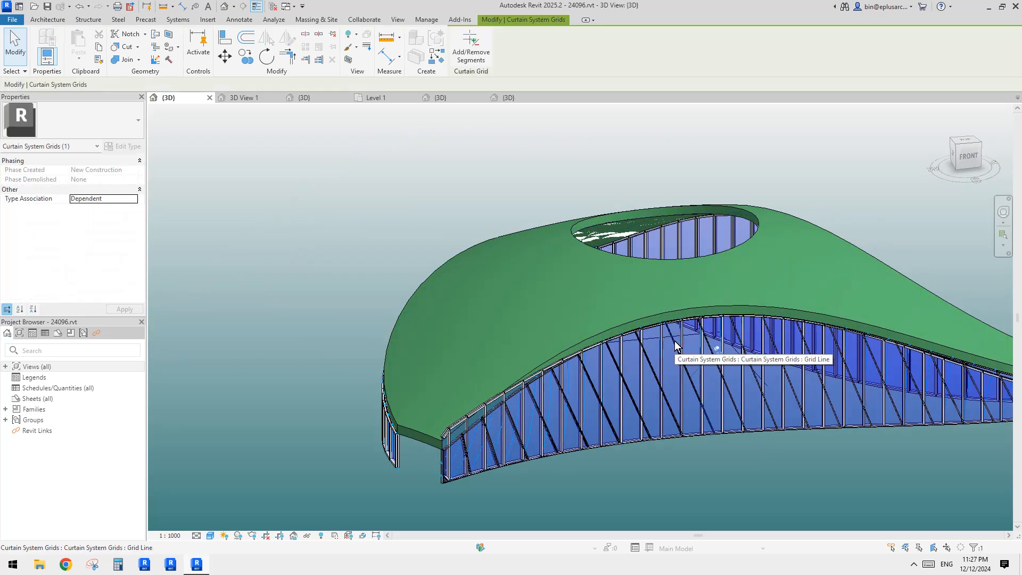
{"action": "left_click", "coordinate": [675, 345]}
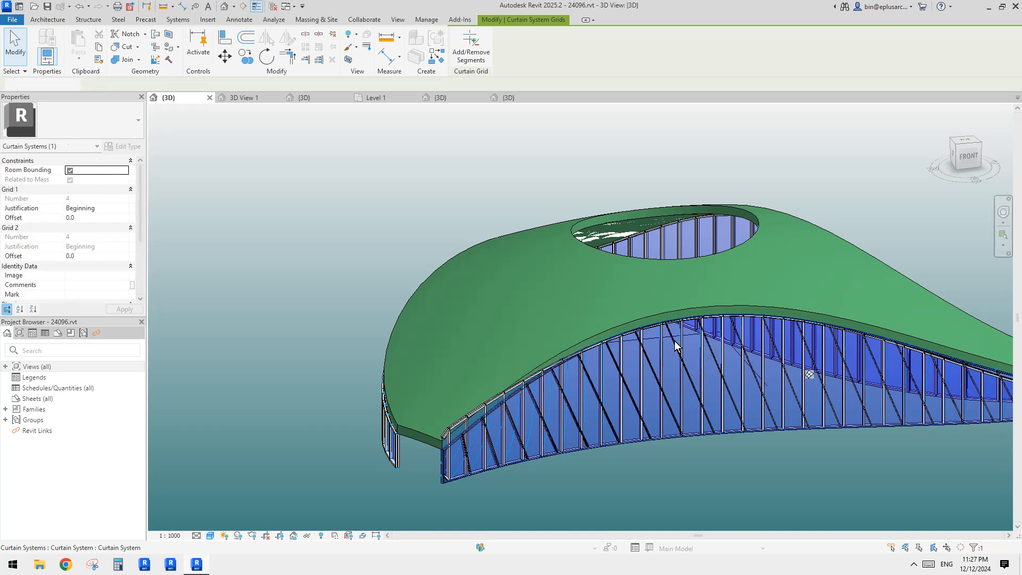
{"action": "key", "text": "Escape"}
{"action": "middle_click_drag", "start_coordinate": [675, 345], "coordinate": [722, 365], "text": "shift"}
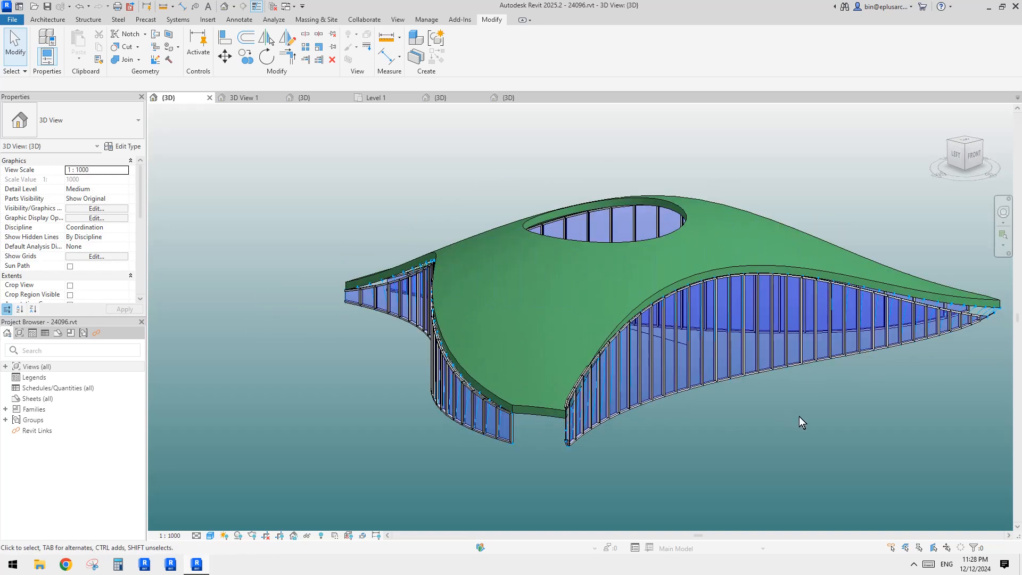
Step: Review the Mass category in the 3D view's visibility/graphic overrides and close the dialog
{"action": "key", "text": "v"}
{"action": "key", "text": "g"}
{"action": "left_click", "coordinate": [332, 284]}
{"action": "key", "text": "m"}
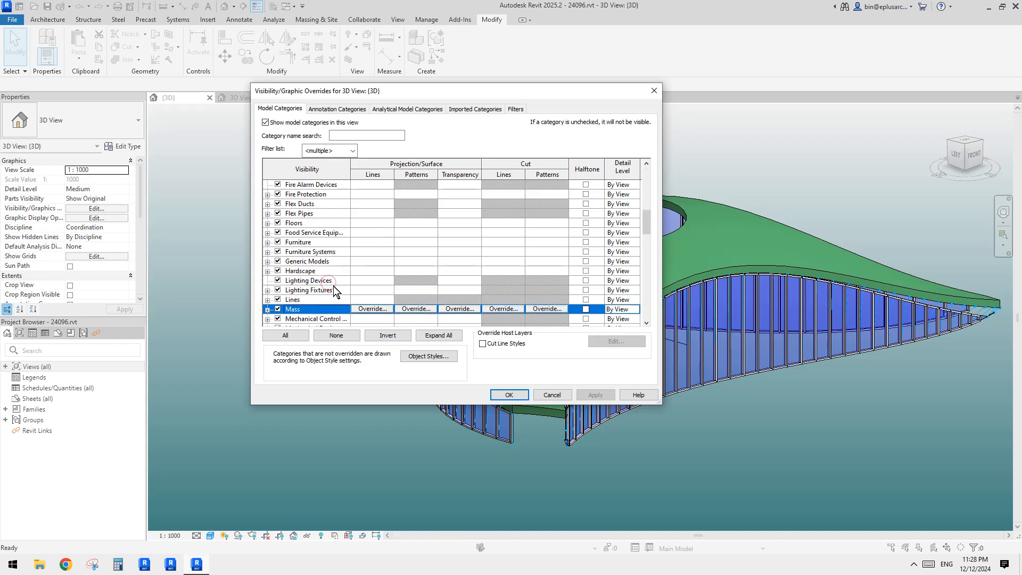
{"action": "scroll", "coordinate": [322, 288], "scroll_direction": "down", "scroll_amount": 1}
{"action": "left_click", "coordinate": [509, 395]}
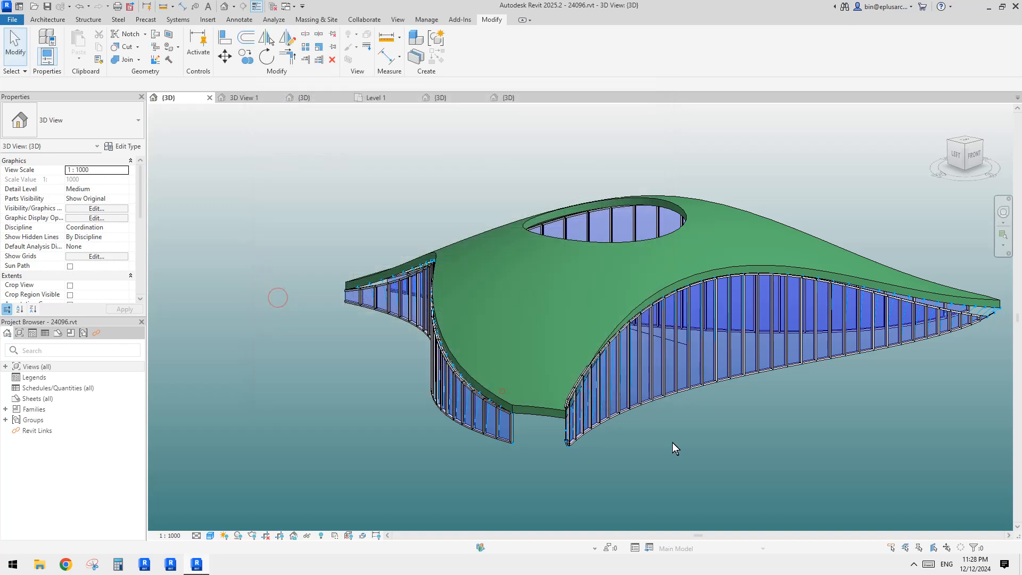
Step: Orbit around the building to review the curtain panels beneath the roof
{"action": "middle_click_drag", "start_coordinate": [546, 279], "coordinate": [730, 386], "text": "shift"}
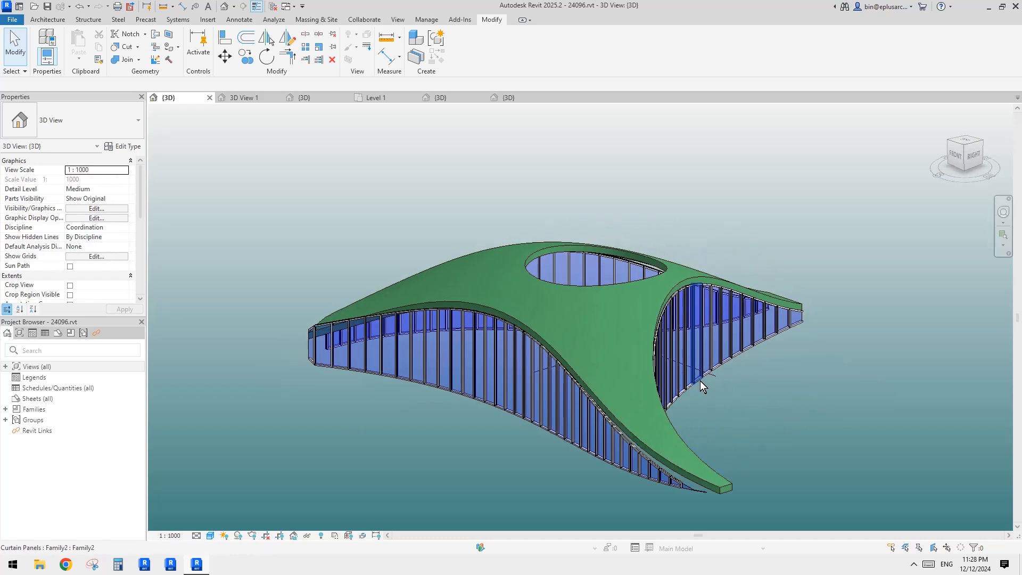
{"action": "scroll", "coordinate": [701, 381], "scroll_direction": "up", "scroll_amount": 3}
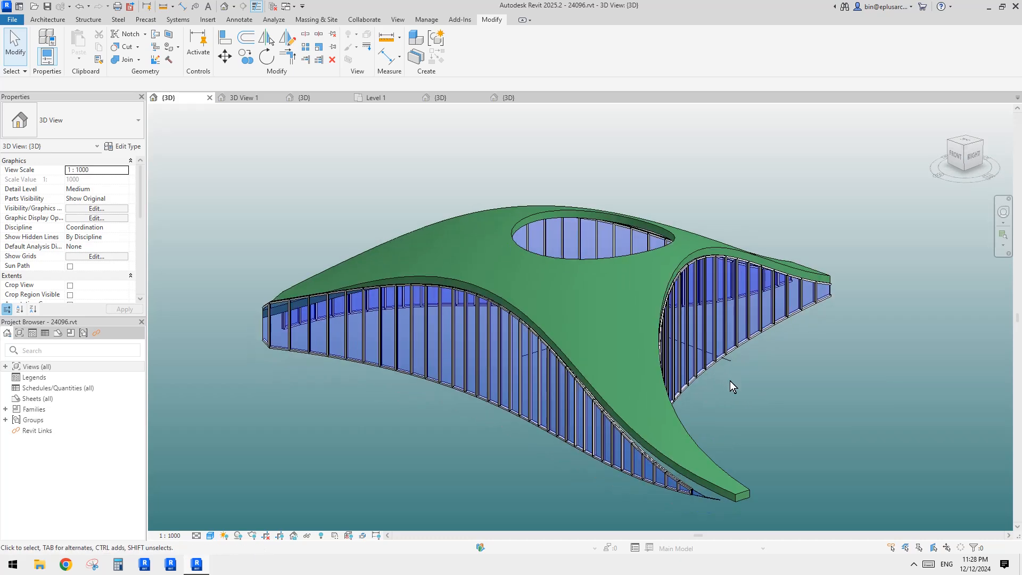
{"action": "mouse_move", "coordinate": [730, 381]}
{"action": "middle_mouse_down"}
{"action": "mouse_move", "coordinate": [757, 396]}
{"action": "mouse_move", "coordinate": [625, 373]}
{"action": "mouse_move", "coordinate": [768, 406]}
{"action": "mouse_move", "coordinate": [749, 405]}
{"action": "middle_mouse_up"}
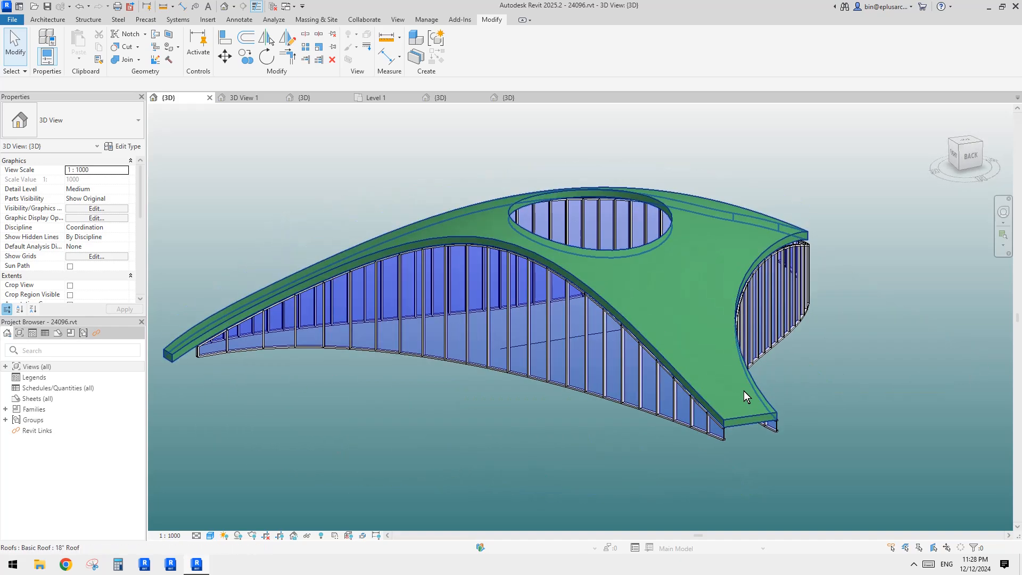